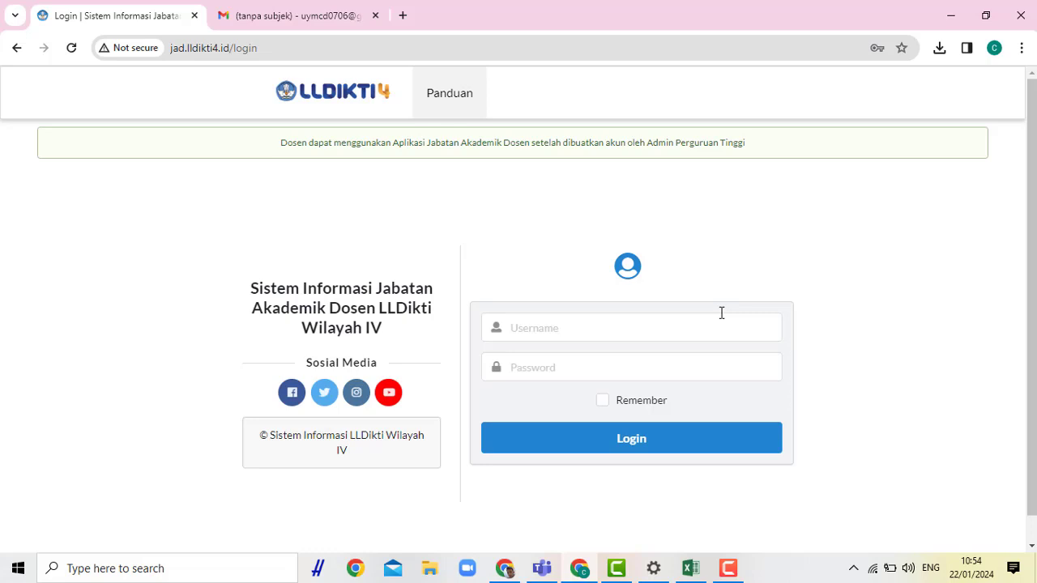
Step: Log in to the JAD system with the lecturer's username and the account password
click(721, 318)
key(ctrl+v)
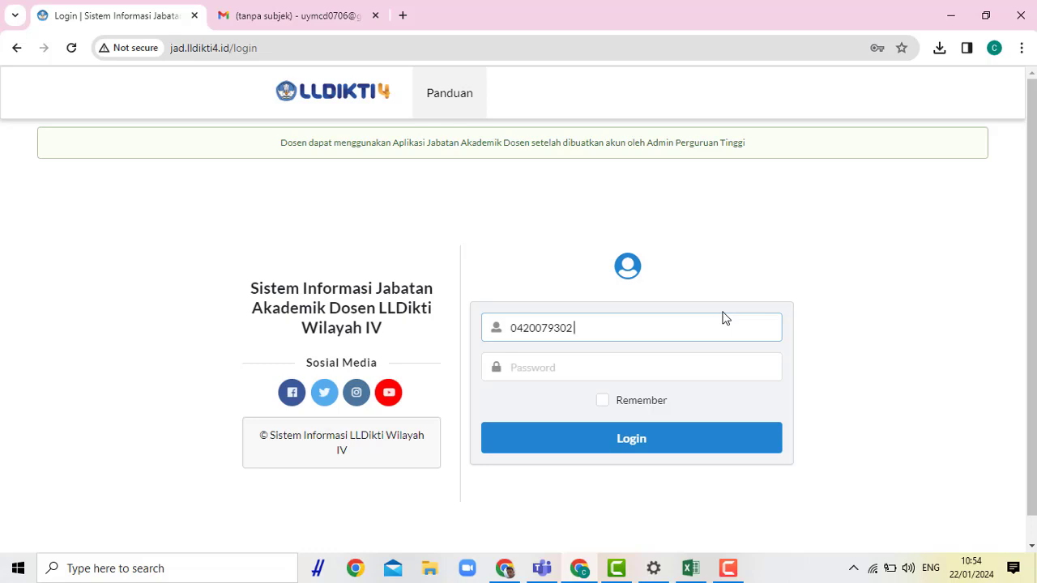
click(659, 368)
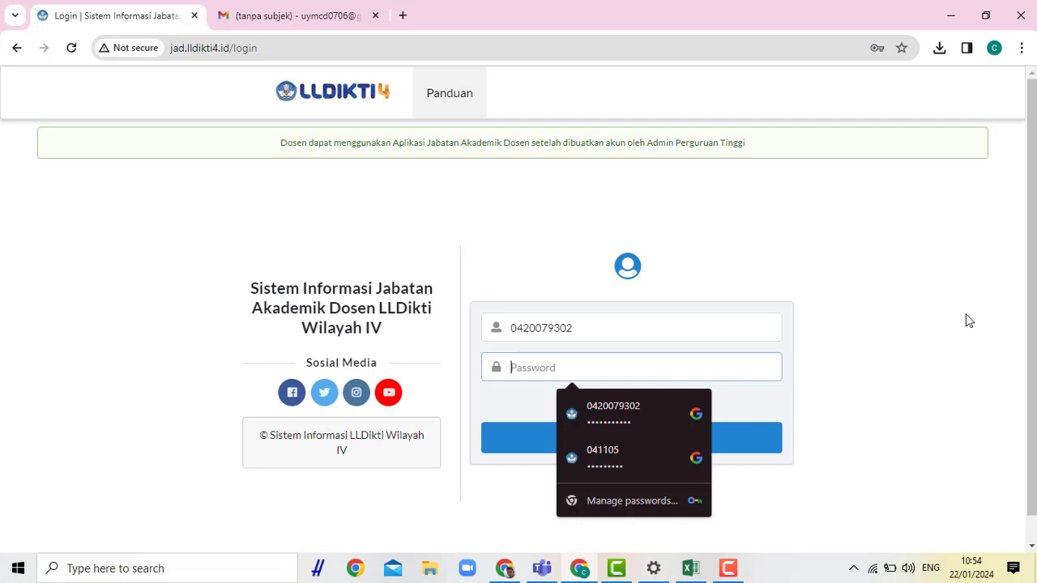
text(•••••)
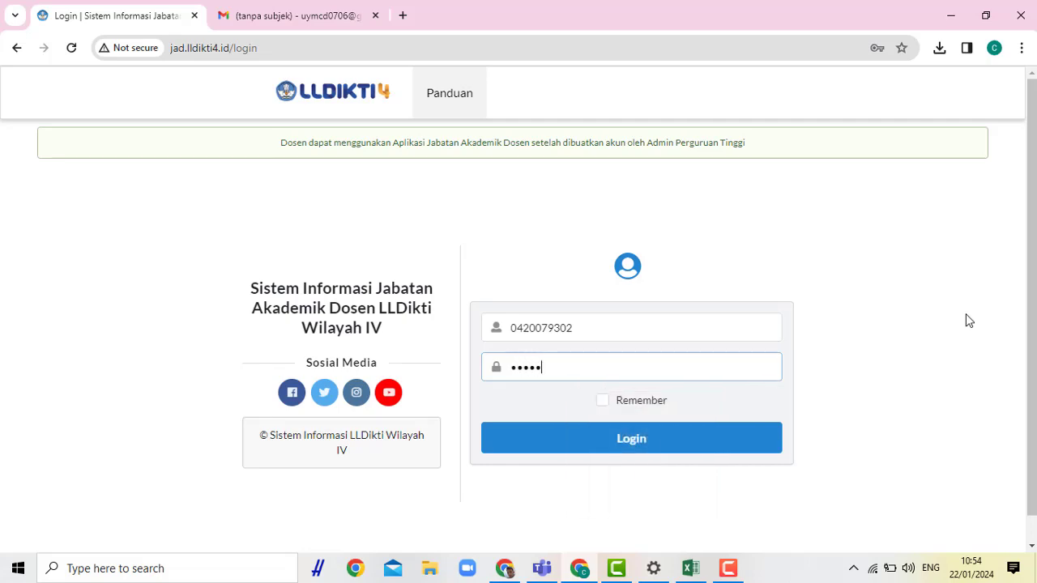
text(••••••)
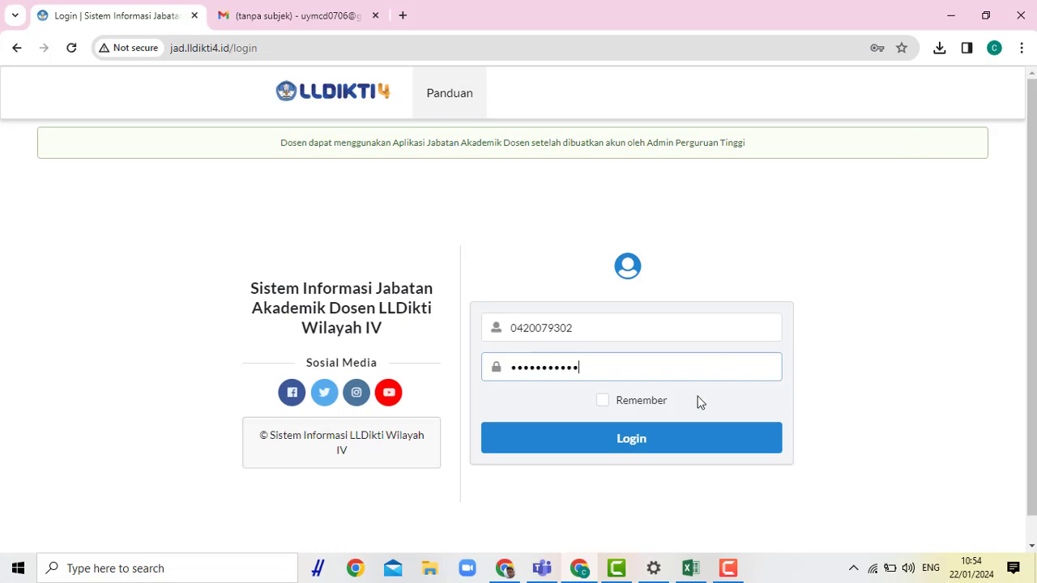
click(671, 441)
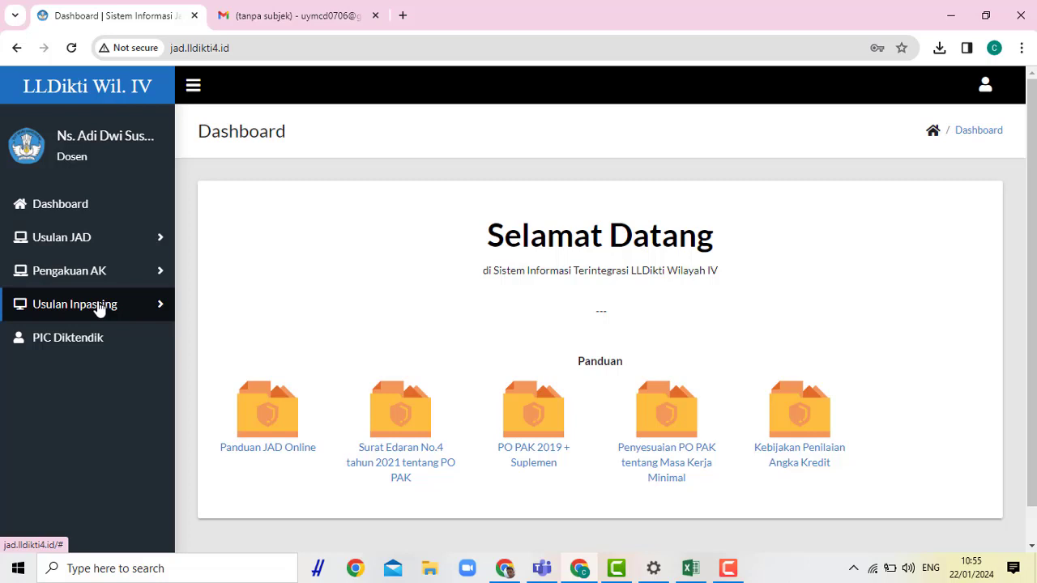
Step: Open the Usulan JAD draft list and start adding a new proposal
click(134, 244)
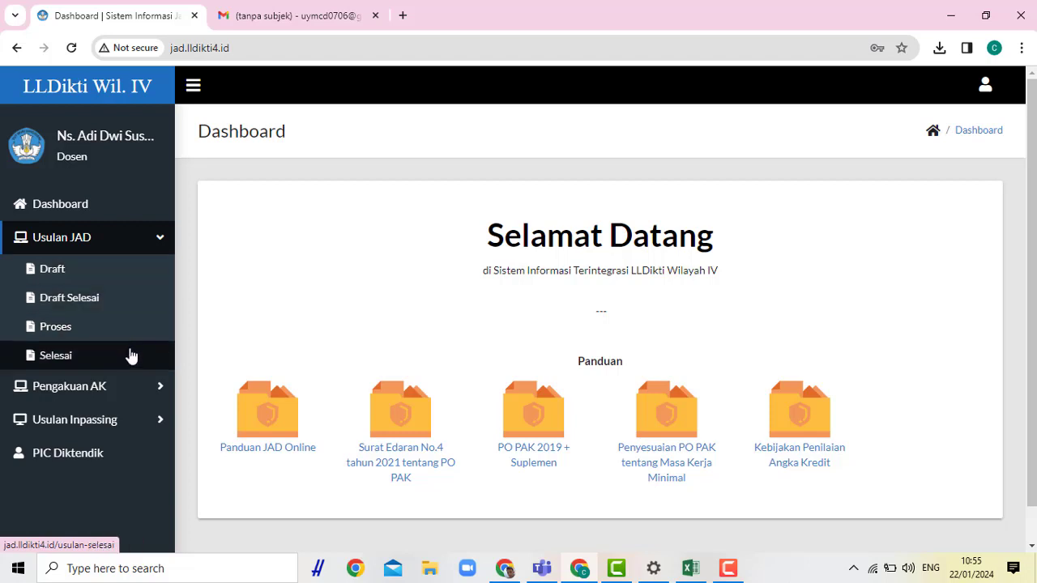
click(103, 278)
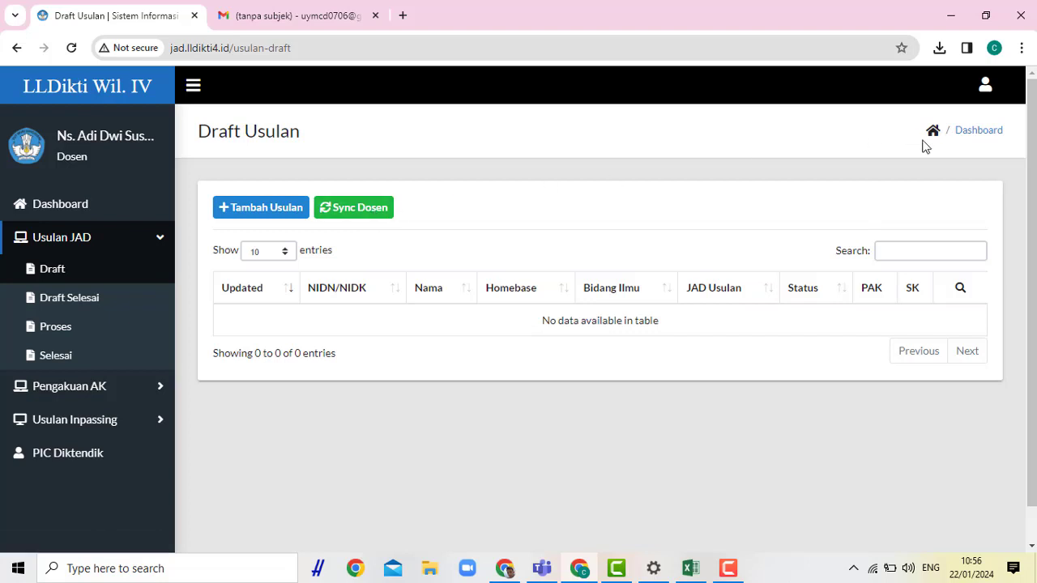
click(257, 211)
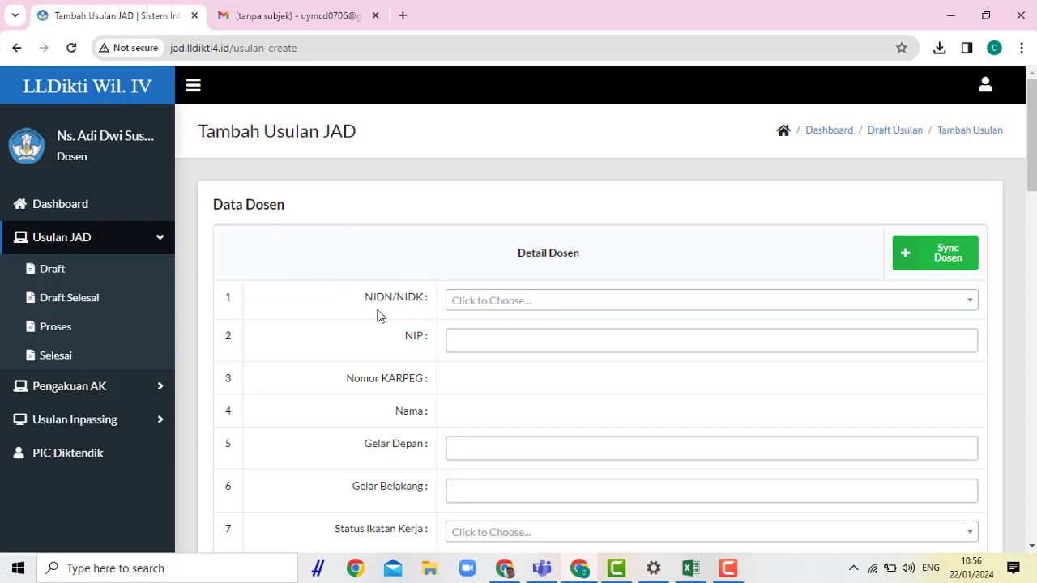
Step: Examine the Data Dosen fields of the new proposal form, including the choices for Status Ikatan Kerja
scroll(470, 349, down, 1)
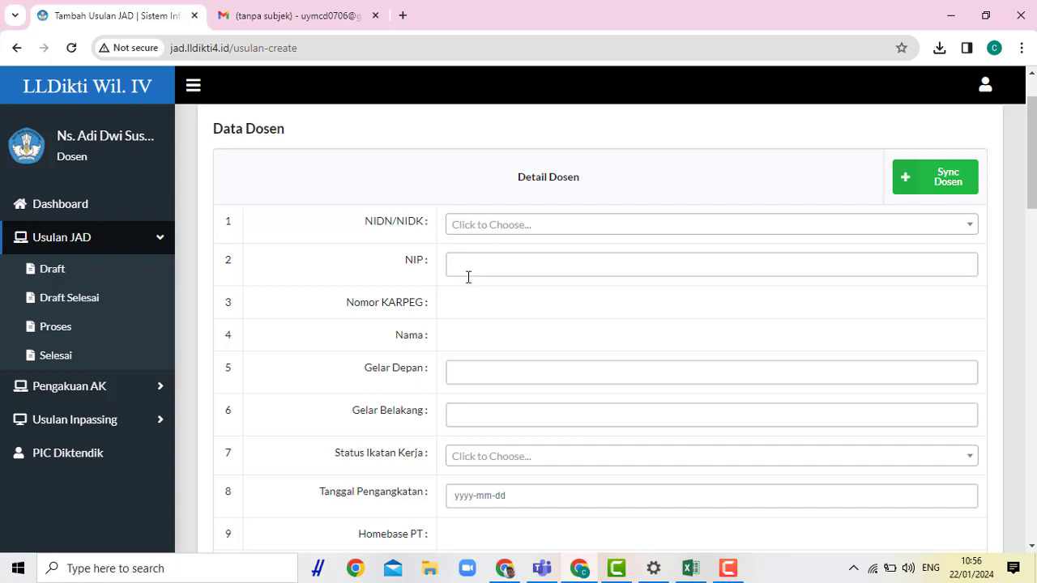
scroll(545, 353, down, 1)
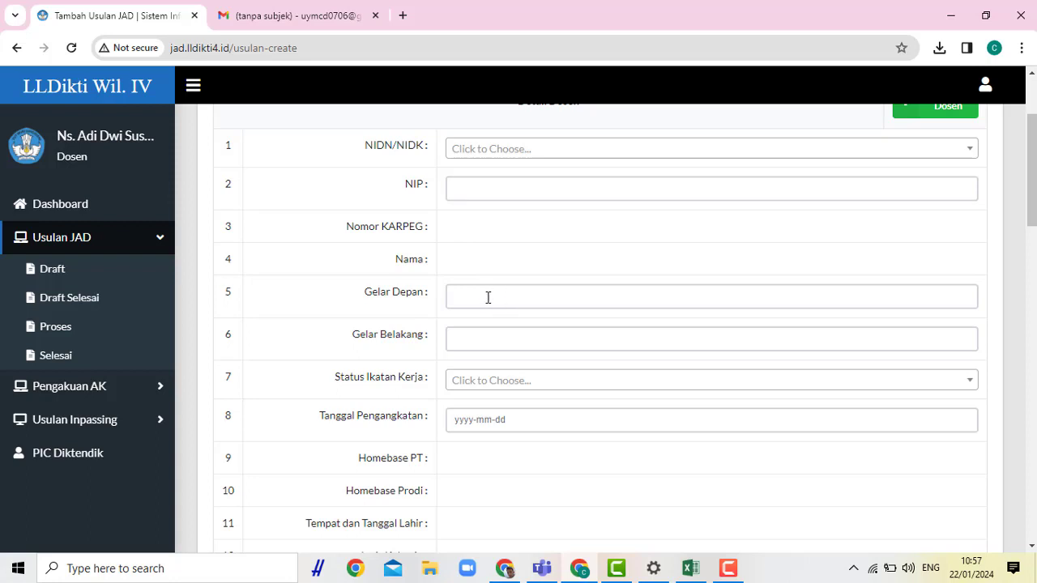
scroll(491, 333, down, 1)
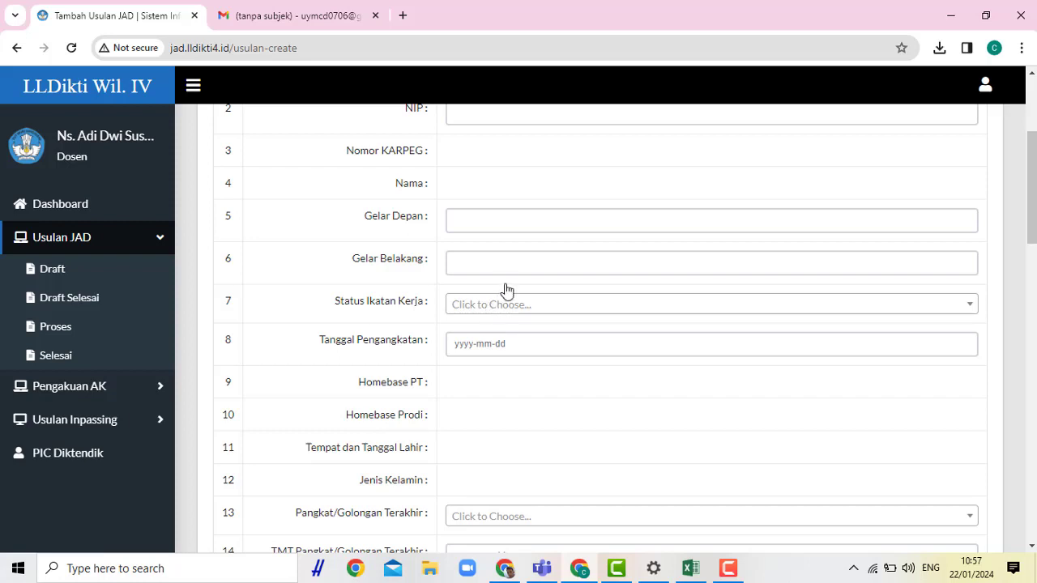
click(506, 296)
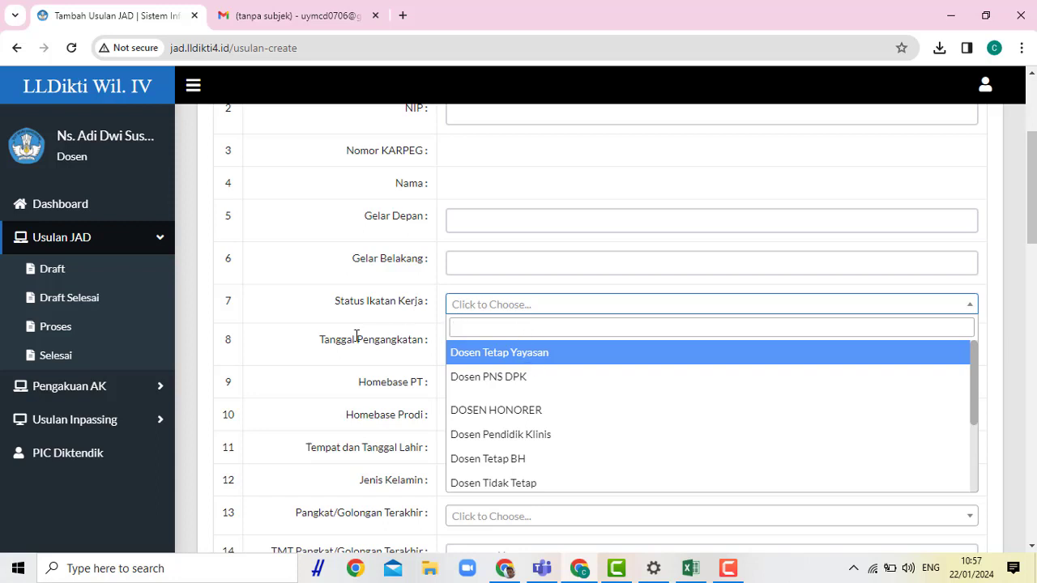
click(293, 368)
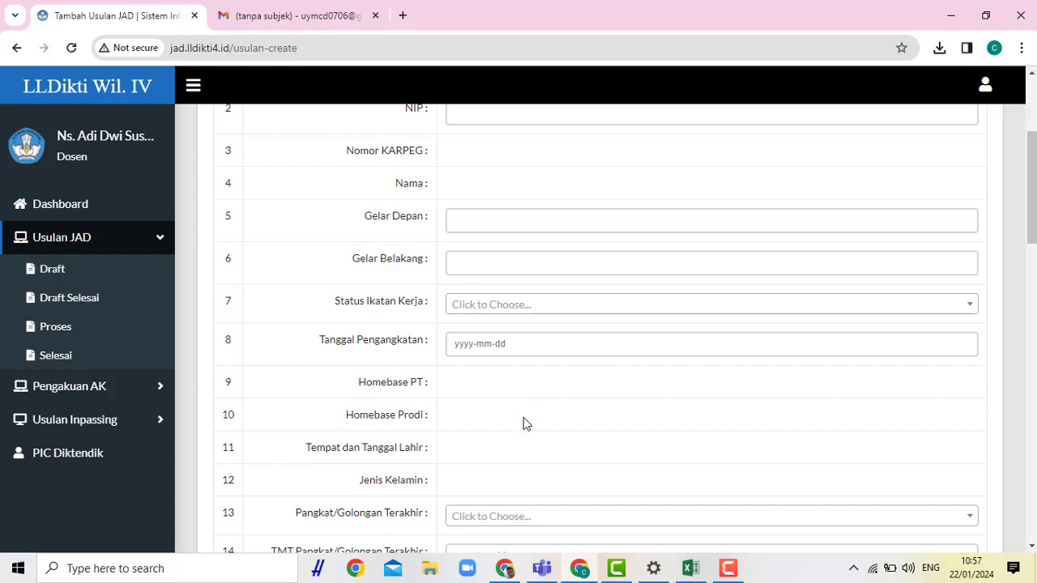
scroll(518, 435, down, 1)
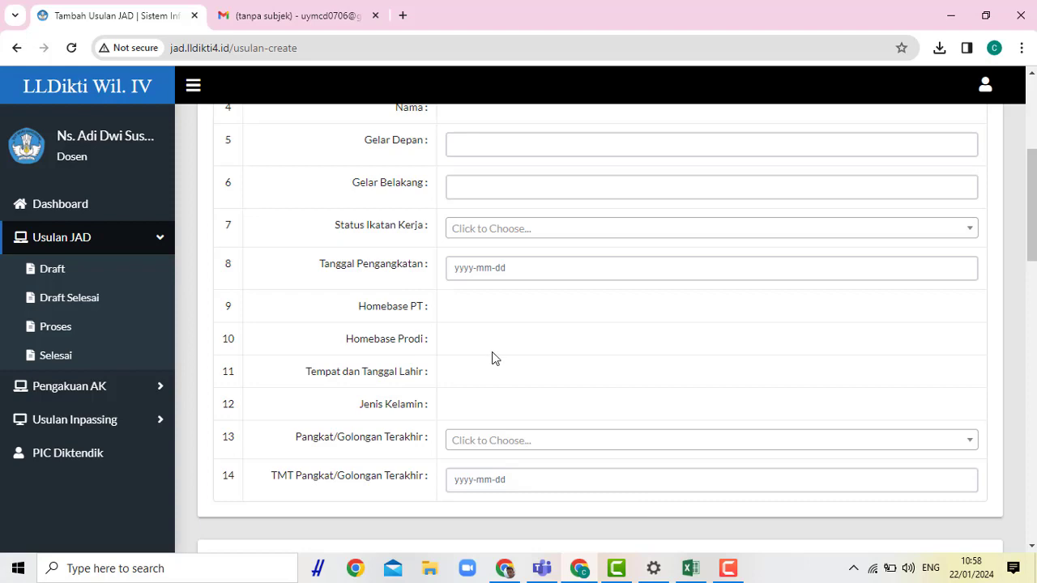
scroll(494, 359, up, 3)
scroll(494, 357, up, 1)
Step: Examine the Data Usulan Dosen fields, from Masa Penilaian Mulai dari through JAD Usulan and Keterangan
scroll(492, 352, down, 6)
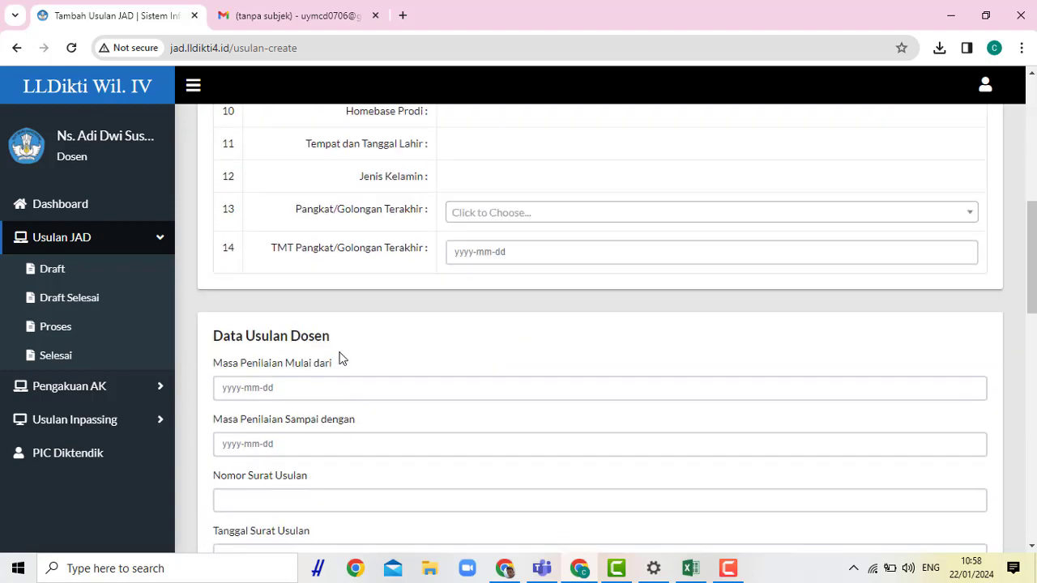
scroll(324, 350, down, 2)
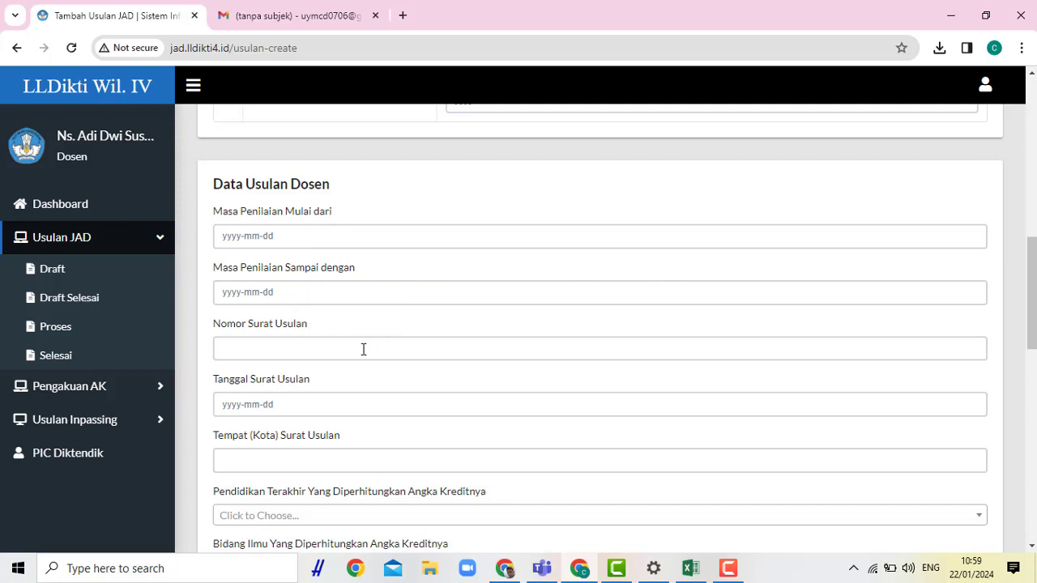
scroll(363, 349, down, 1)
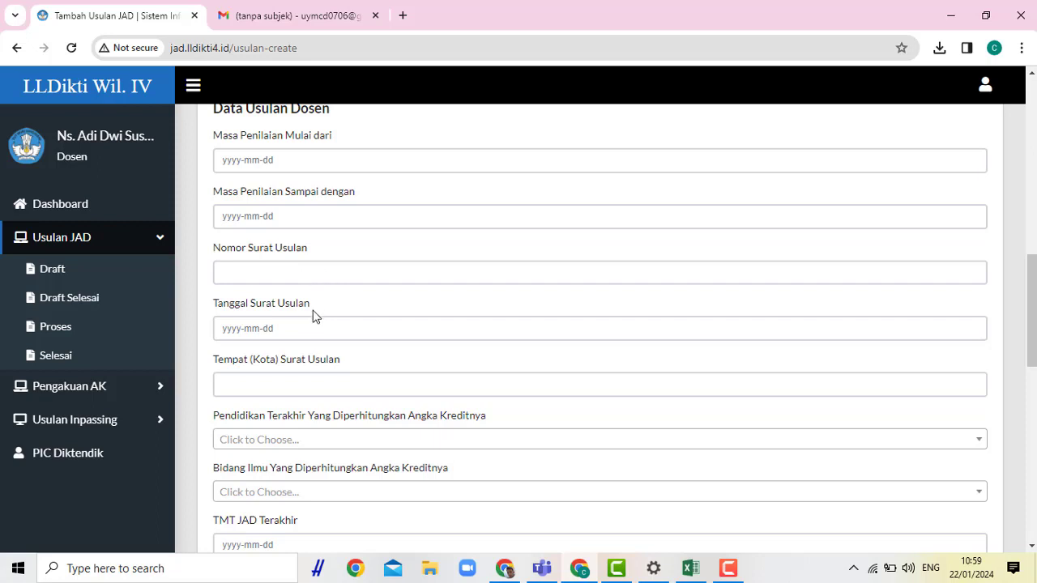
scroll(393, 329, down, 1)
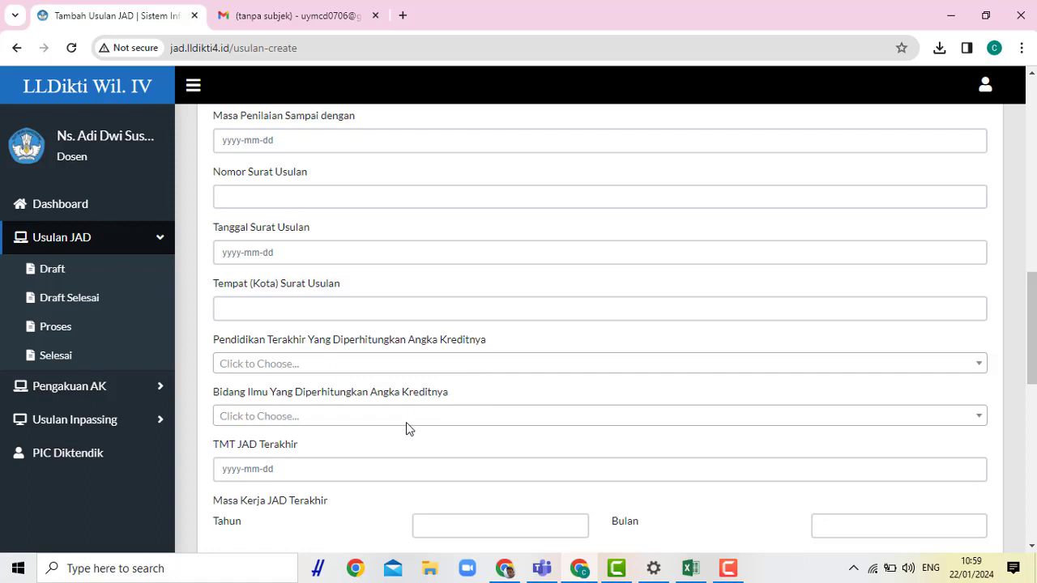
scroll(405, 429, down, 2)
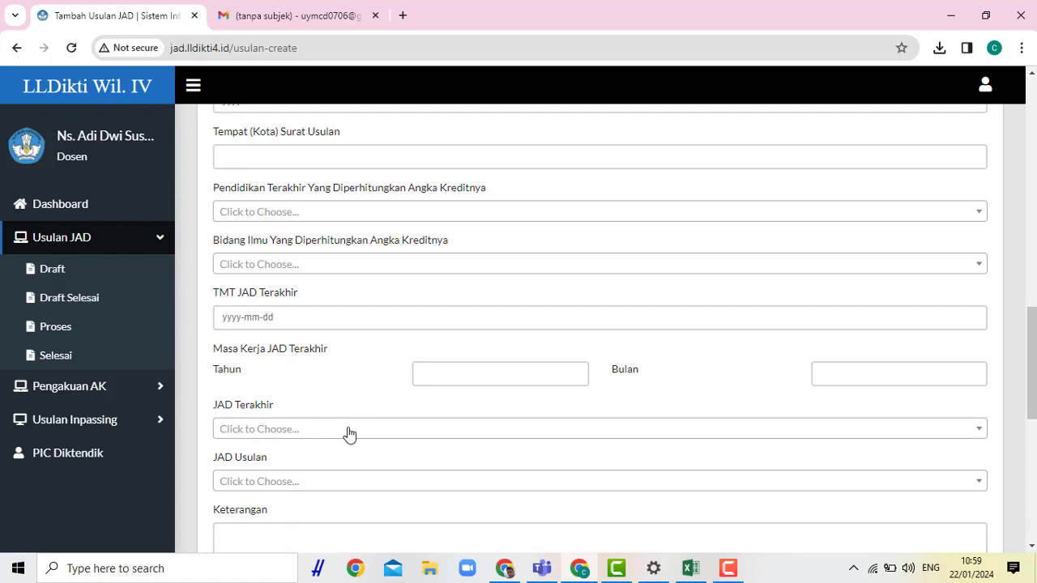
scroll(392, 435, down, 1)
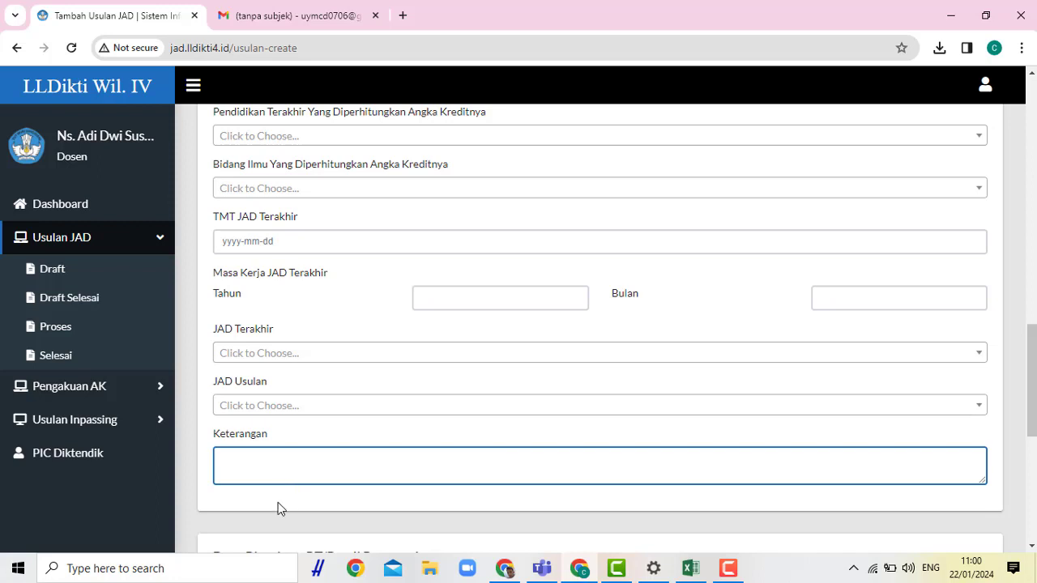
scroll(272, 519, down, 1)
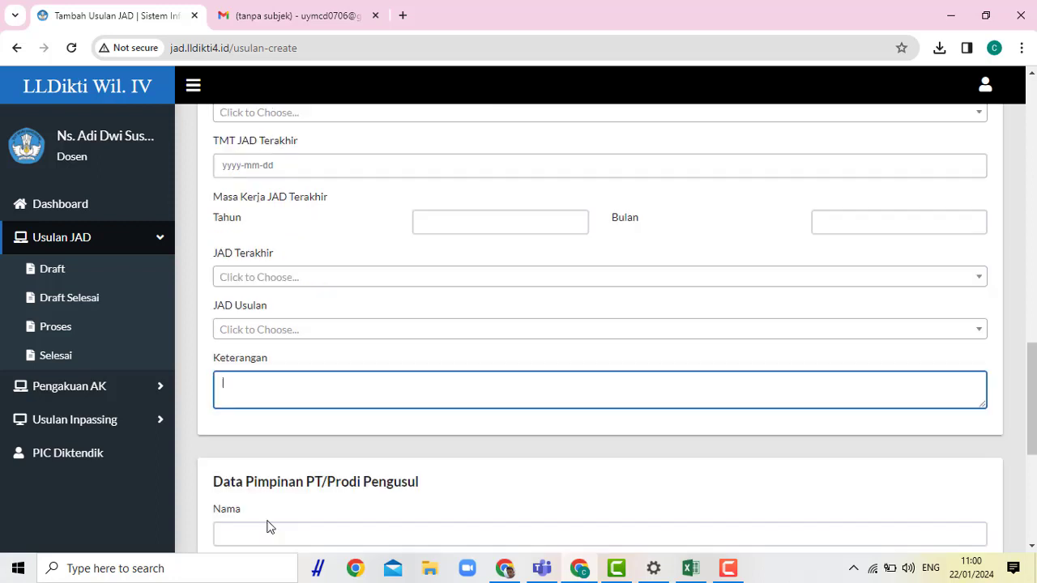
scroll(353, 377, down, 1)
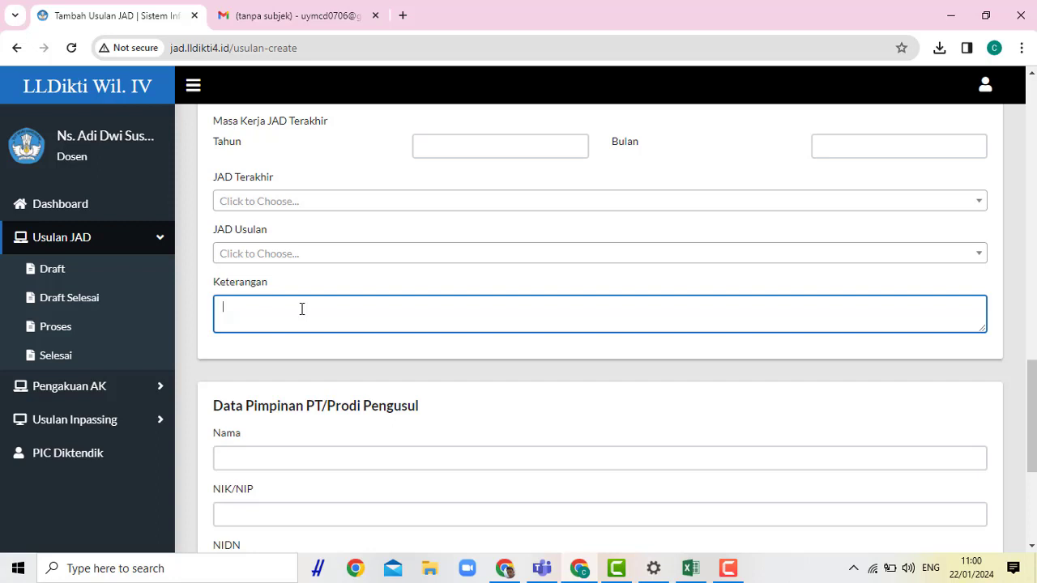
Step: Review the Data Pimpinan PT/Prodi Pengusul fields and the form's saving options
scroll(301, 308, down, 2)
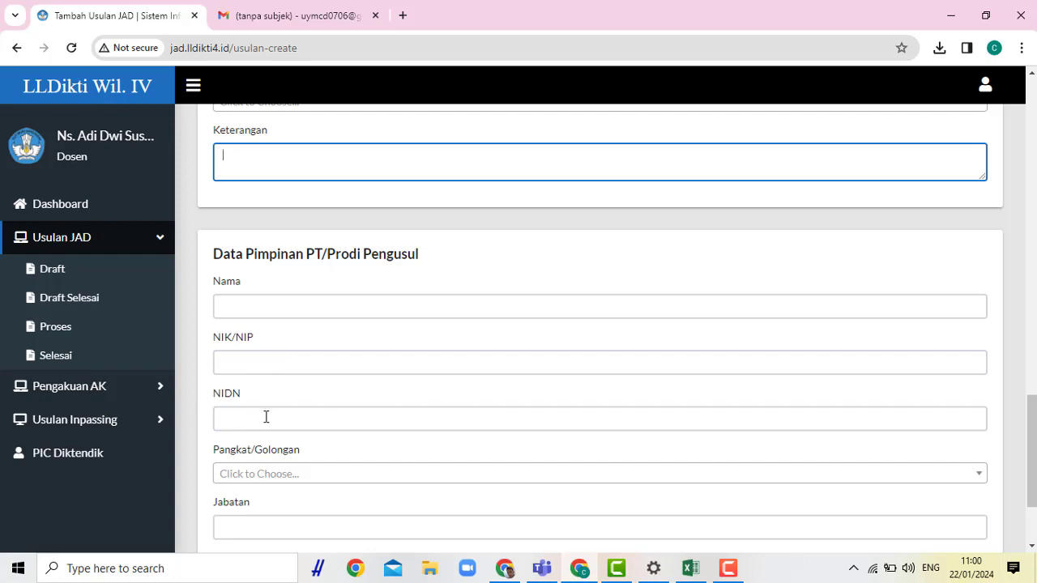
scroll(401, 430, down, 1)
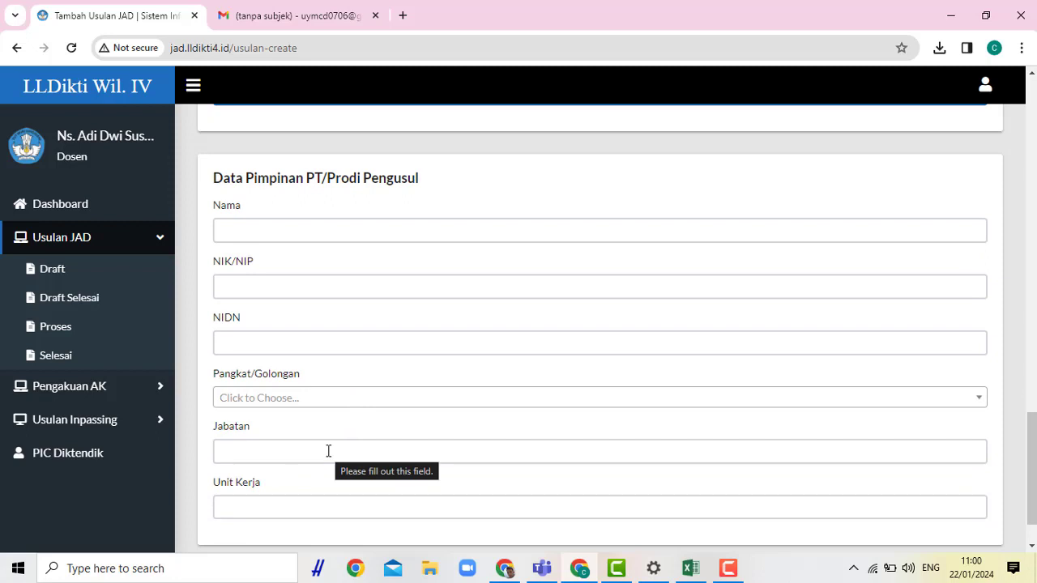
scroll(328, 450, down, 1)
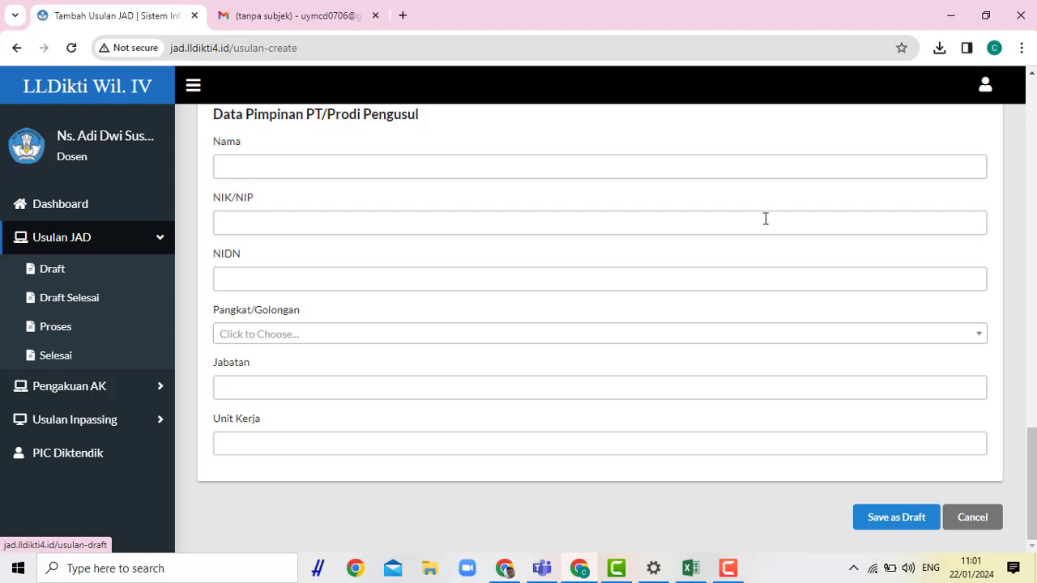
Step: Leave the blank form for the dashboard and open the details of the lecturer's JAD proposal that is in process
scroll(765, 216, up, 20)
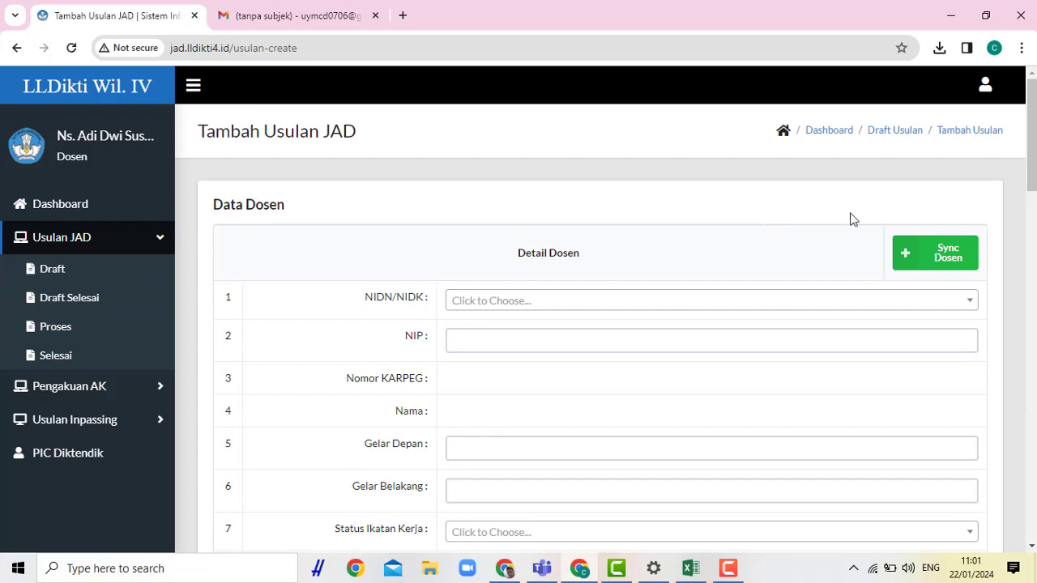
click(838, 134)
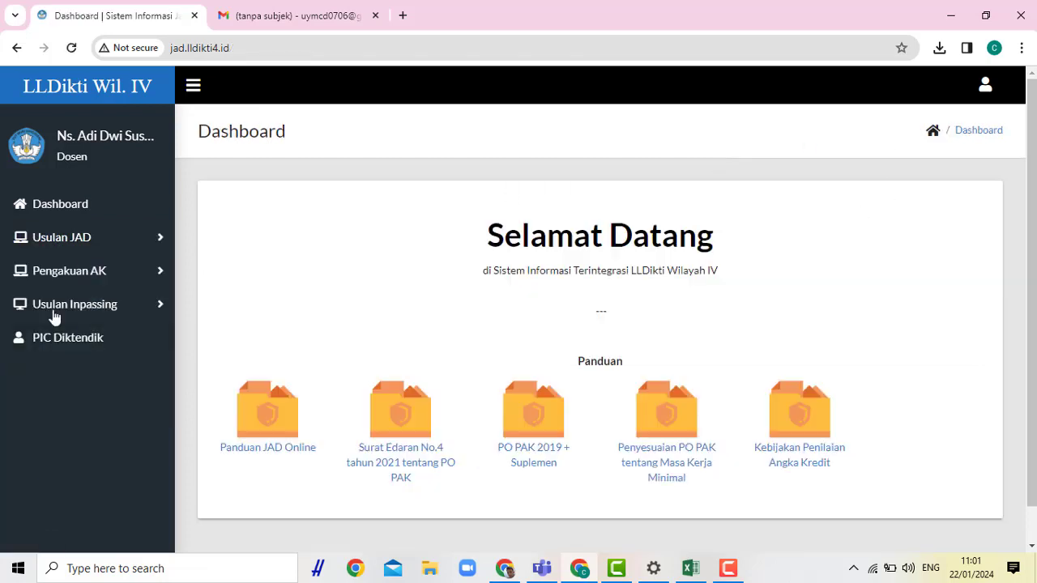
click(92, 237)
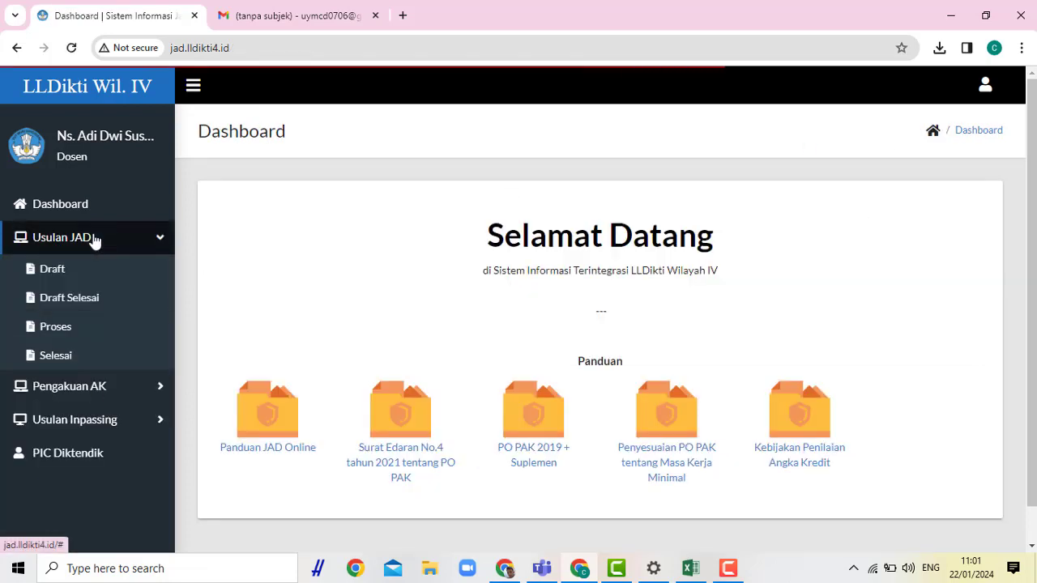
click(91, 328)
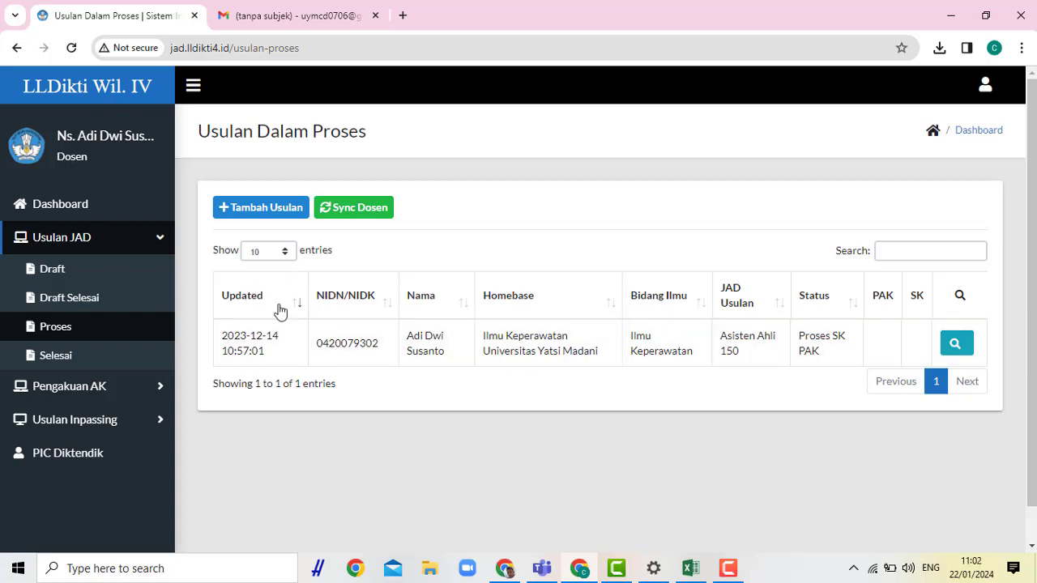
click(955, 343)
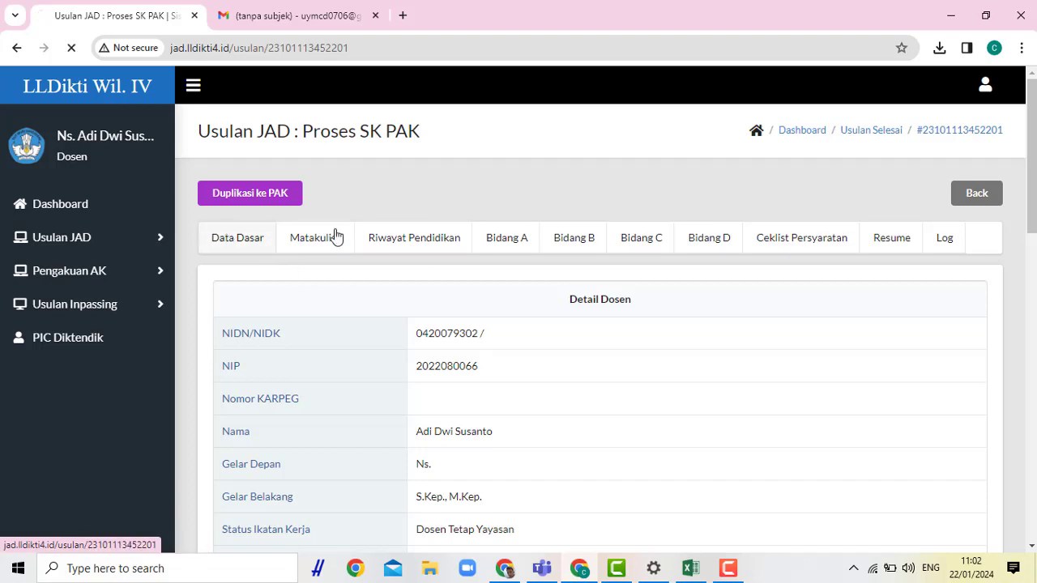
Step: Review the Detail Dosen and Data Usulan JAD sections of the opened proposal
click(690, 236)
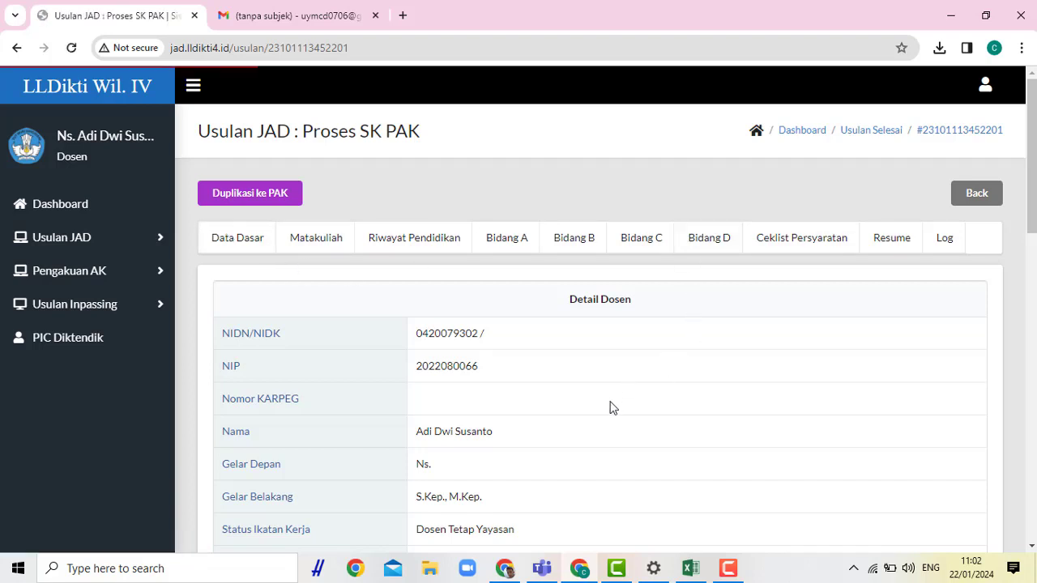
scroll(608, 416, down, 2)
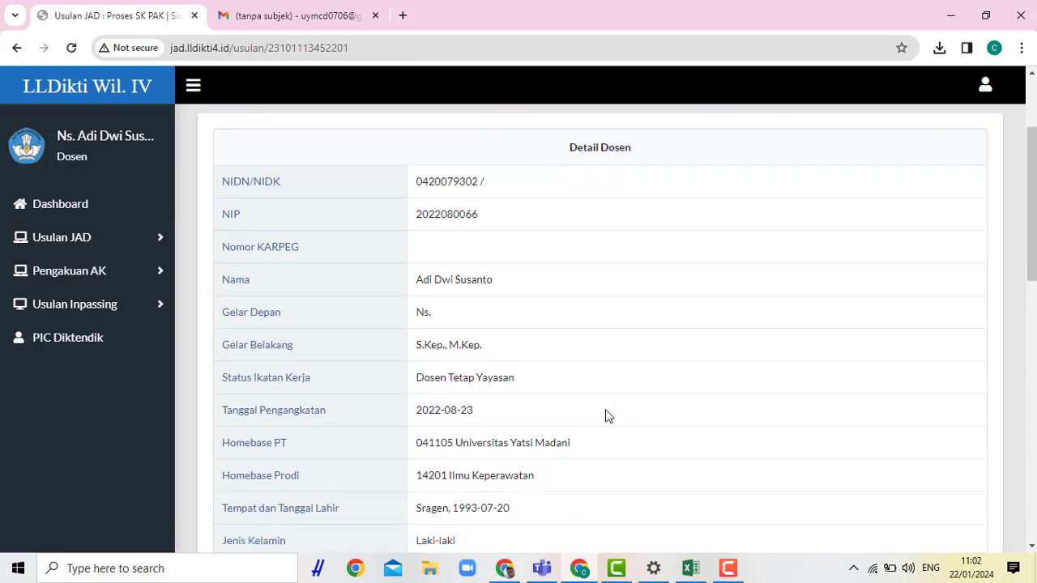
scroll(608, 415, down, 3)
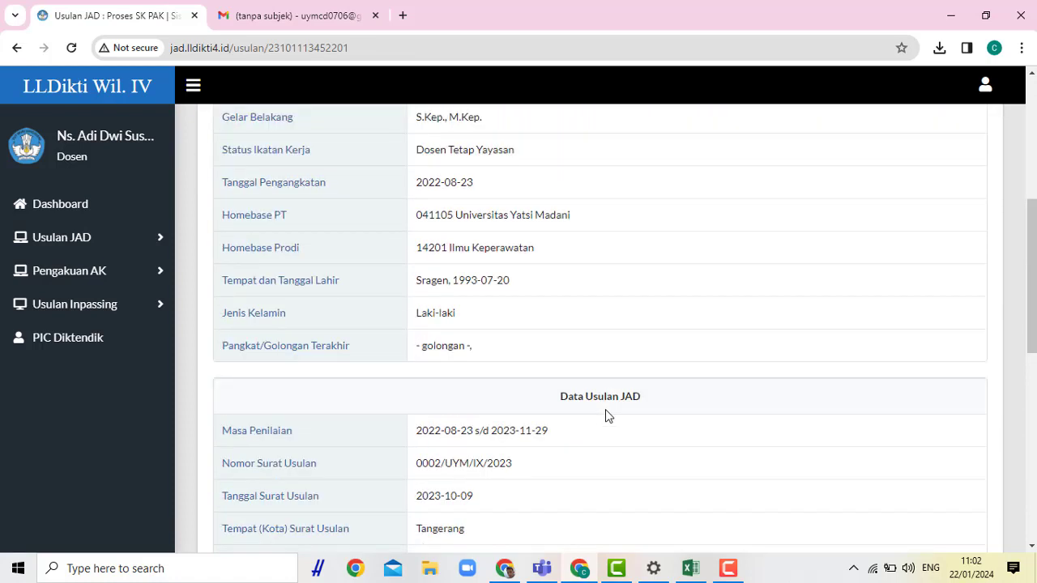
scroll(608, 416, down, 1)
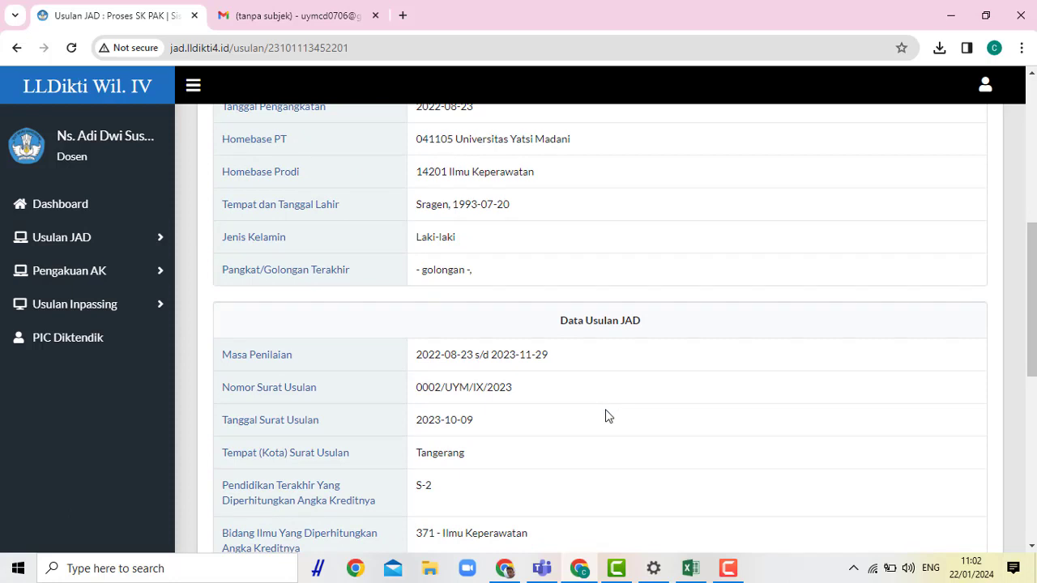
scroll(608, 415, down, 1)
scroll(602, 416, down, 1)
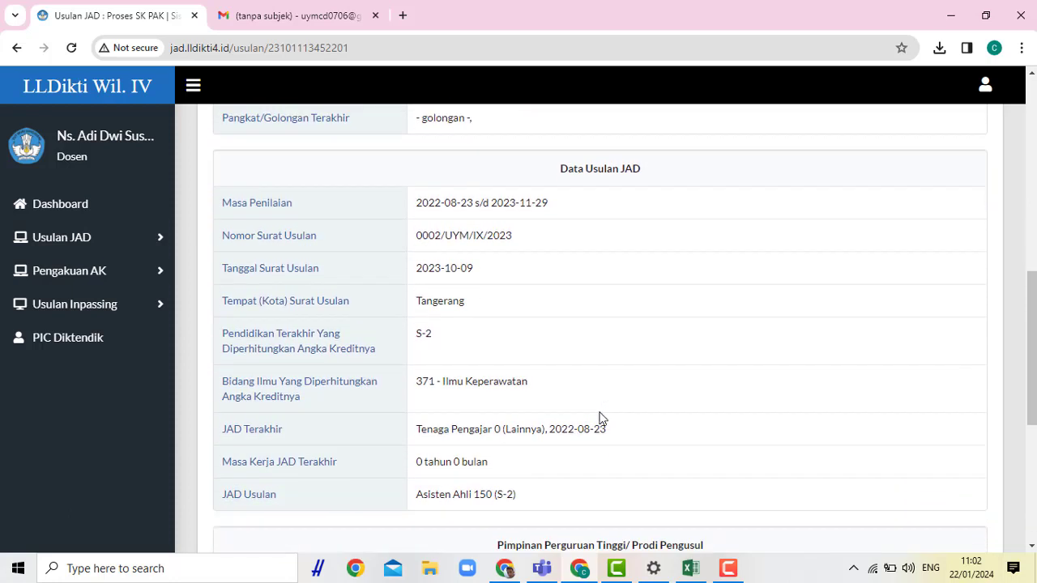
Step: Review the proposal's Pimpinan Perguruan Tinggi/Prodi Pengusul and Keterangan/Klarifikasi sections, and open its Matakuliah list
scroll(601, 417, down, 2)
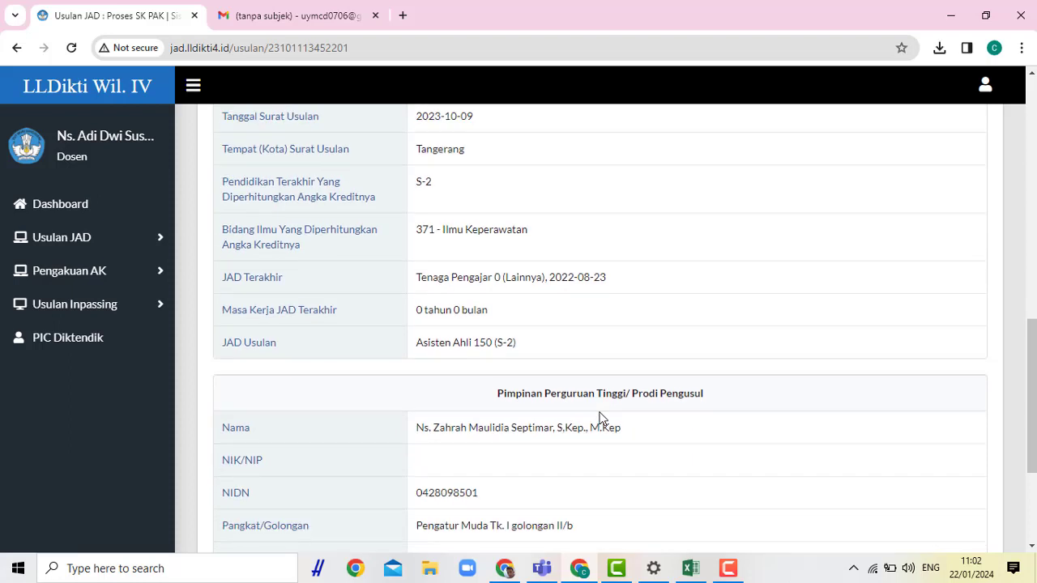
scroll(600, 417, down, 2)
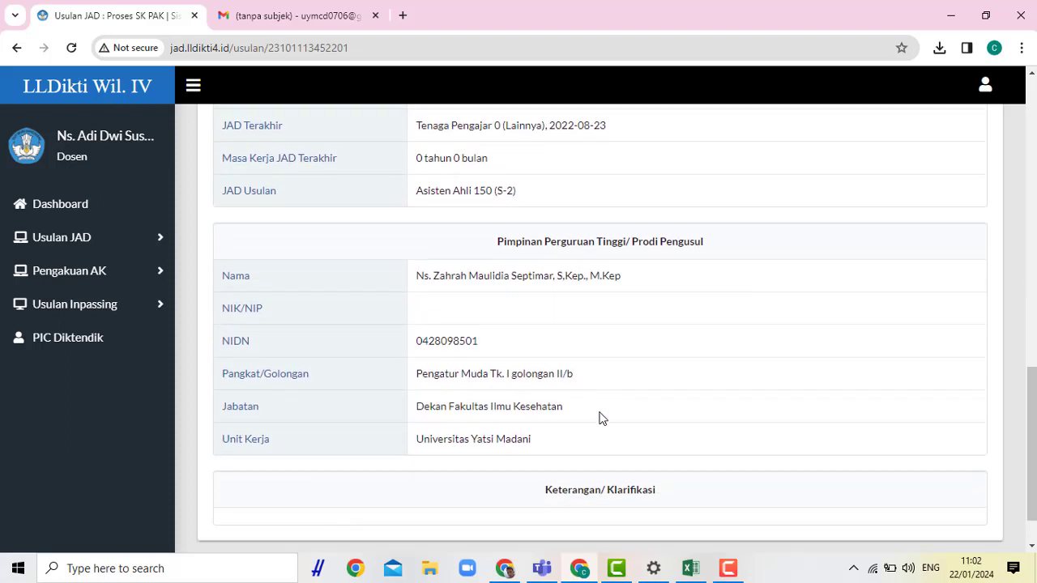
scroll(600, 417, down, 2)
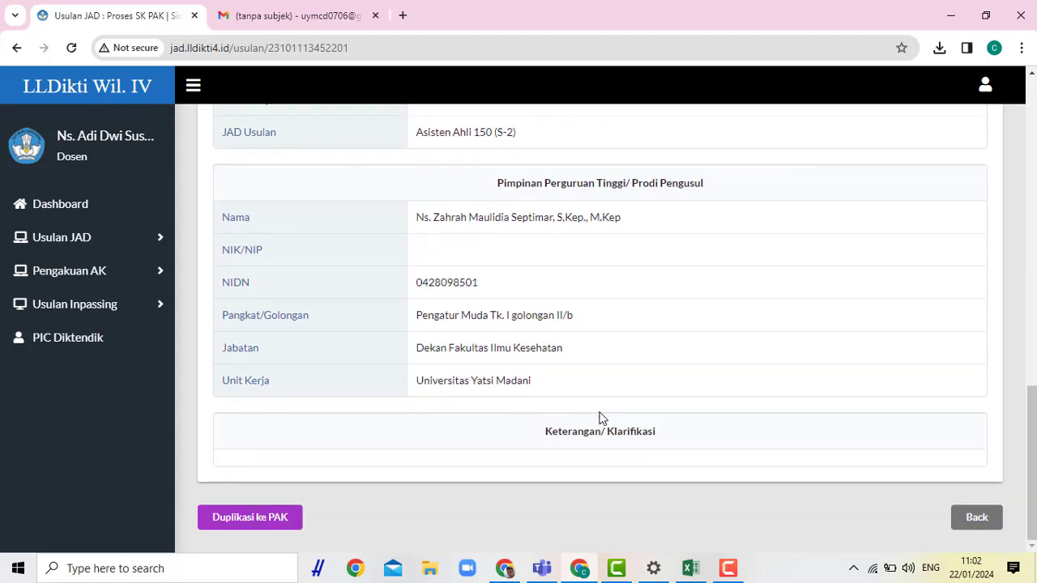
scroll(600, 417, up, 15)
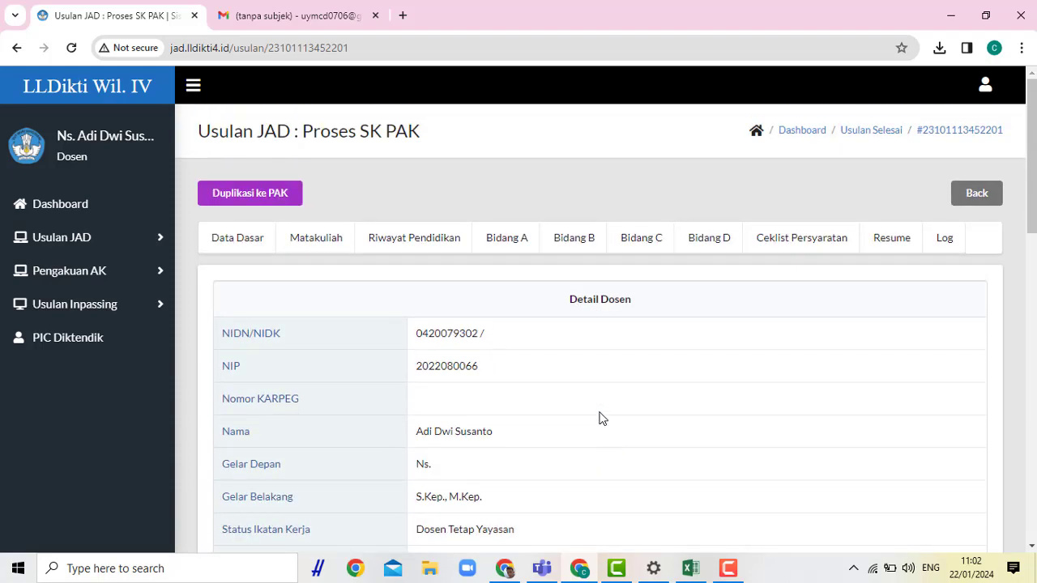
click(314, 248)
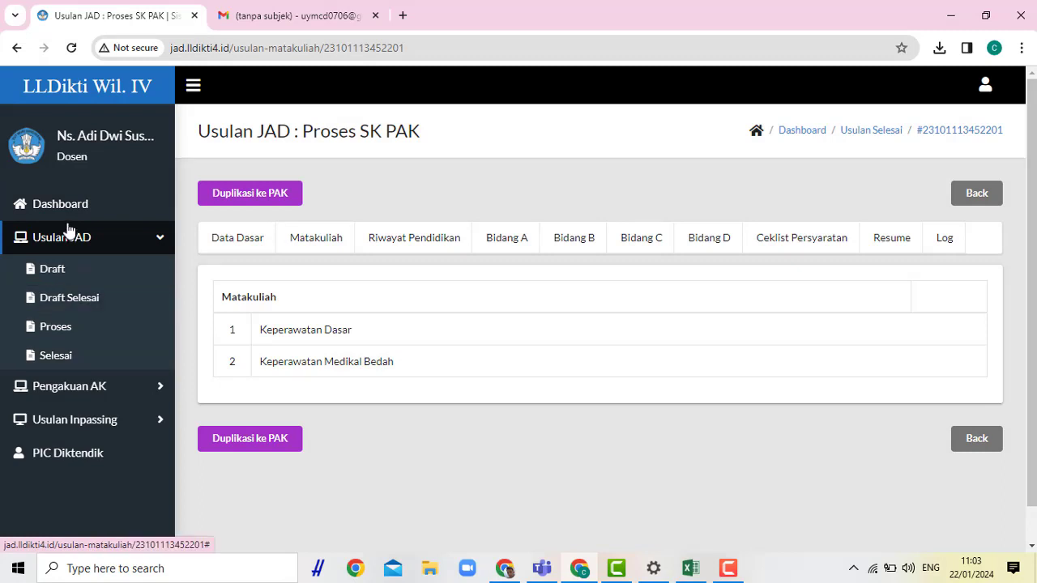
Step: Open the list of draft JAD proposals and the account options
click(69, 267)
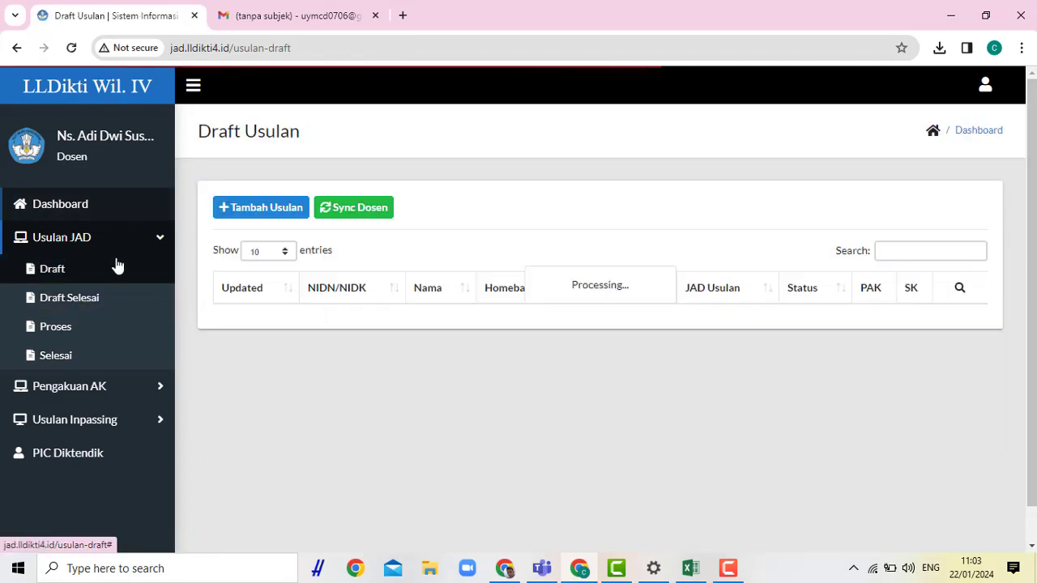
click(987, 94)
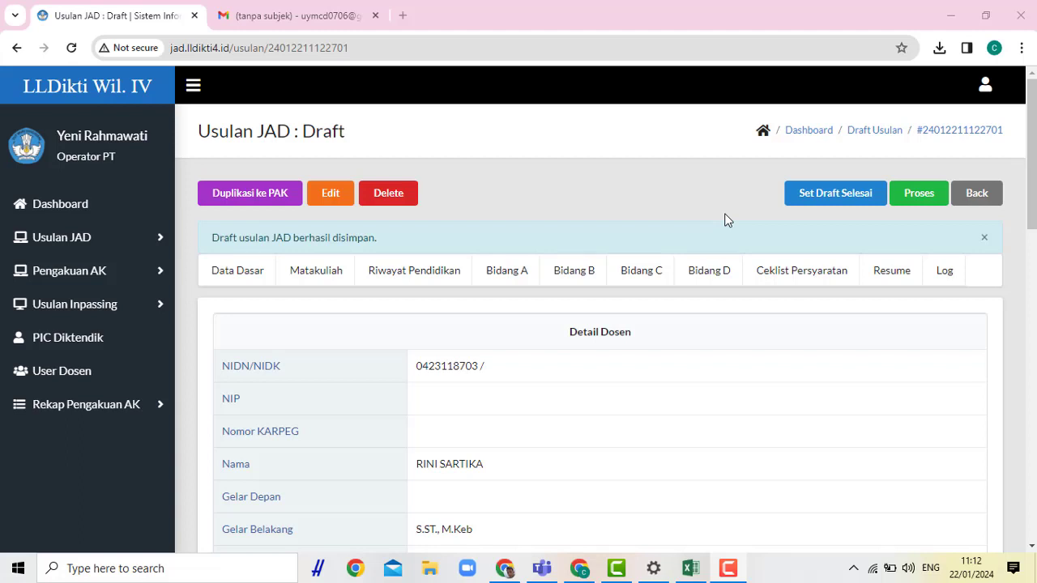
Step: Examine the draft proposal's Matakuliah editing form with one empty course row, and leave it without entering a course
click(340, 281)
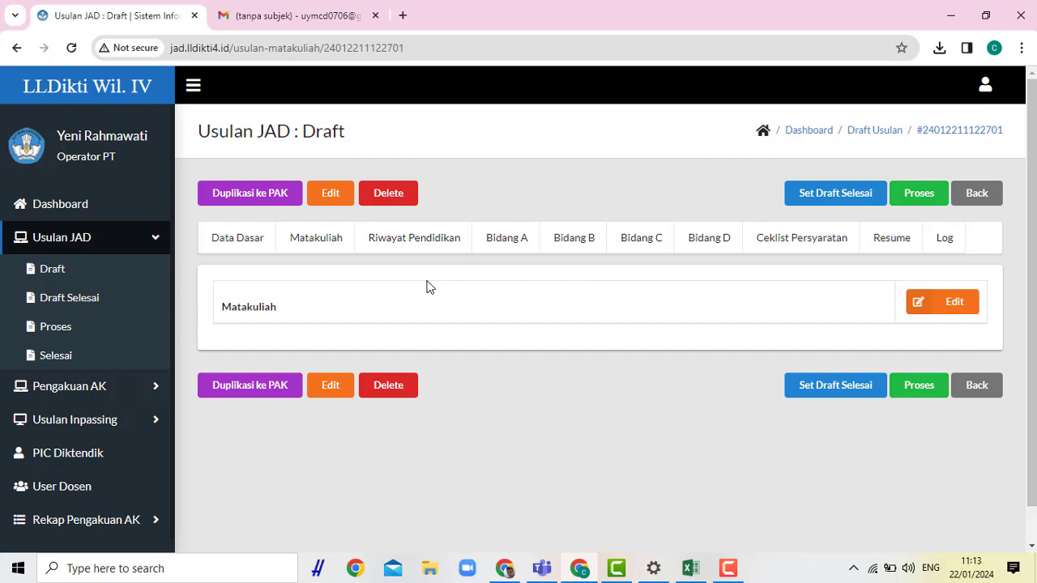
click(952, 309)
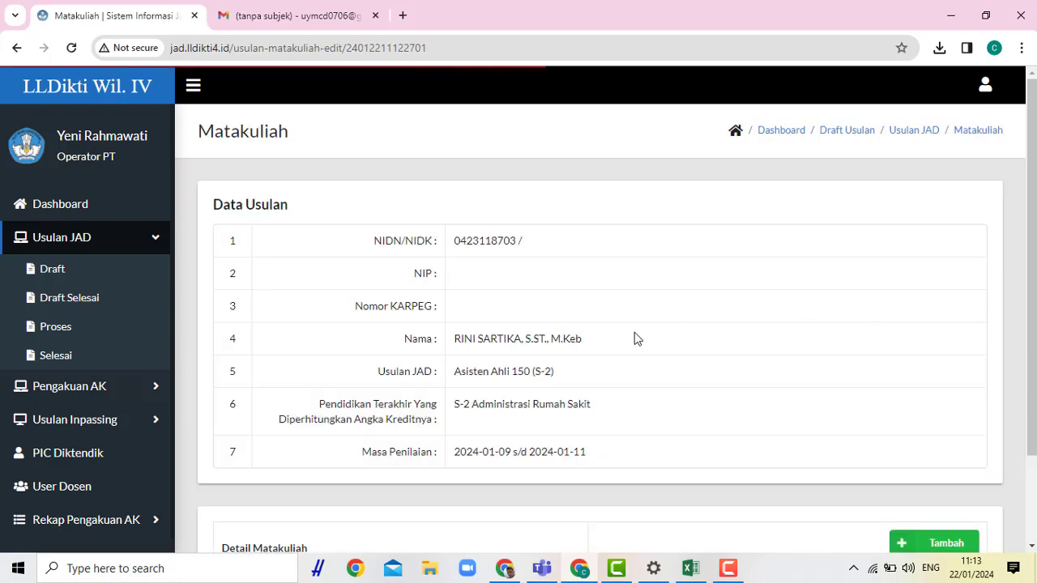
scroll(589, 349, down, 1)
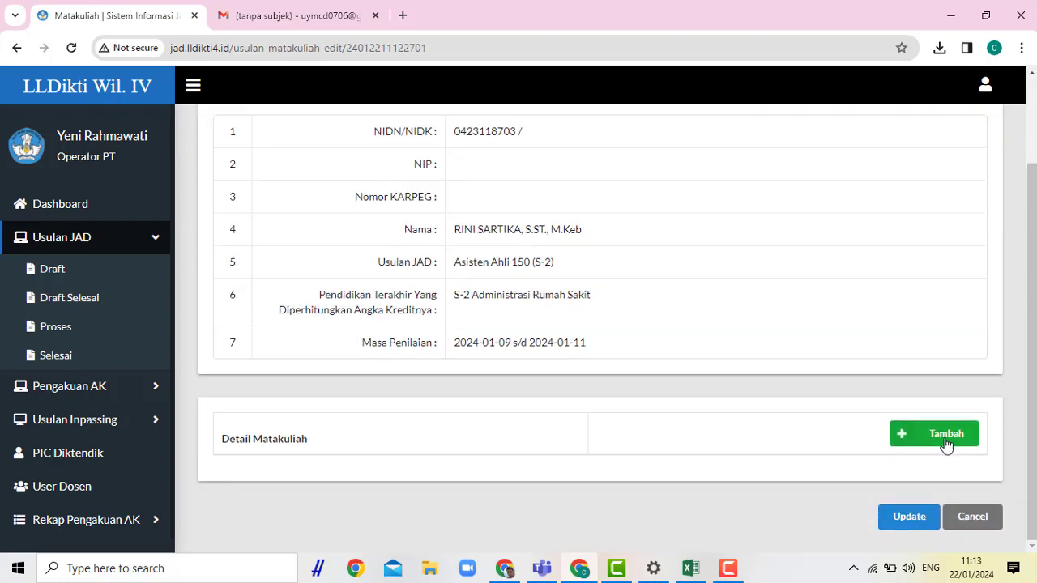
click(943, 441)
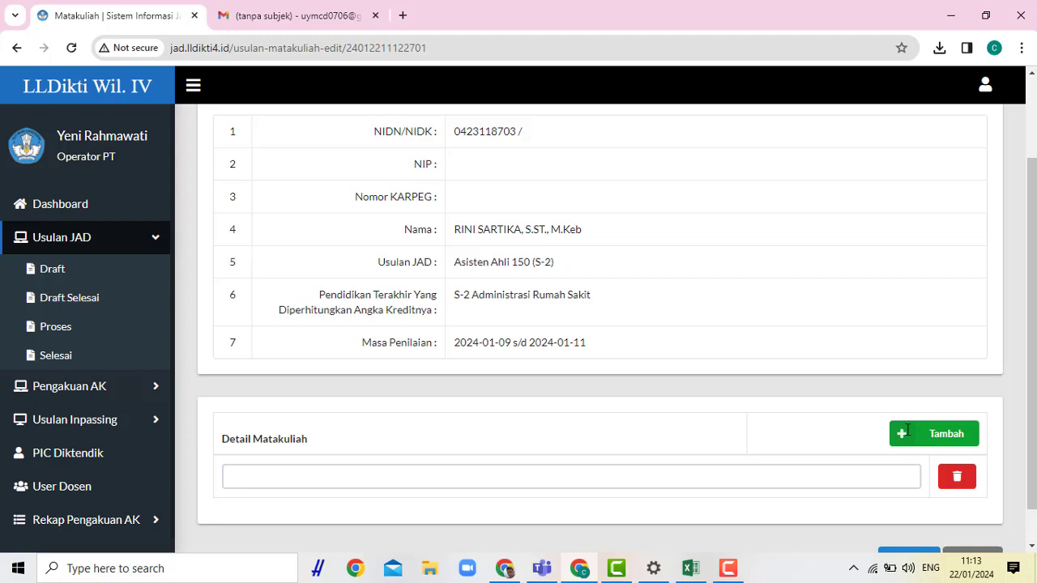
scroll(915, 442, down, 1)
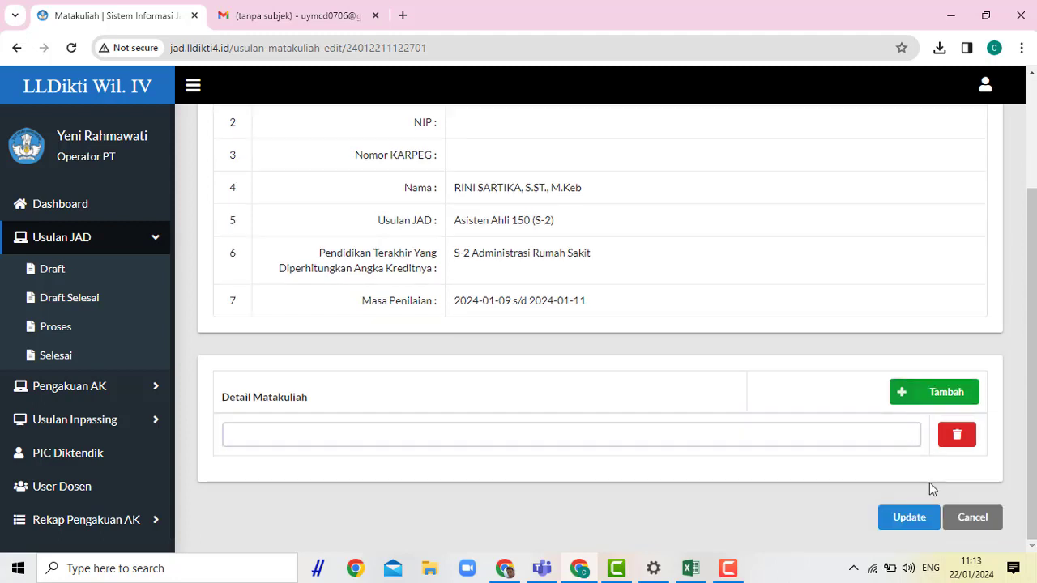
click(916, 522)
scroll(251, 219, up, 2)
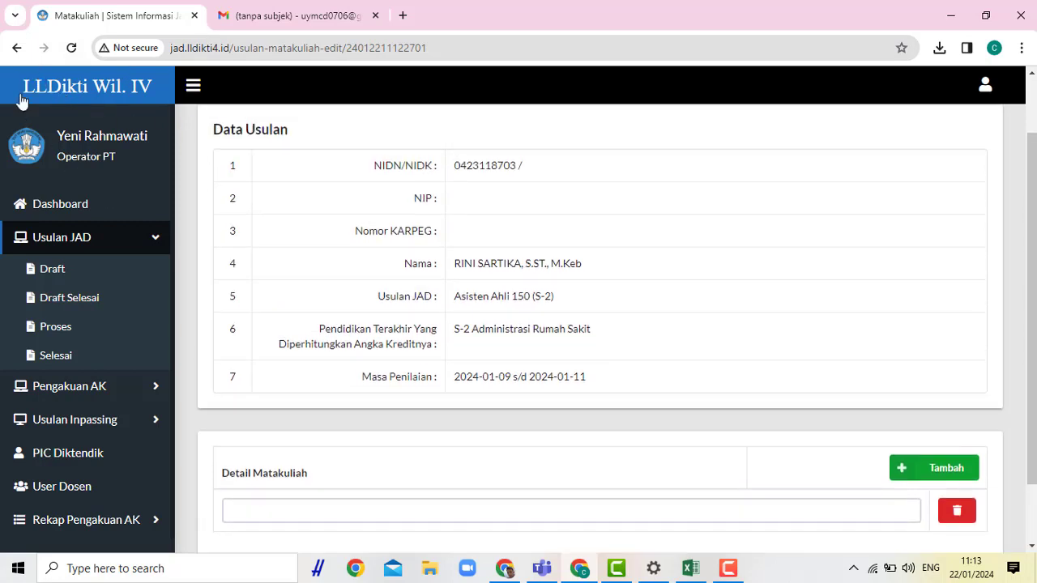
click(16, 51)
Step: Examine the Jenjang, Bidang Ilmu, Perguruan Tinggi and Tanggal Lulus fields in the draft's Riwayat Pendidikan editing form
click(408, 243)
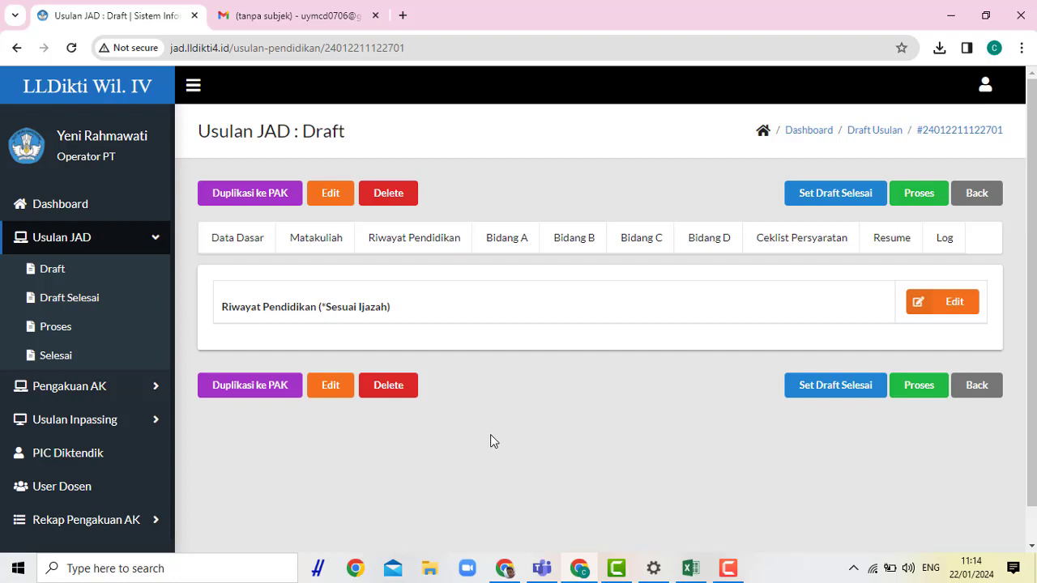
click(960, 310)
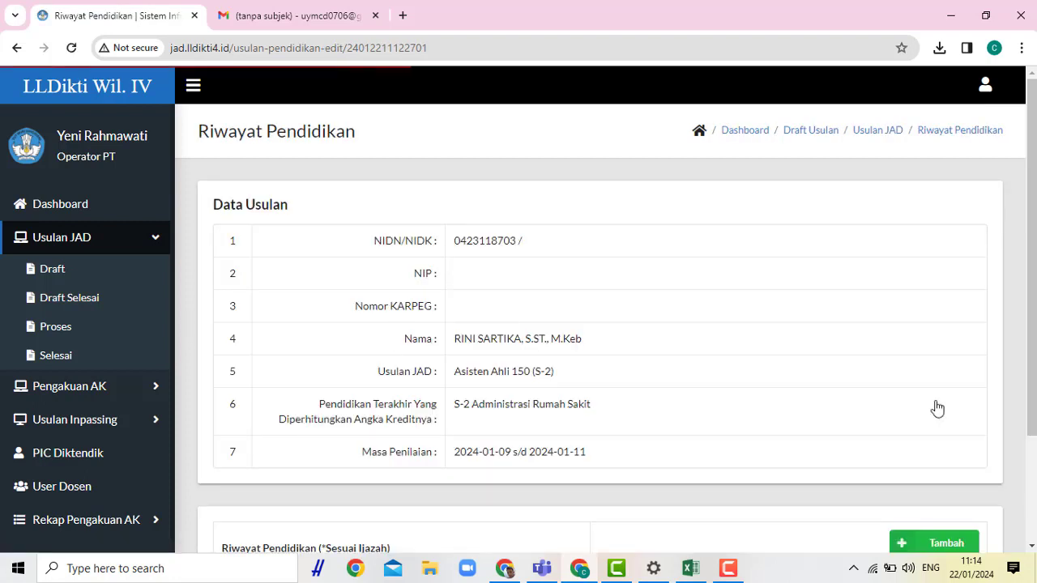
scroll(937, 408, down, 2)
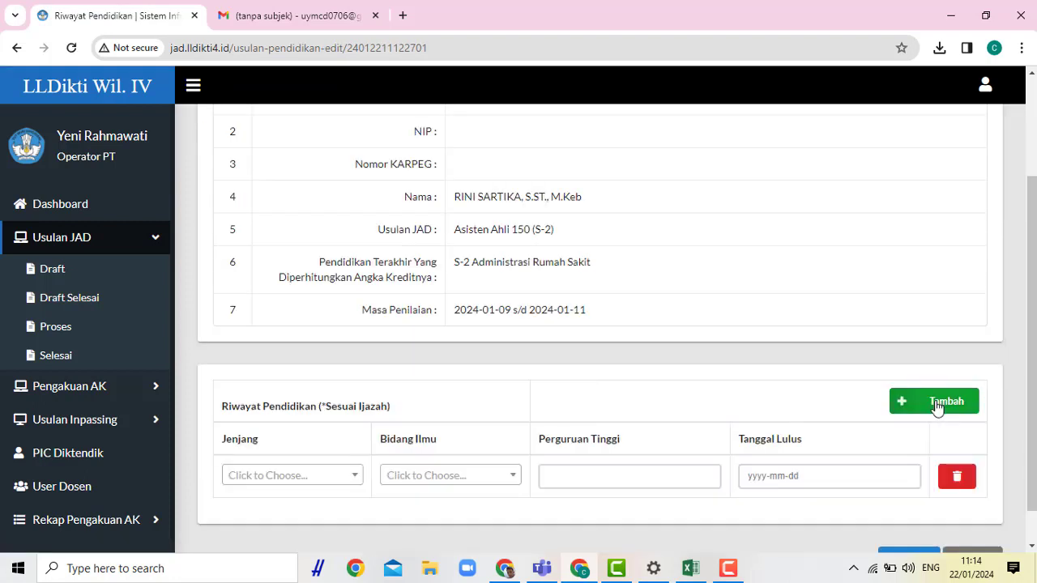
click(285, 477)
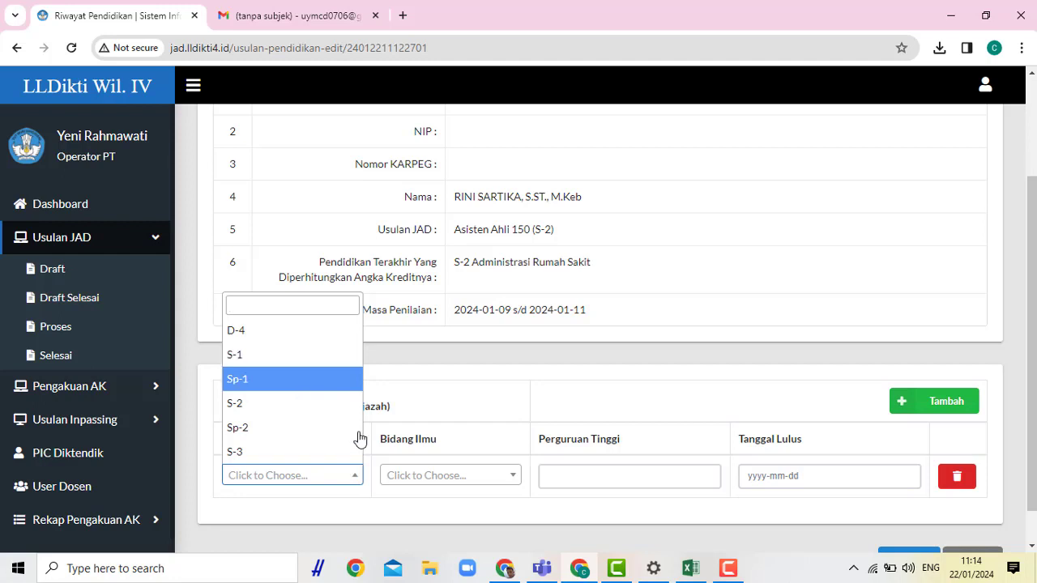
click(407, 476)
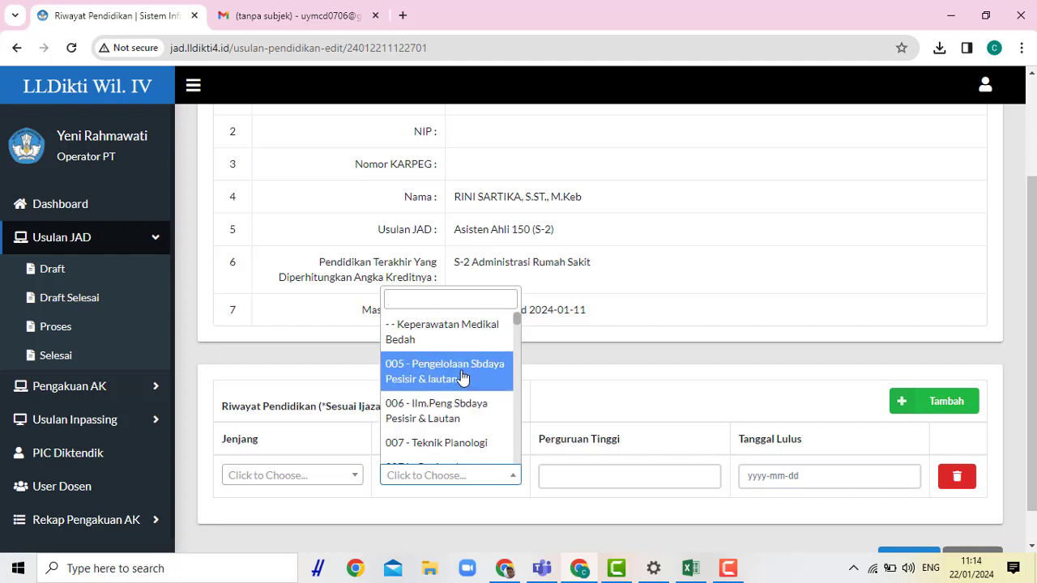
click(567, 477)
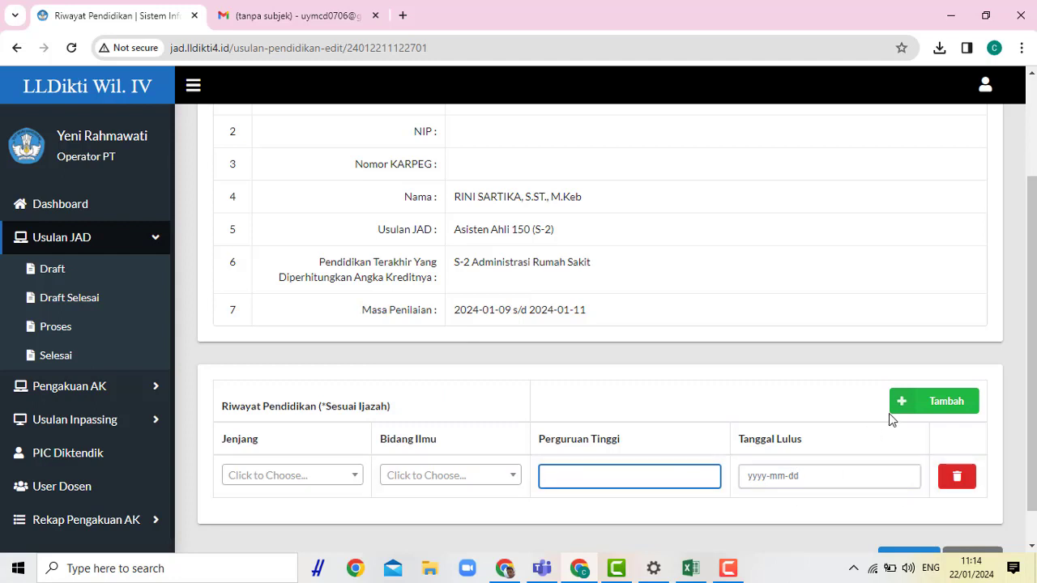
scroll(880, 452, down, 1)
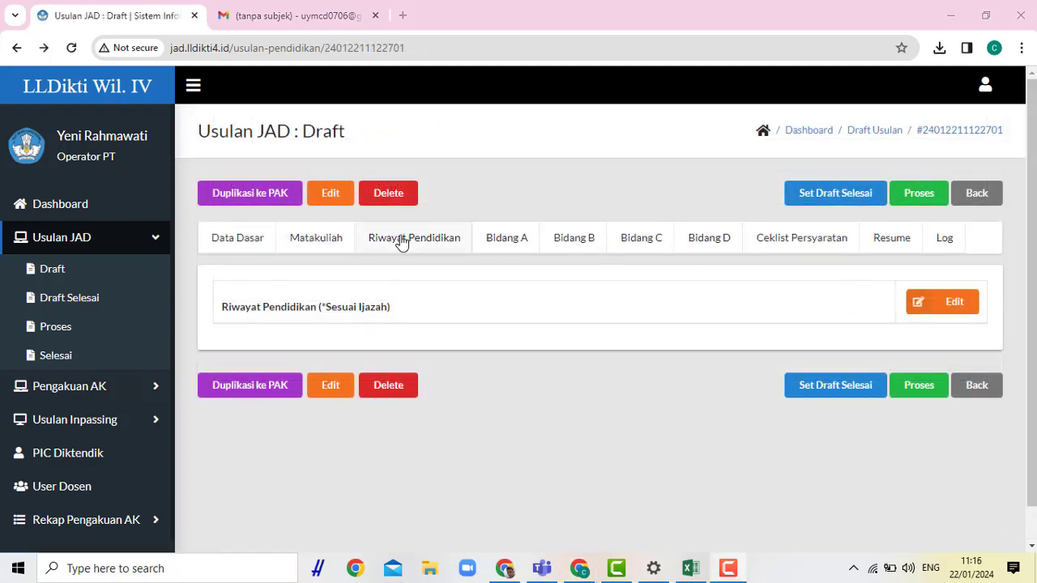
Step: Open a new credit entry for Magister (S2) under Pendidikan Formal in the draft's Bidang A
click(497, 247)
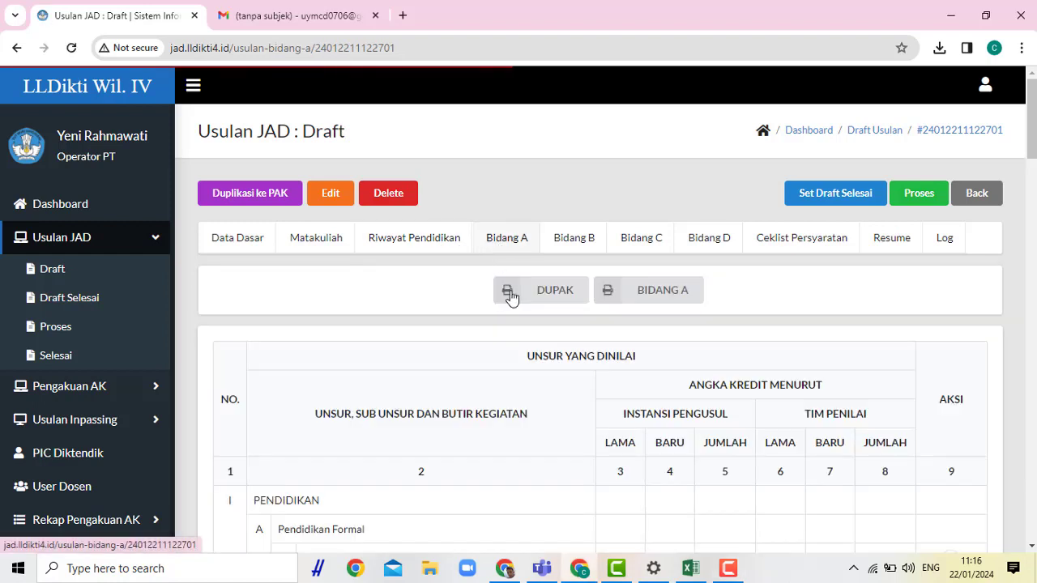
scroll(567, 423, down, 3)
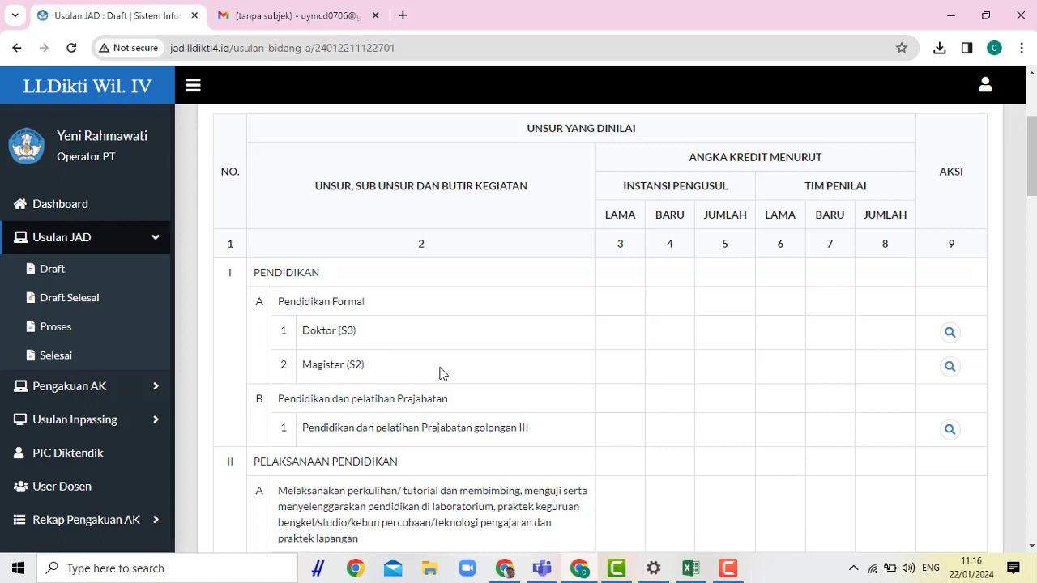
click(950, 372)
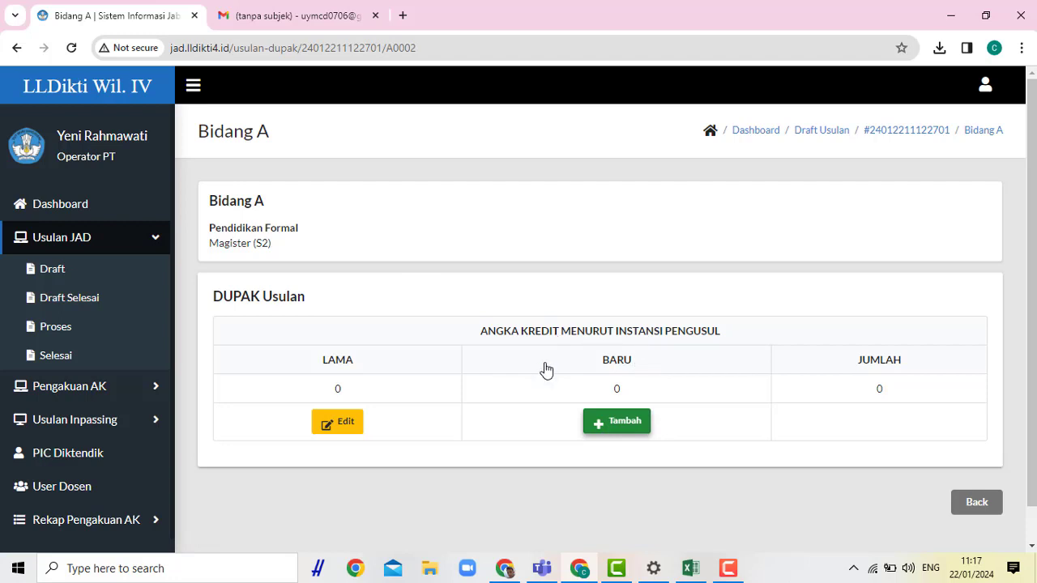
scroll(486, 356, down, 1)
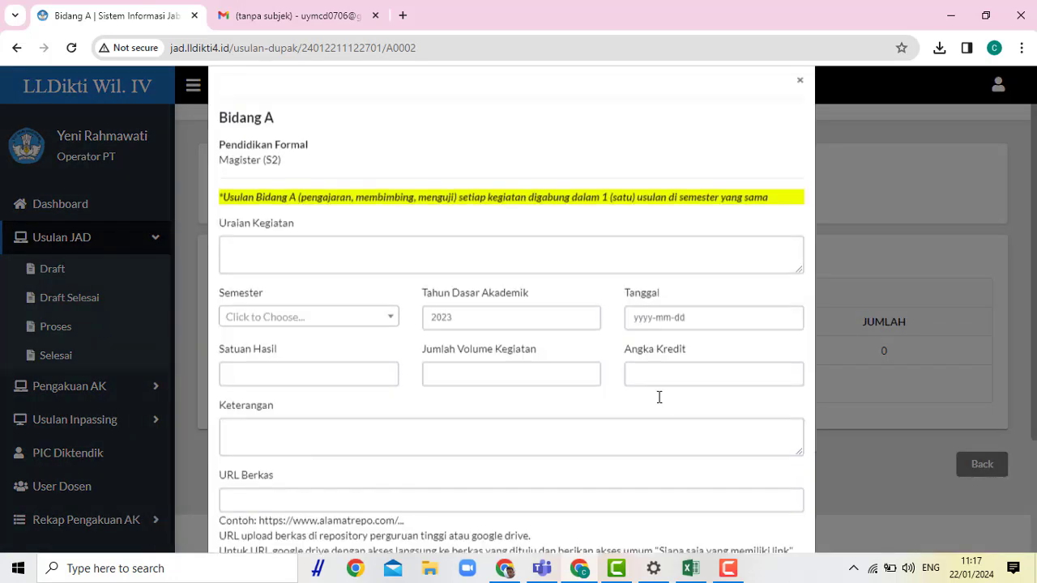
Step: Examine the entry's Uraian Kegiatan, Semester, Satuan Hasil and Jumlah Volume Kegiatan fields
click(283, 273)
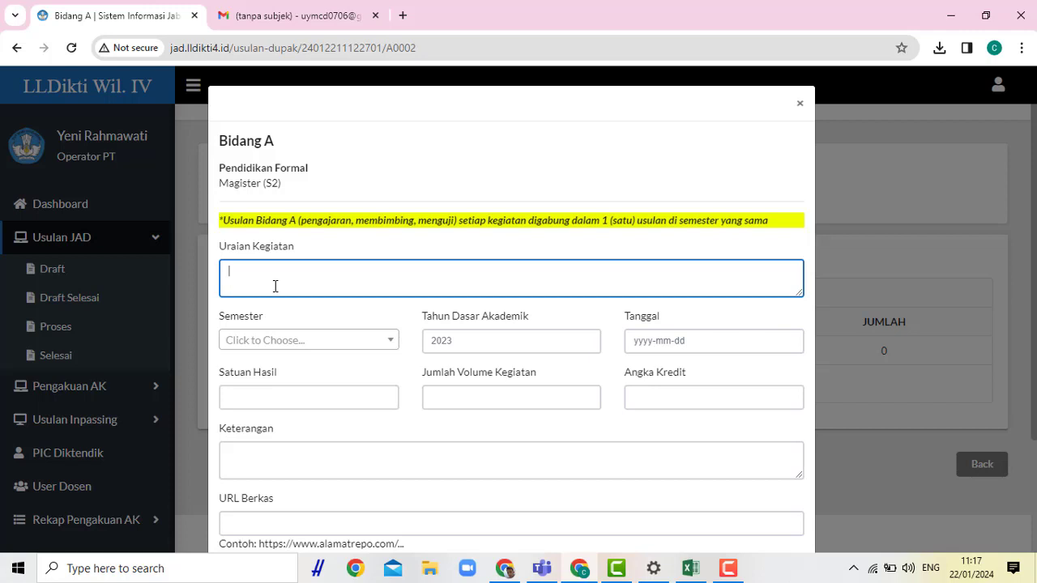
click(293, 341)
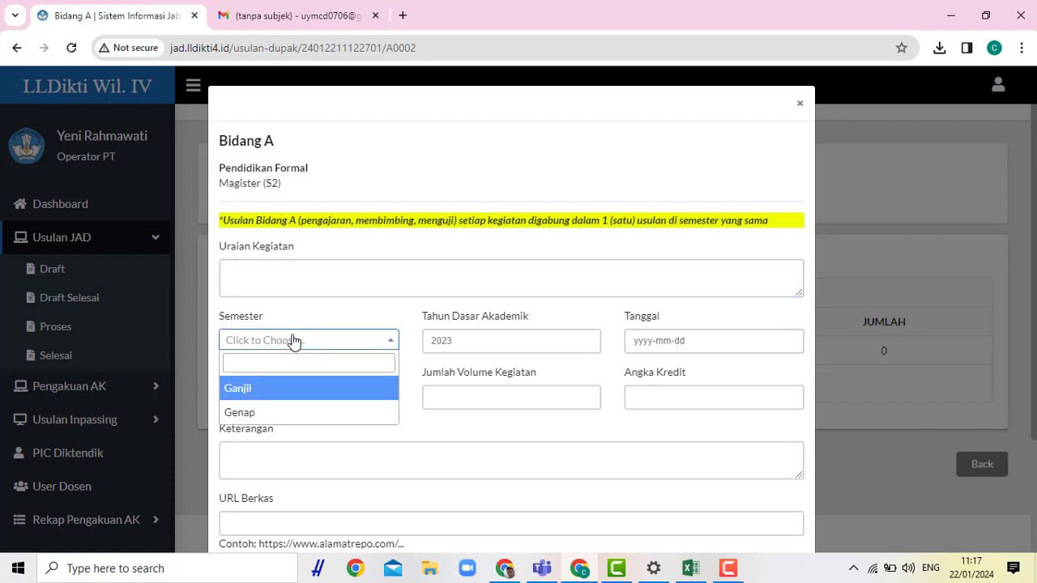
click(292, 340)
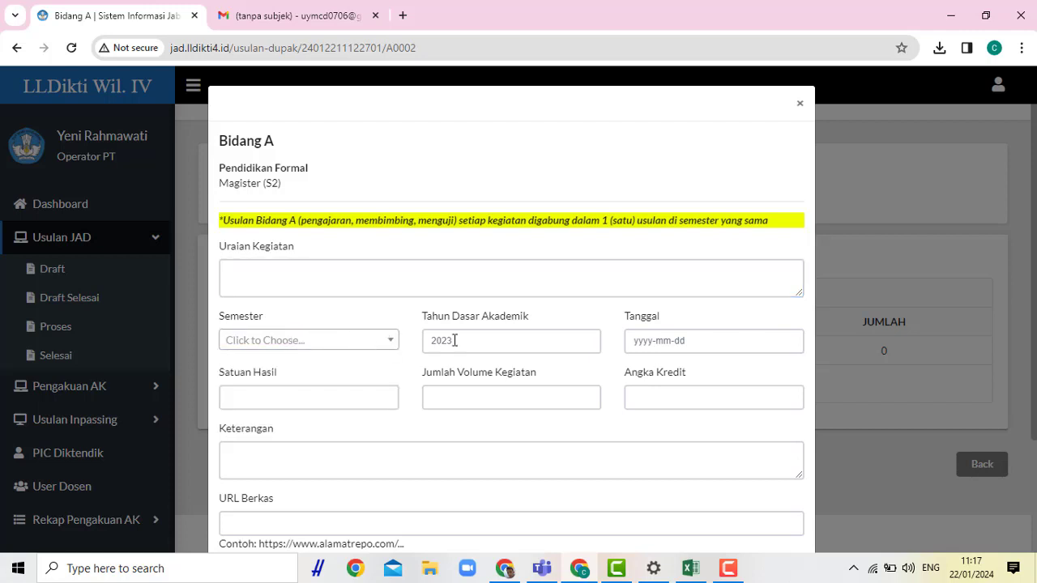
click(334, 402)
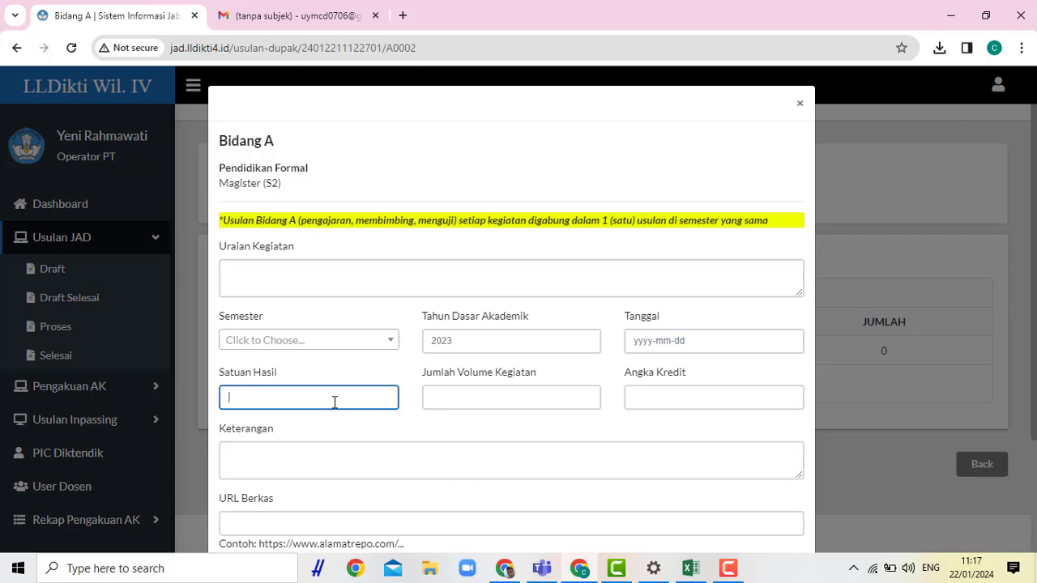
click(485, 400)
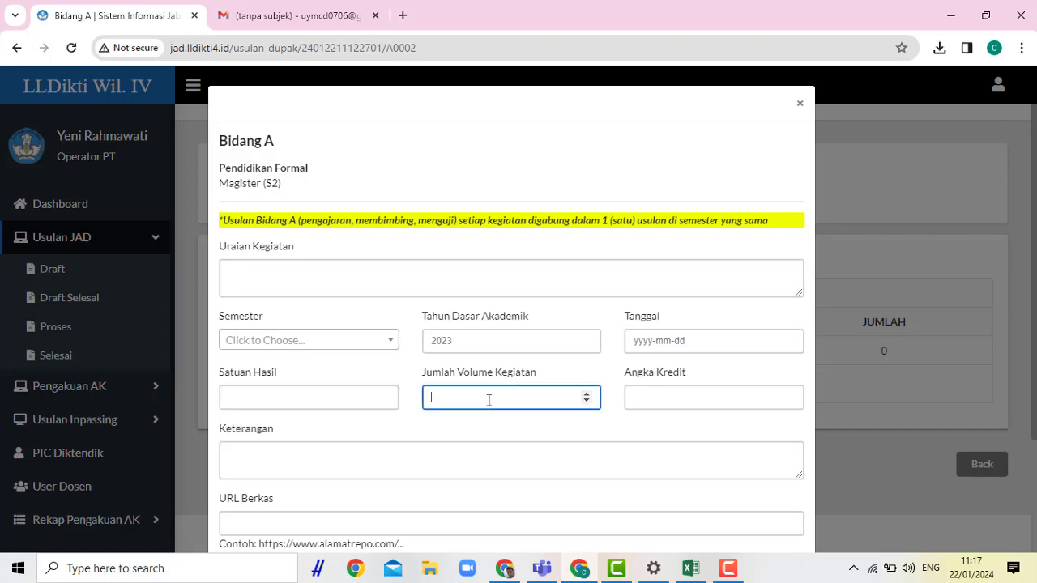
Step: Set the Magister (S2) entry's Angka Kredit to 150, Satuan Hasil to PENDIDIKAN and Jumlah Volume Kegiatan to 1
click(662, 404)
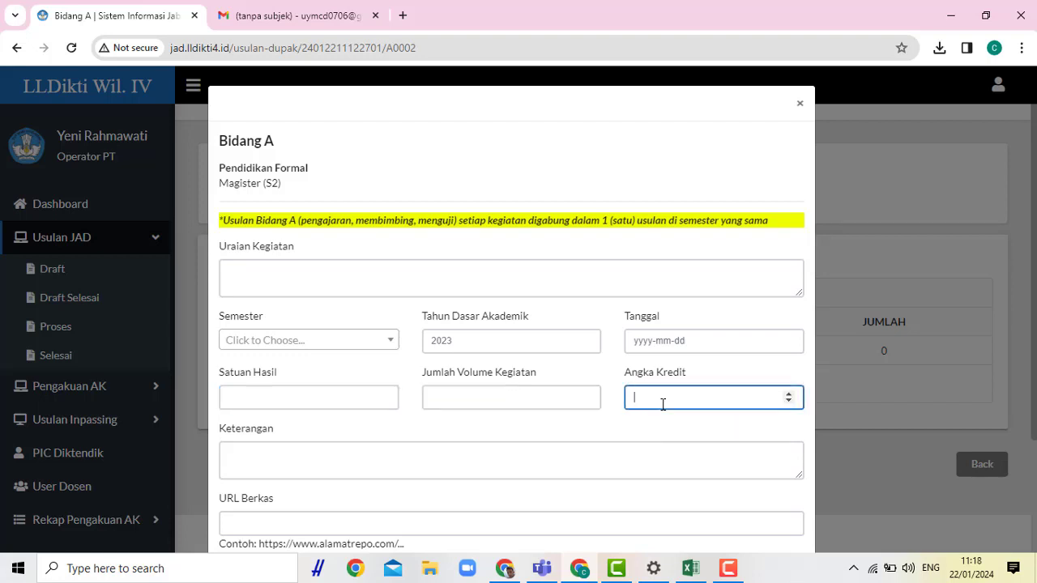
text(150)
click(309, 397)
text(PENDIDIKAN)
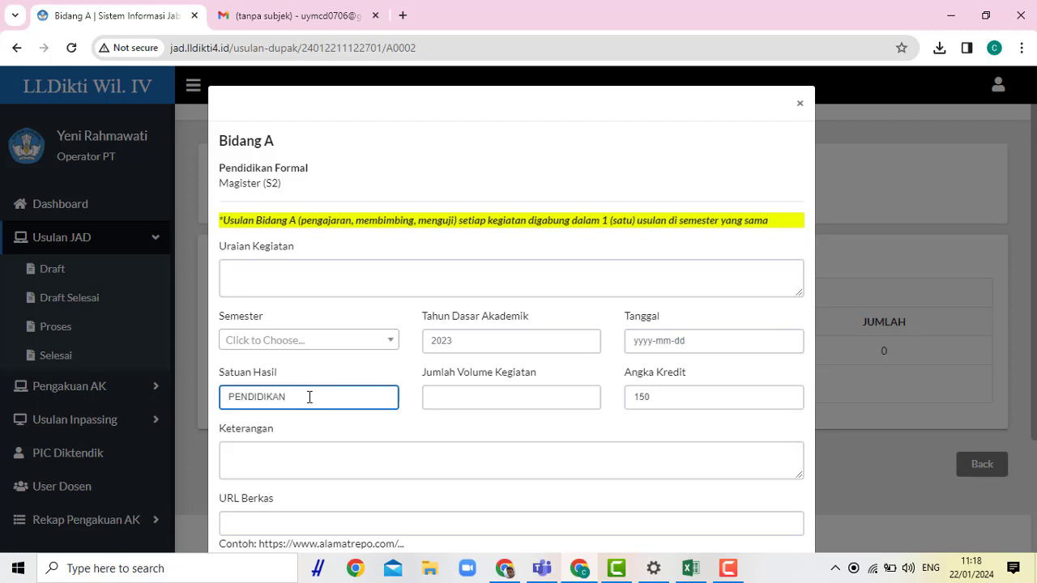
click(523, 405)
text(1)
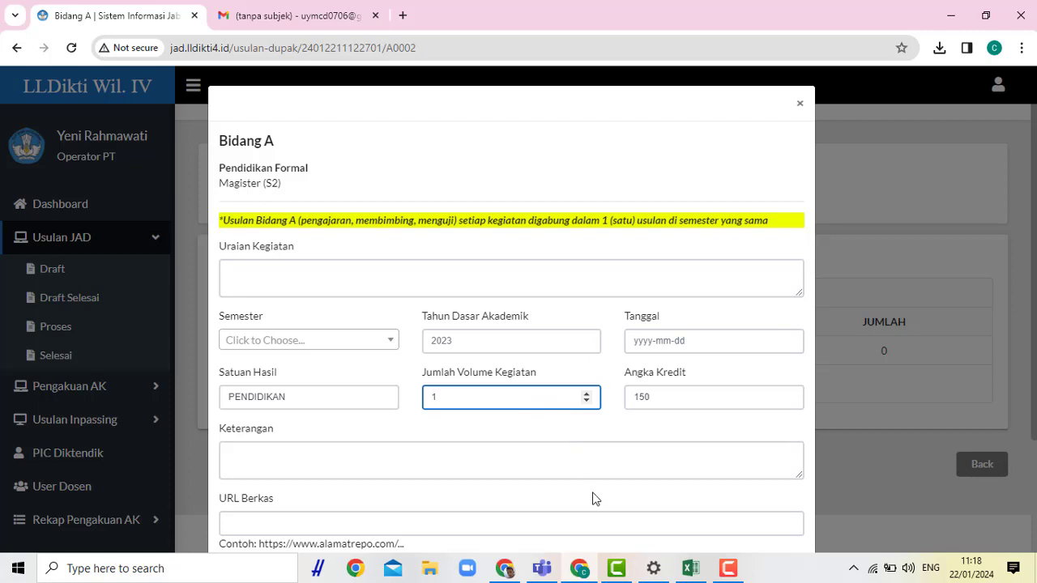
Step: Review the Keterangan and URL Berkas fields with the file-link instructions, and close the entry form without saving
scroll(574, 458, down, 1)
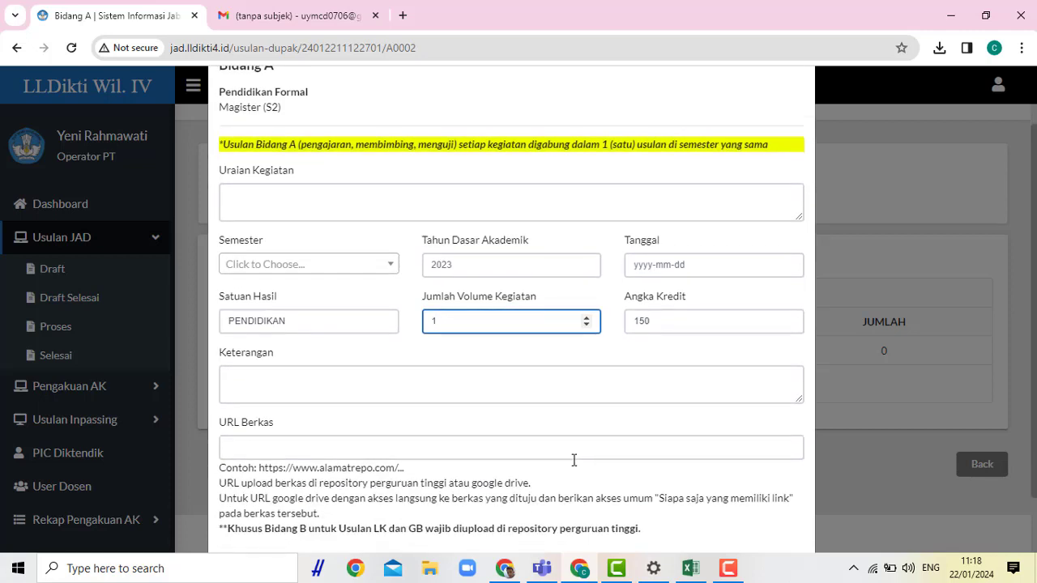
scroll(299, 373, down, 1)
click(300, 374)
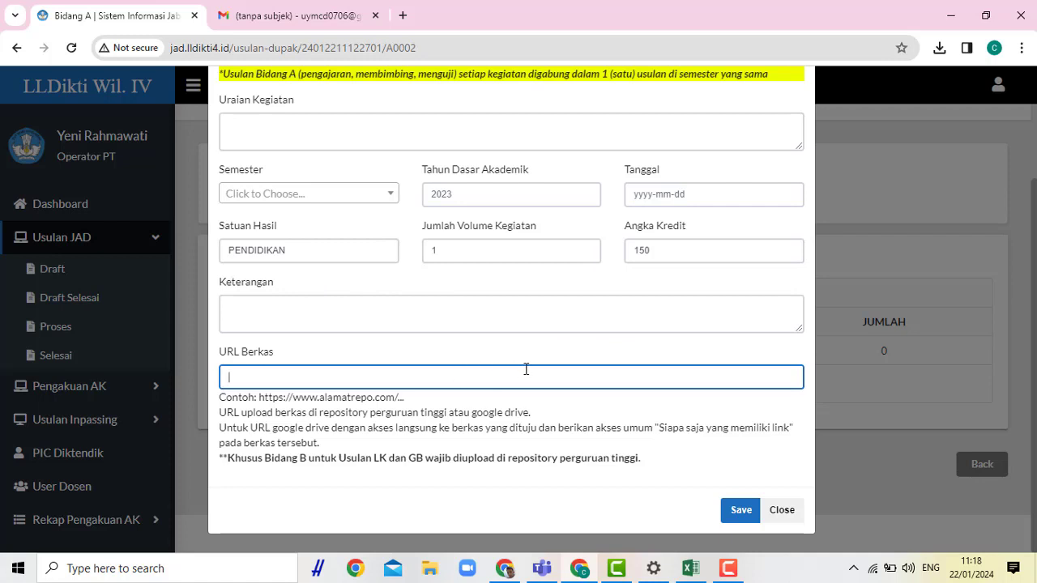
click(781, 516)
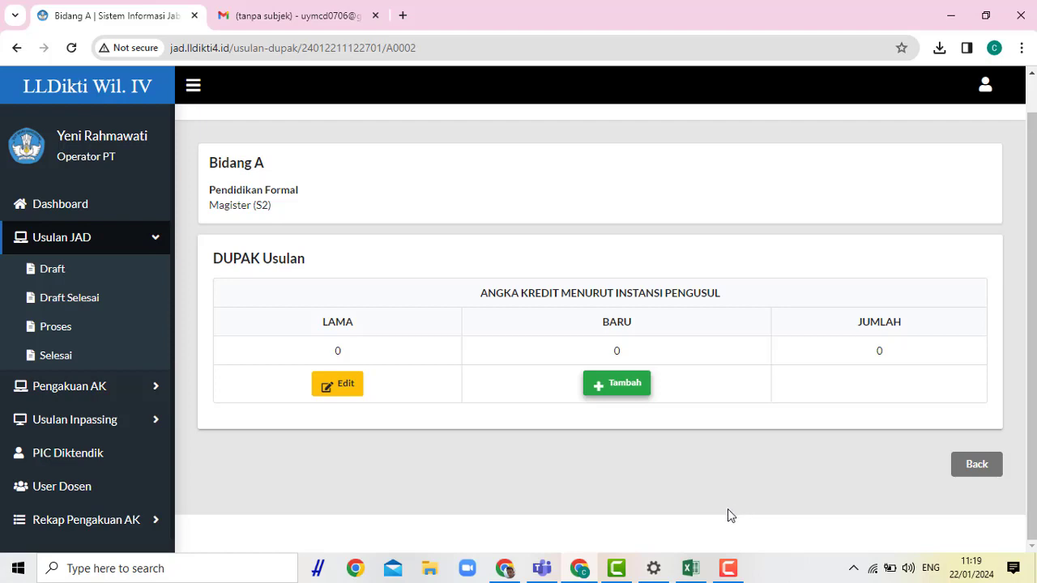
Step: Switch to the Persiapan JAD workbook in Excel and review its Bidang A entries for IJAZAH S2 and the BKD teaching evidence
mouse_move(693, 567)
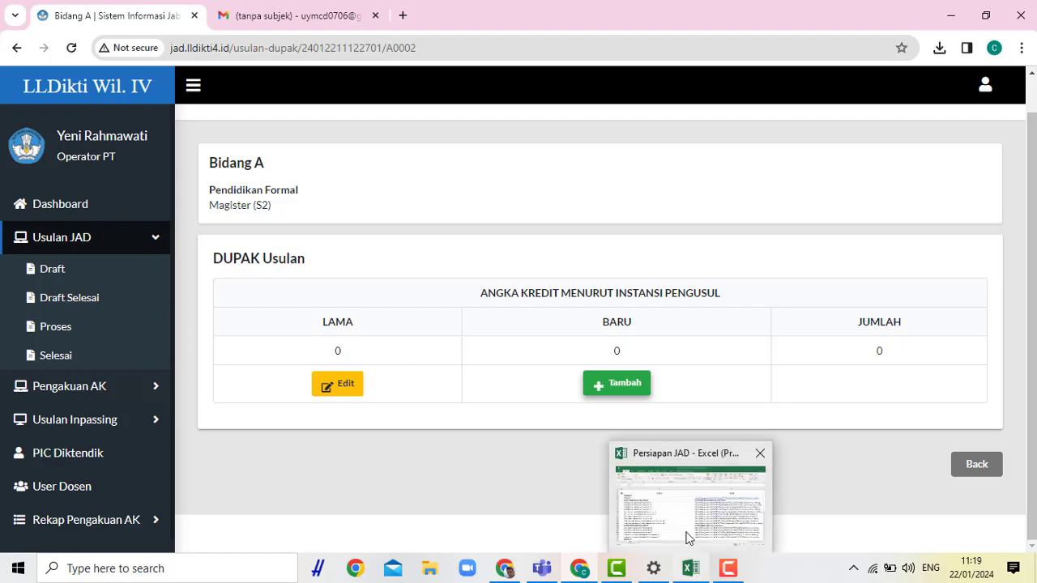
click(687, 537)
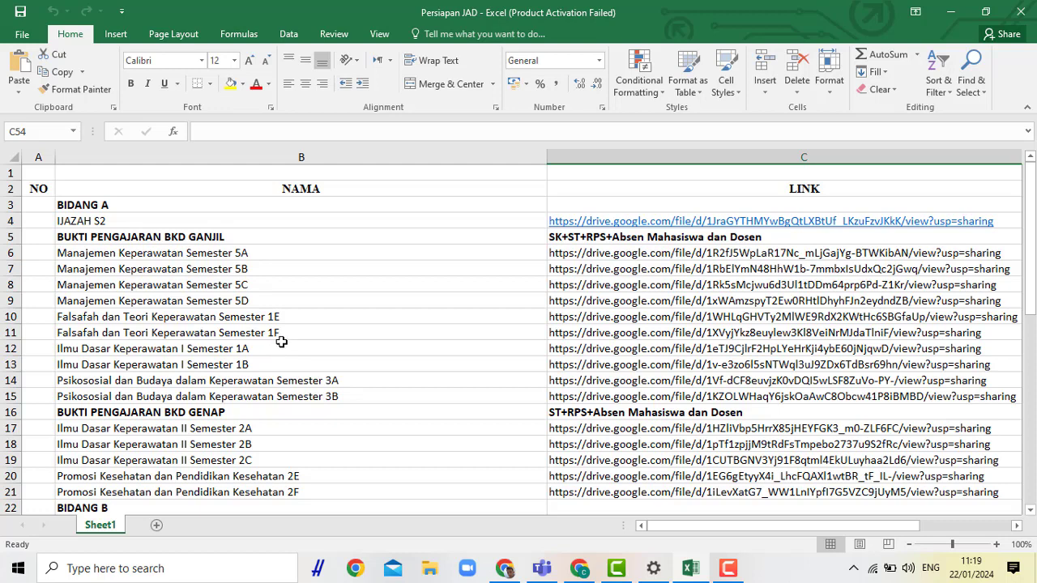
click(91, 204)
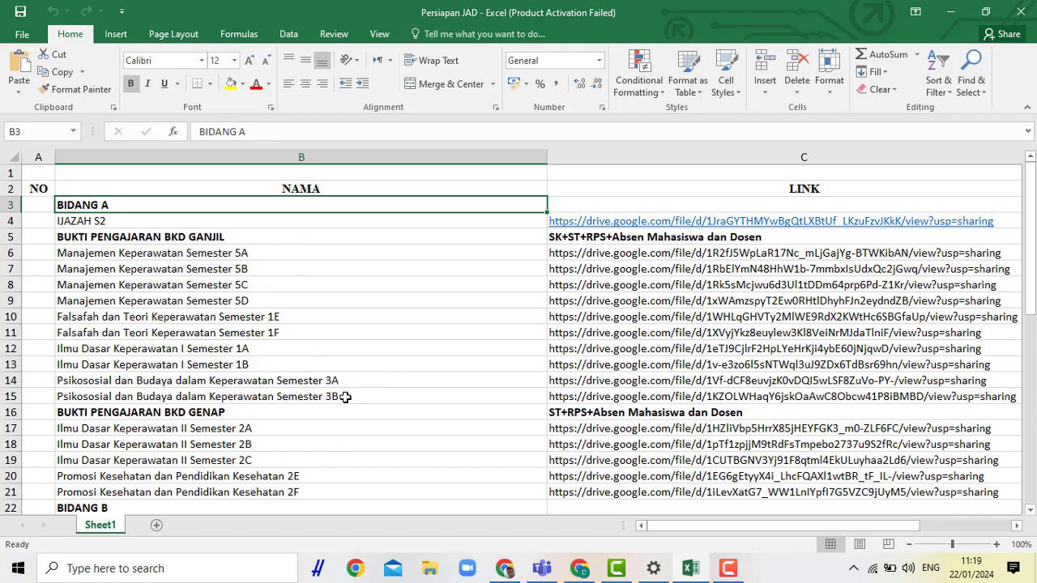
scroll(345, 397, down, 1)
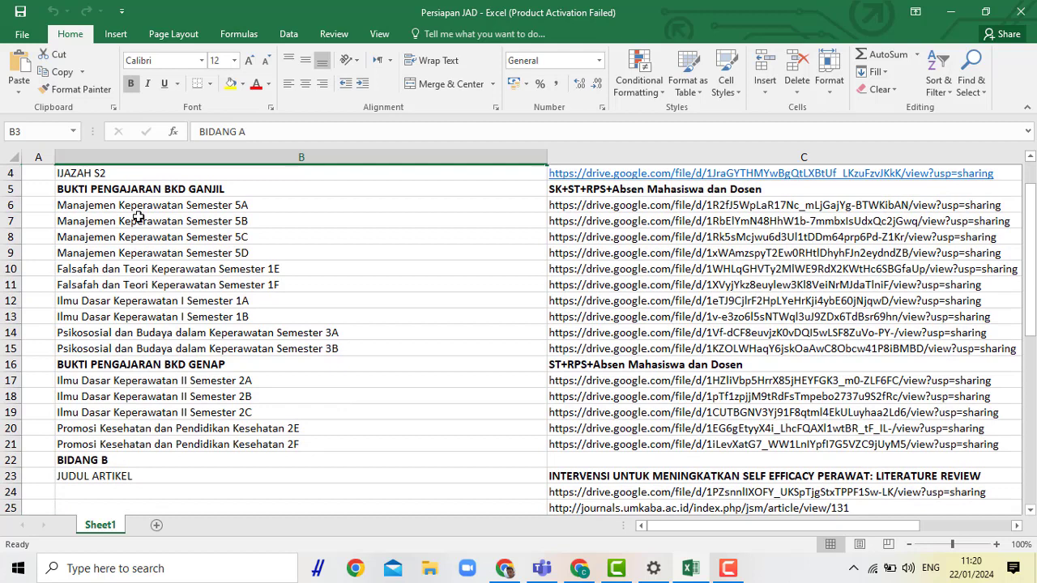
scroll(138, 217, up, 1)
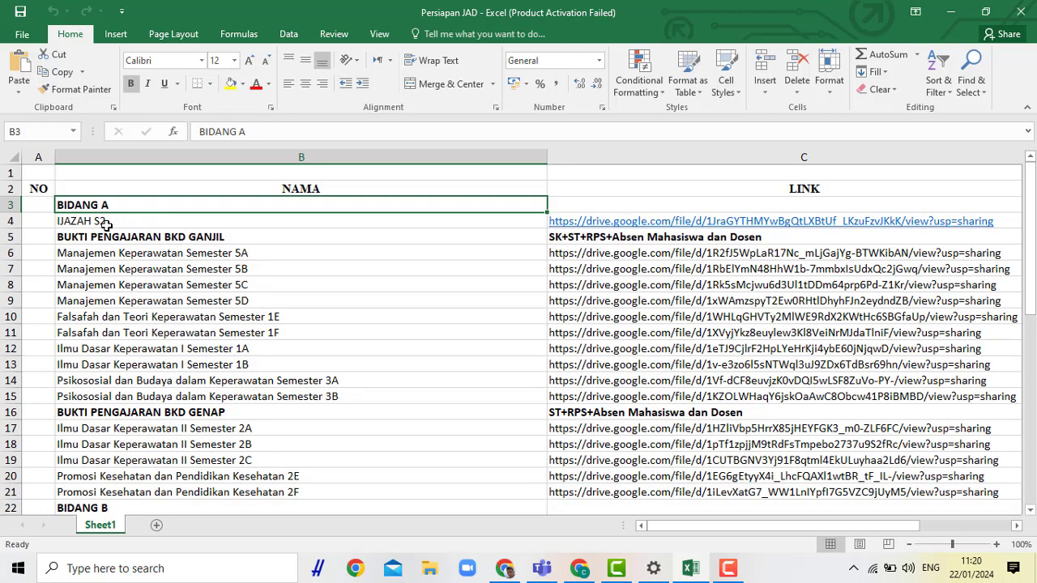
click(107, 224)
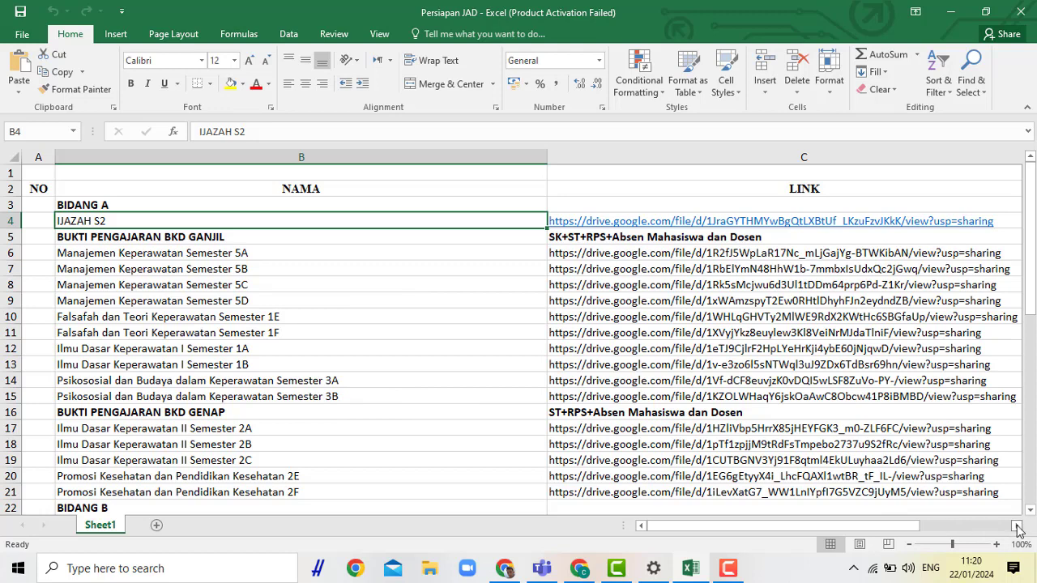
click(168, 255)
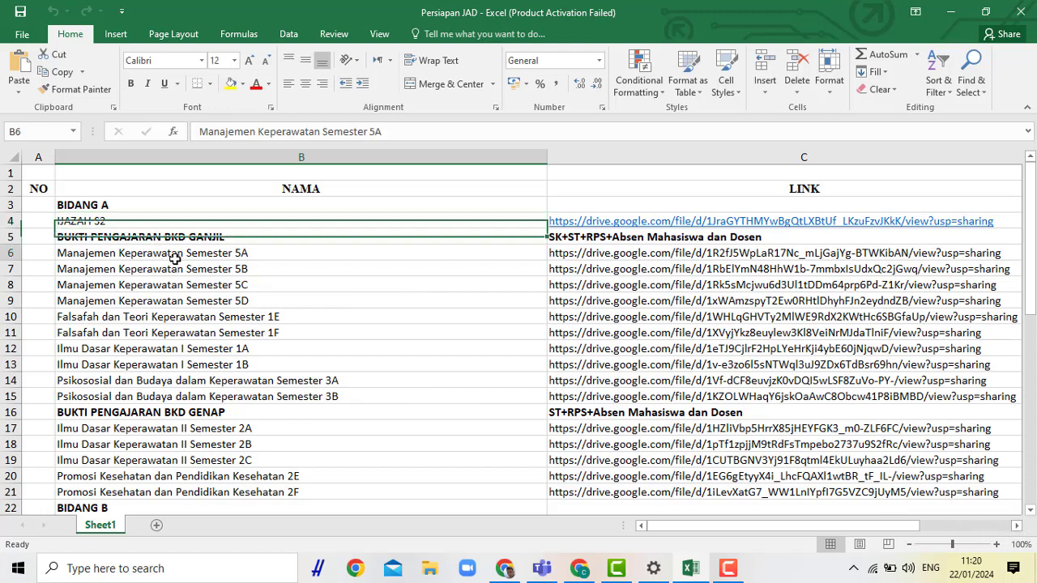
Step: Switch back to the JAD site in Chrome and review the draft's Bidang A list of activity items
click(582, 565)
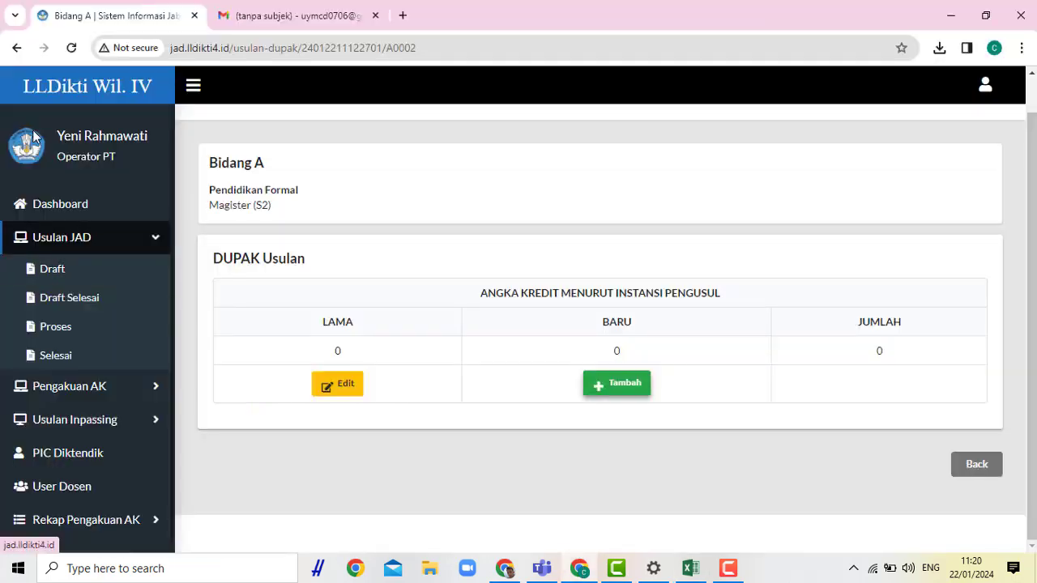
click(17, 48)
scroll(480, 341, up, 3)
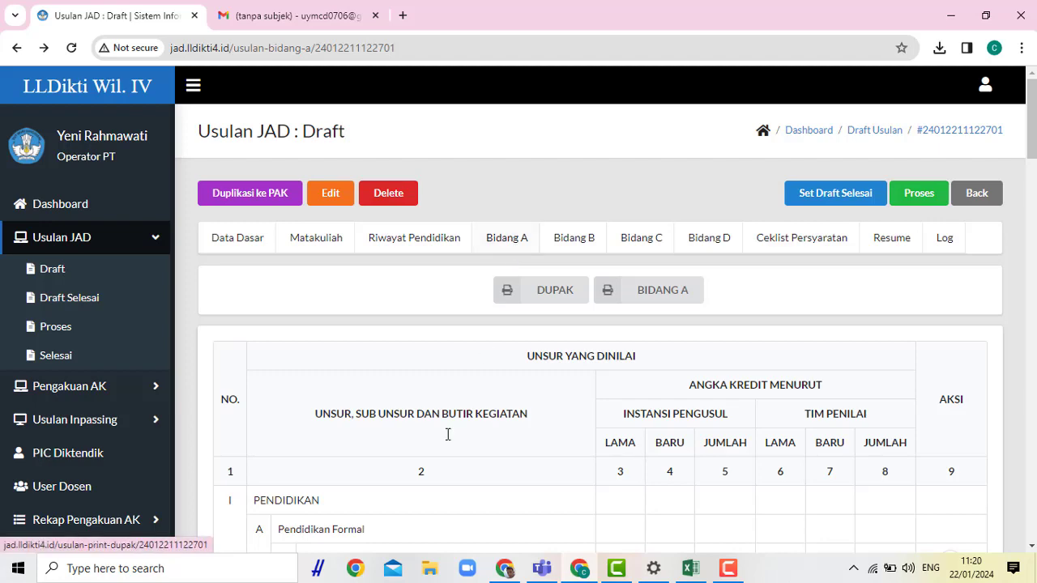
scroll(441, 466, down, 3)
scroll(438, 465, down, 3)
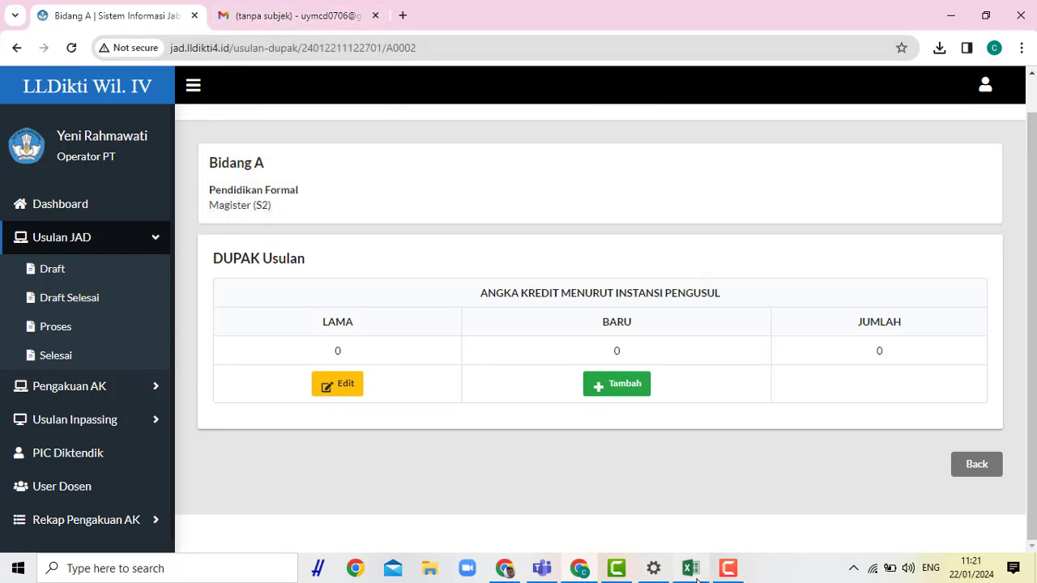
Step: In the Persiapan JAD workbook in Excel, convert the Manajemen Keperawatan Semester 5A and 5B file addresses into hyperlinks
mouse_move(699, 573)
click(704, 524)
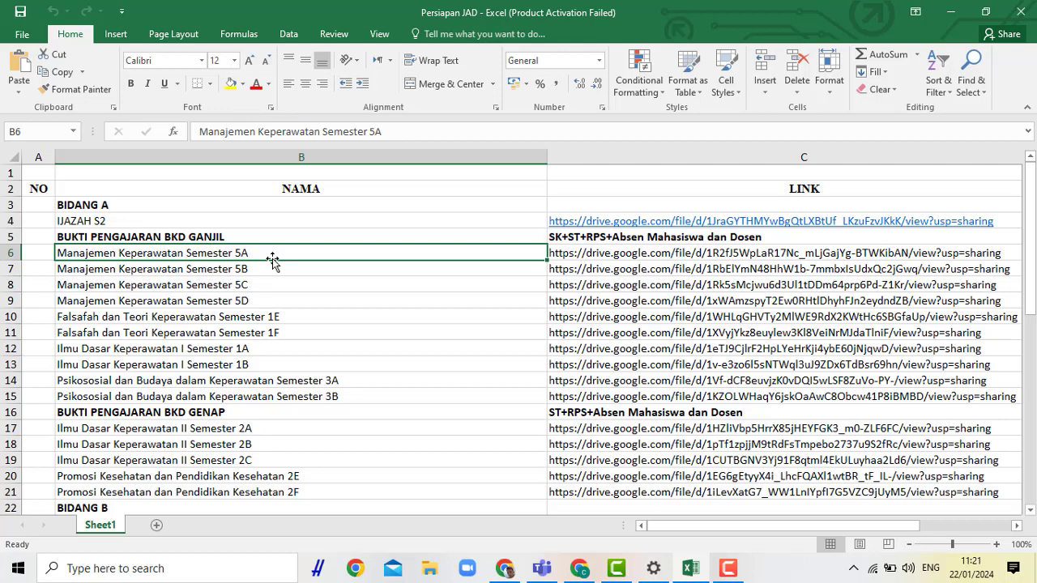
click(572, 253)
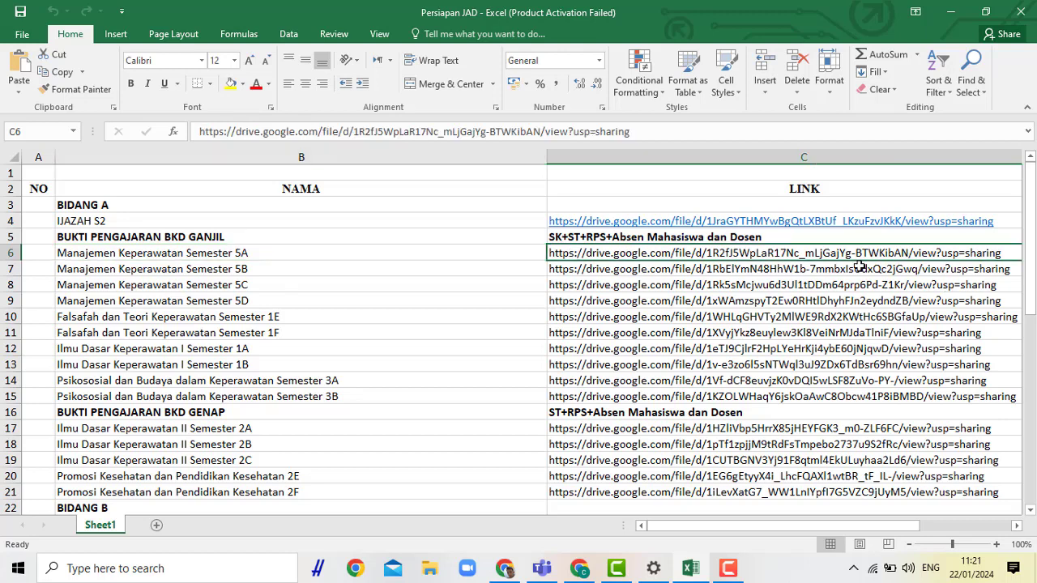
click(721, 267)
key(F2)
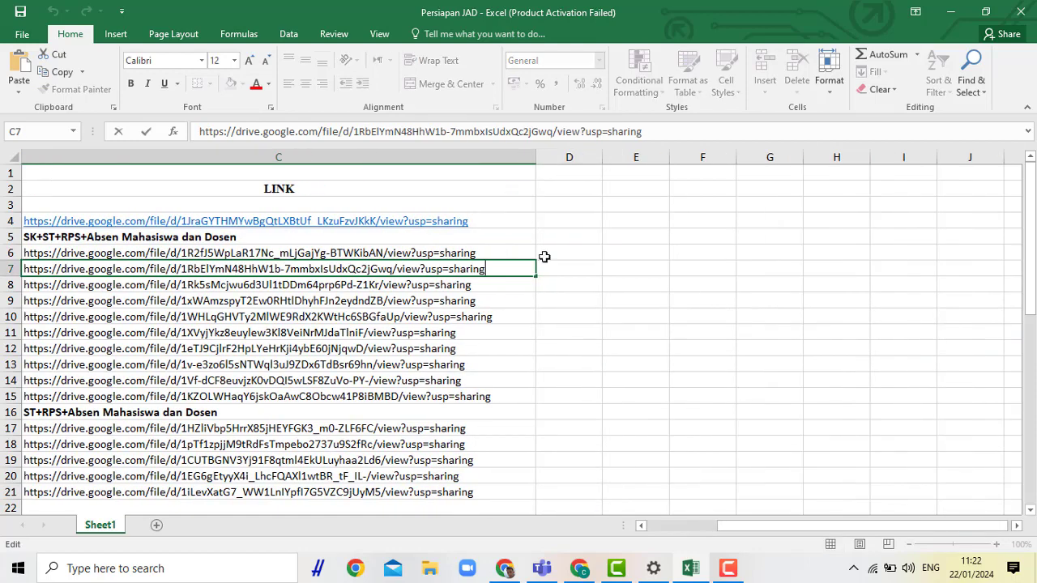
click(430, 257)
click(553, 285)
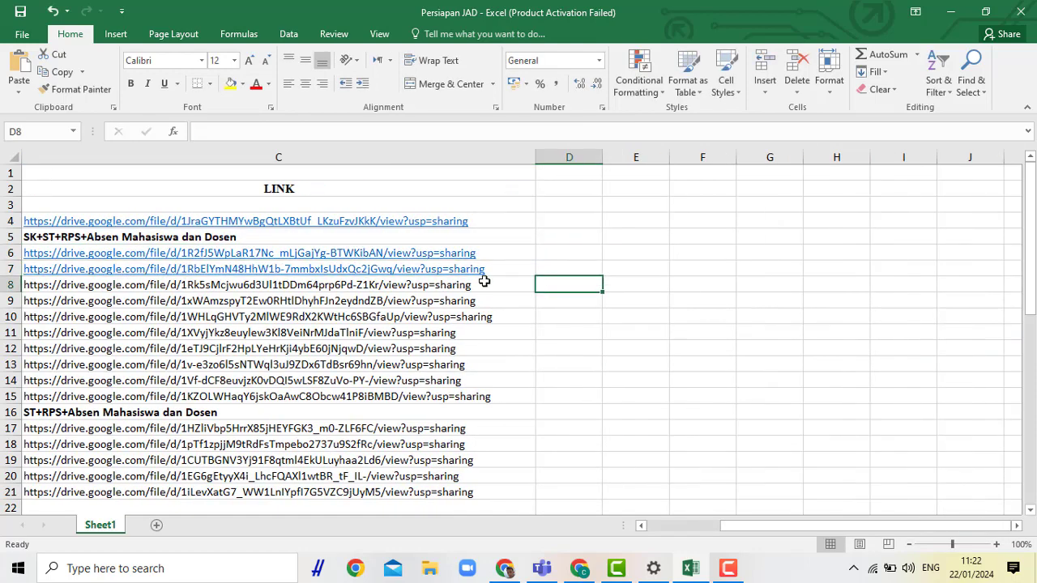
Step: Open the linked evidence file for Manajemen Keperawatan Semester 5A and dismiss the browser's page-restore prompt
click(463, 254)
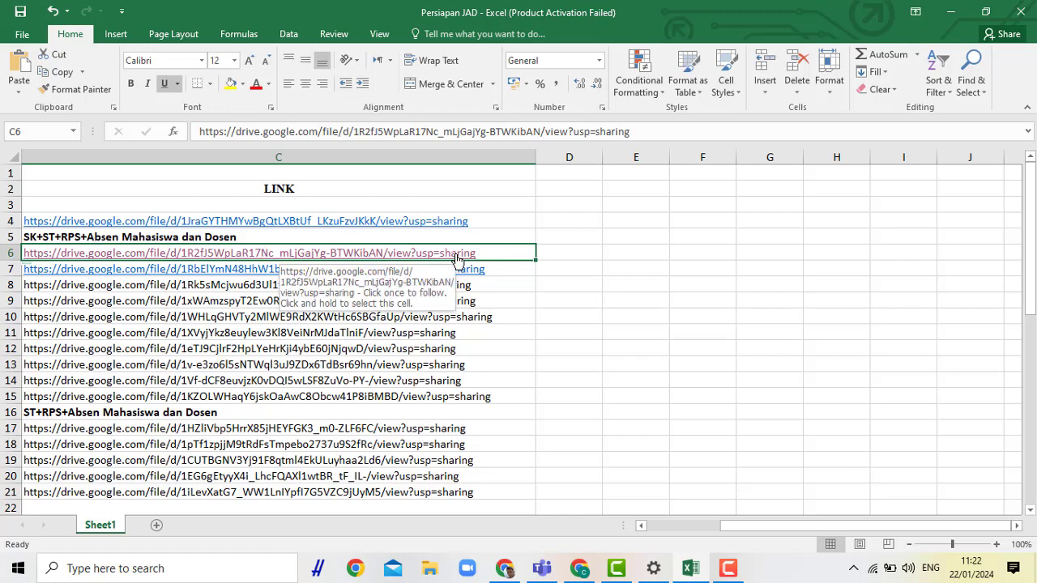
click(406, 257)
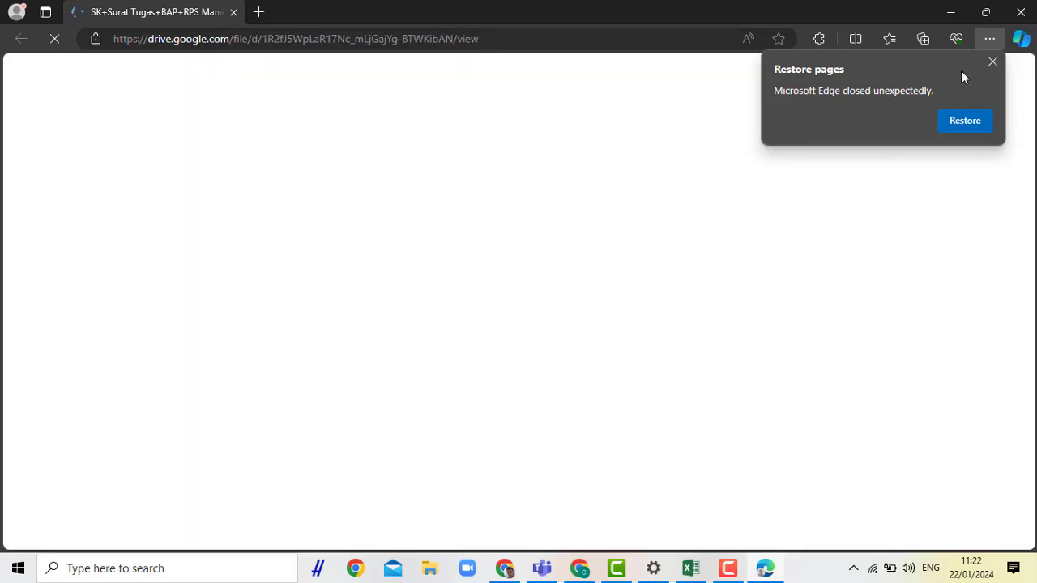
click(992, 62)
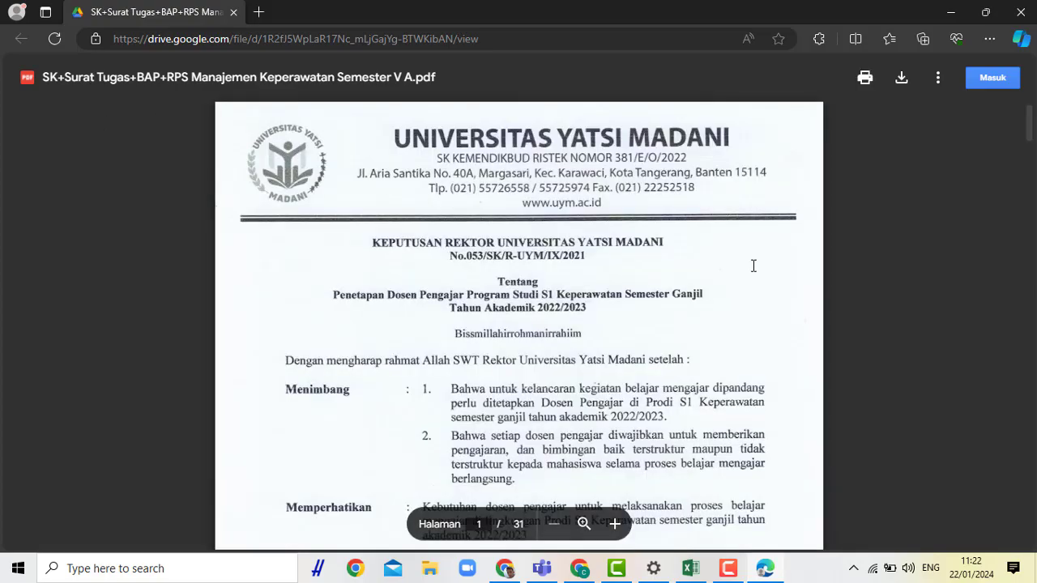
Step: Examine the evidence PDF's rector decree and its attached lecturer list, through to the Surat Tugas page
scroll(752, 264, down, 1)
scroll(753, 264, down, 8)
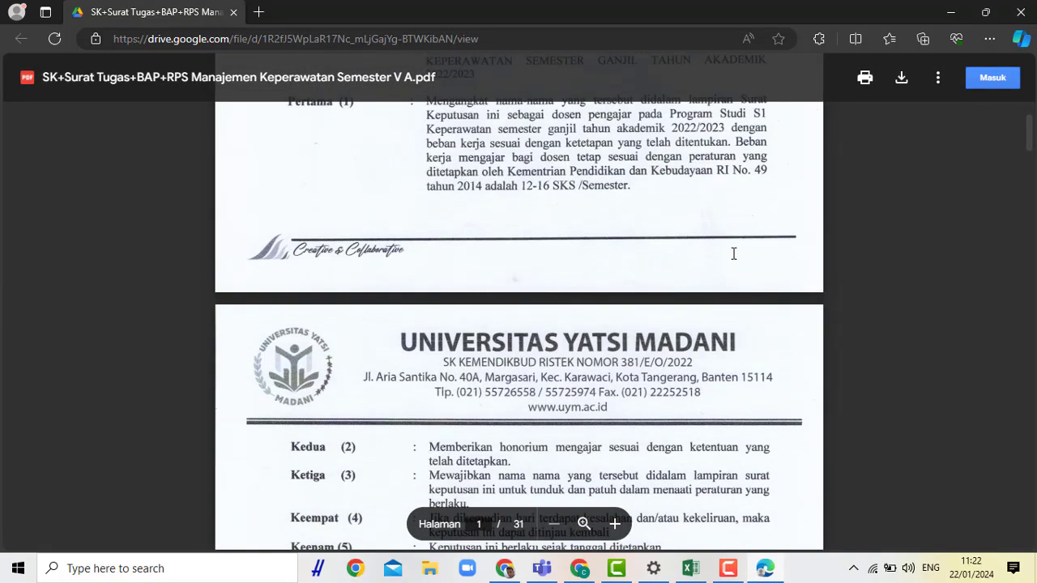
scroll(735, 260, down, 10)
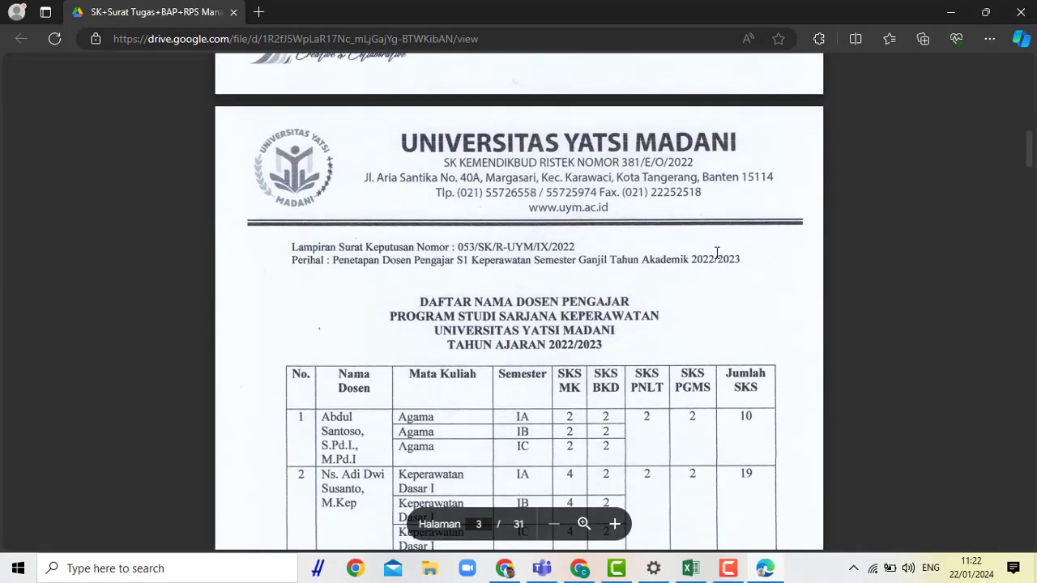
scroll(708, 250, down, 15)
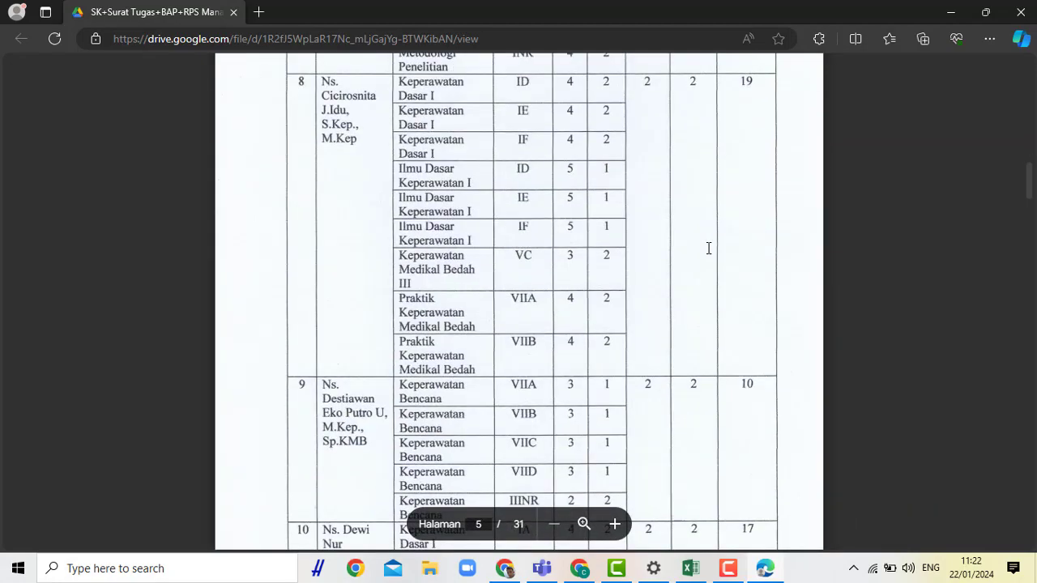
scroll(709, 249, down, 15)
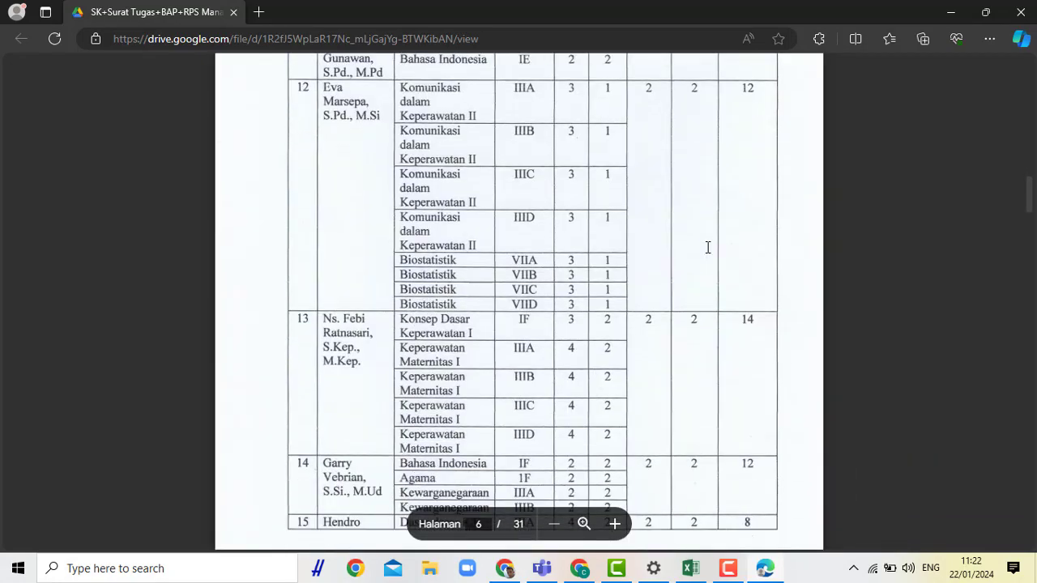
scroll(695, 248, down, 15)
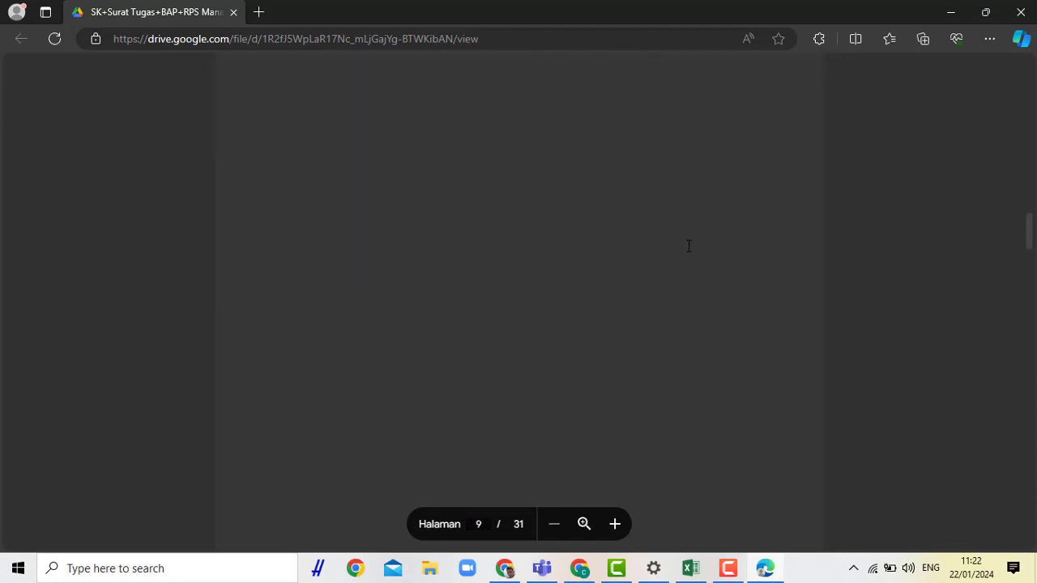
scroll(680, 252, down, 15)
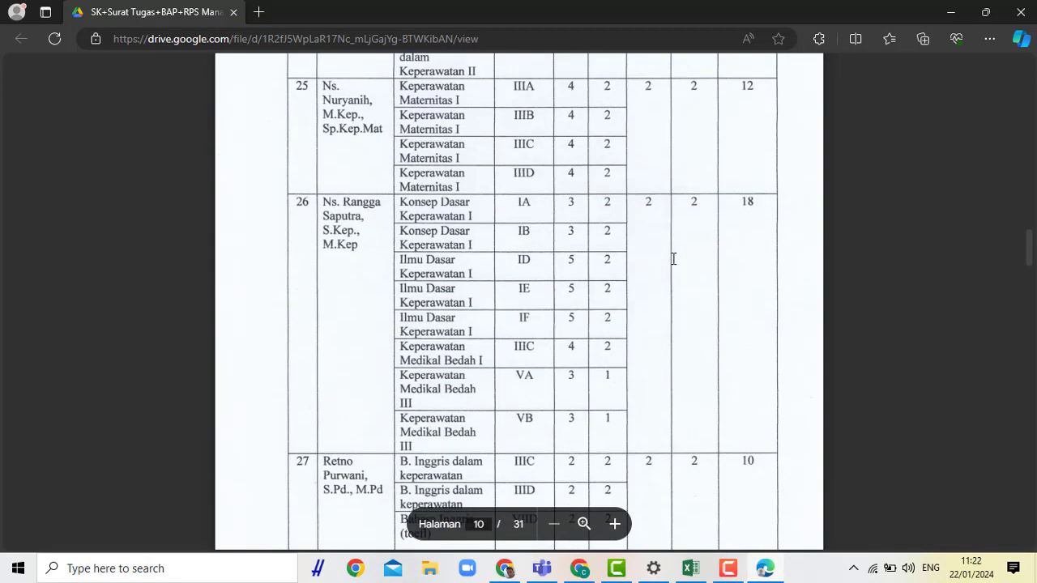
scroll(673, 258, down, 10)
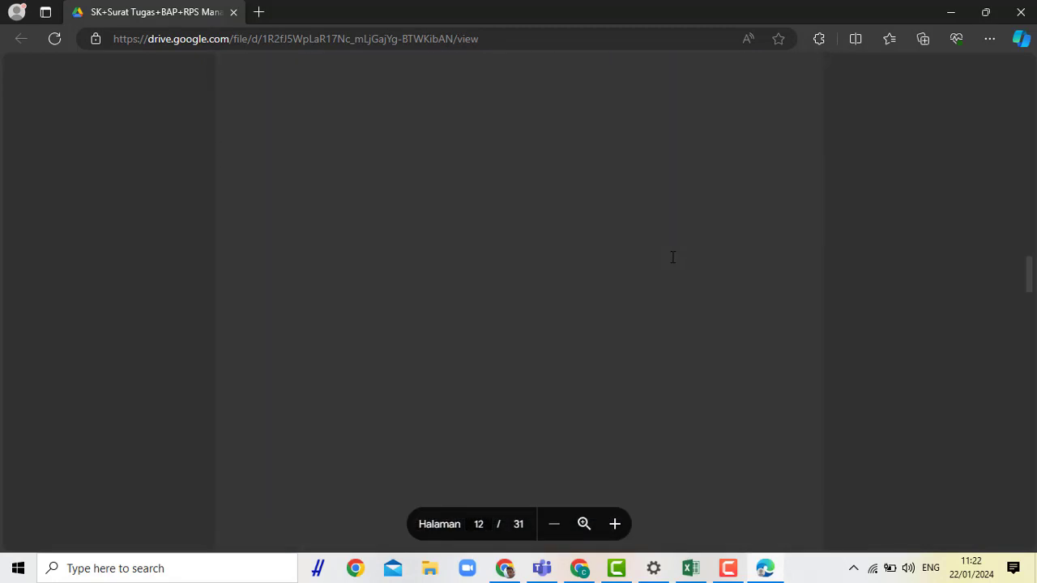
scroll(671, 254, down, 10)
scroll(670, 253, down, 10)
scroll(648, 257, up, 1)
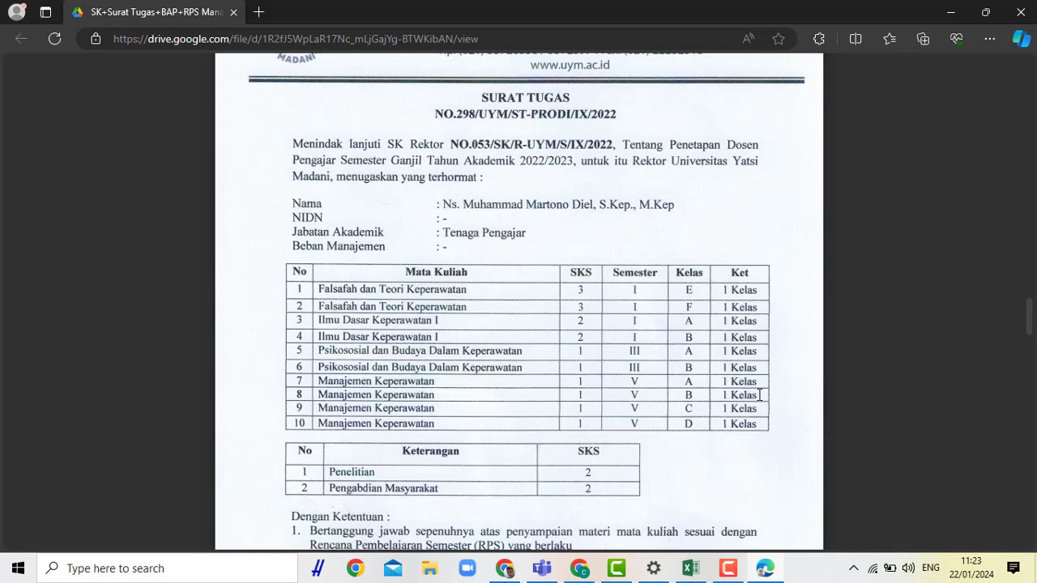
Step: Examine the PDF's Surat Tugas course table, the attendance sheets and the Rencana Pembelajaran Semester for Manajemen Keperawatan class 5A
scroll(759, 394, down, 2)
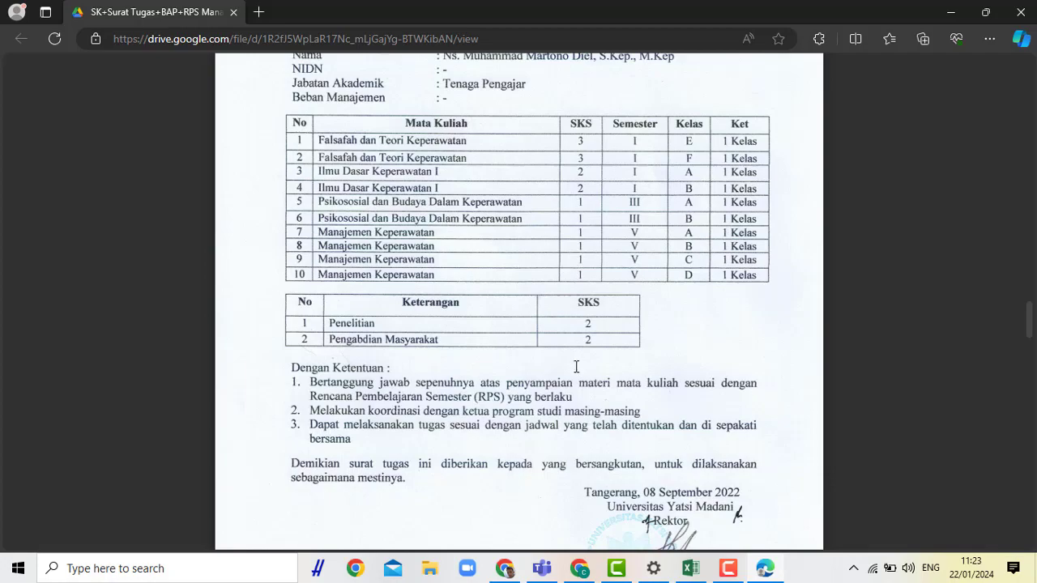
scroll(618, 391, up, 7)
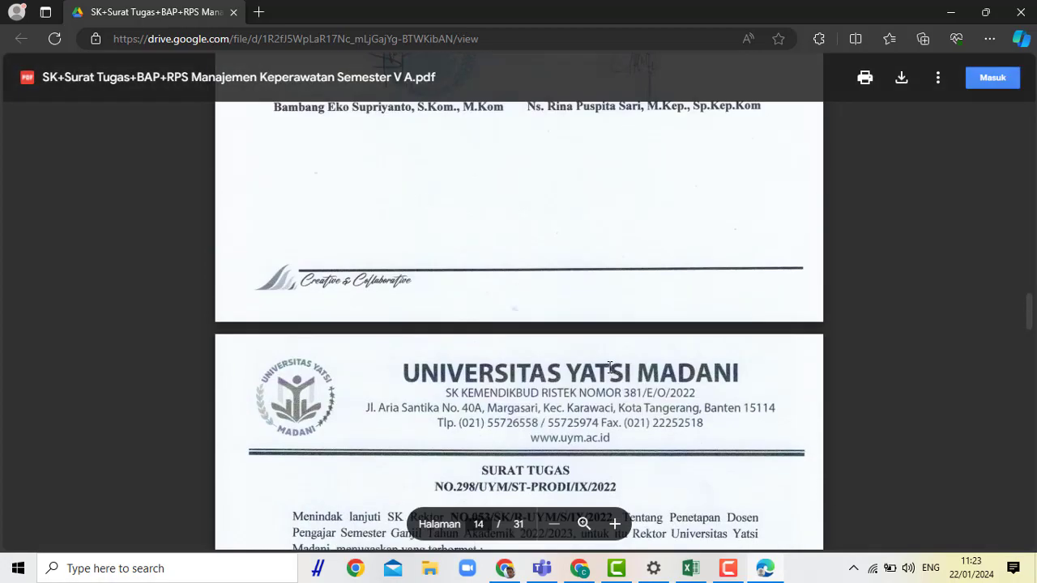
scroll(611, 374, down, 20)
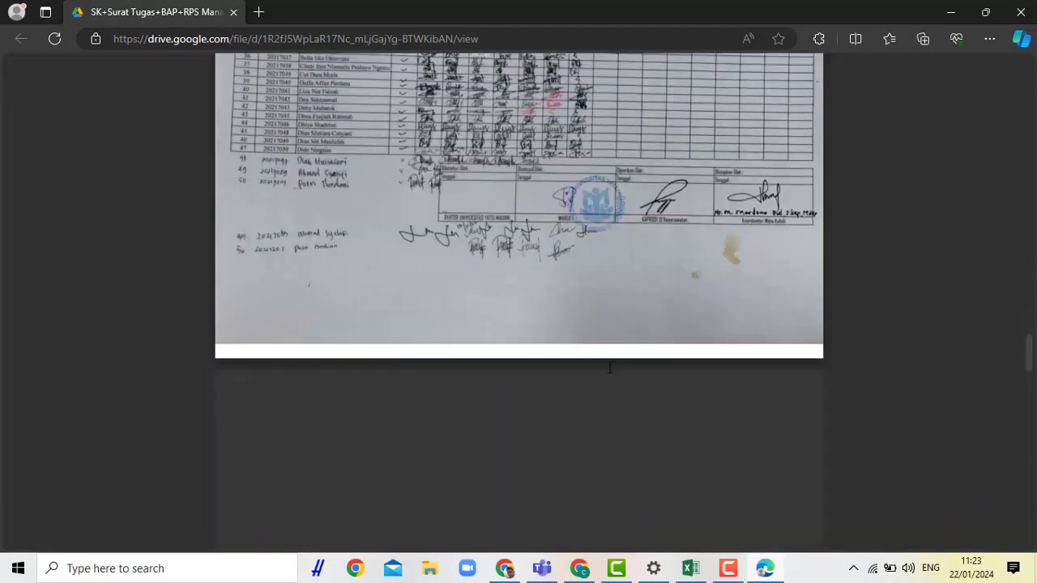
scroll(609, 367, down, 9)
scroll(609, 366, down, 20)
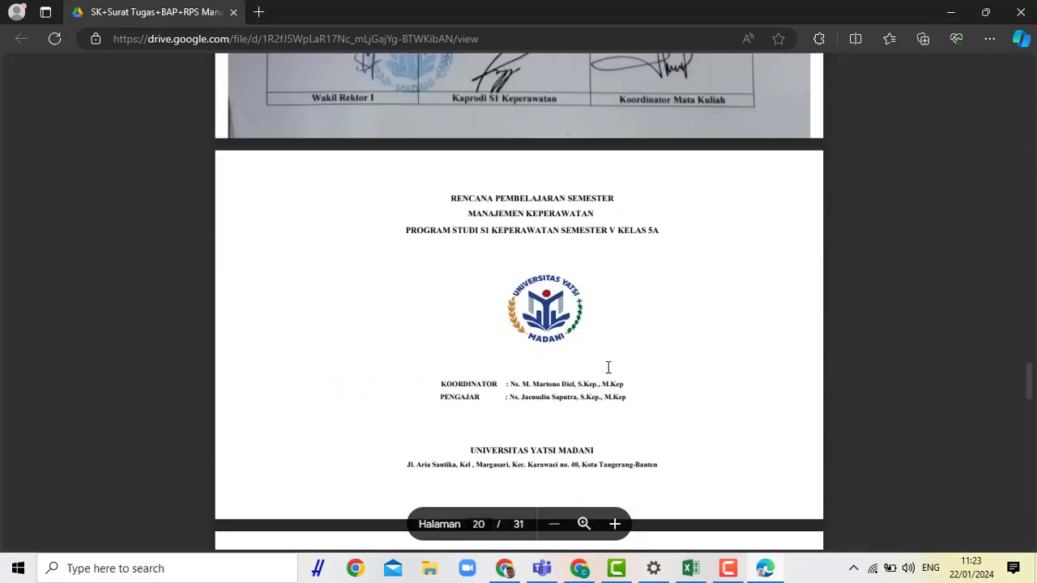
scroll(605, 367, down, 4)
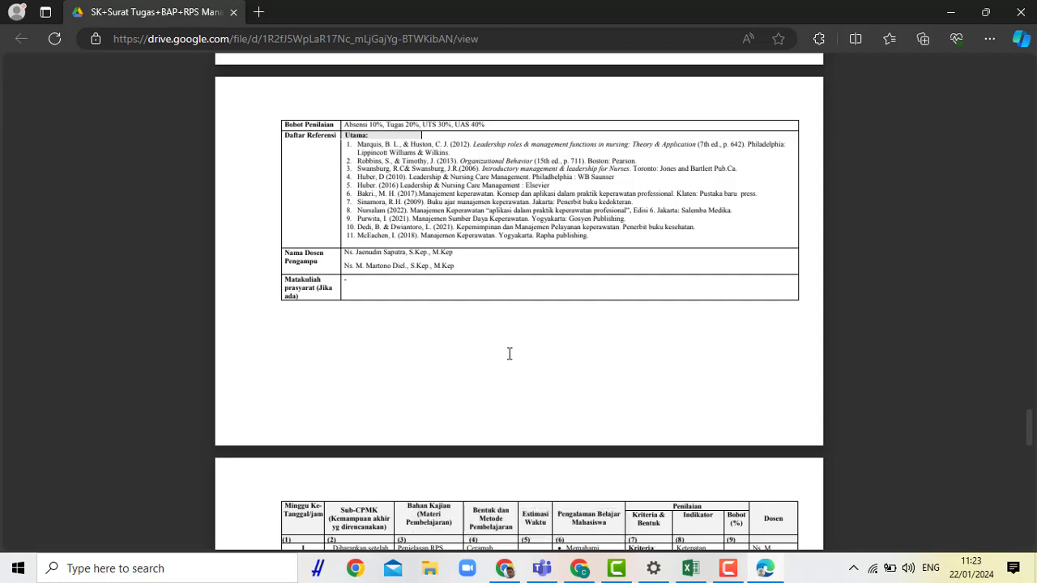
scroll(510, 357, down, 2)
scroll(510, 358, down, 10)
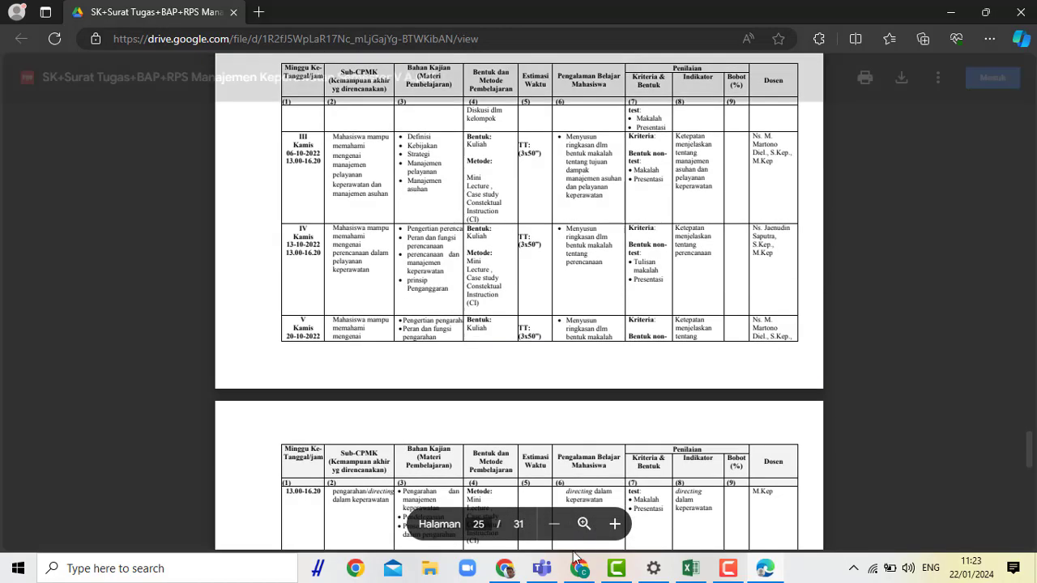
Step: Switch back to the JAD site in Chrome and return to the Pelaksanaan Pendidikan items in the draft's Bidang A list
mouse_move(582, 568)
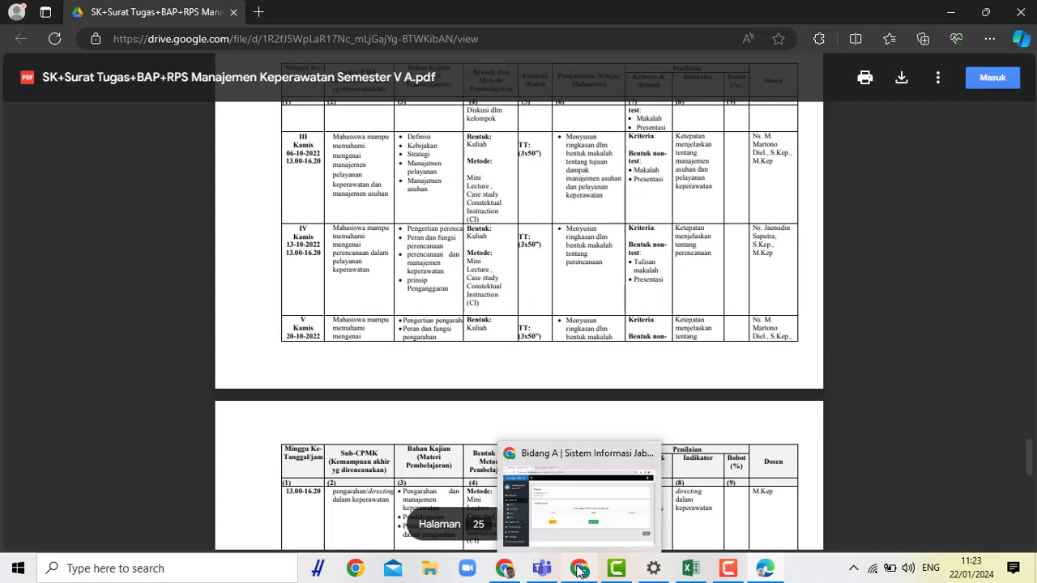
click(571, 516)
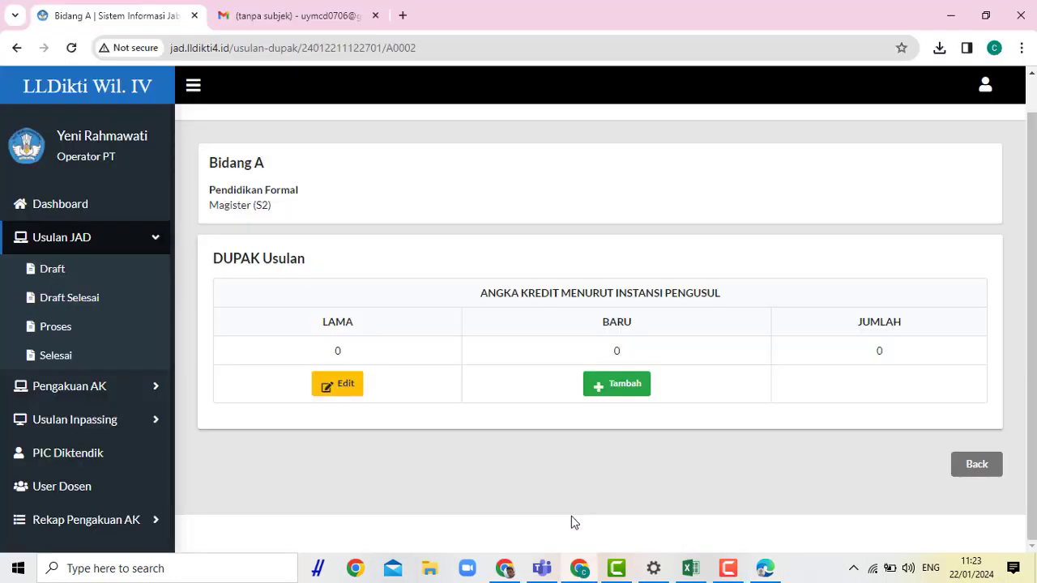
click(17, 49)
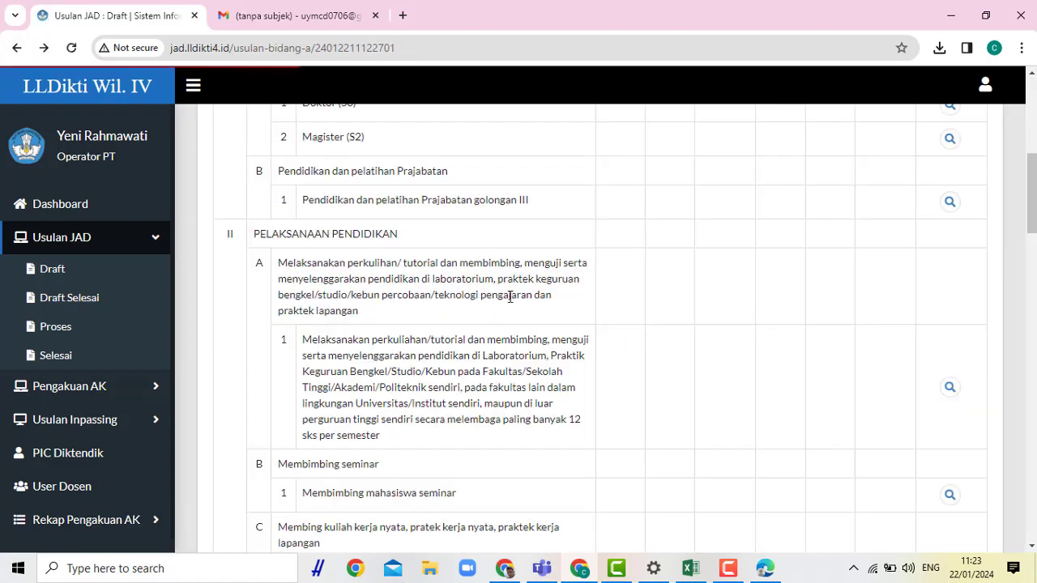
scroll(512, 337, down, 1)
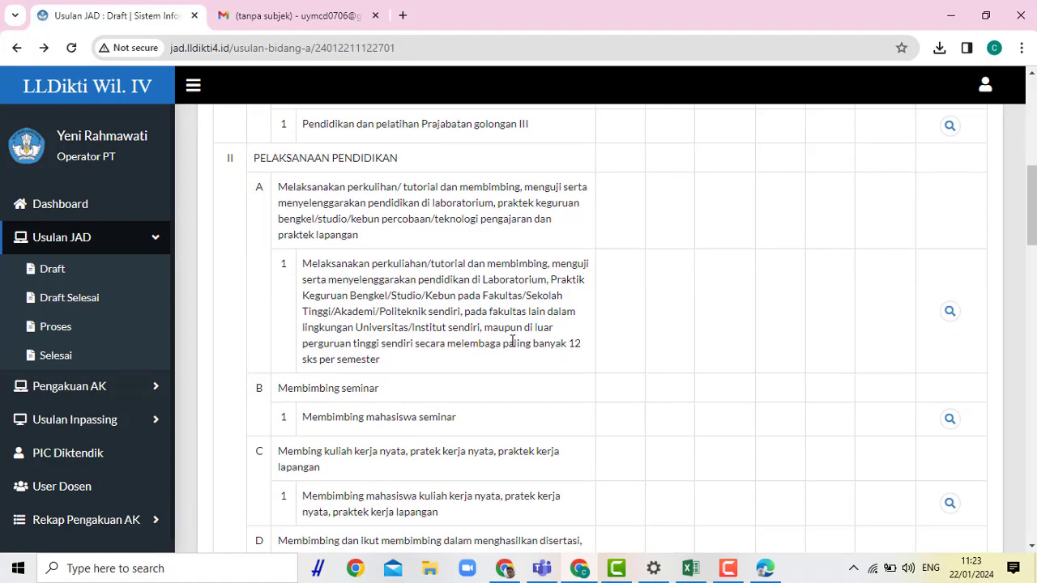
Step: Open the credit page for Melaksanakan perkuliahan/tutorial, switch to the Persiapan JAD workbook in Excel, and enter the heading SKS in D3
click(948, 316)
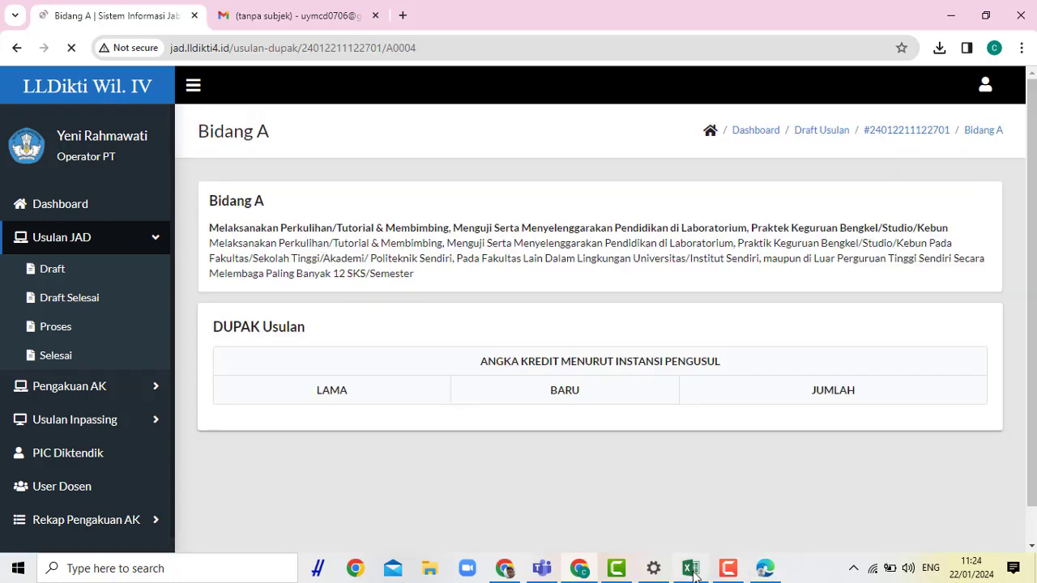
click(690, 569)
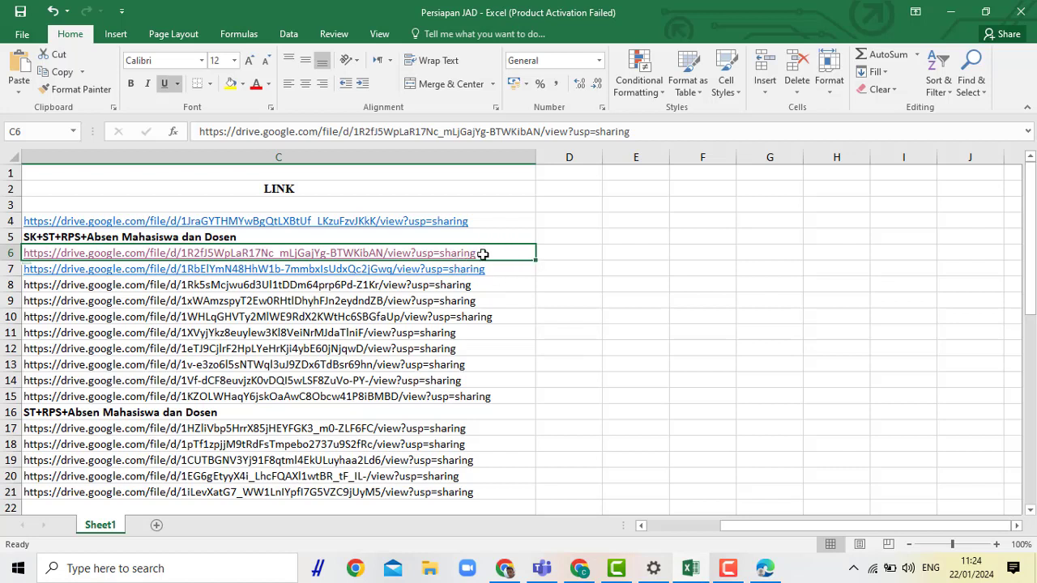
click(568, 221)
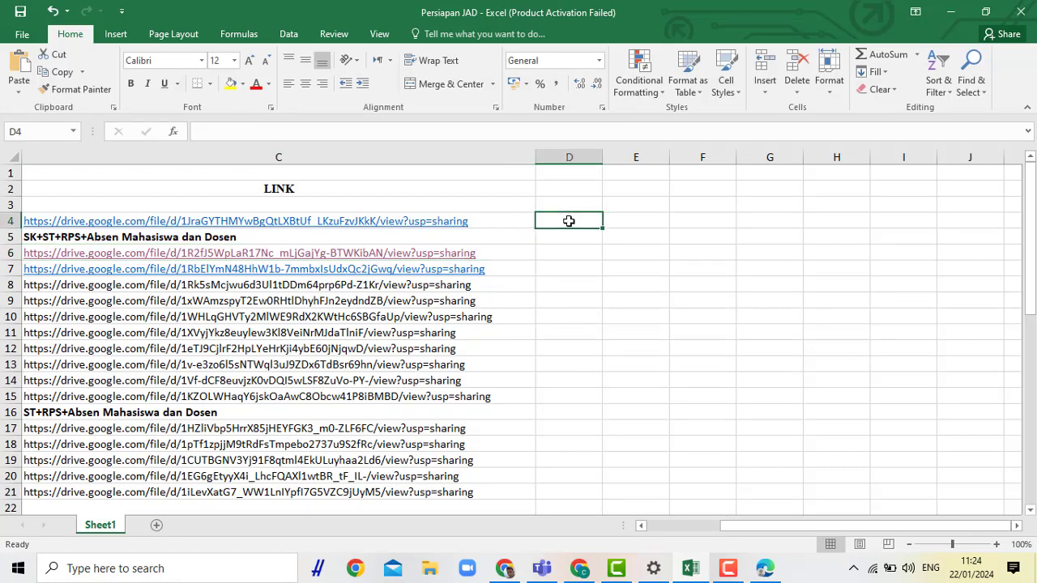
click(584, 201)
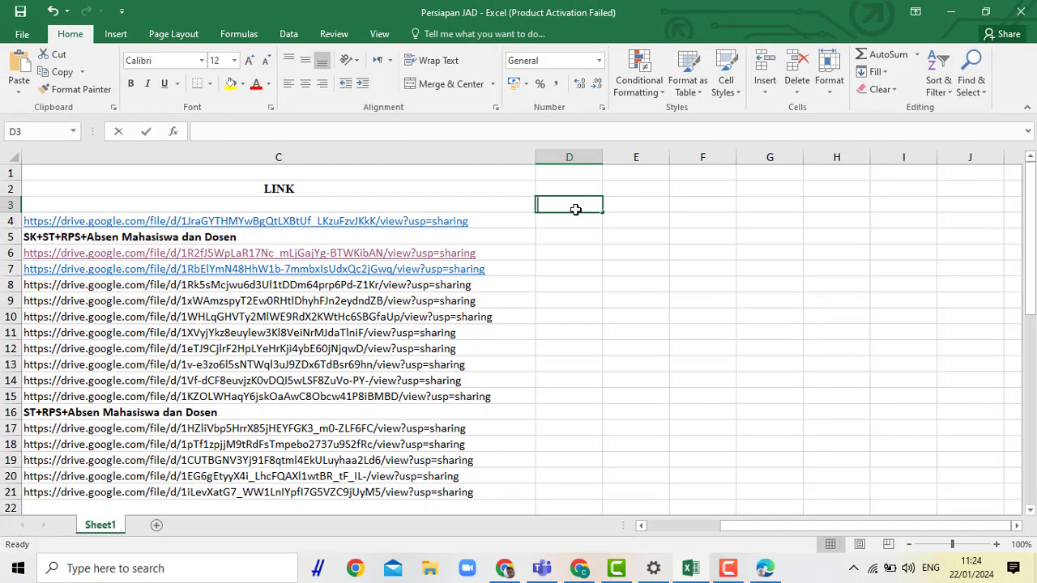
text(p)
key(Caps_Lock)
text(S)
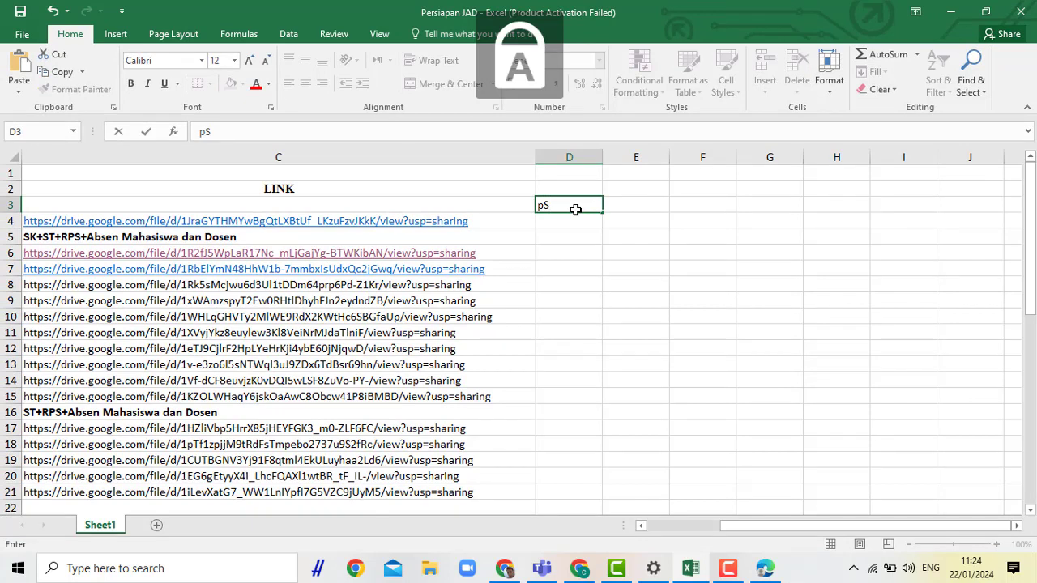
key(BackSpace)
key(BackSpace)
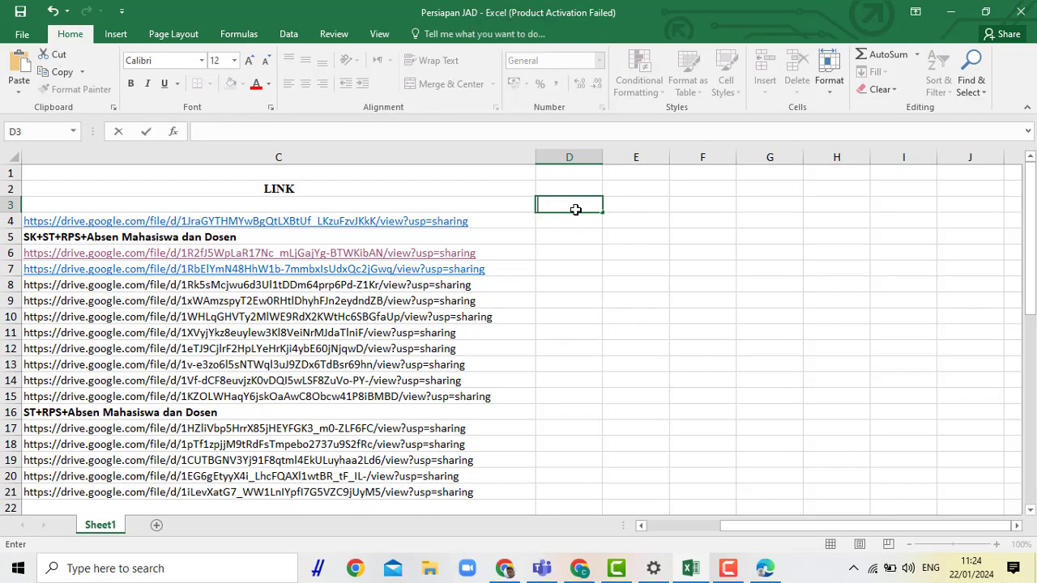
text(SKS)
click(630, 205)
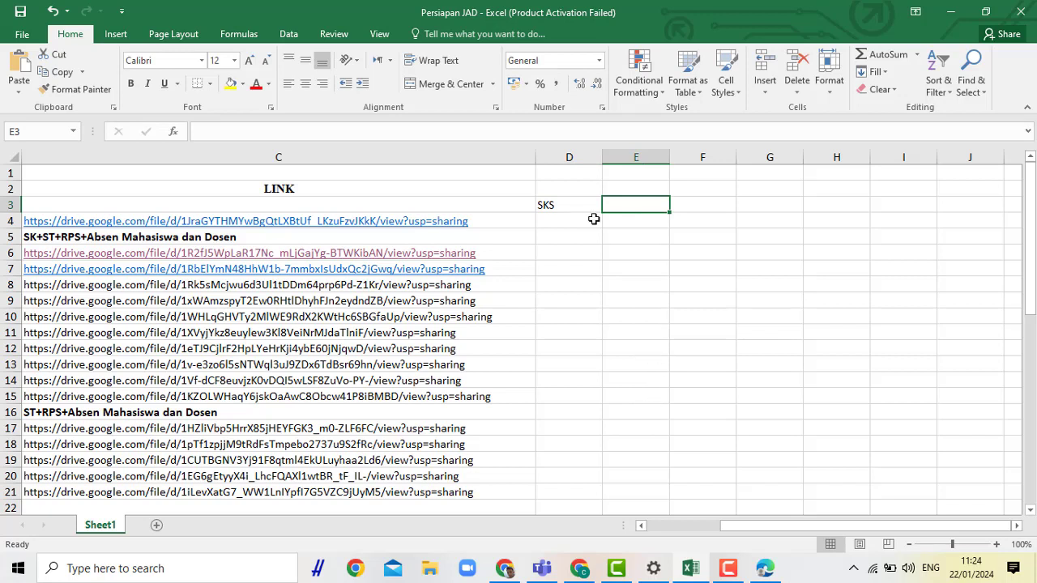
Step: Add the column headings SINTA in E3 and NON SINTA in F3, beside the SKS heading
click(560, 205)
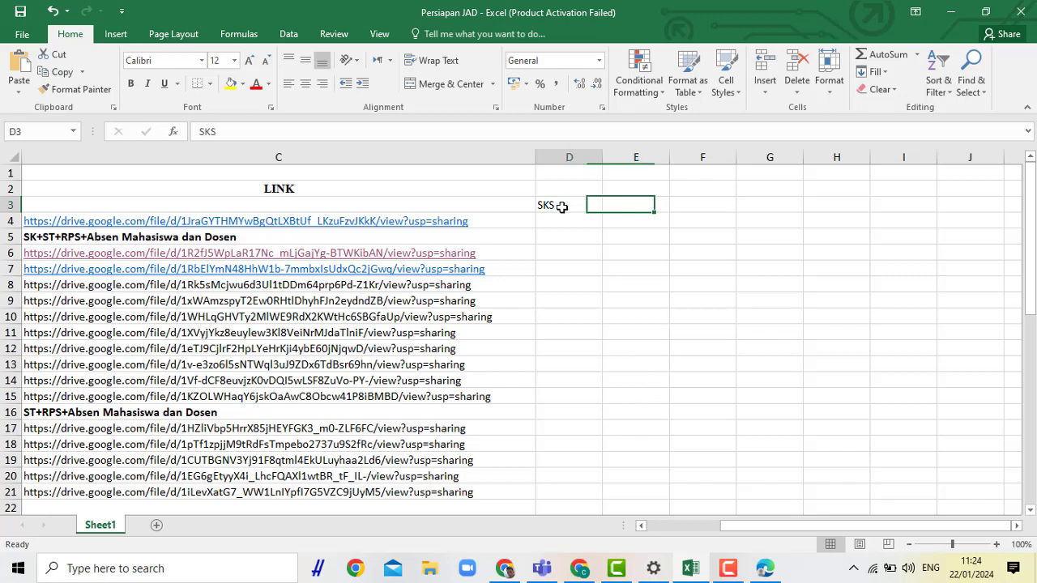
click(628, 204)
text(SINTA)
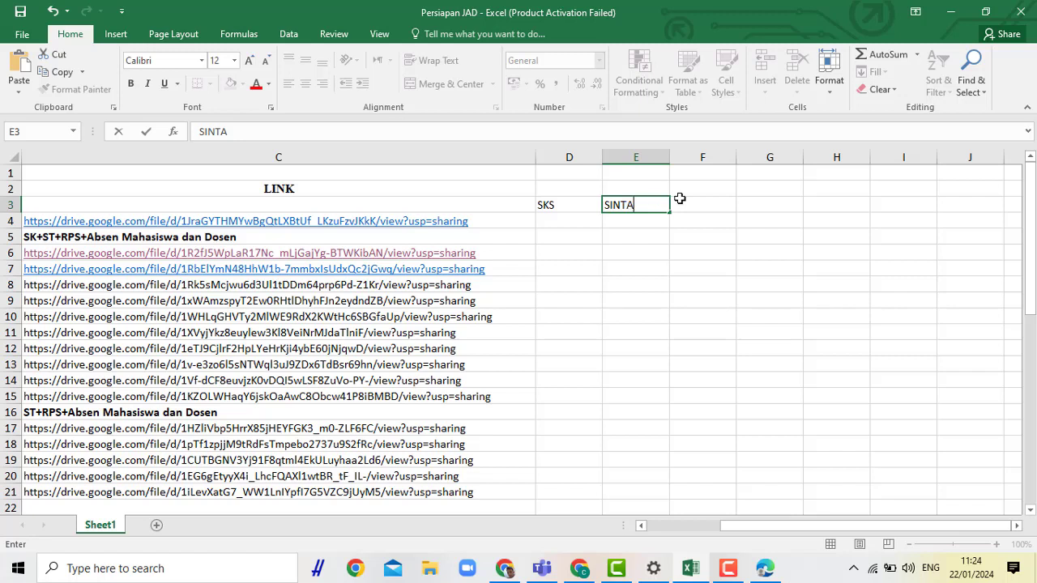
click(703, 208)
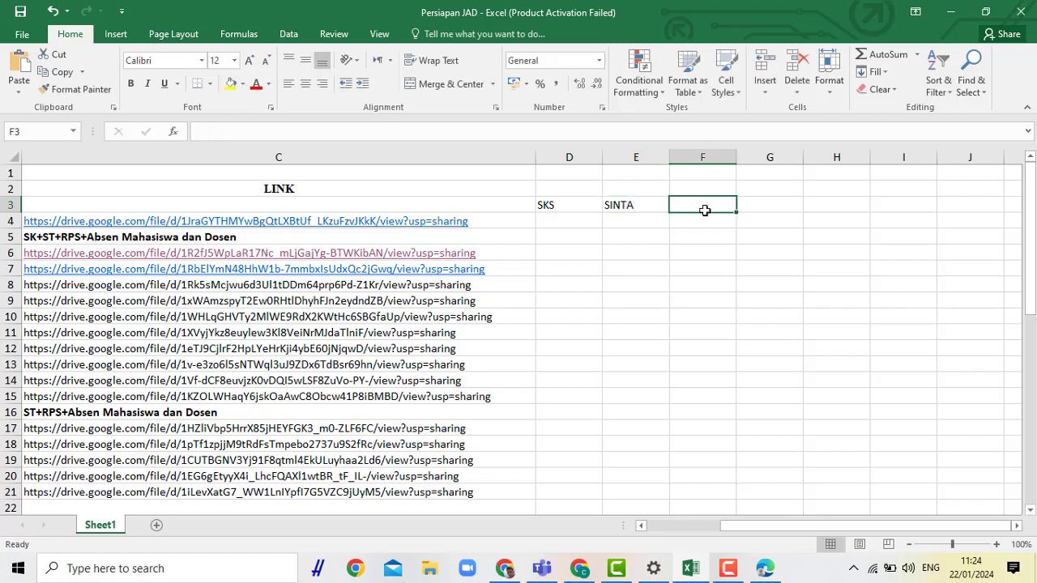
text(NON SINTA)
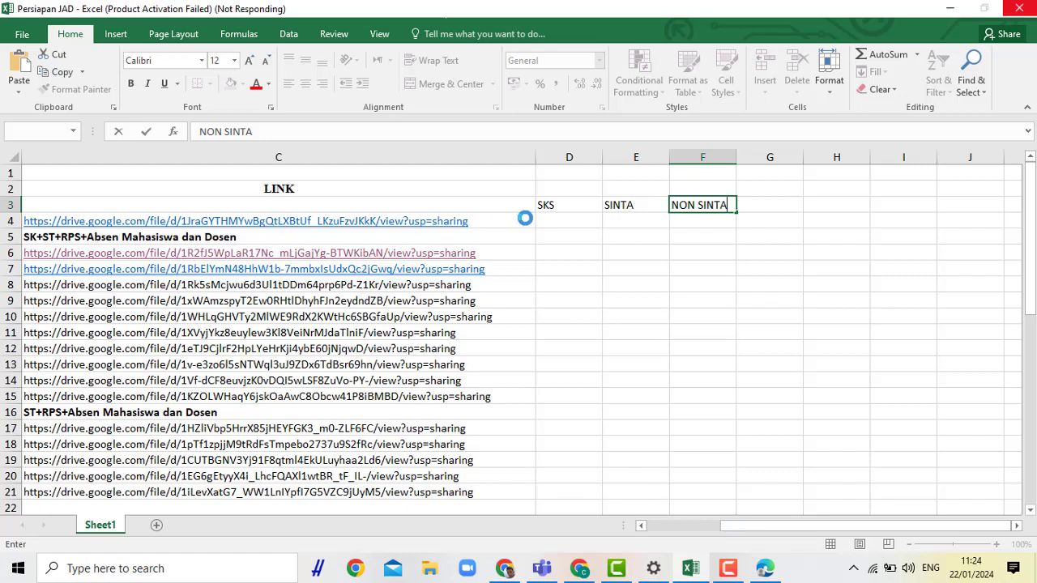
key(Left)
key(Left)
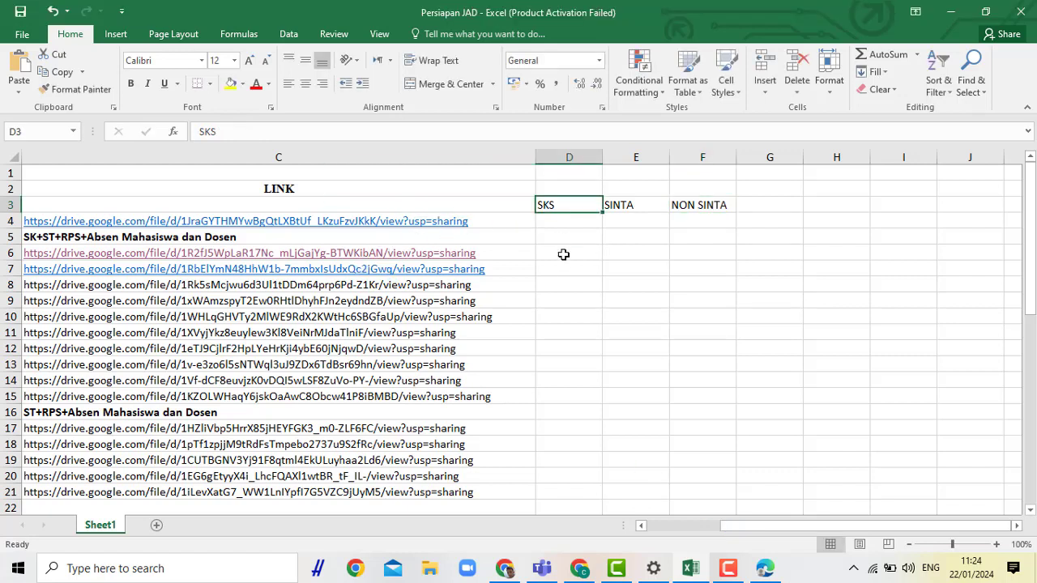
click(563, 255)
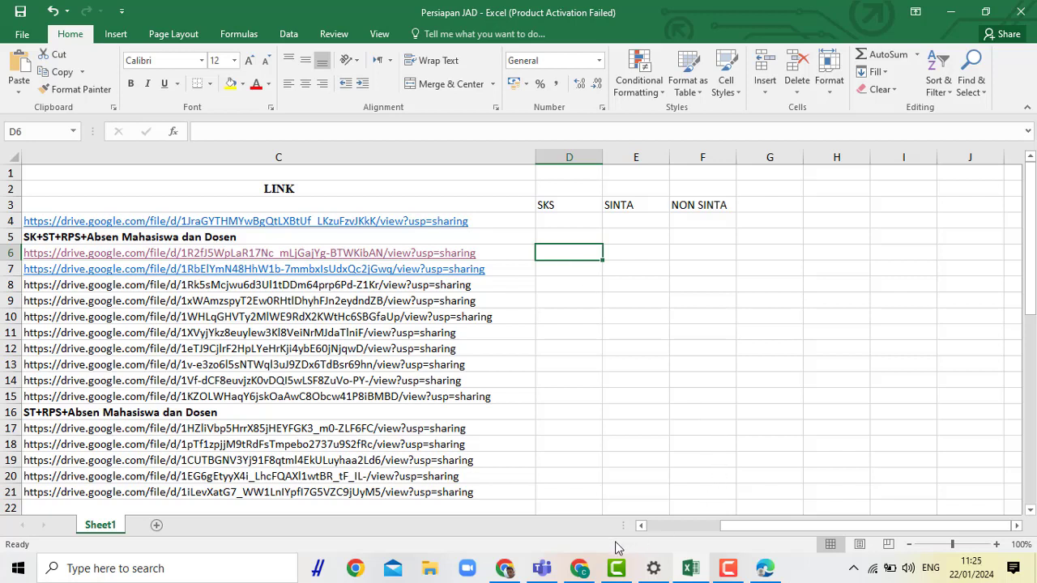
Step: Switch to the JAD site in Chrome, start a new credit entry for the teaching item, and enter Pengajaran as Satuan Hasil
mouse_move(578, 569)
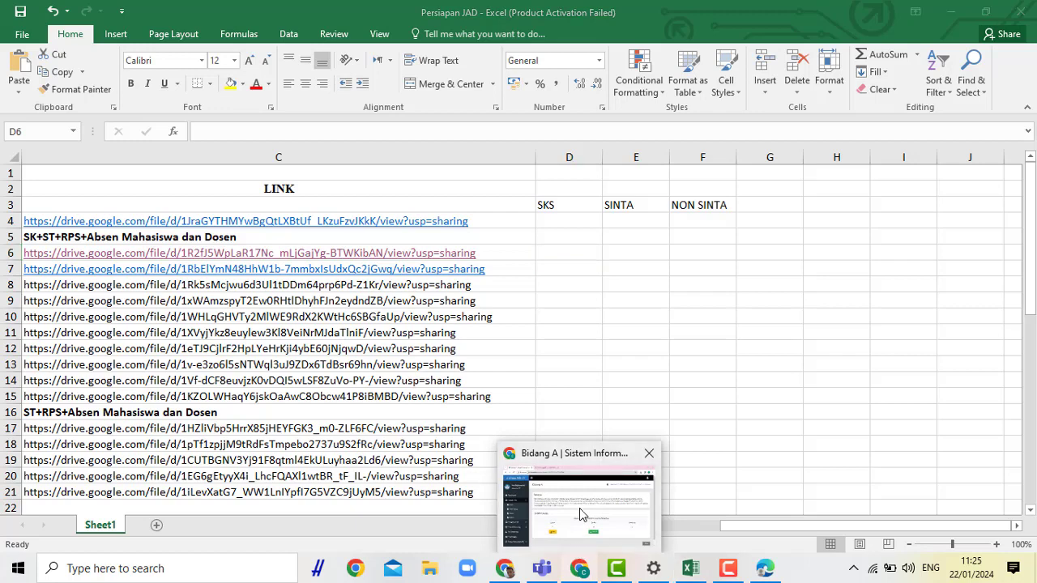
click(579, 508)
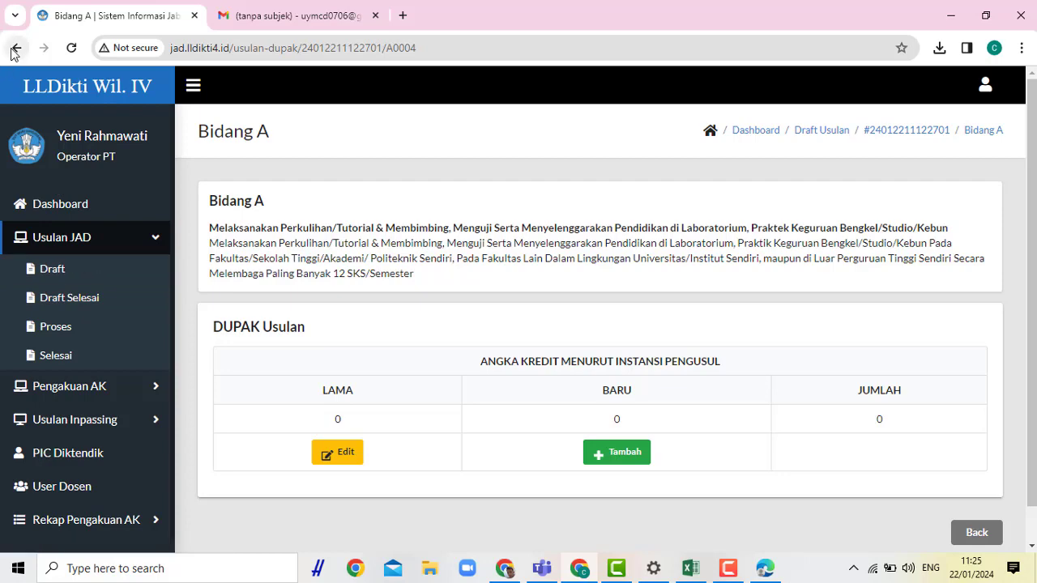
click(616, 452)
click(366, 343)
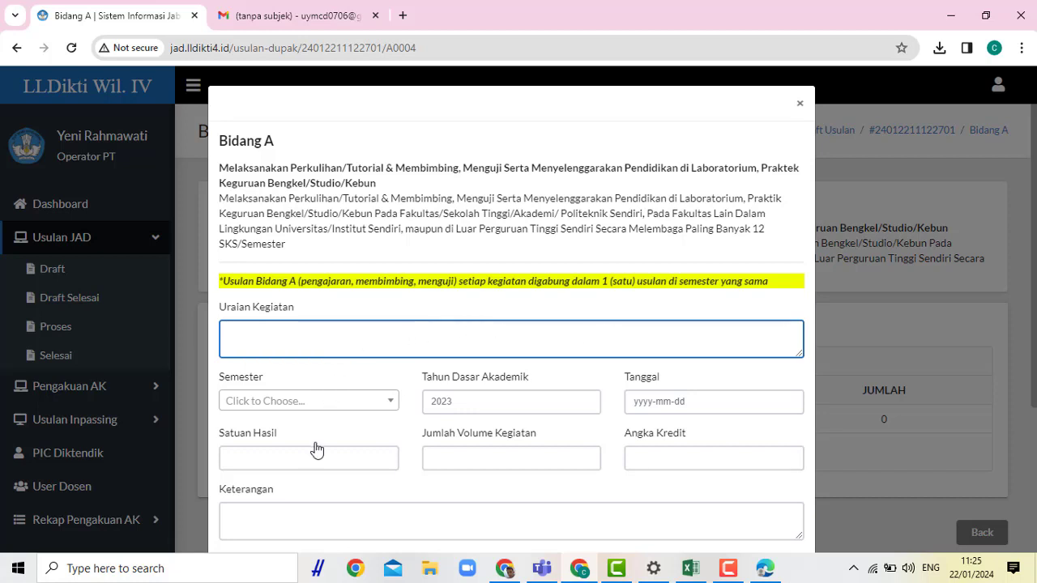
click(318, 398)
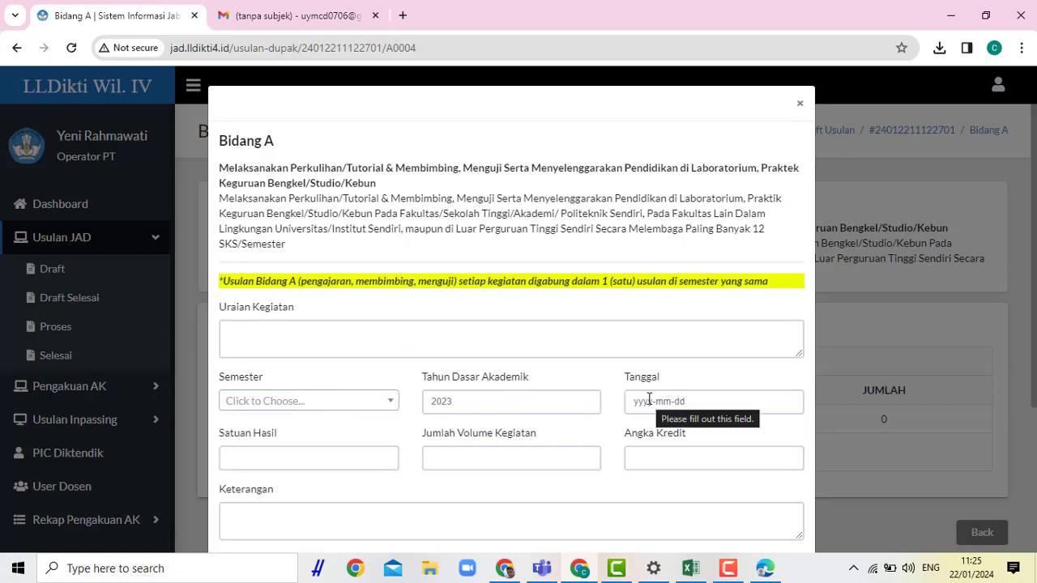
click(292, 456)
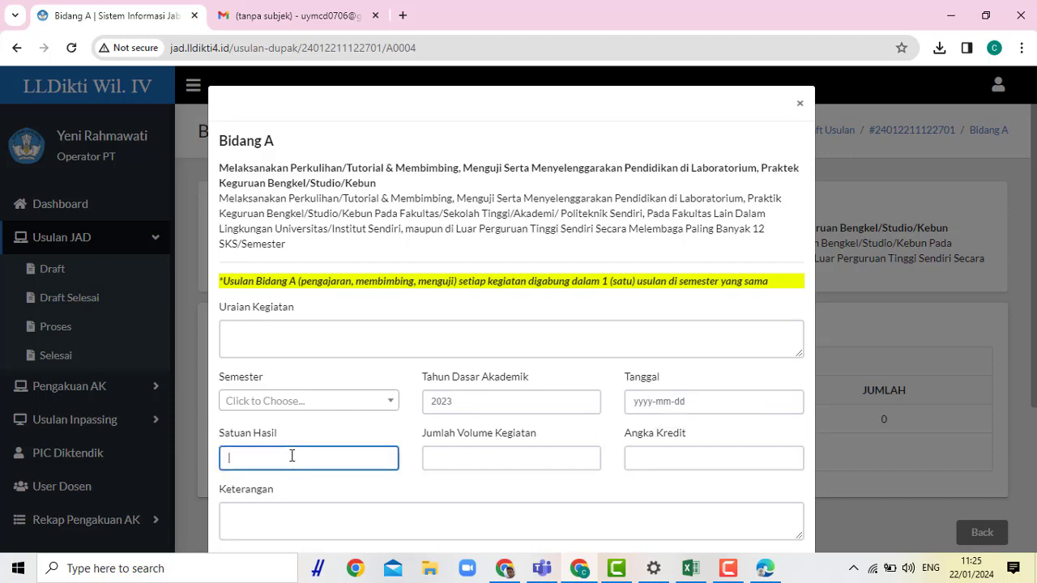
text(P)
key(Caps_Lock)
text(engajaran)
Step: Go through the entry form's Jumlah Volume Kegiatan, Angka Kredit, Keterangan and URL Berkas fields
click(513, 463)
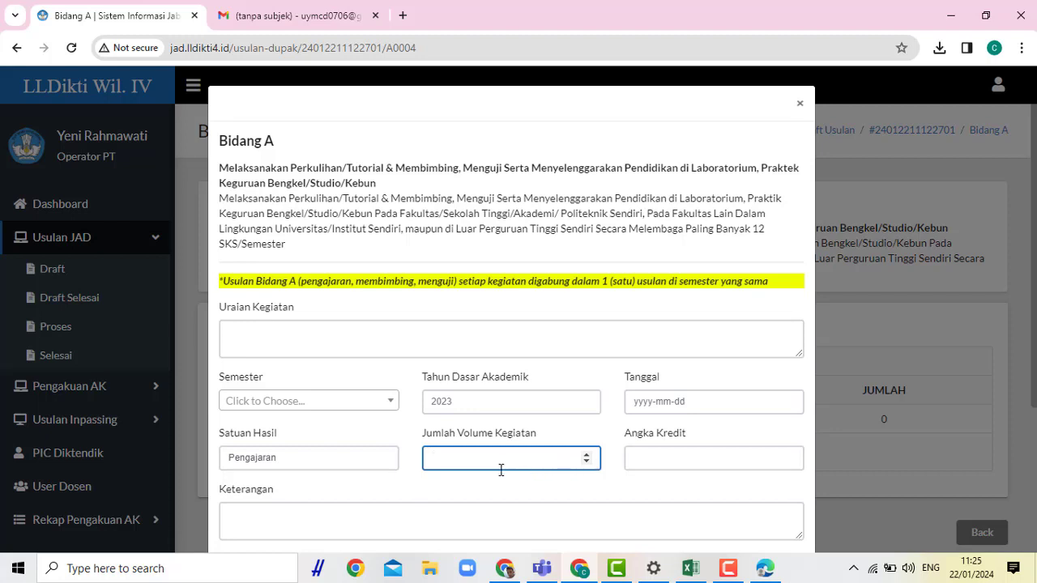
click(654, 457)
scroll(653, 458, down, 1)
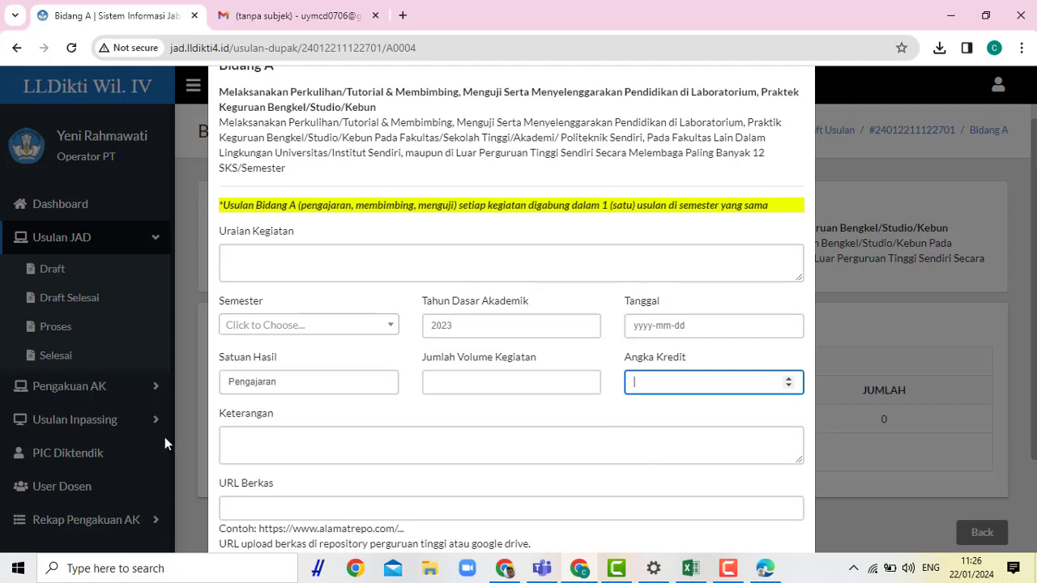
scroll(354, 426, down, 1)
click(354, 426)
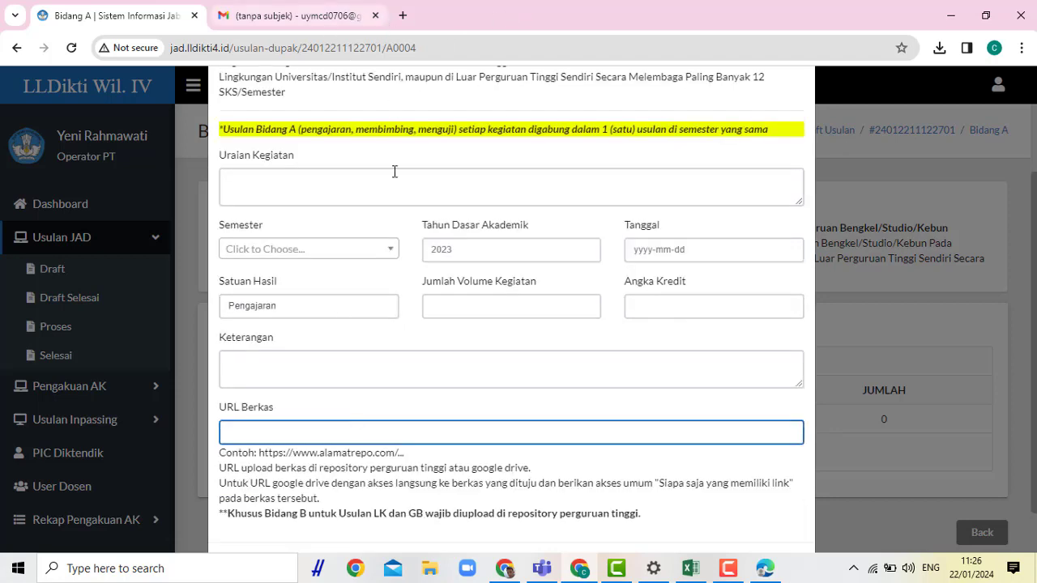
Step: Switch to the Excel workbook and locate the evidence file link in cell C6
mouse_move(690, 568)
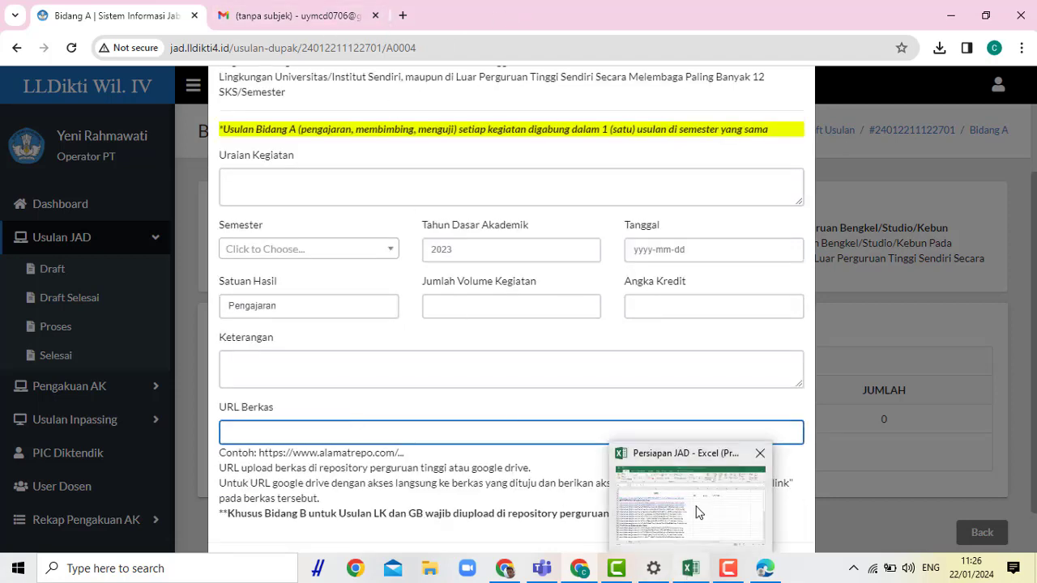
click(695, 507)
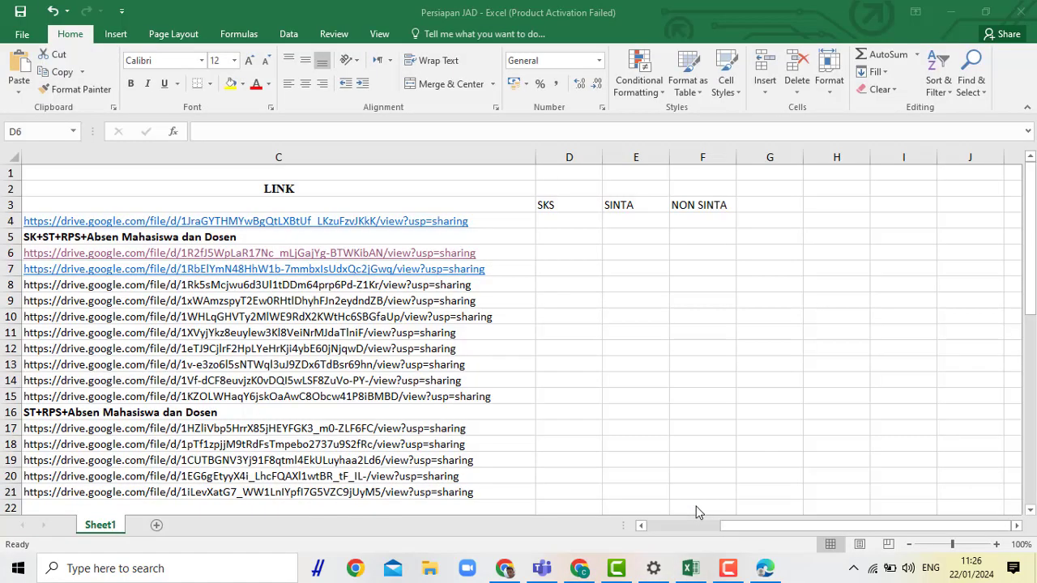
click(355, 256)
right_click(358, 260)
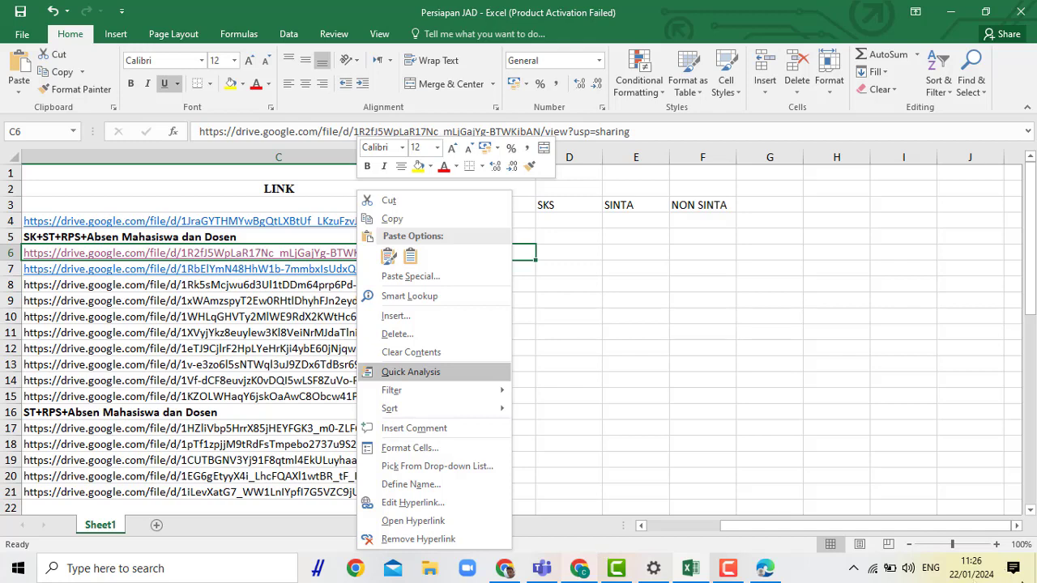
key(alt+Tab)
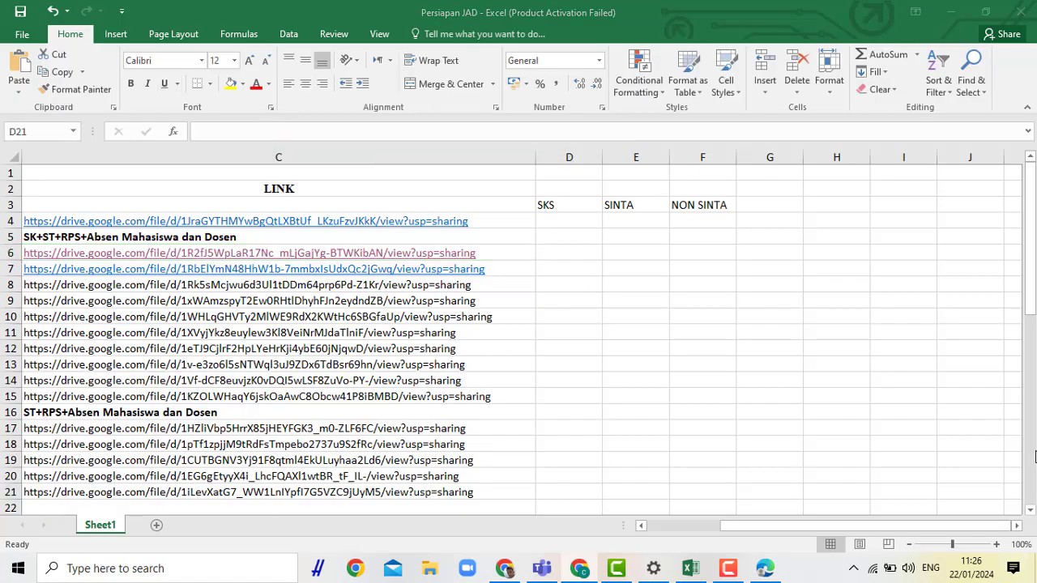
Step: Switch back to the teaching credit form in Chrome and close it without saving
mouse_move(589, 571)
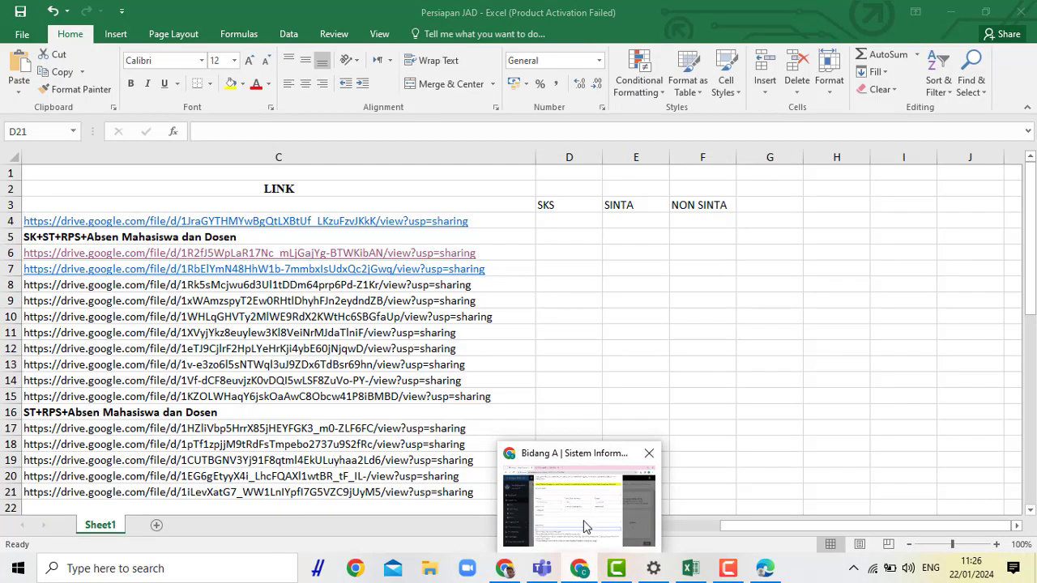
click(584, 504)
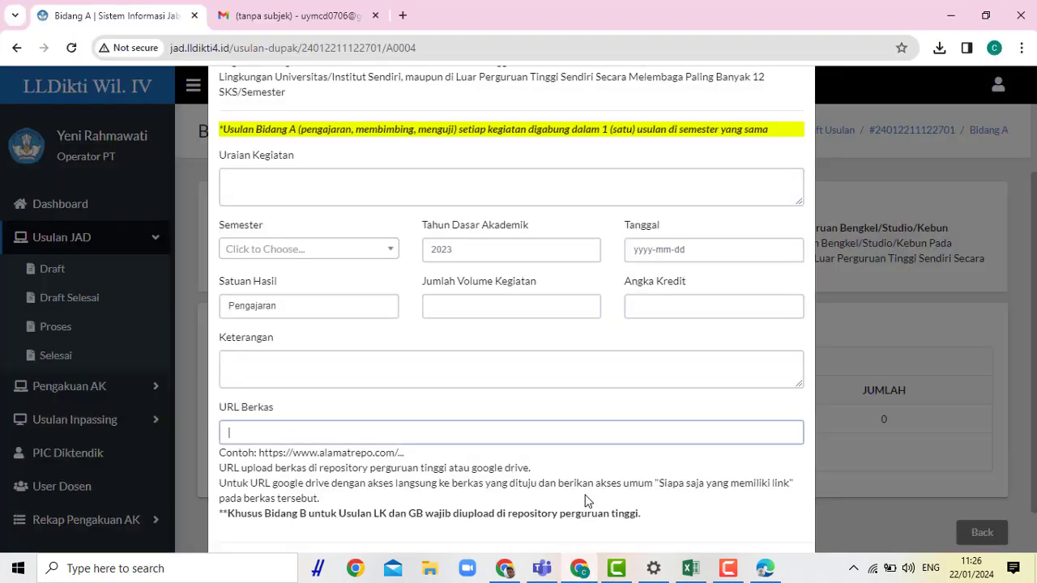
scroll(533, 411, down, 2)
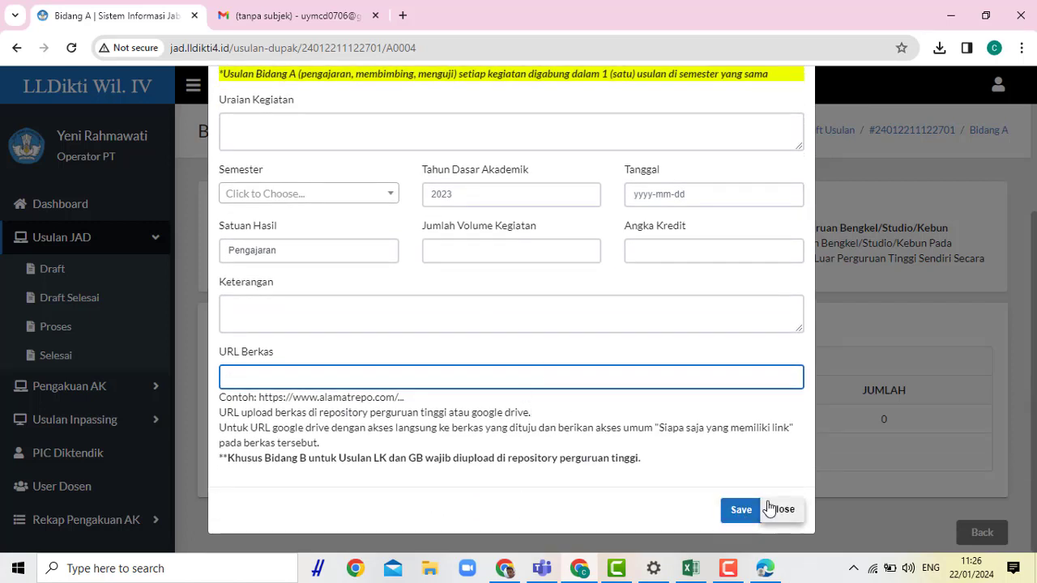
click(59, 269)
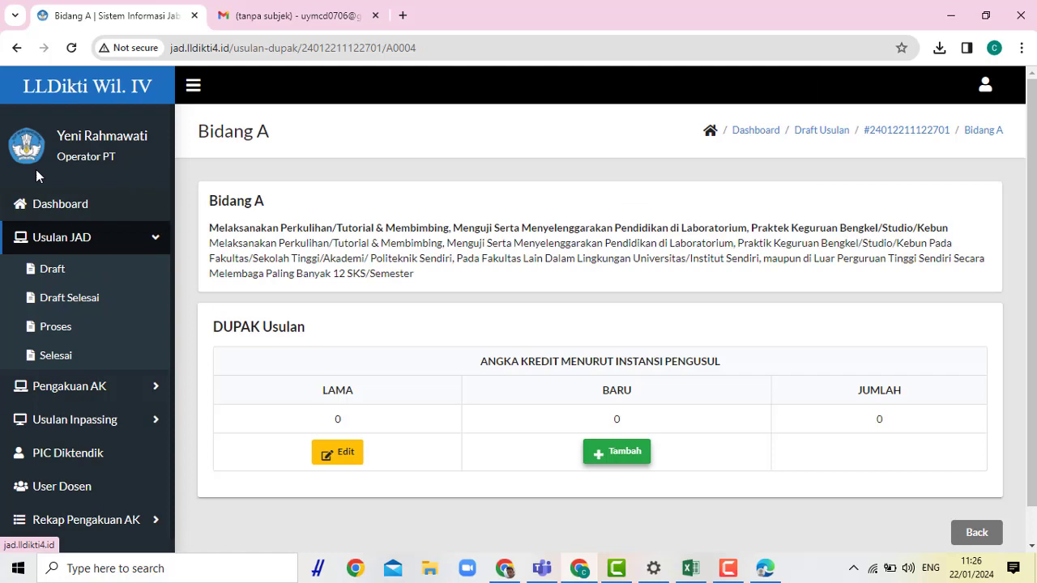
Step: Return to the draft's Bidang A list and start a new credit entry for Pembimbing utama, Skripsi
click(16, 47)
scroll(540, 405, down, 2)
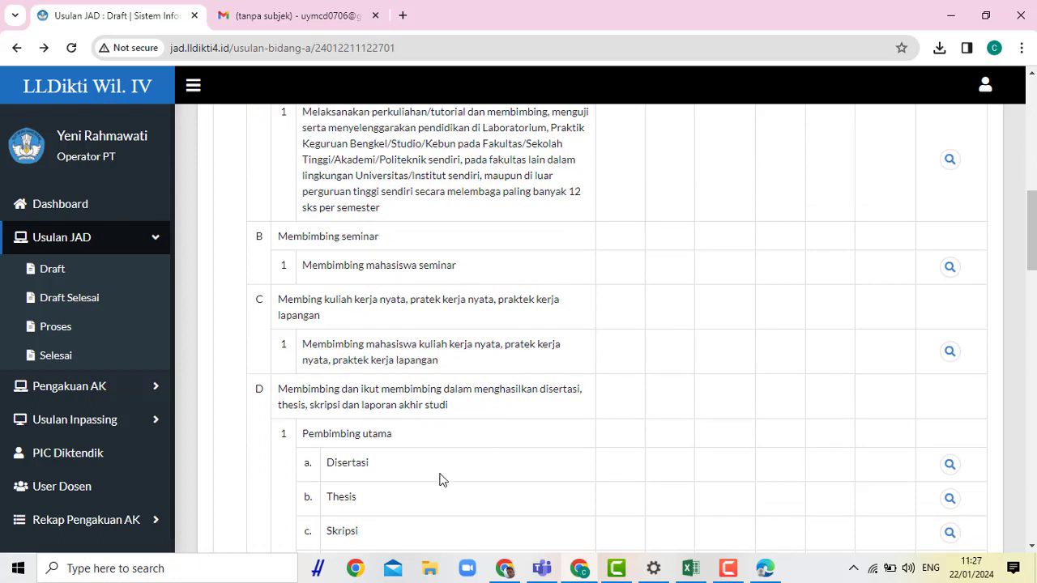
scroll(444, 477, down, 1)
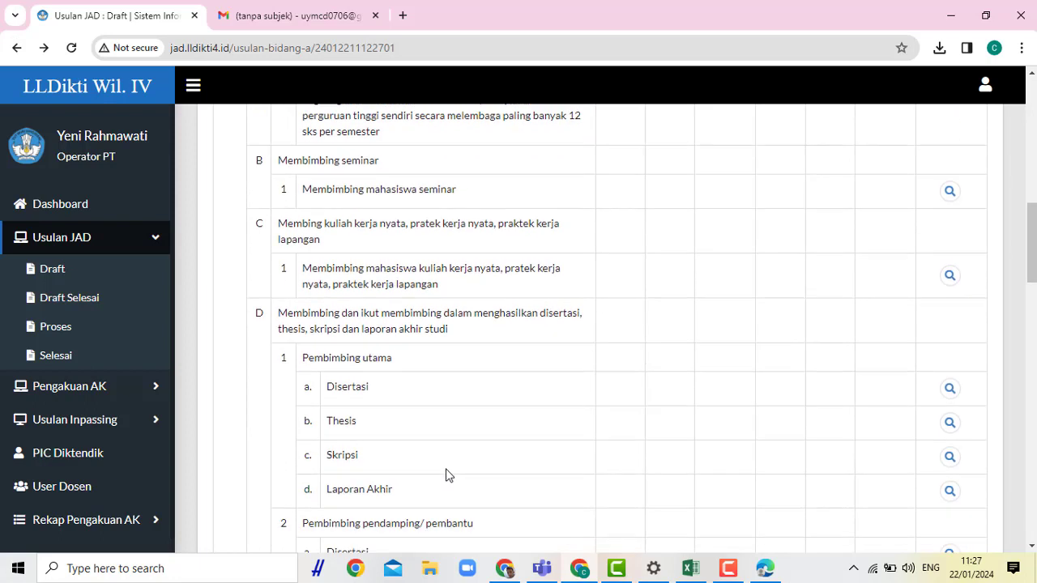
click(948, 461)
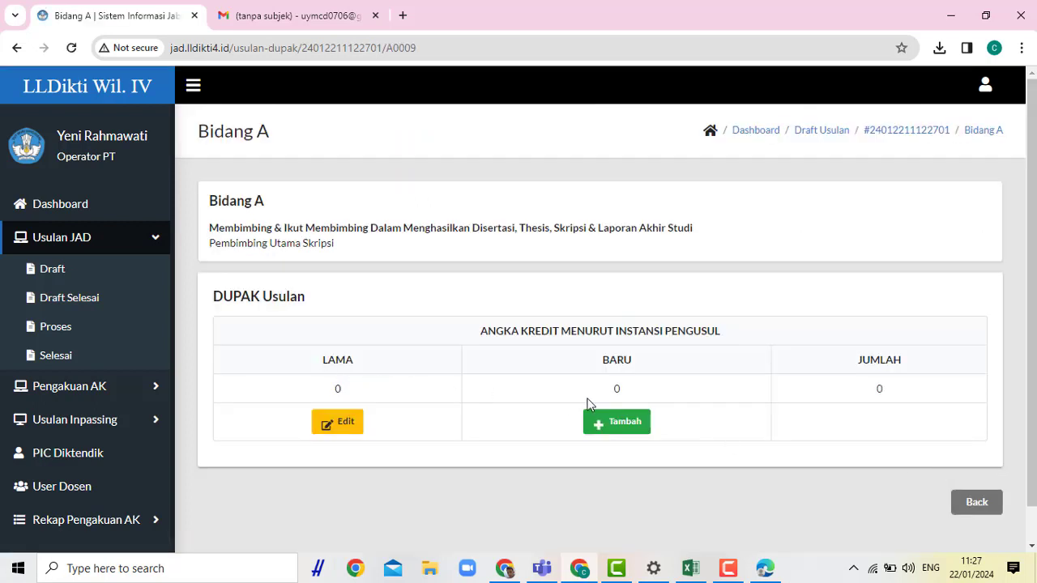
click(631, 425)
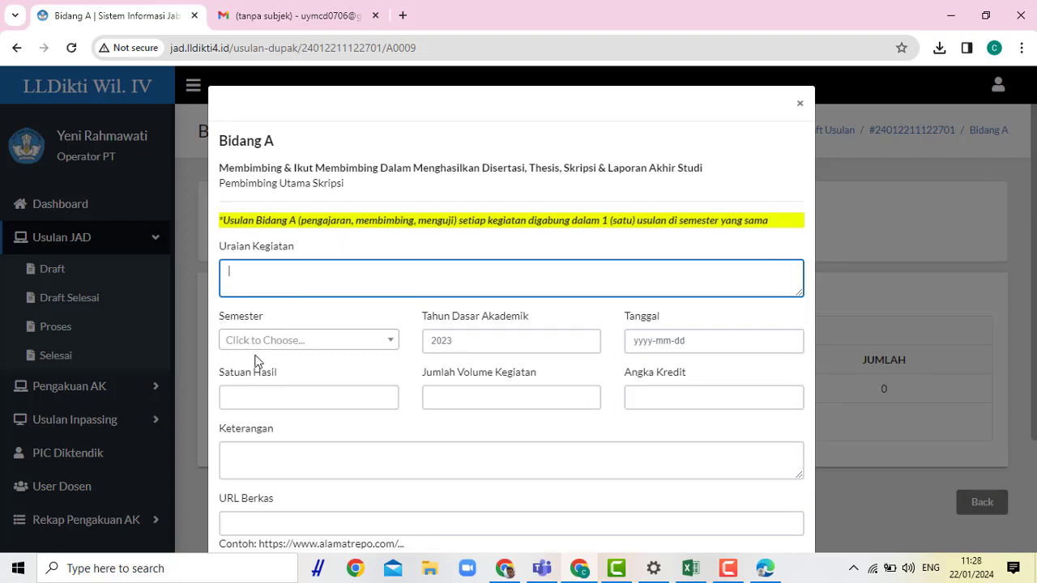
Step: Enter lulusan as the Satuan Hasil in the Pembimbing Utama Skripsi form and go through its Jumlah Volume Kegiatan and URL Berkas fields
click(385, 129)
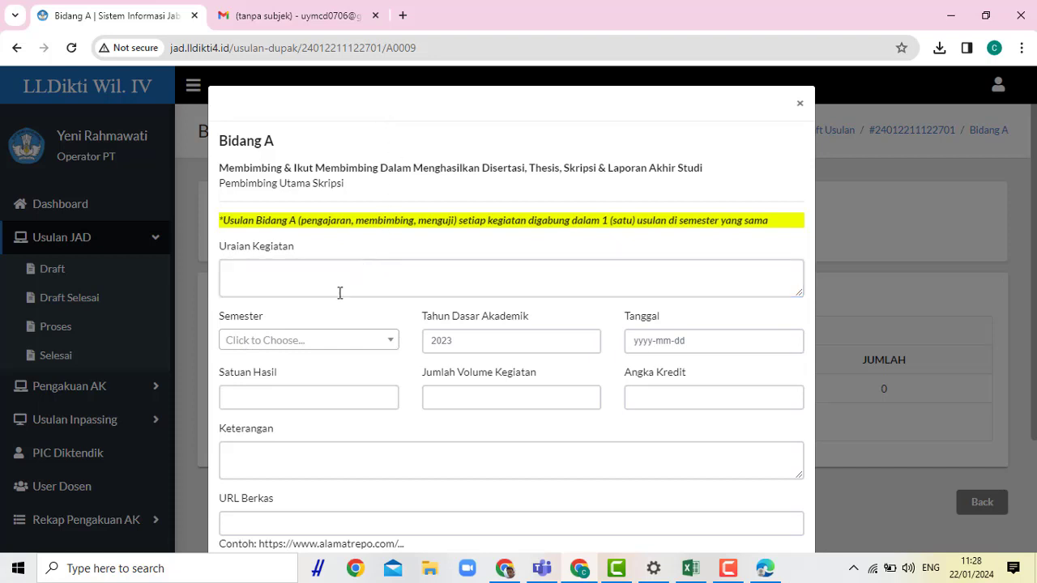
click(290, 396)
text(lu)
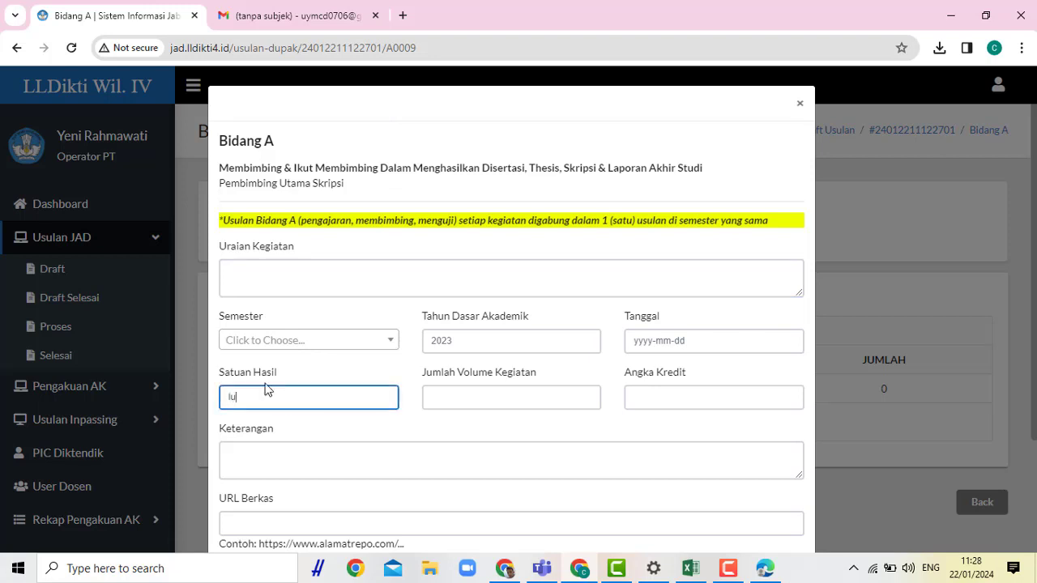
text(lusan)
click(503, 401)
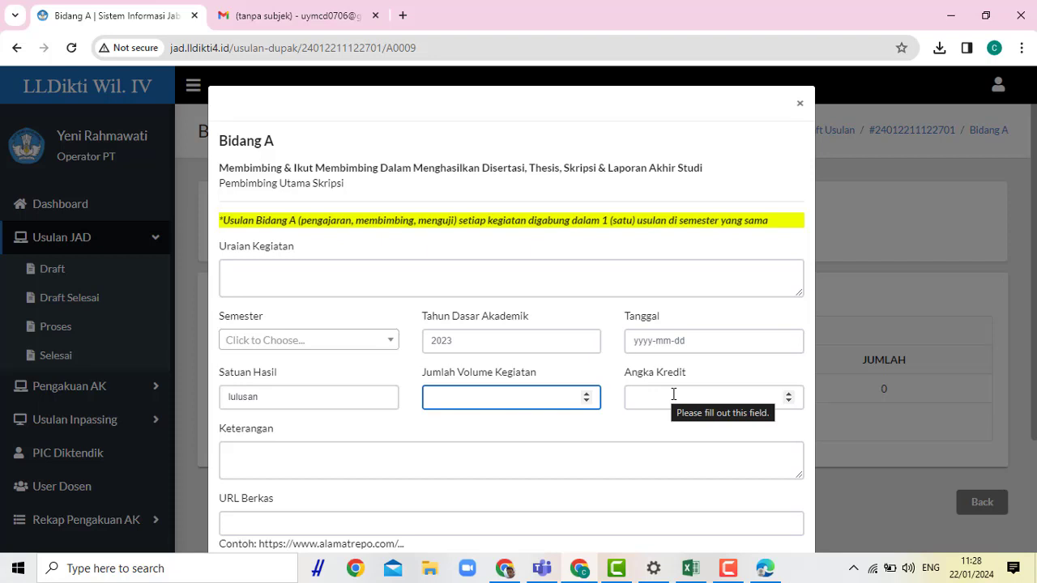
click(261, 521)
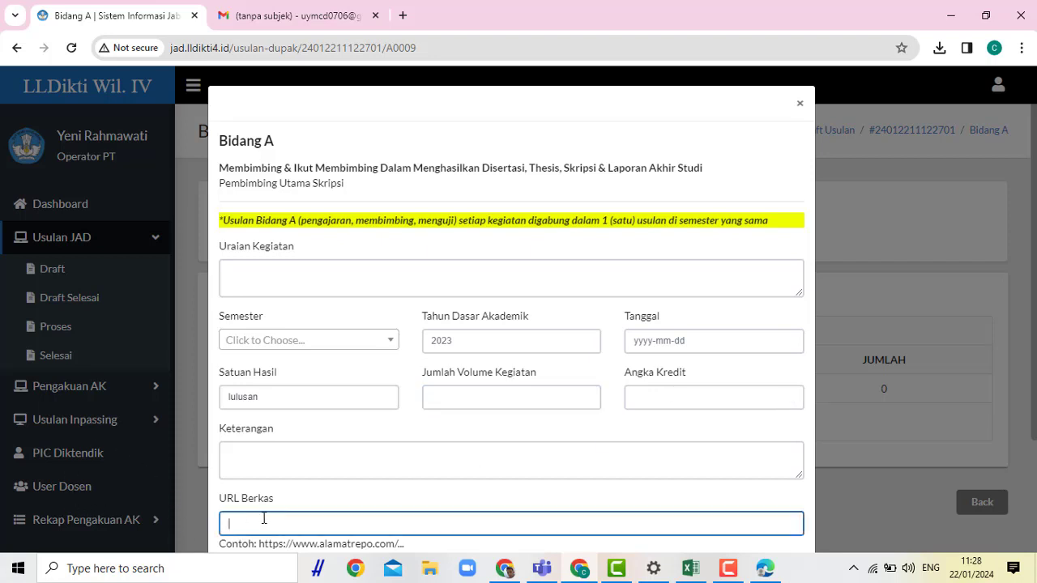
Step: Go through the URL Berkas upload instructions and close the Skripsi supervision form without saving
scroll(350, 491, down, 2)
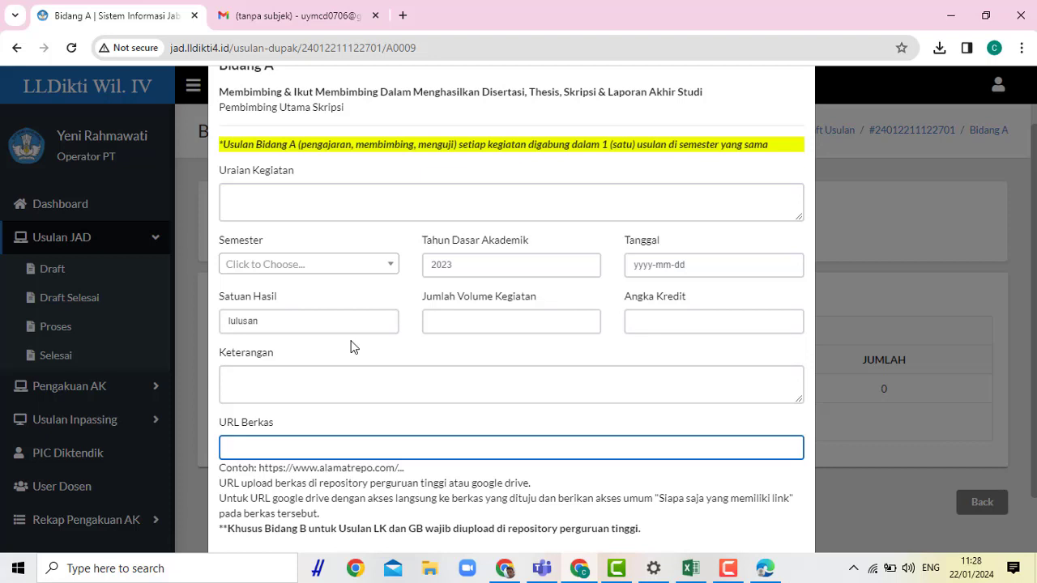
scroll(405, 361, down, 2)
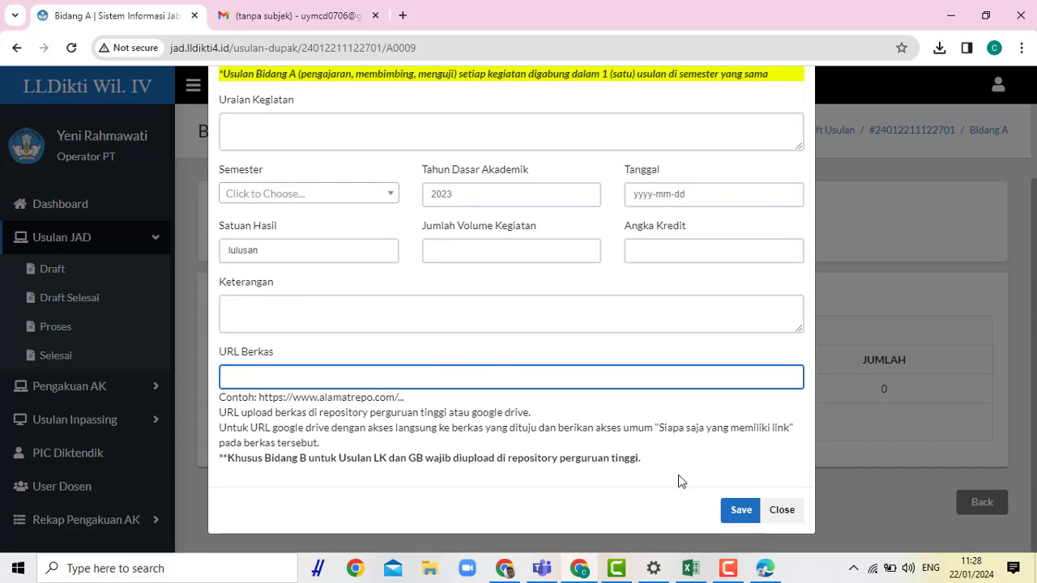
click(753, 525)
click(785, 518)
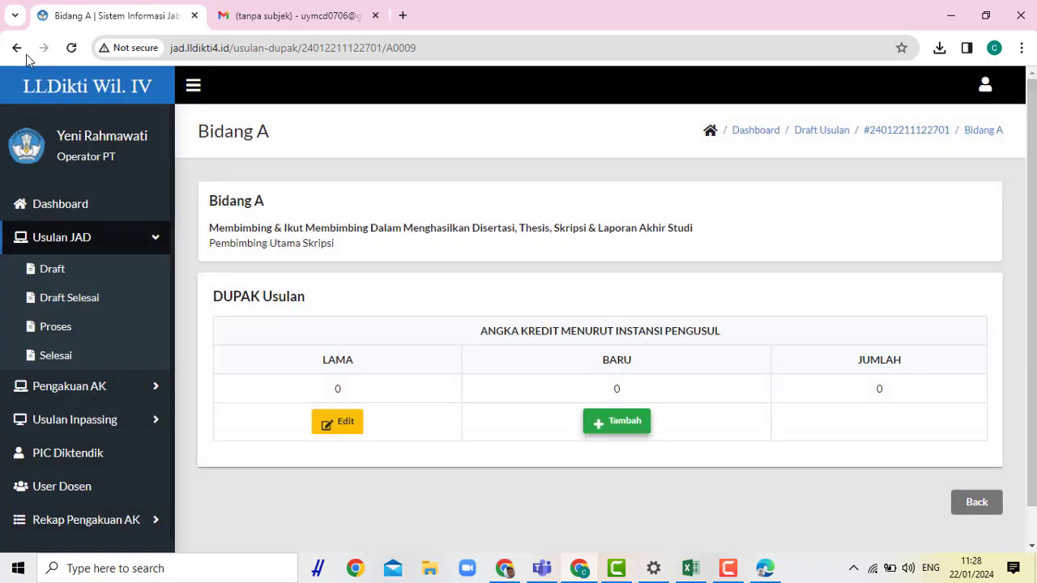
Step: Return to the draft's Bidang A list and examine the thesis-supervision and final-exam examiner items
click(17, 49)
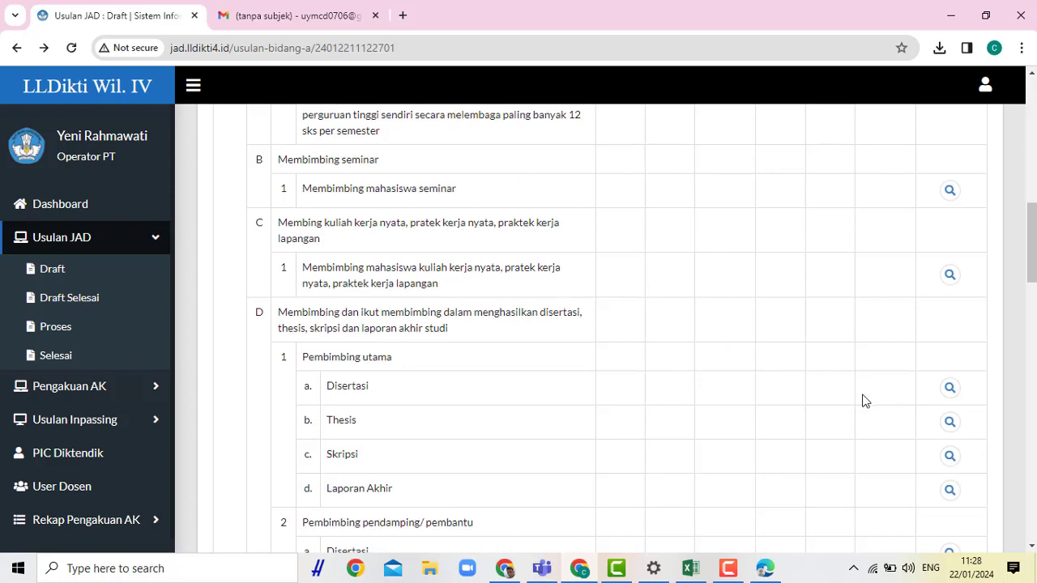
scroll(865, 400, down, 5)
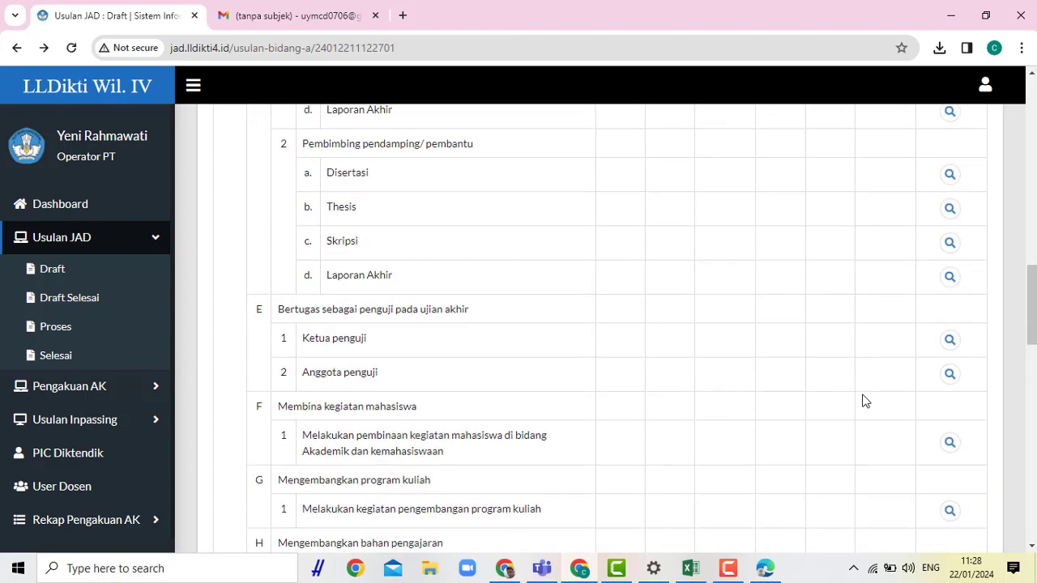
scroll(866, 400, up, 3)
scroll(865, 400, down, 1)
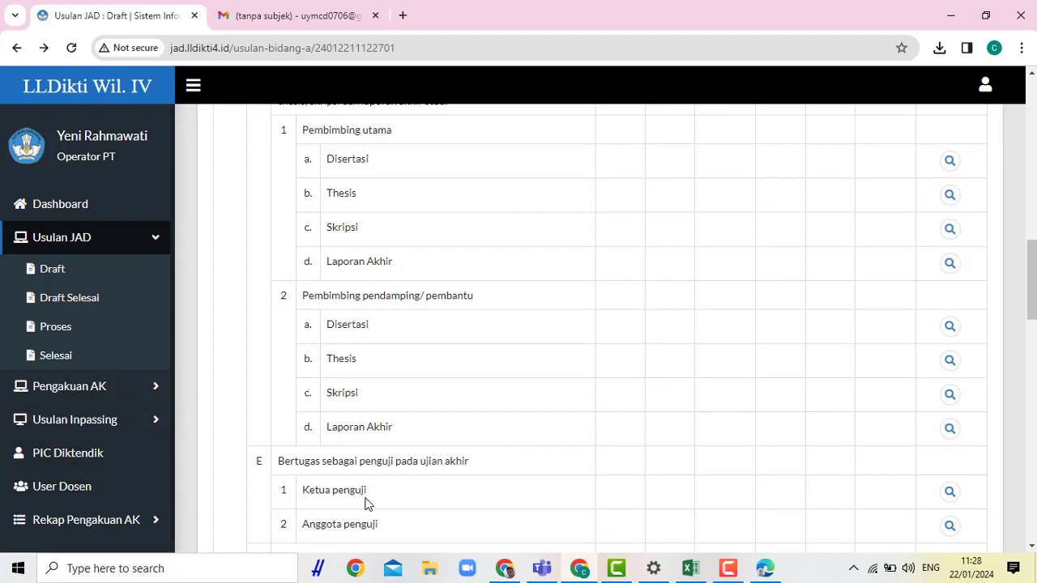
scroll(624, 491, down, 1)
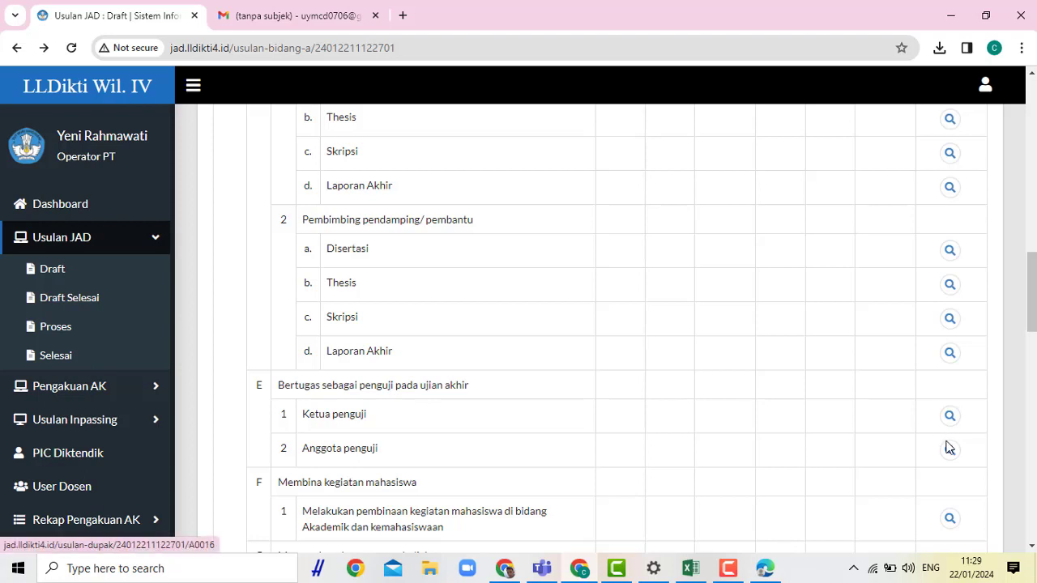
Step: View the Buku ajar credit page under Mengembangkan bahan pengajaran and go back to the Bidang A list
scroll(930, 448, down, 4)
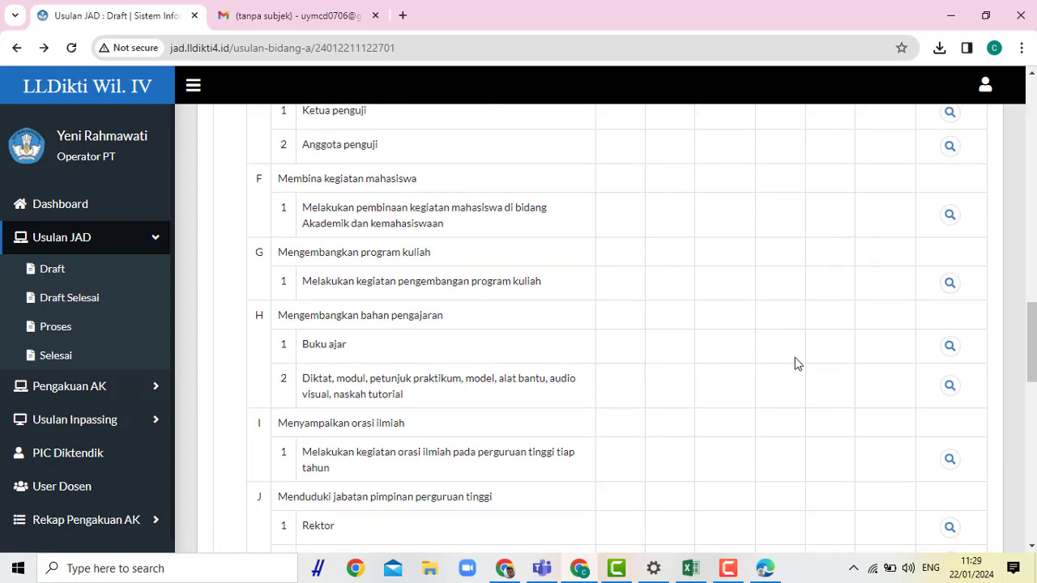
click(949, 348)
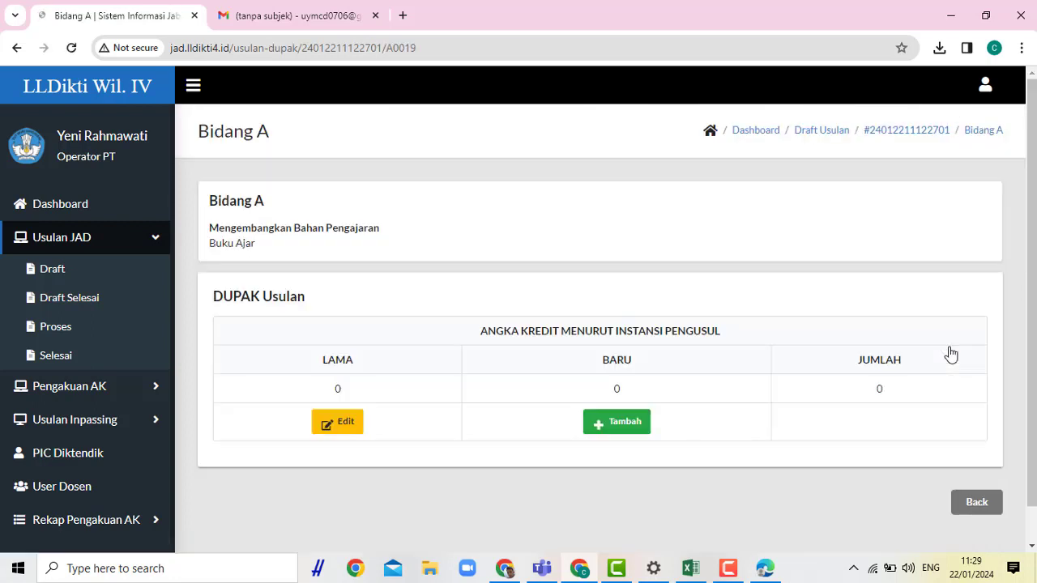
click(14, 49)
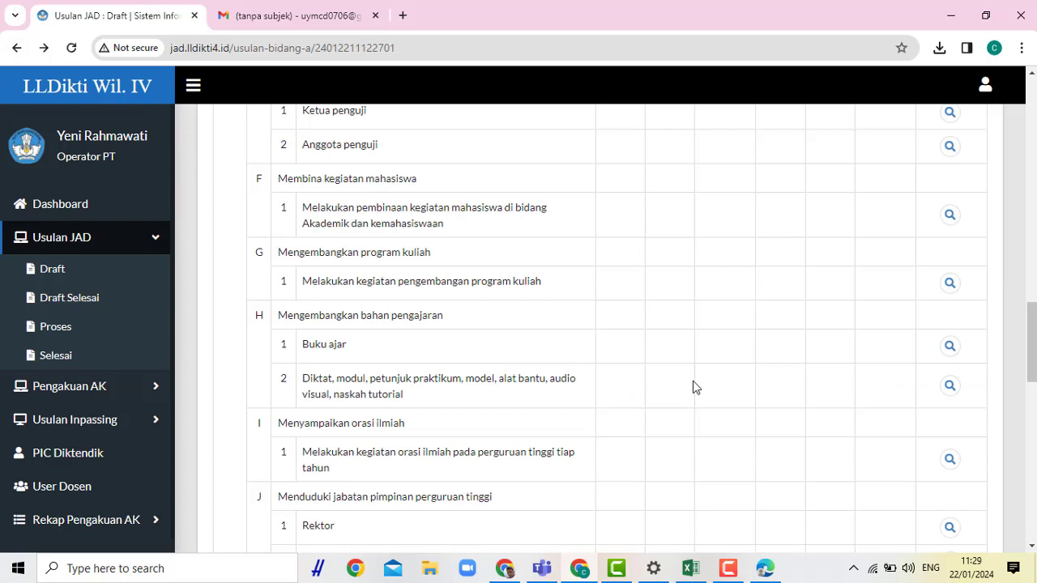
mouse_move(695, 571)
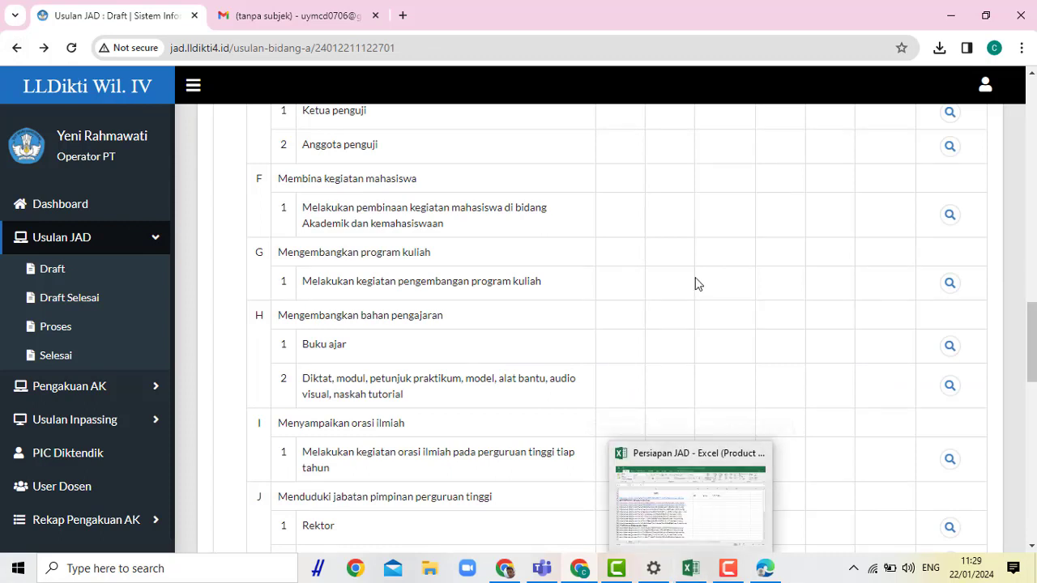
Step: Examine the Bidang A items from university leadership positions through the self-development activities in section M
scroll(697, 285, down, 2)
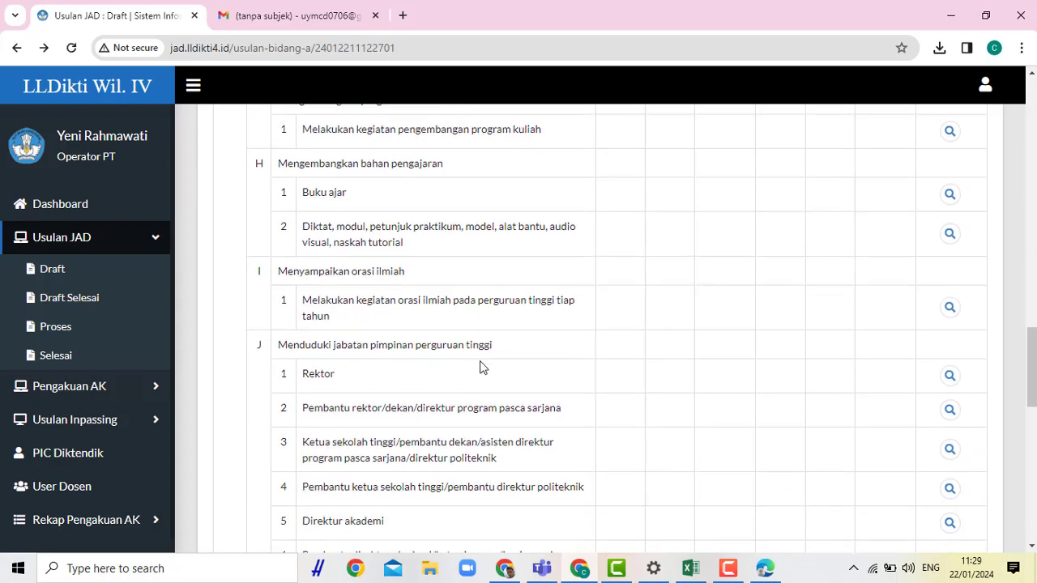
scroll(607, 419, down, 1)
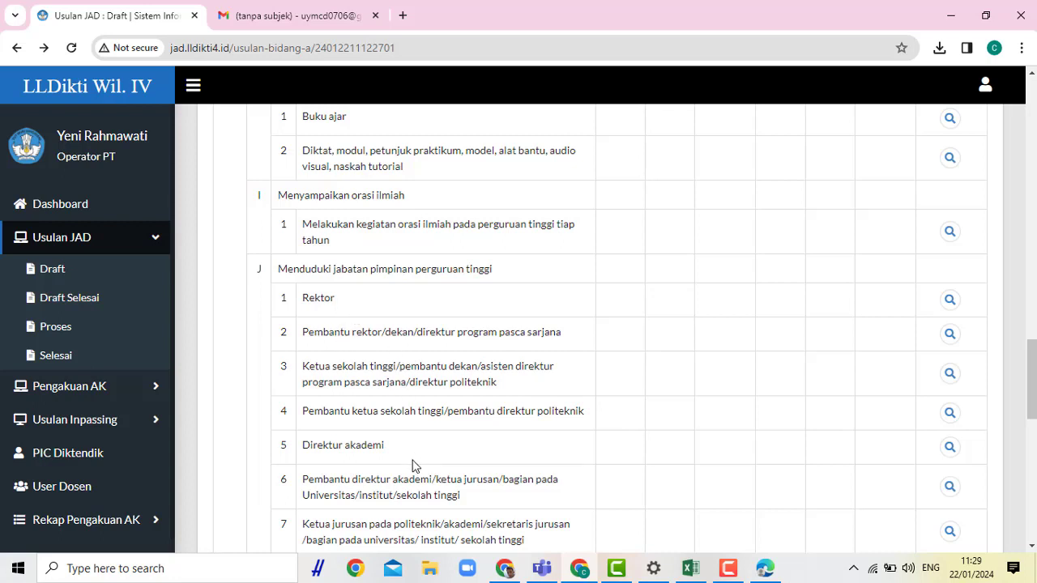
scroll(397, 453, down, 1)
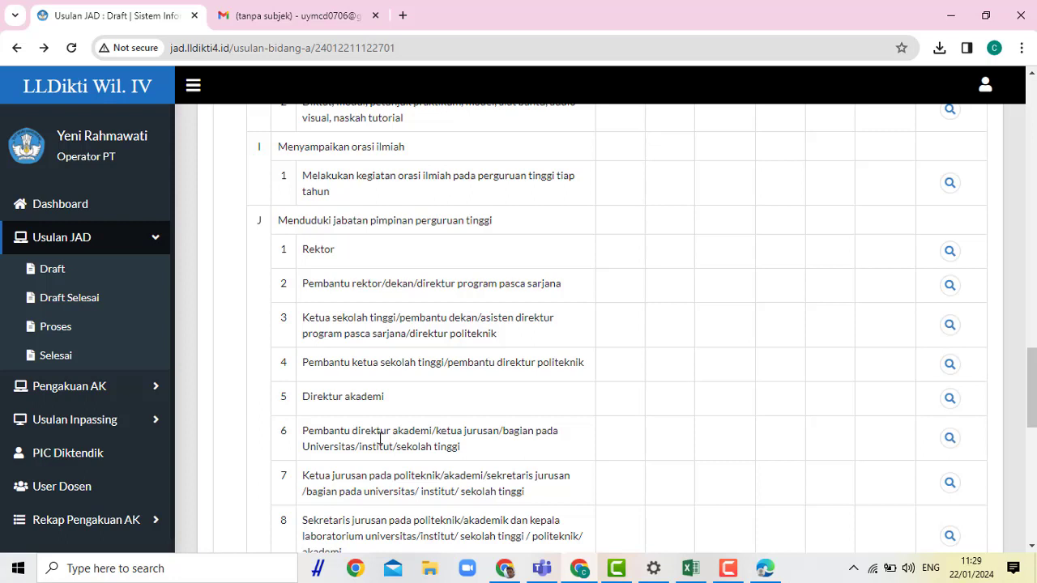
scroll(380, 438, down, 2)
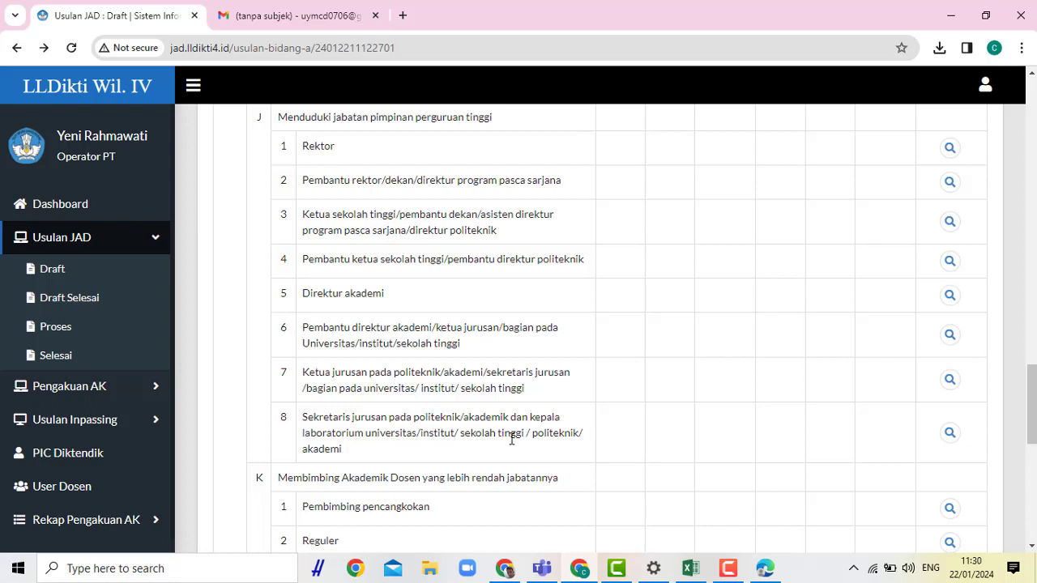
scroll(509, 438, down, 1)
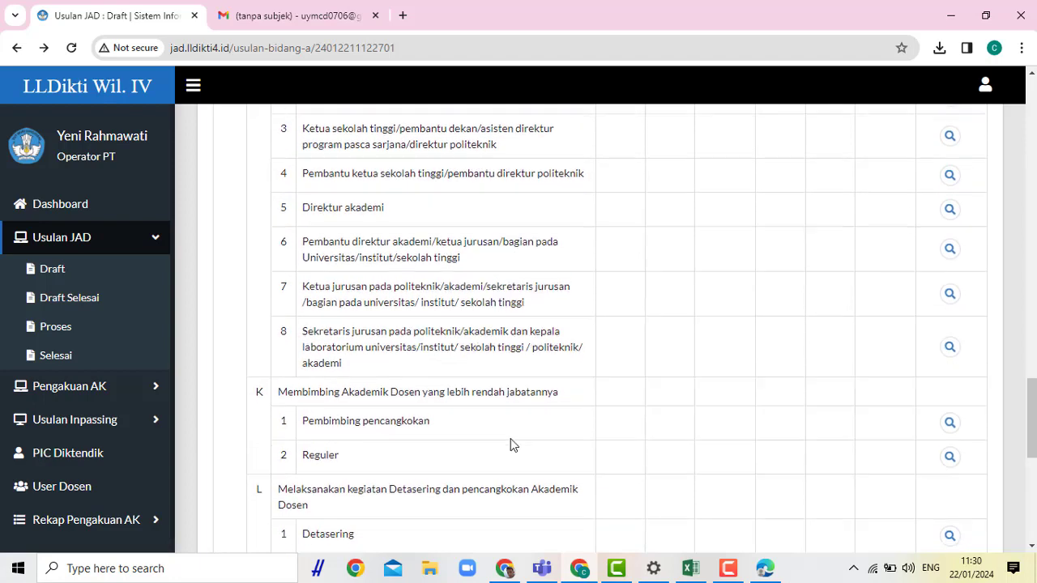
scroll(510, 438, down, 2)
scroll(510, 438, down, 2)
scroll(510, 438, down, 1)
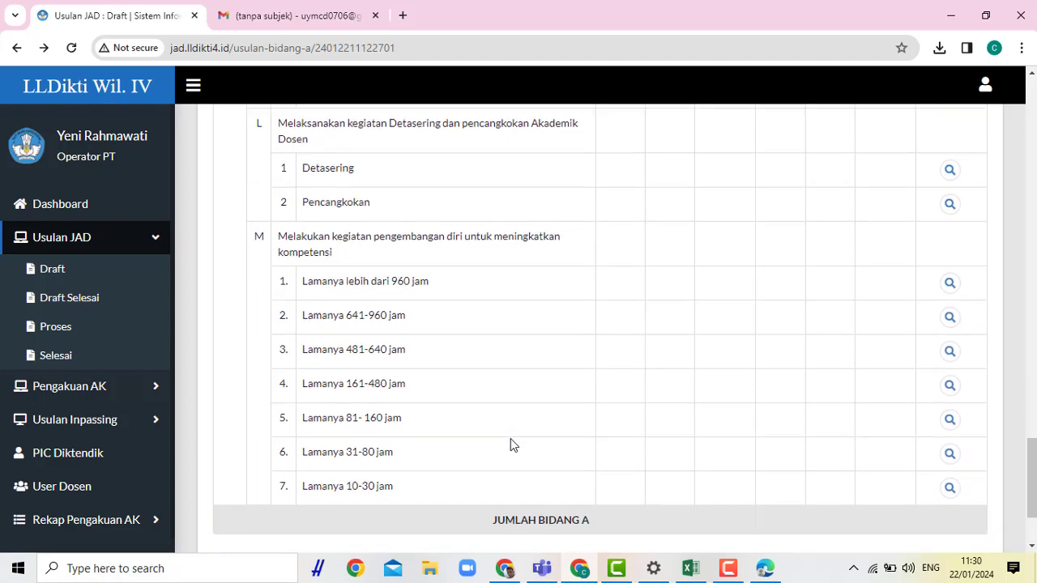
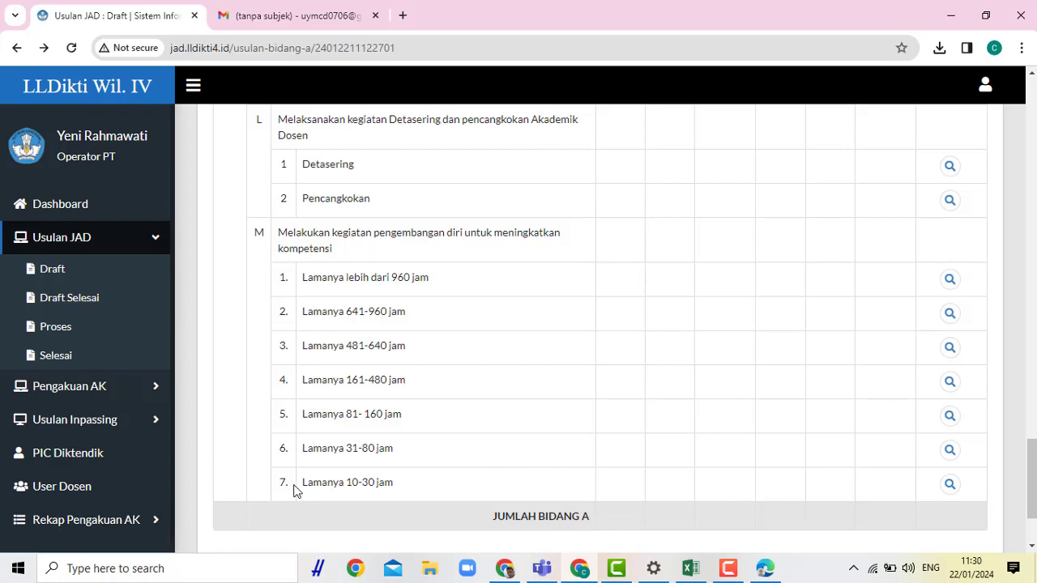
Step: Start a new Lamanya 10-30 jam self-development entry with Satuan Hasil kegiatan and Jumlah Volume Kegiatan 1
click(950, 484)
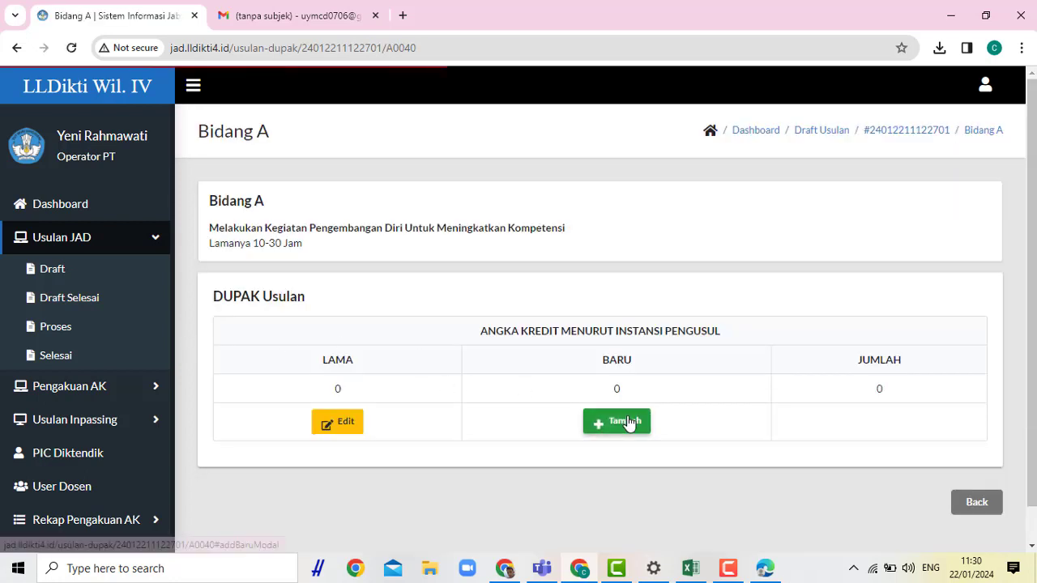
click(629, 423)
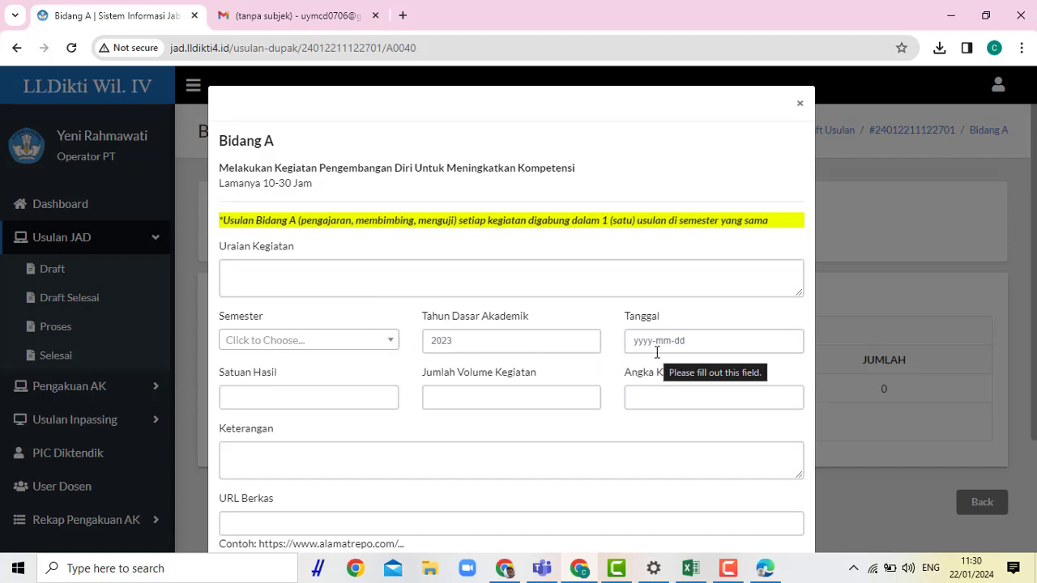
click(273, 389)
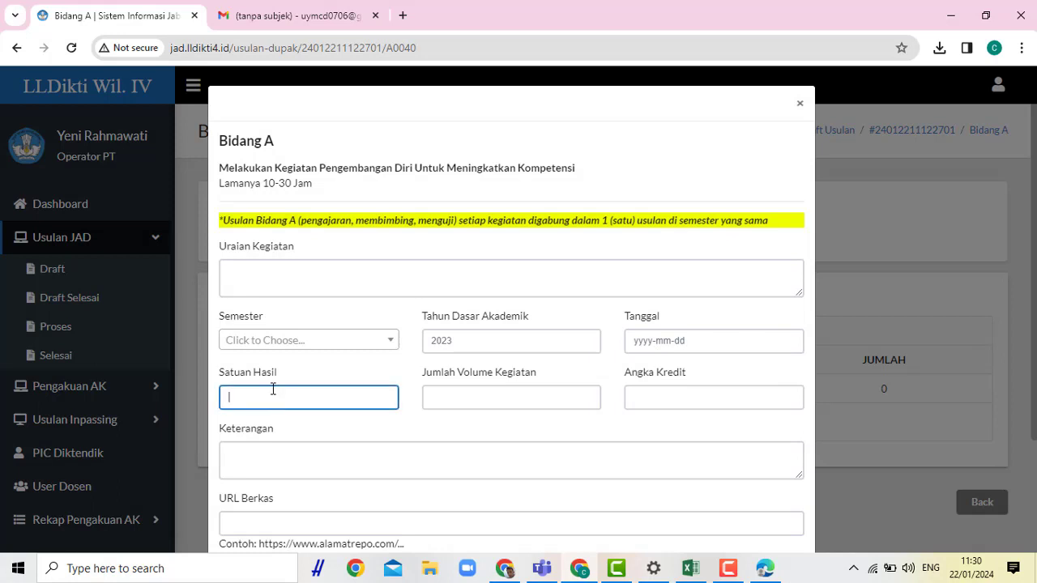
text(kegiatan)
click(463, 396)
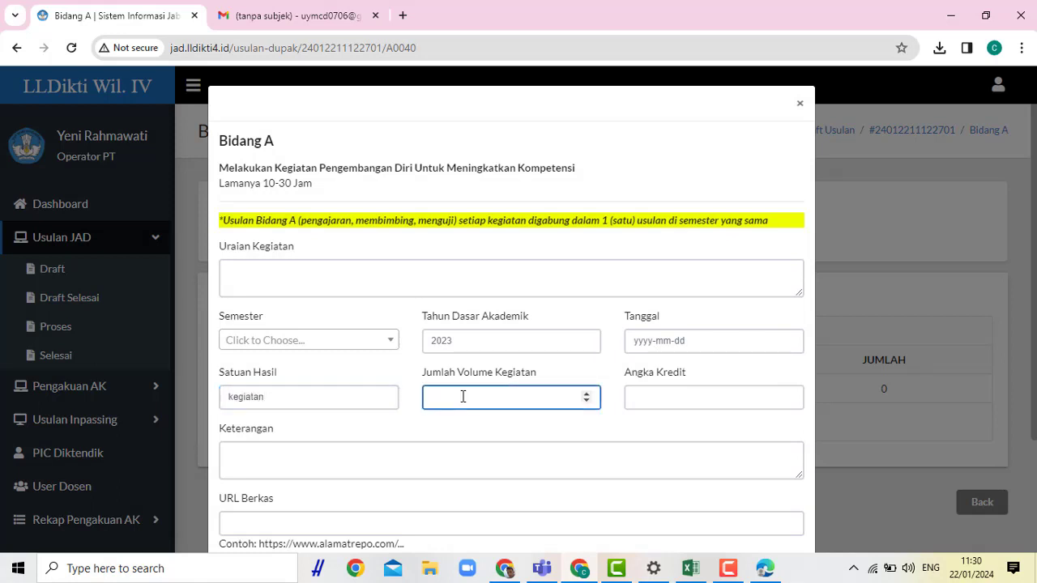
text(1)
click(286, 527)
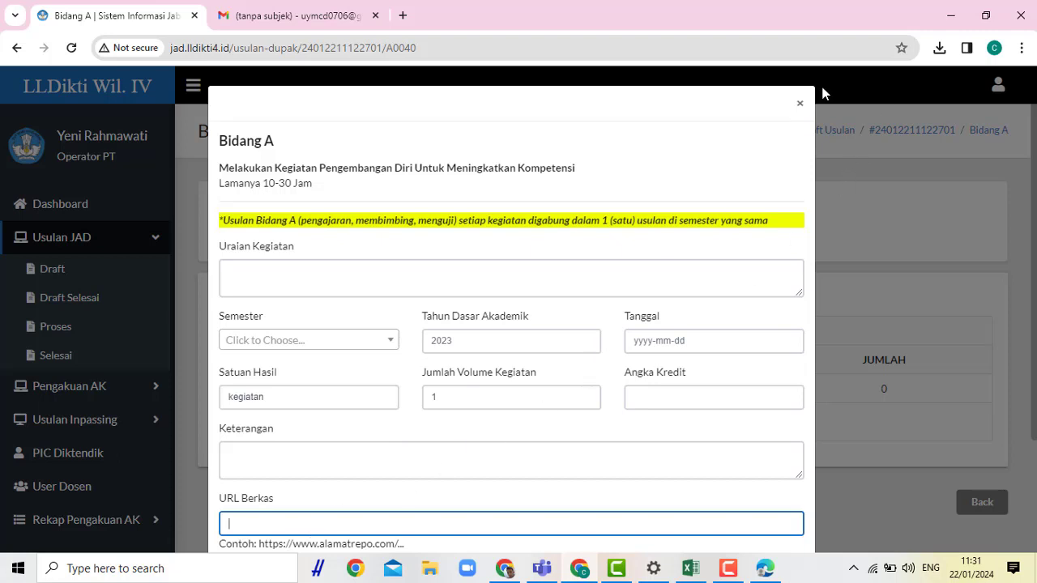
Step: Close the self-development entry form without saving and return to the Bidang A list
scroll(770, 389, down, 3)
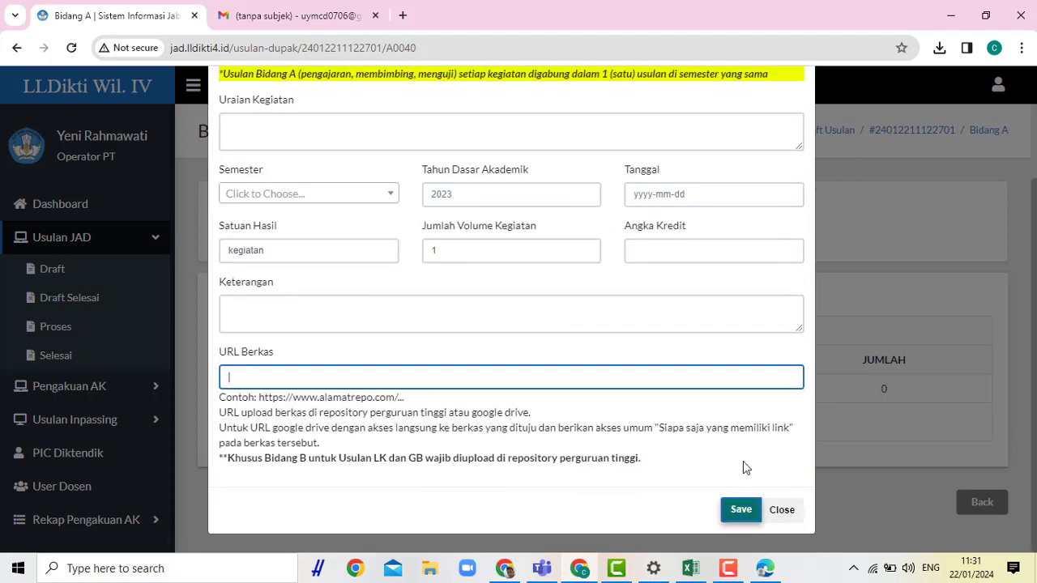
scroll(785, 178, up, 3)
click(799, 103)
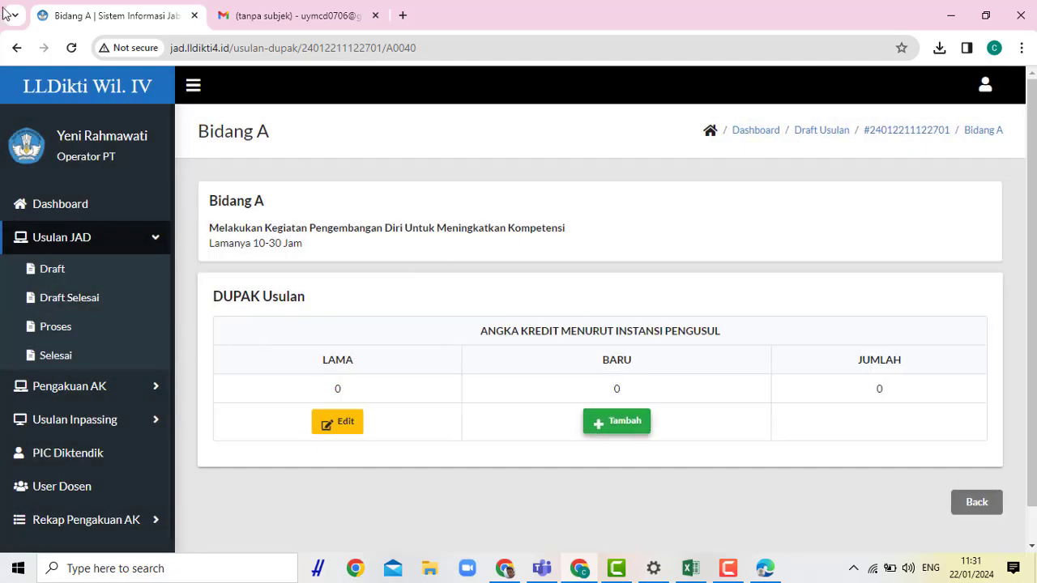
click(15, 49)
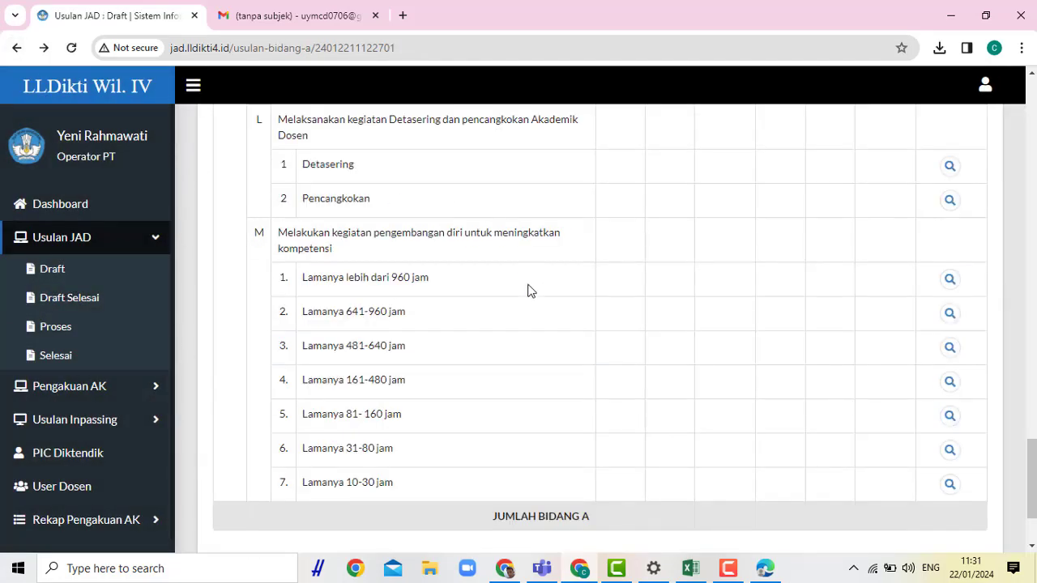
Step: Open the draft's Bidang B list and examine the Menghasilkan karya ilmiah items under Pelaksanaan Penelitian
scroll(528, 292, down, 10)
scroll(528, 292, up, 10)
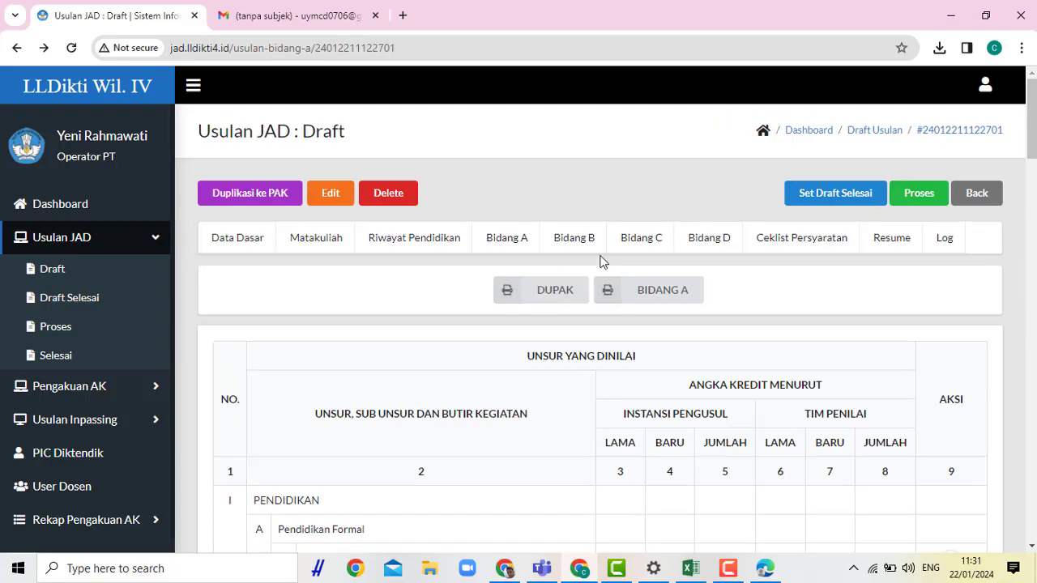
click(577, 239)
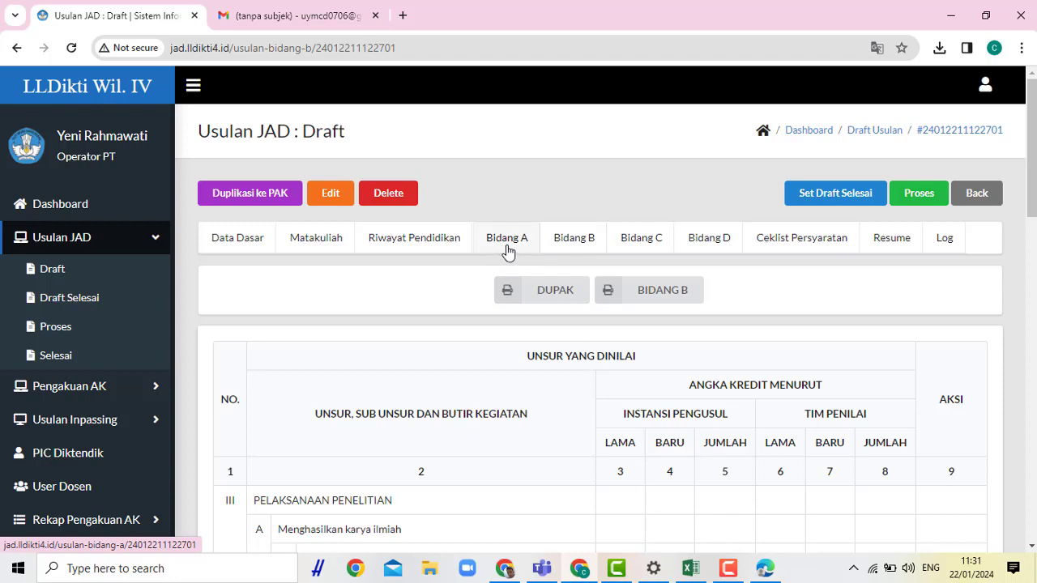
click(593, 242)
scroll(733, 368, down, 1)
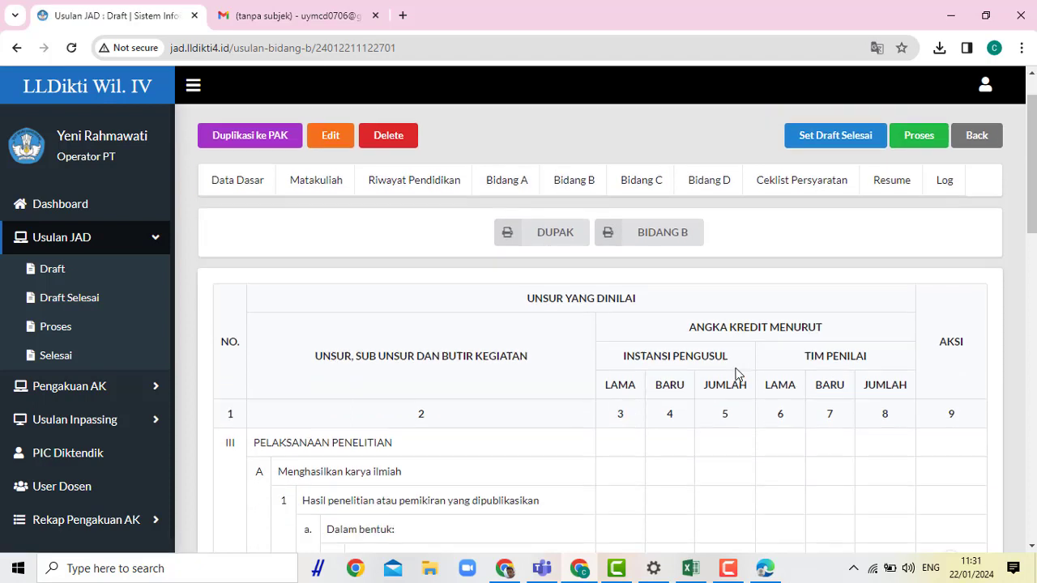
scroll(737, 374, down, 2)
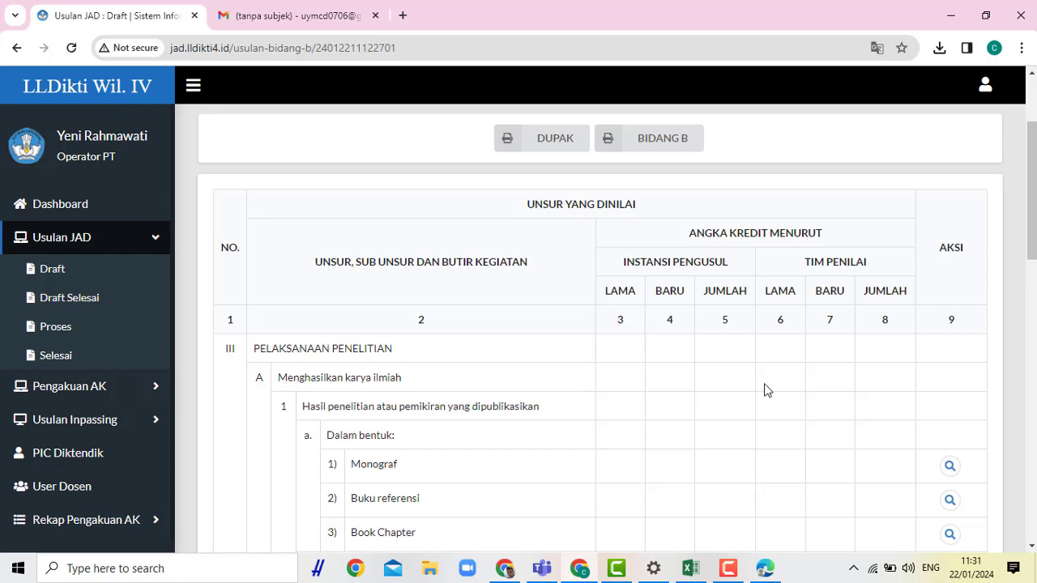
scroll(767, 389, down, 2)
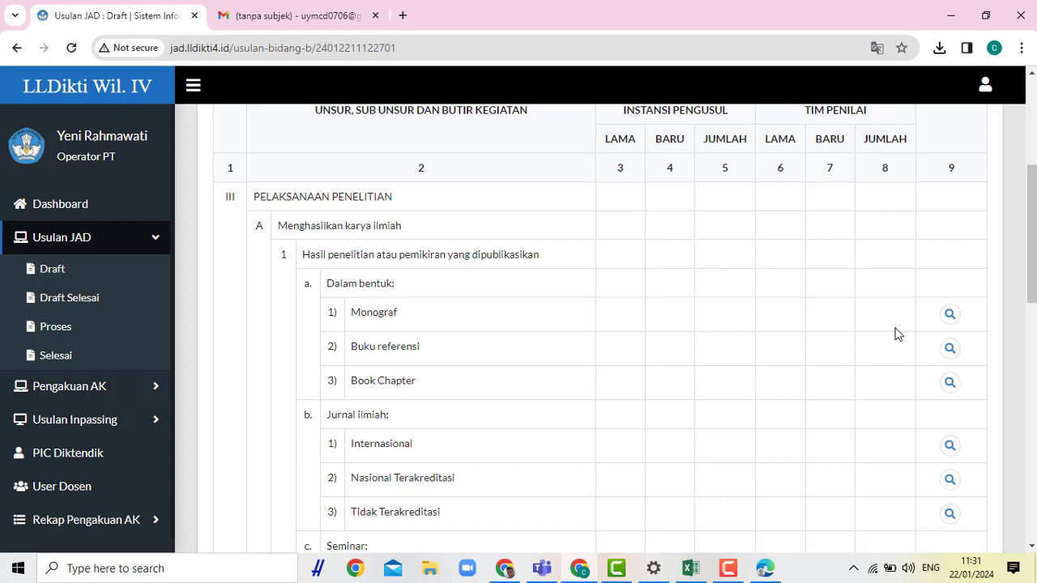
Step: Open a new Monograf entry form, examine its fields through URL Berkas and URL Jurnal, and return to the Bidang B list without saving
click(948, 315)
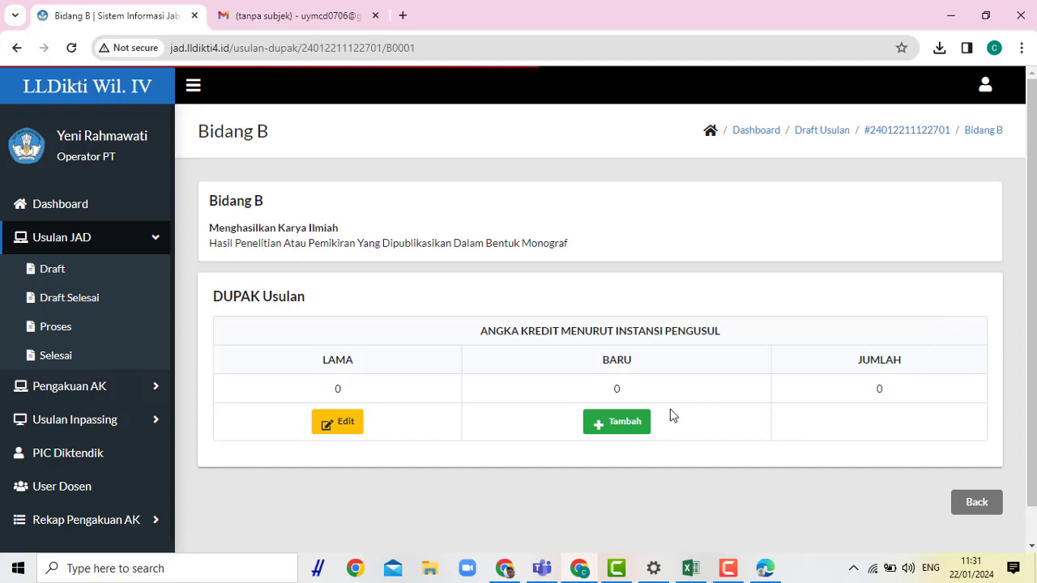
click(616, 423)
scroll(476, 391, down, 1)
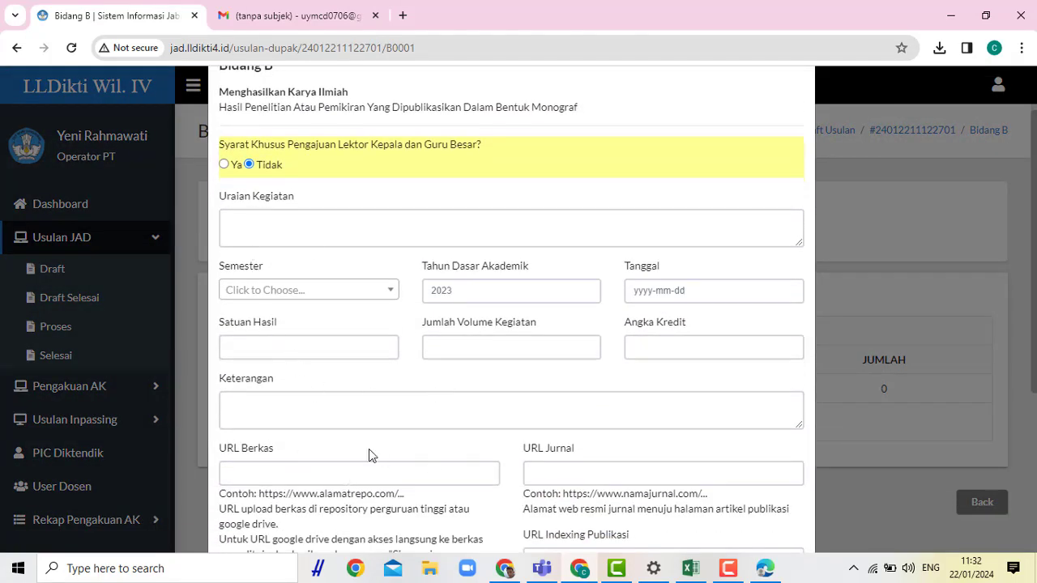
scroll(368, 450, down, 1)
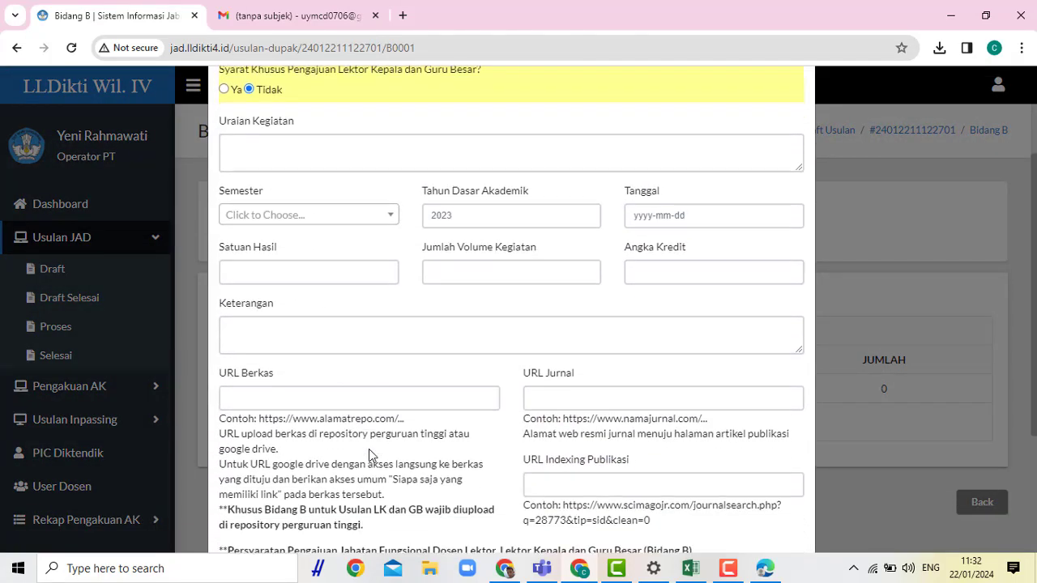
click(331, 400)
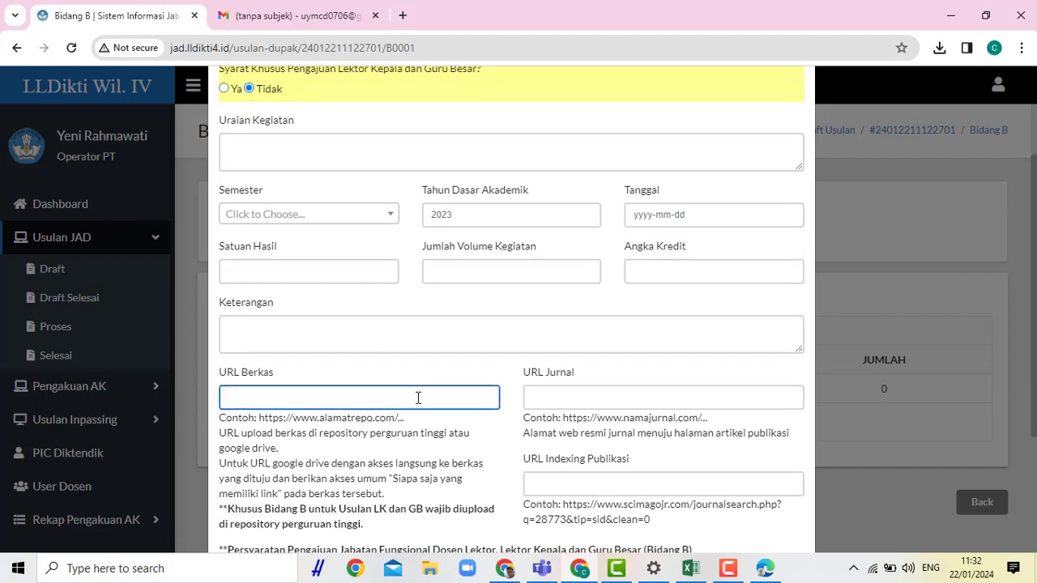
click(606, 398)
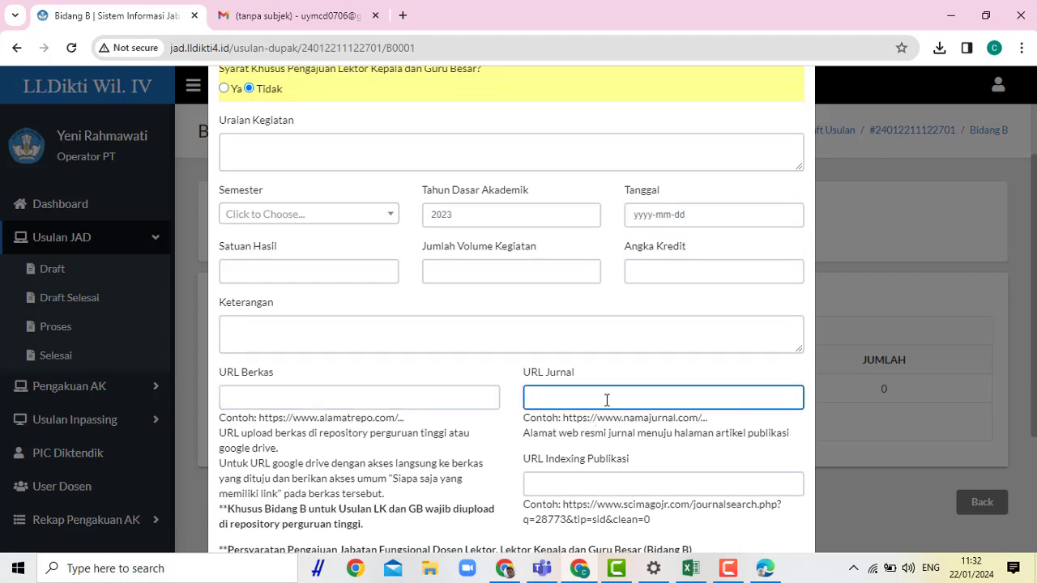
scroll(718, 392, up, 2)
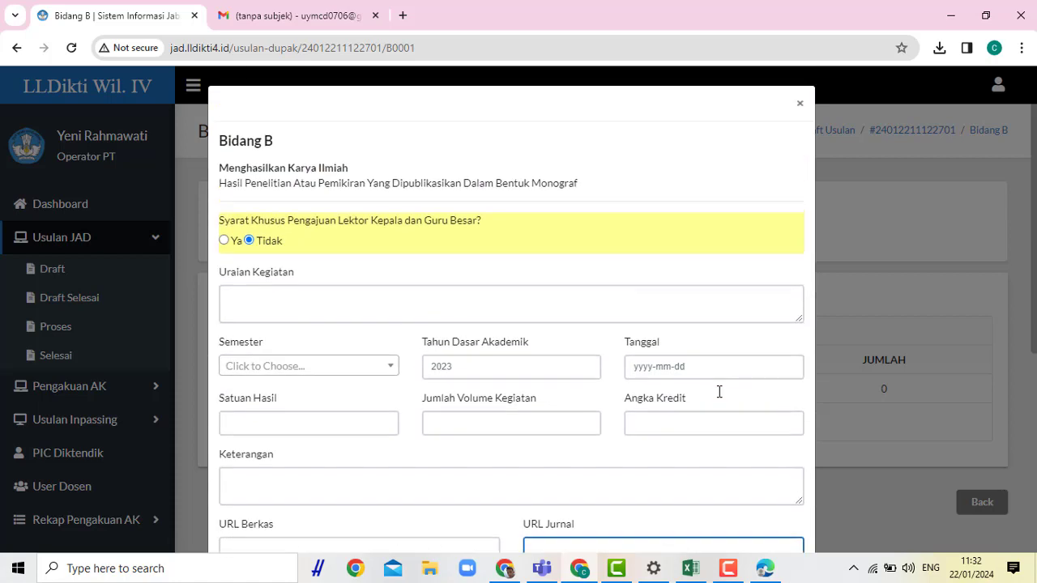
click(799, 103)
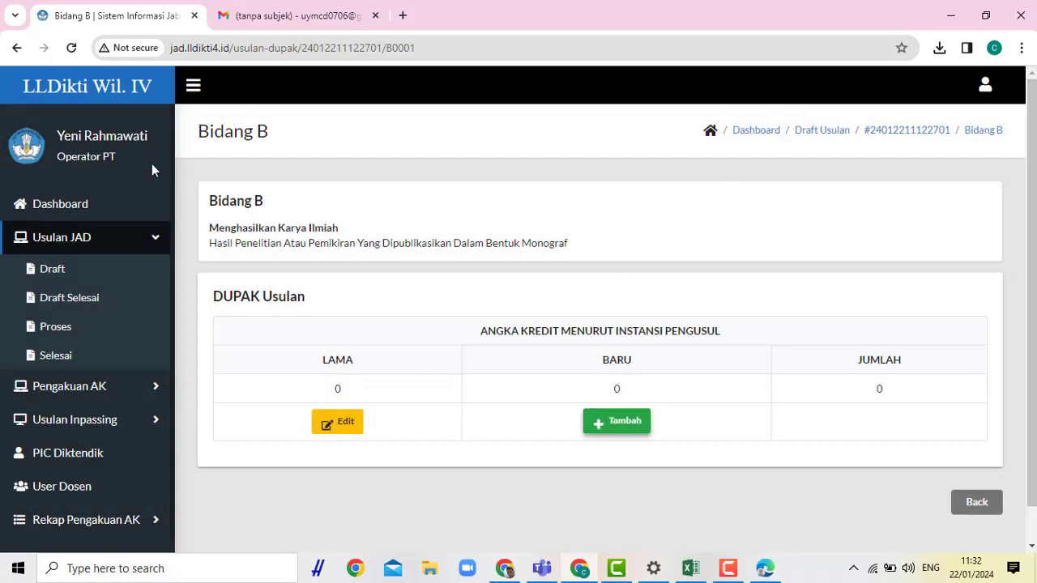
click(16, 48)
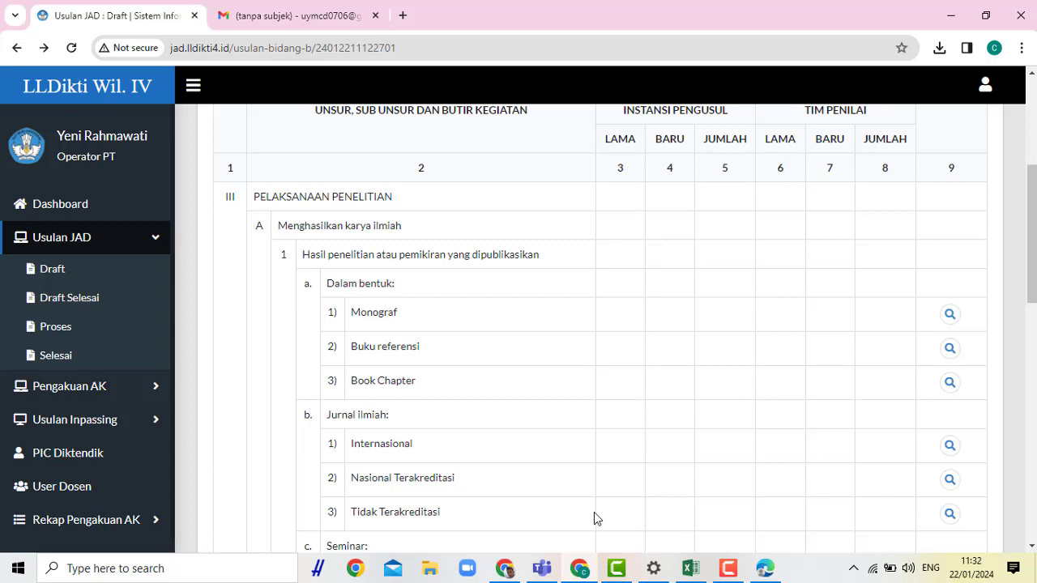
Step: Open a new entry form for the Jurnal ilmiah Nasional Terakreditasi item, ready to fill in Uraian Kegiatan
scroll(593, 512, down, 2)
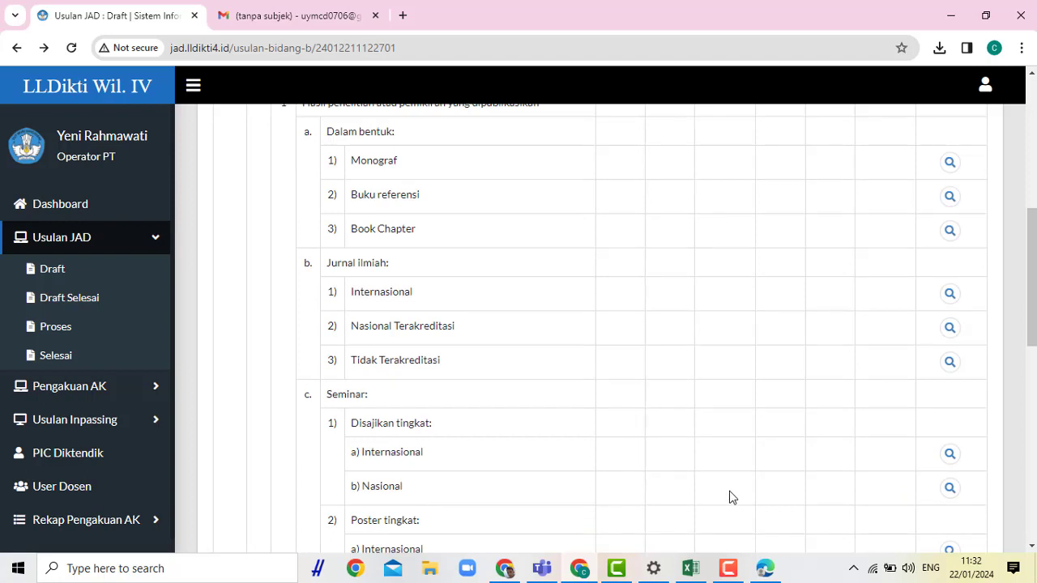
scroll(732, 497, down, 1)
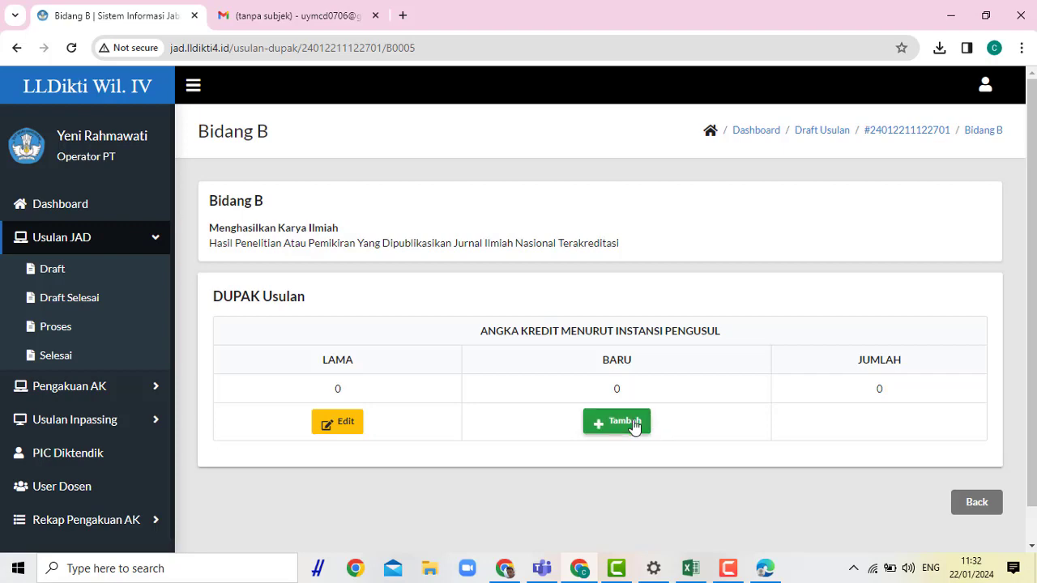
click(630, 426)
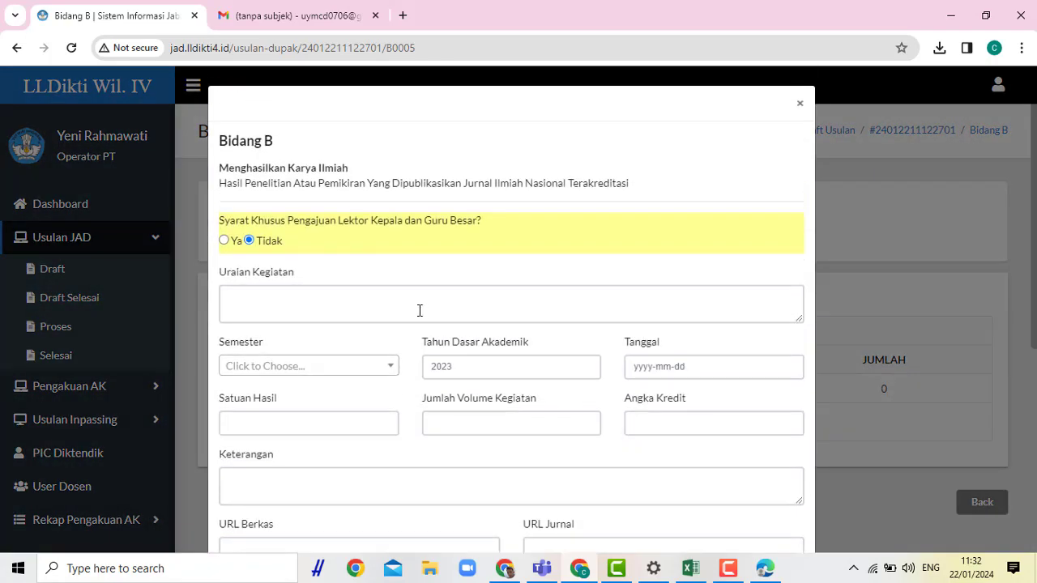
click(420, 310)
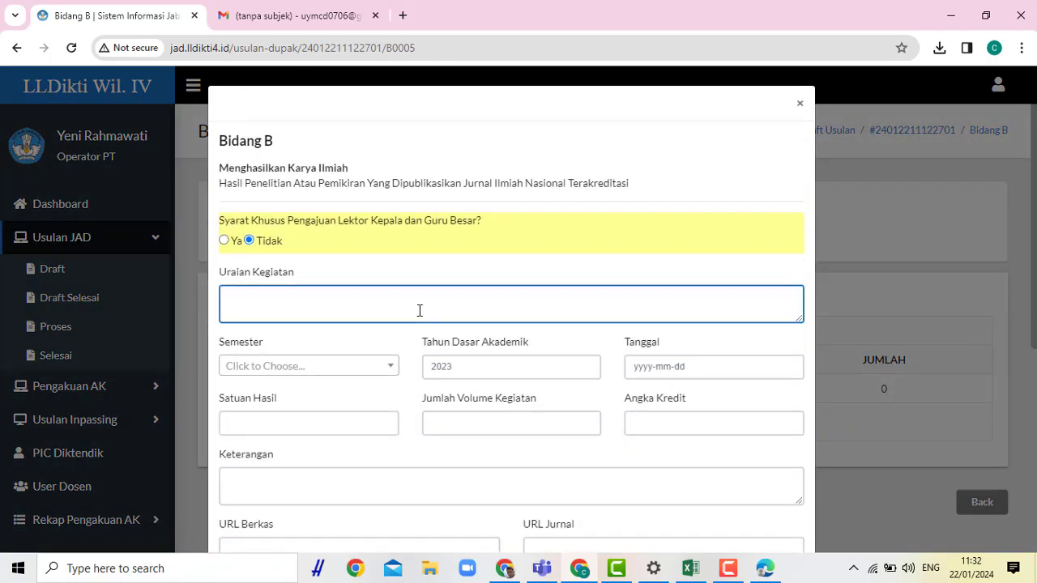
Step: Copy the first Bidang B article title from cell C23 of the Persiapan JAD workbook in Excel into the entry's Uraian Kegiatan
click(690, 569)
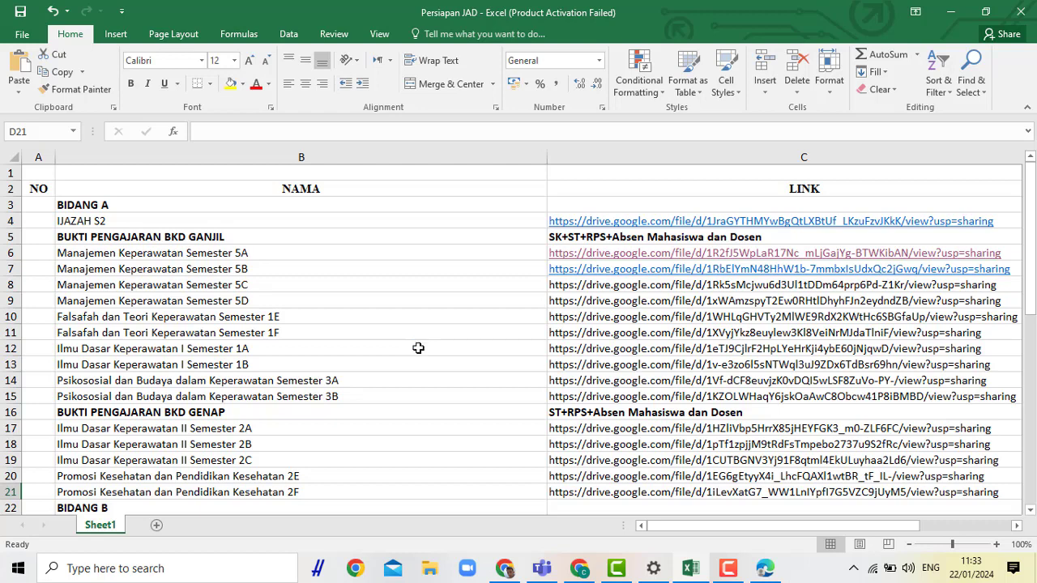
scroll(415, 349, down, 2)
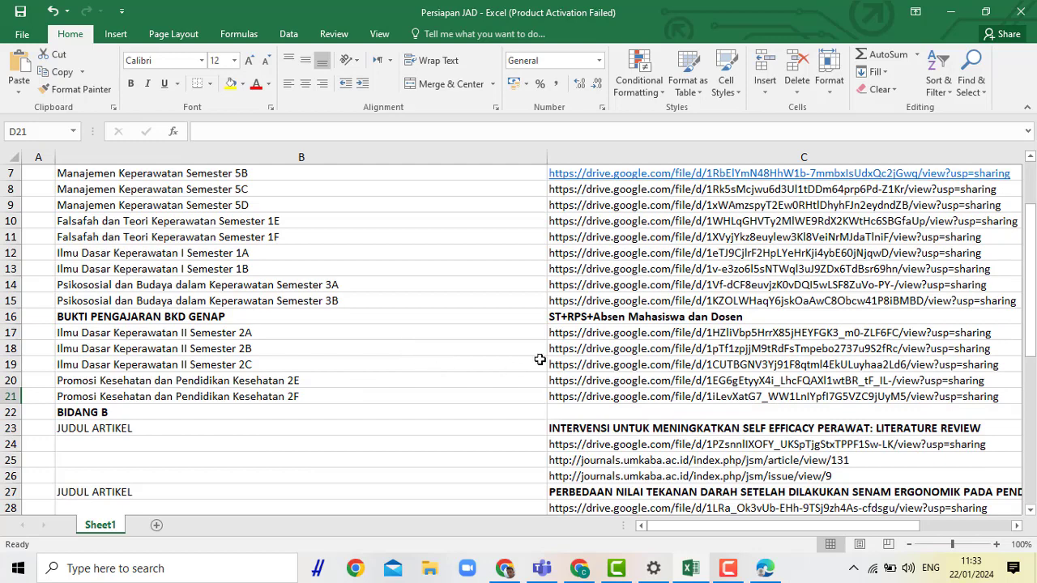
scroll(539, 358, down, 2)
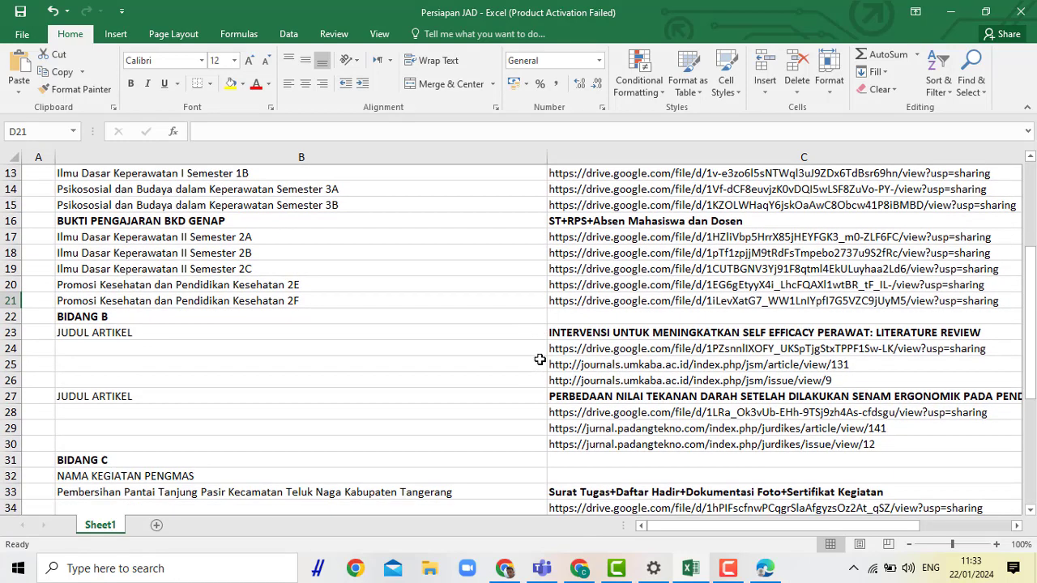
scroll(539, 359, down, 1)
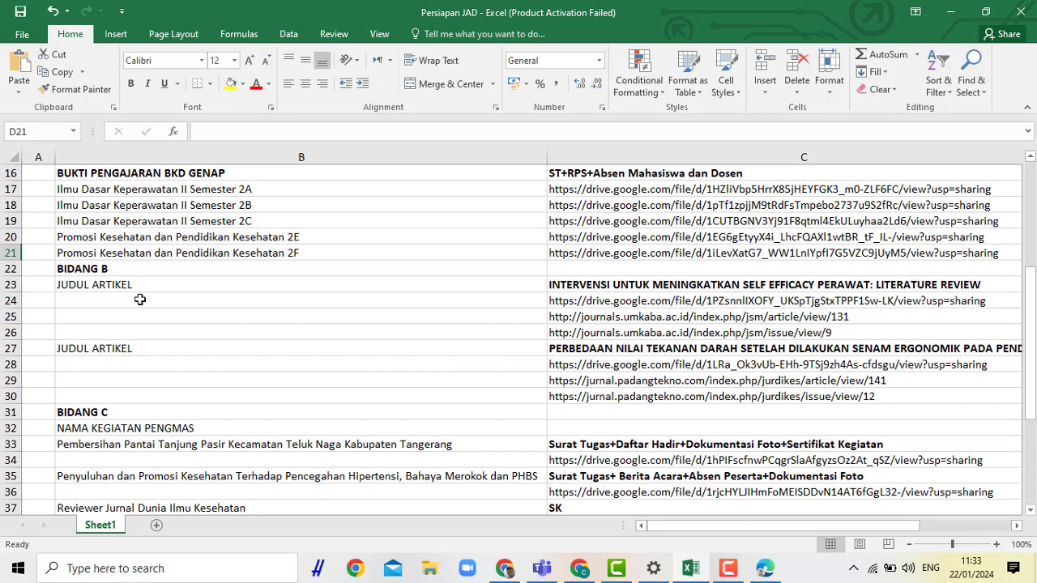
click(720, 285)
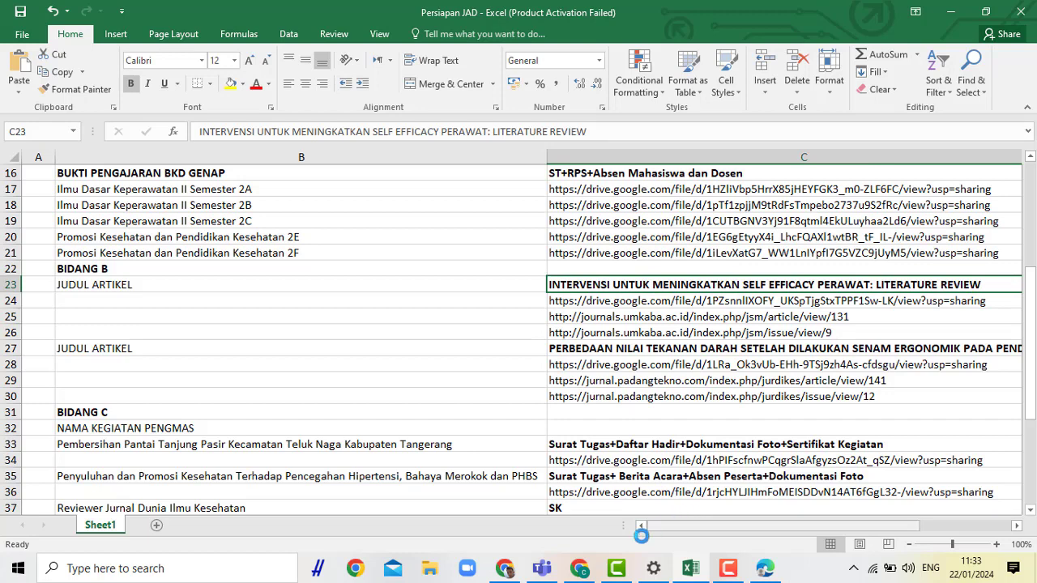
key(ctrl+c)
mouse_move(581, 571)
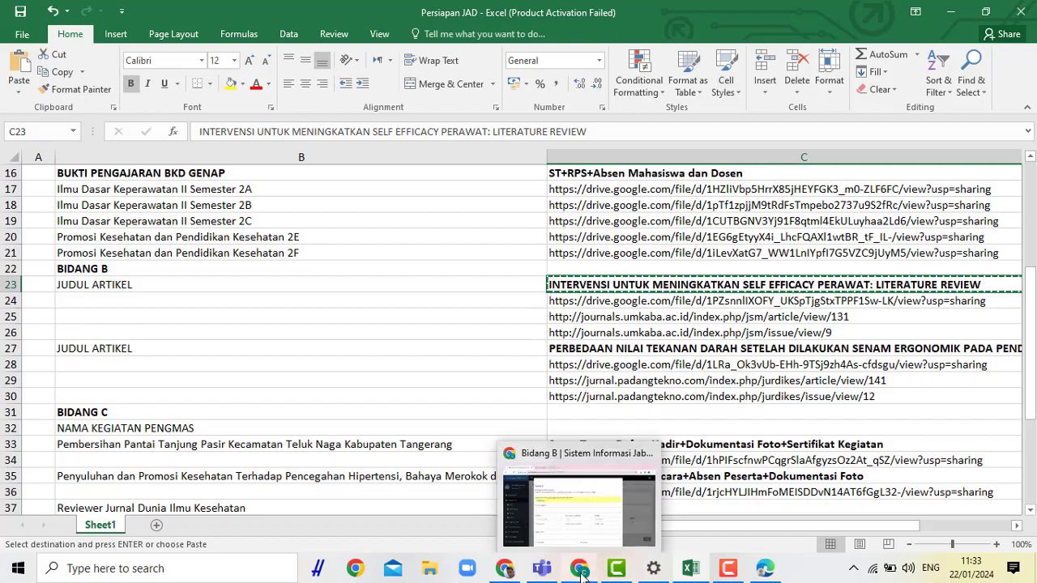
click(588, 525)
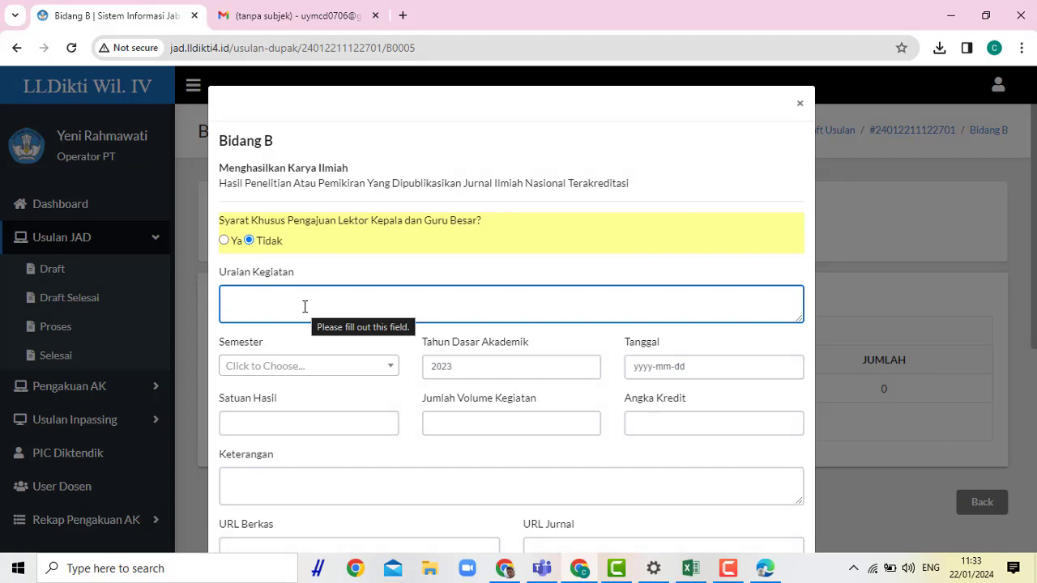
key(ctrl+v)
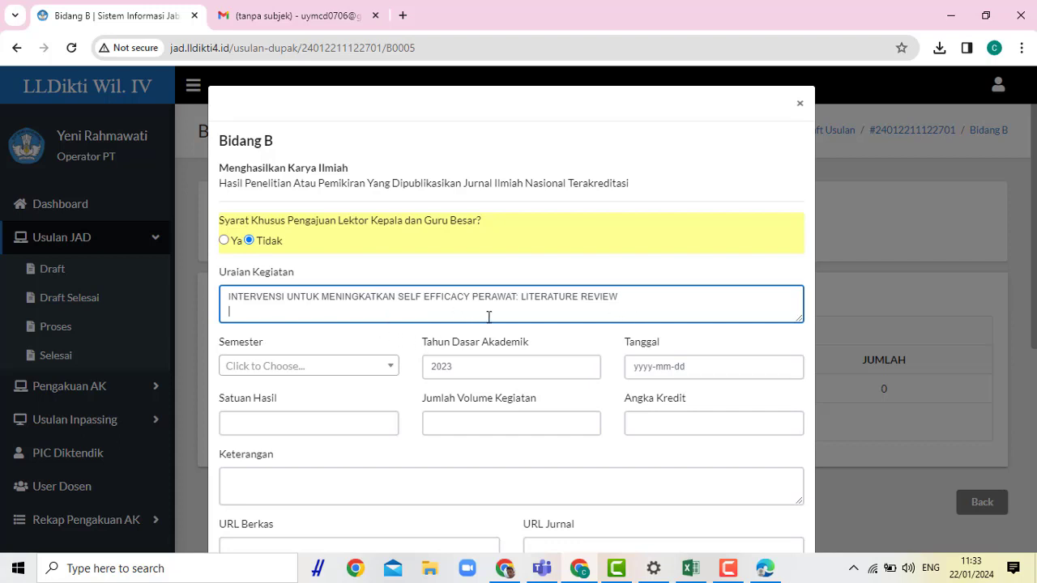
Step: Examine the entry form's Semester, Tahun Dasar Akademik, Satuan Hasil, Jumlah Volume Kegiatan, Angka Kredit and URL Berkas fields, keeping no values in them
click(271, 372)
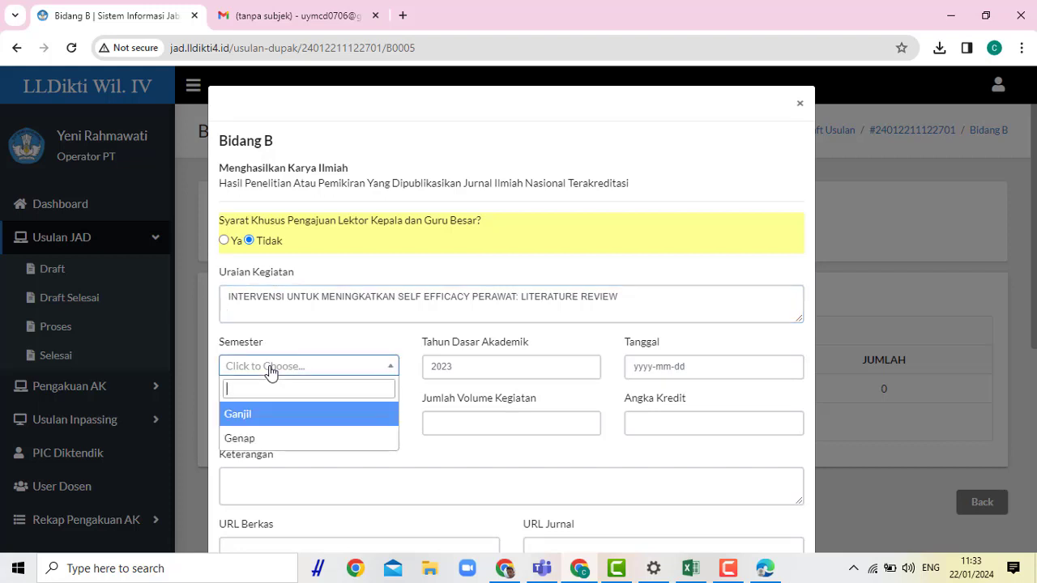
click(475, 362)
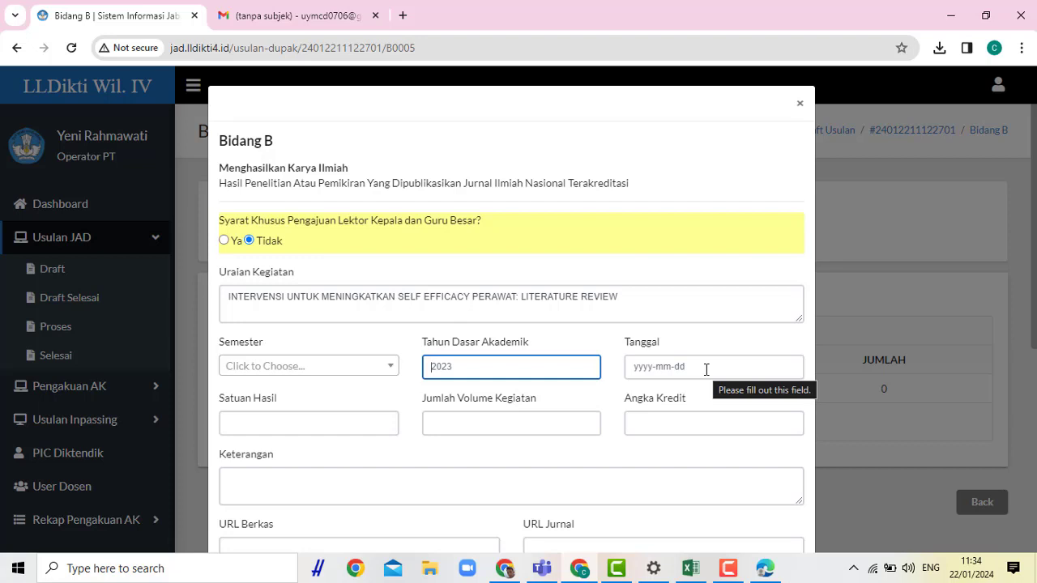
click(264, 424)
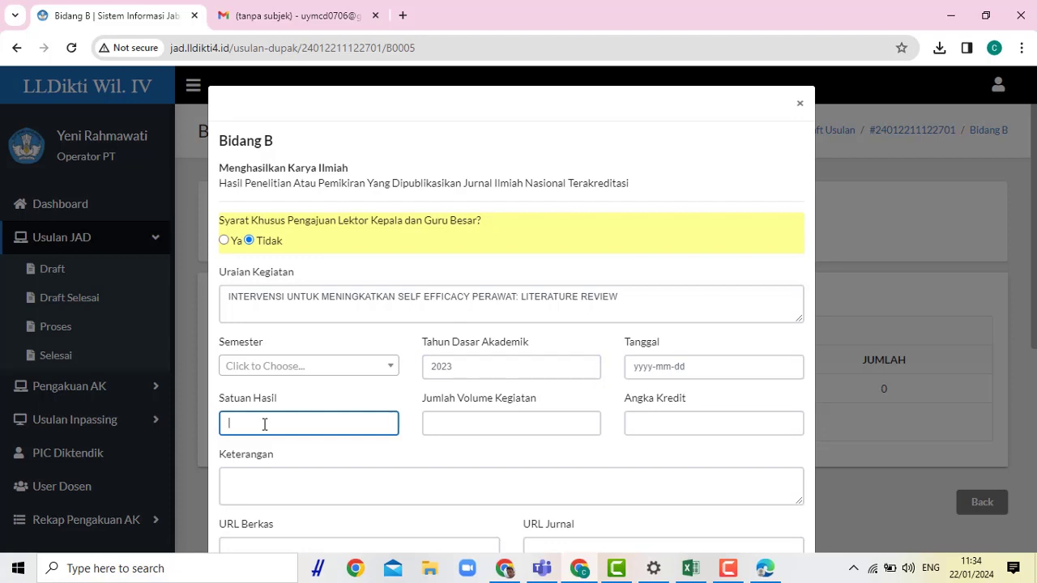
text(artike)
key(BackSpace)
key(BackSpace)
key(BackSpace)
key(BackSpace)
key(BackSpace)
key(BackSpace)
click(533, 418)
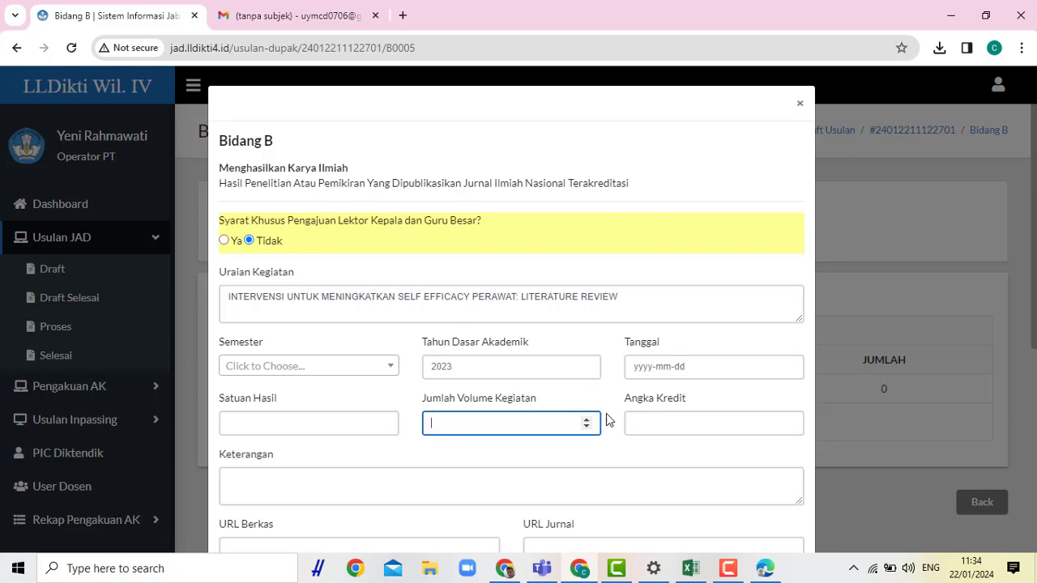
click(664, 423)
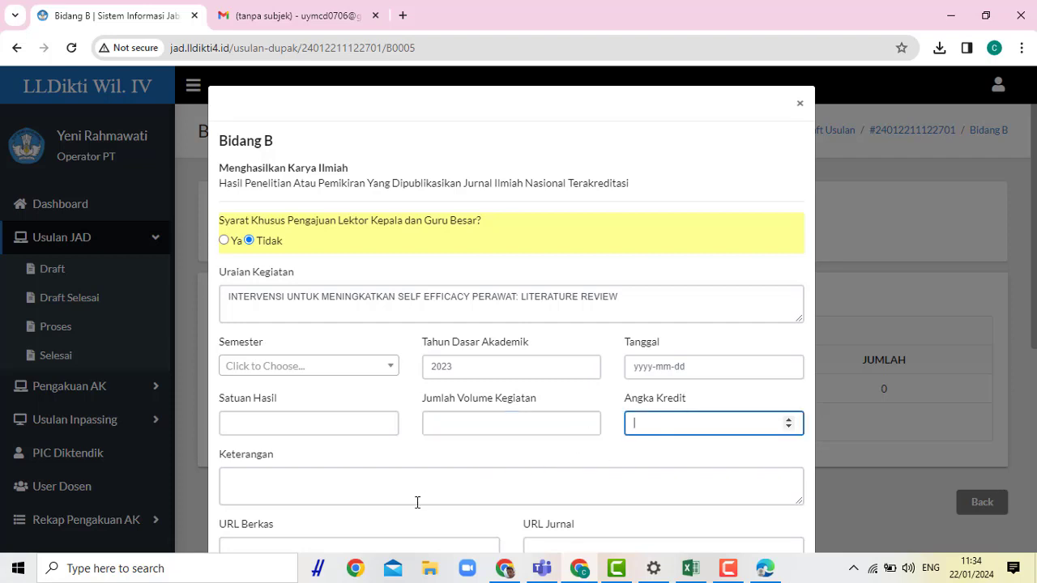
scroll(416, 500, down, 1)
click(430, 452)
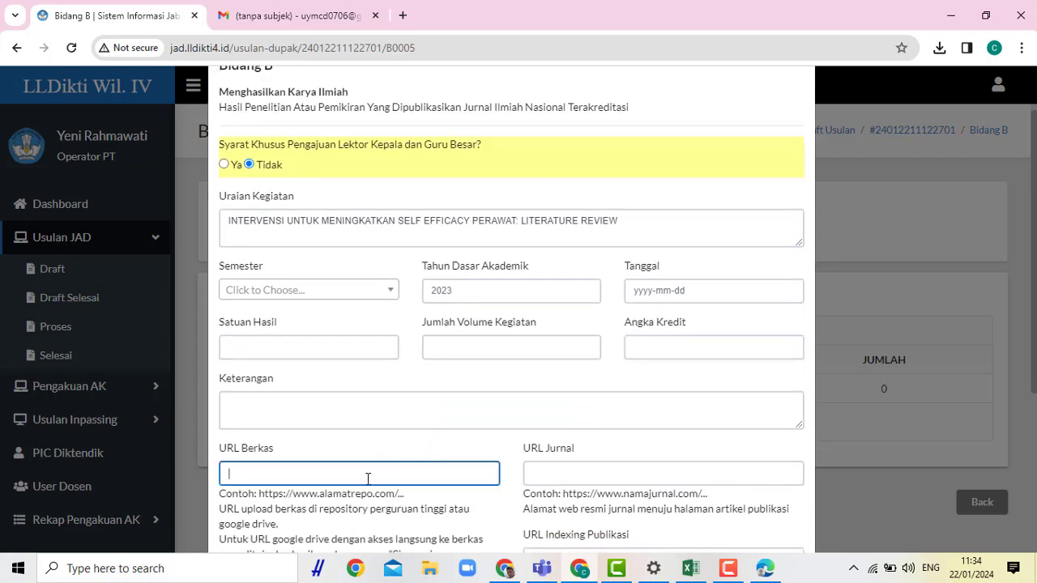
Step: Switch to the Persiapan JAD workbook in Excel and turn the first article's three links in C24:C26 into clickable hyperlinks
mouse_move(584, 572)
mouse_move(692, 572)
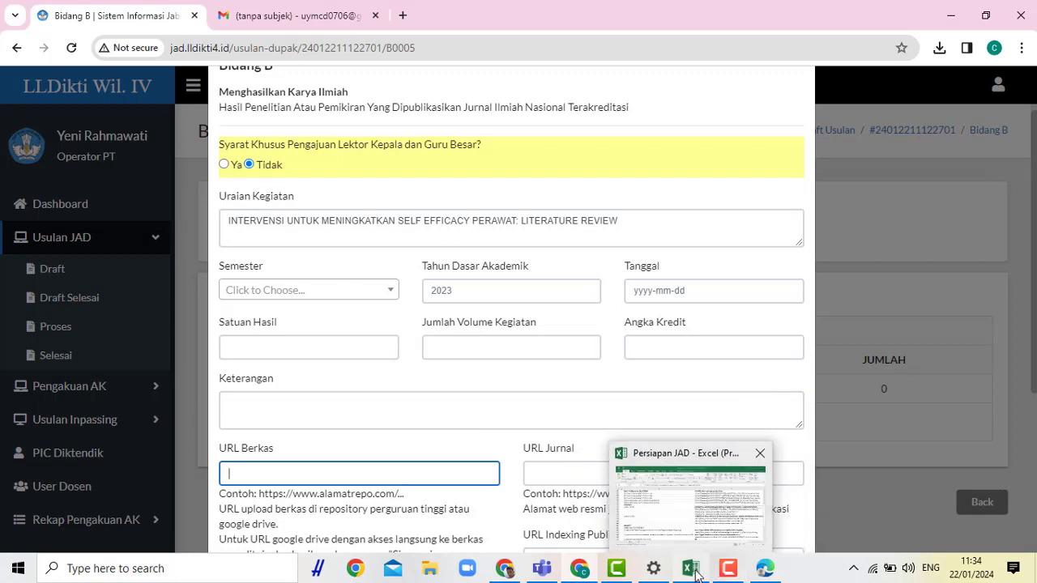
click(690, 519)
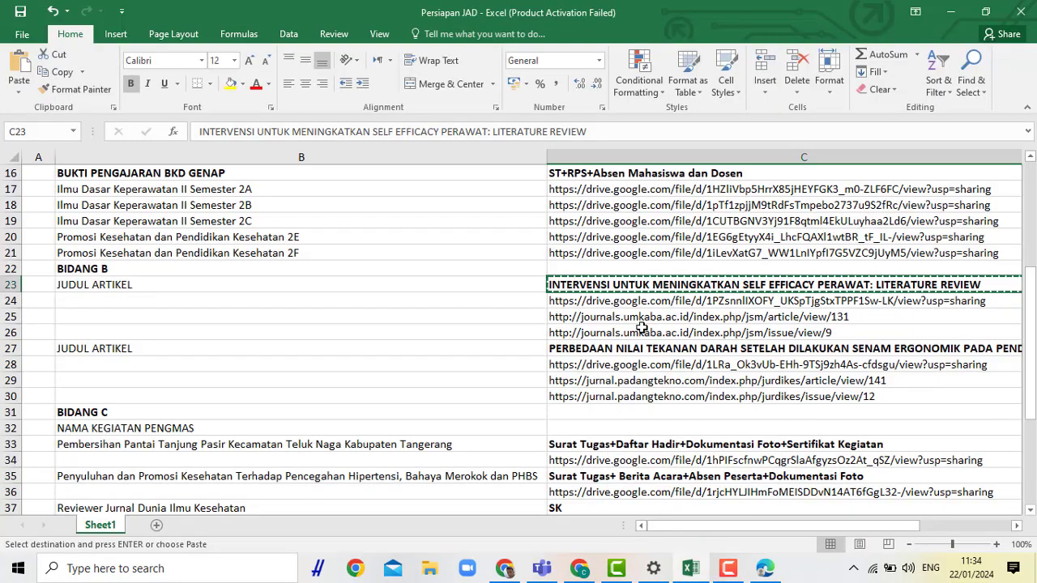
click(800, 303)
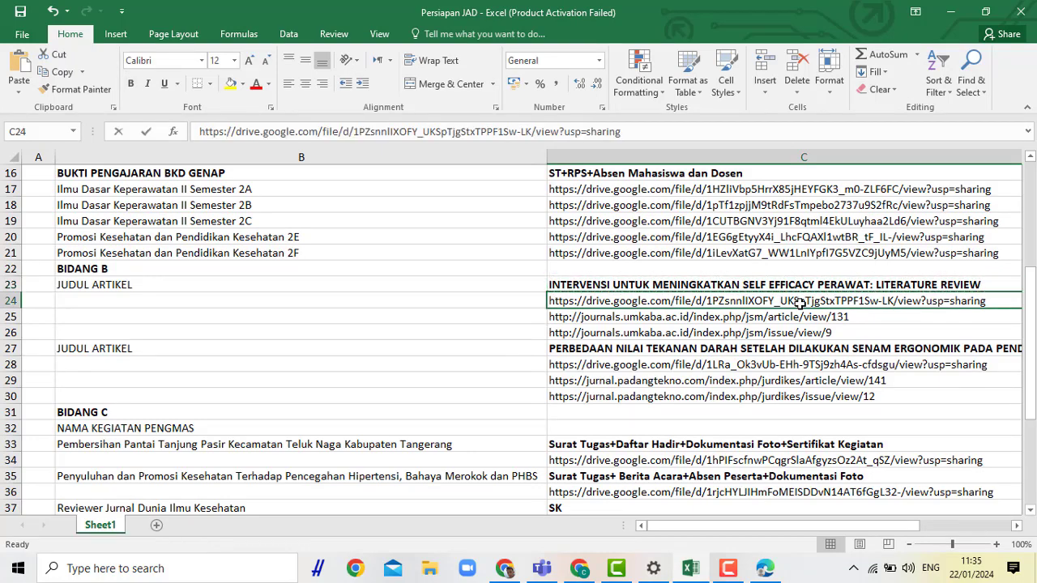
scroll(799, 303, right, 2)
click(459, 319)
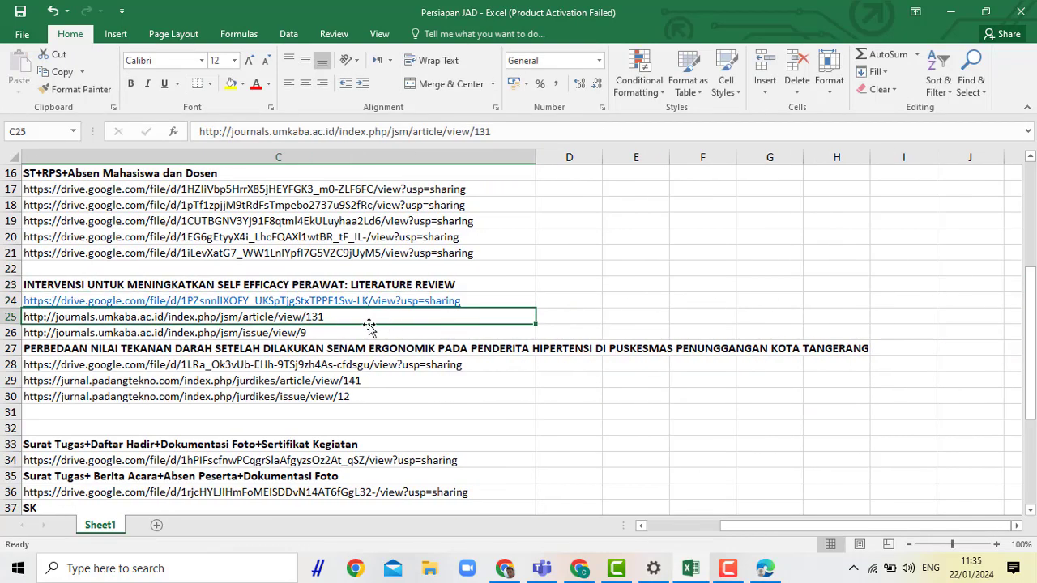
click(291, 335)
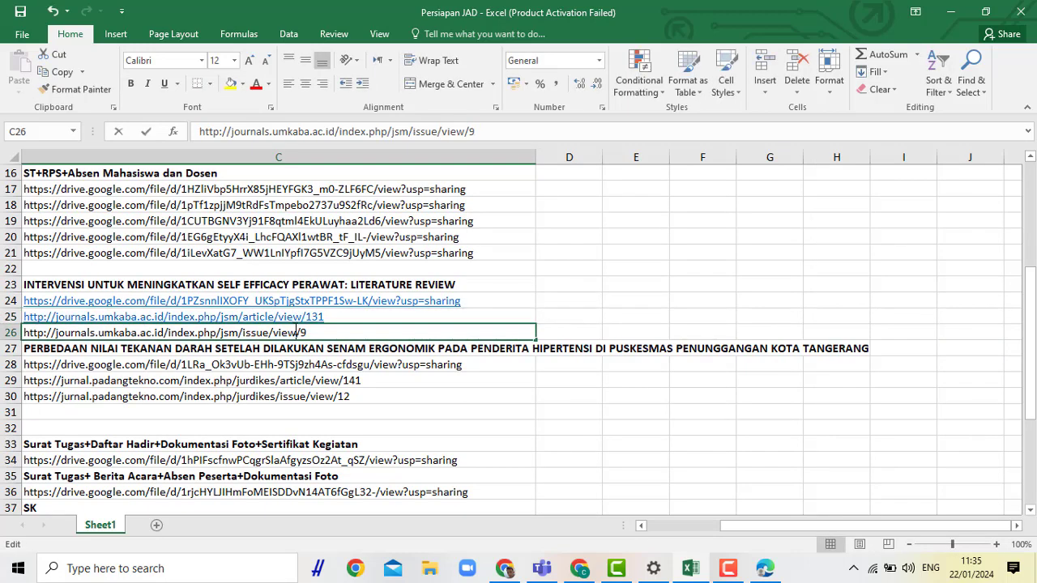
key(Return)
key(Return)
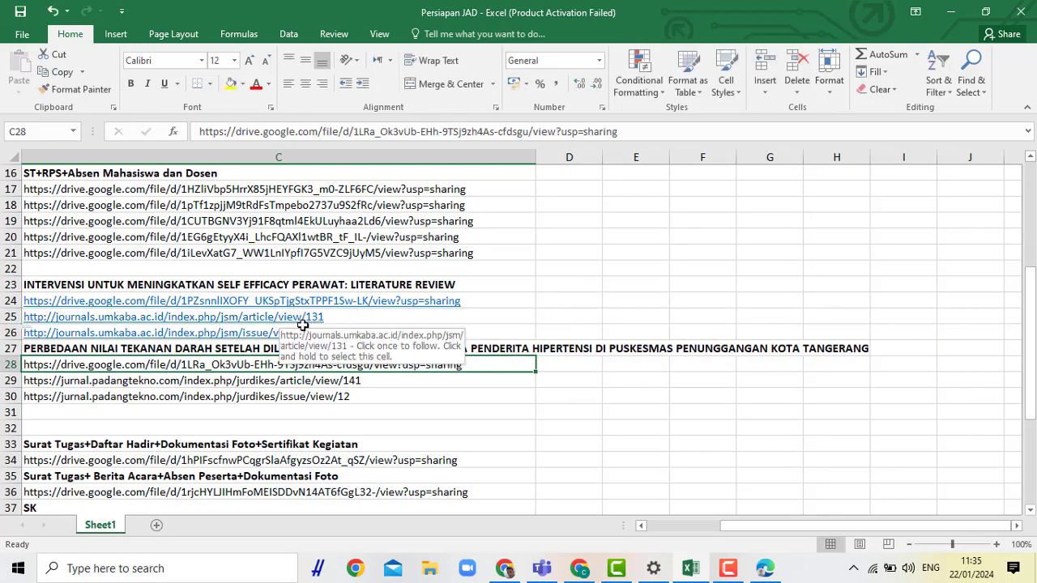
Step: Open the first article's journal issue link from C26 in the web browser and select the page's address
click(282, 336)
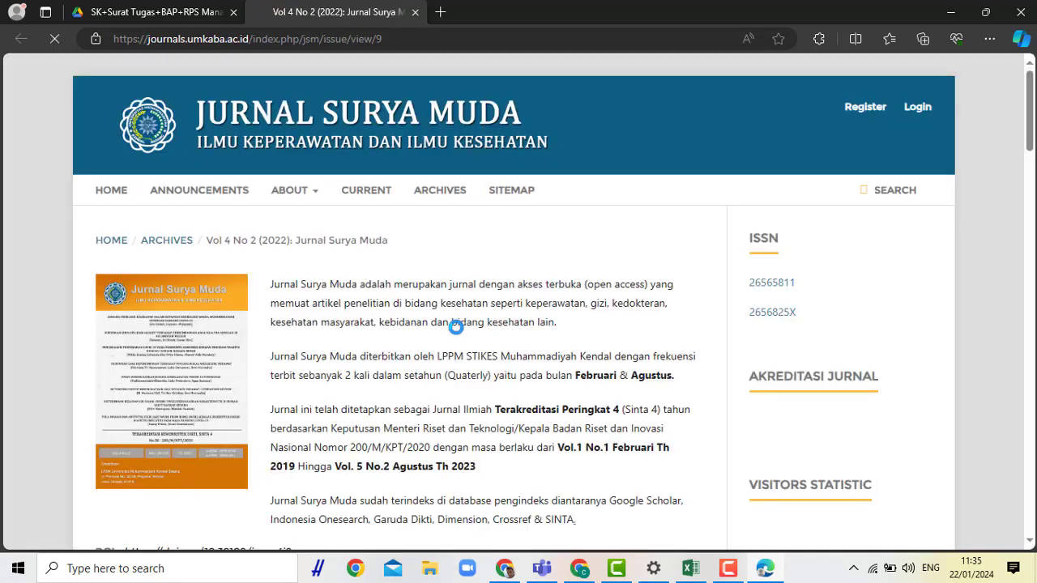
click(790, 158)
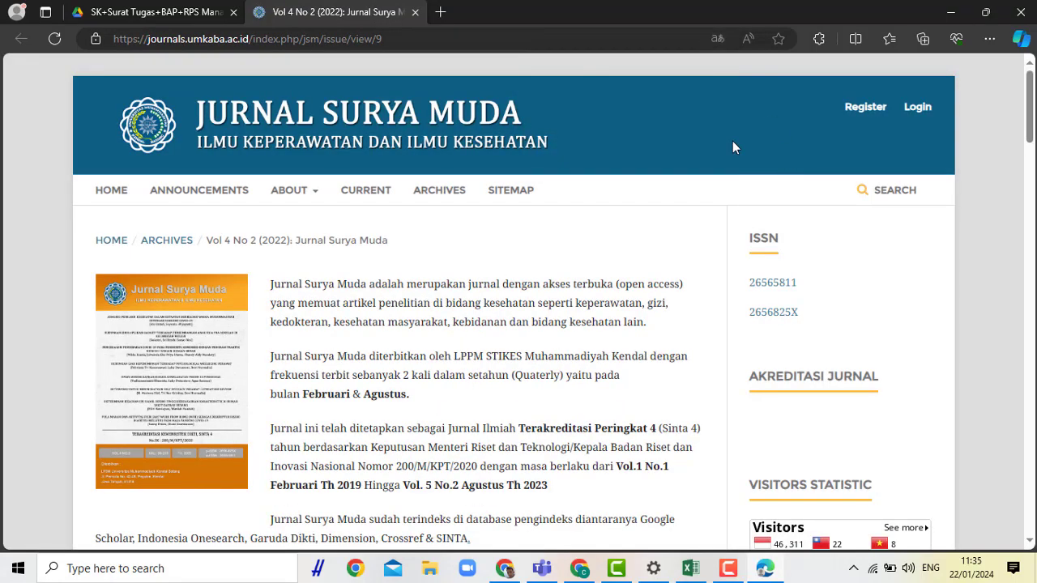
click(486, 38)
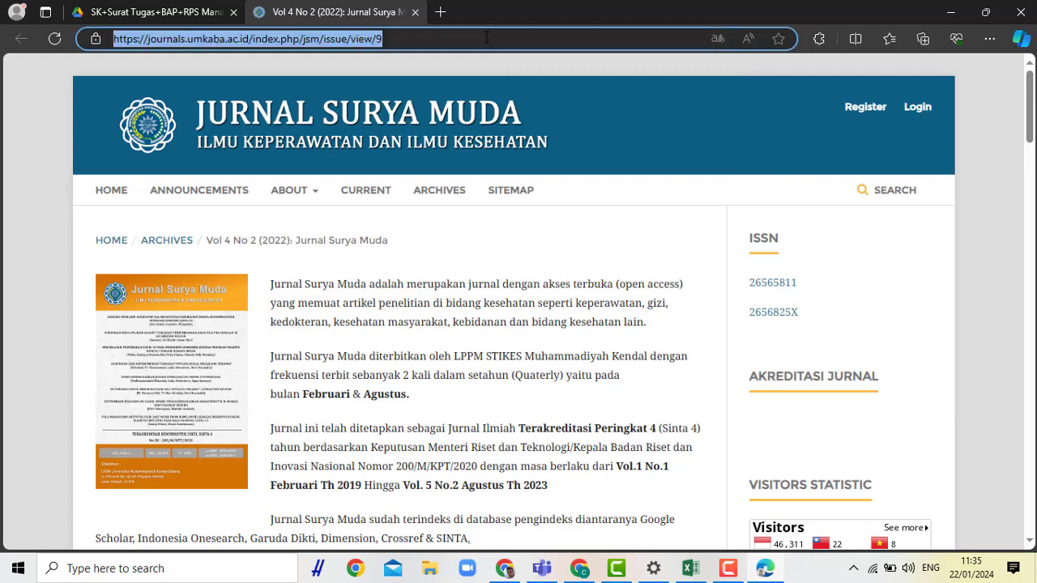
Step: Switch to the Bidang B entry form in the LLDikti IV site and examine its URL Jurnal and URL Indexing Publikasi fields, leaving them empty
scroll(485, 78, down, 3)
scroll(486, 78, up, 3)
click(579, 568)
scroll(567, 405, down, 3)
scroll(576, 400, up, 1)
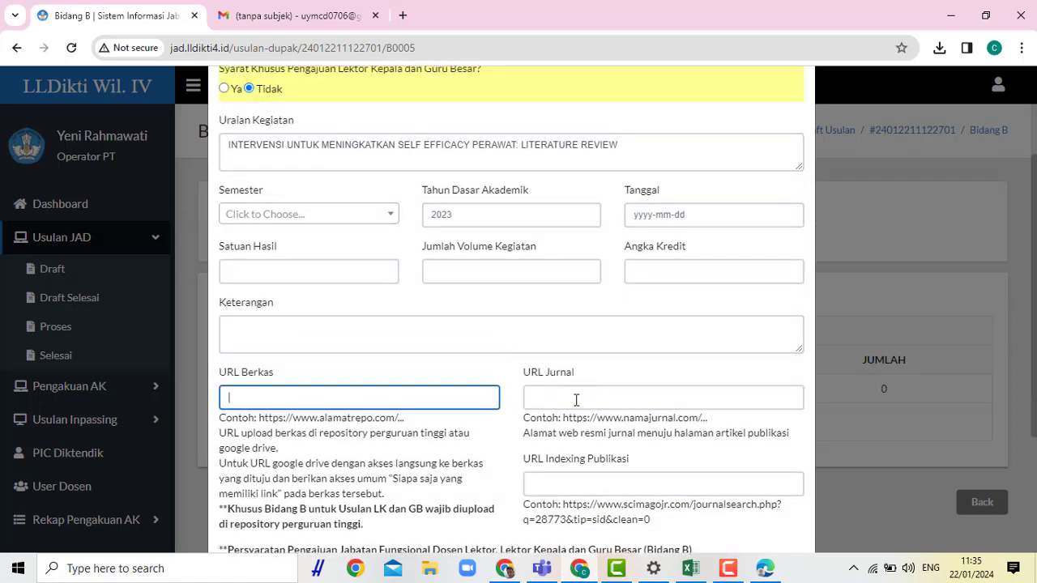
click(576, 399)
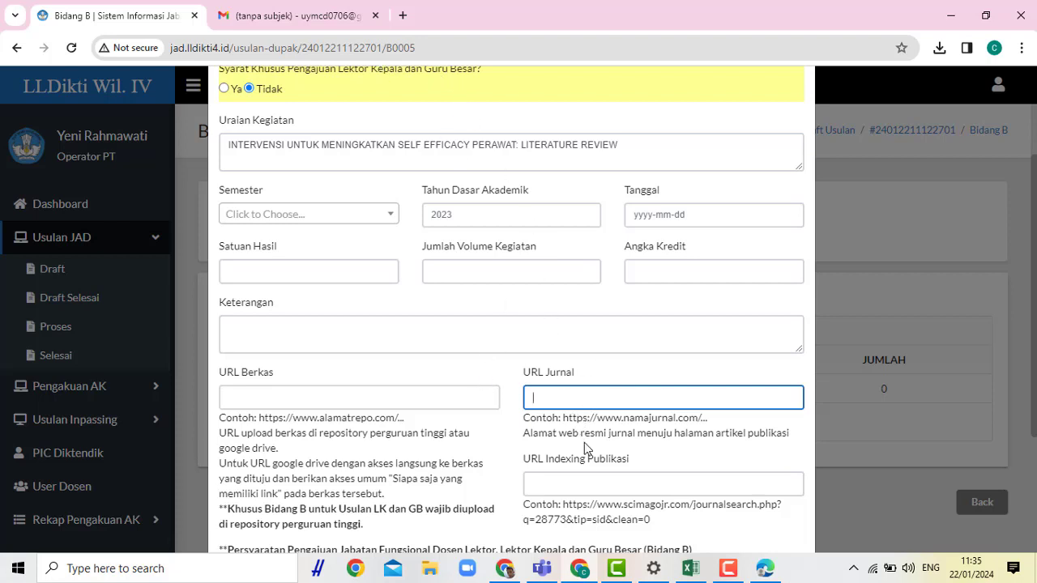
click(585, 483)
click(581, 398)
mouse_move(581, 574)
mouse_move(765, 568)
Step: Select the journal issue page's address in Edge and return to the entry form's URL Jurnal and URL Indexing Publikasi fields without entering it
click(764, 511)
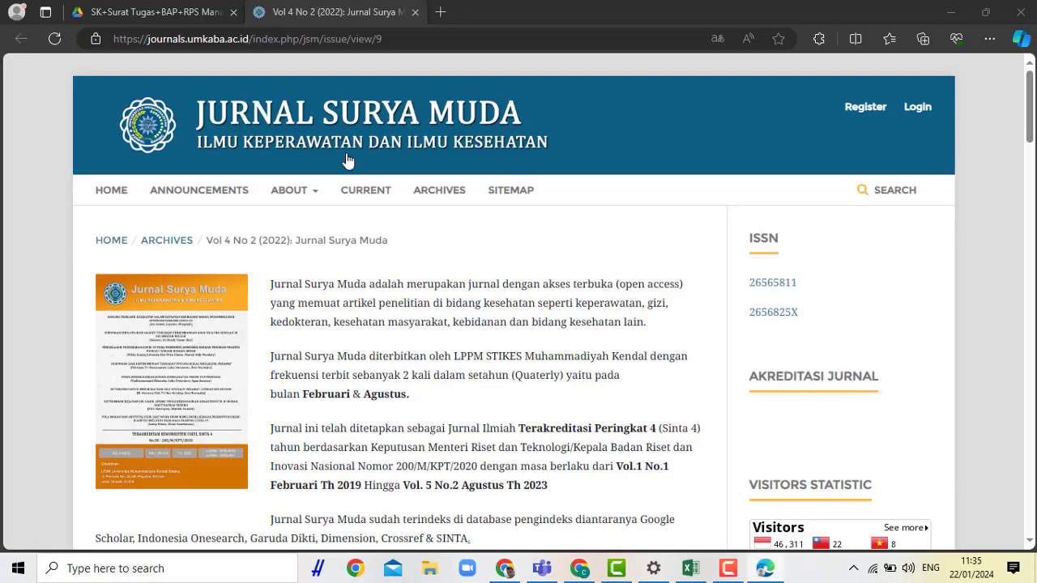
click(379, 37)
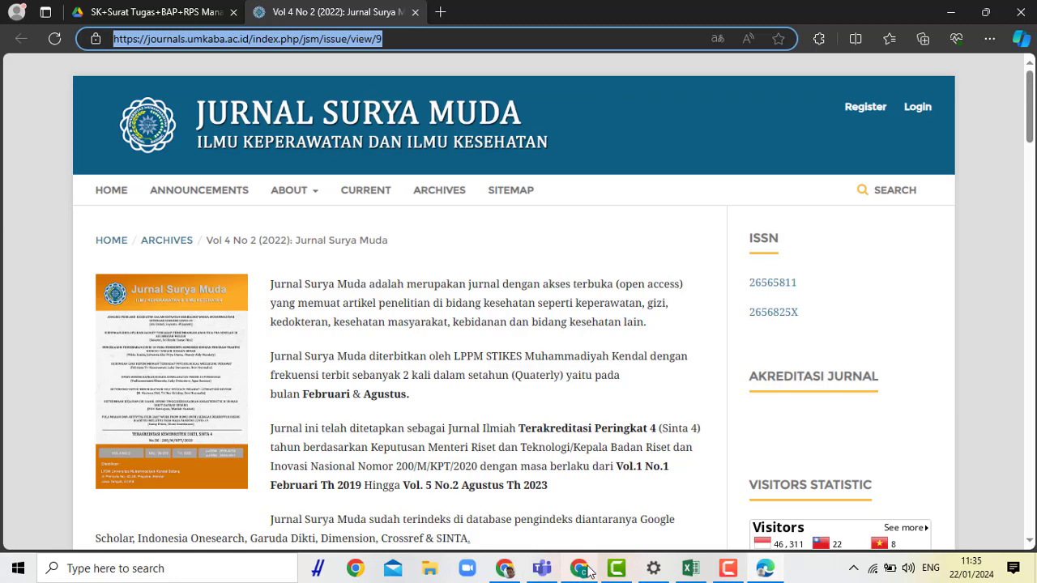
mouse_move(584, 574)
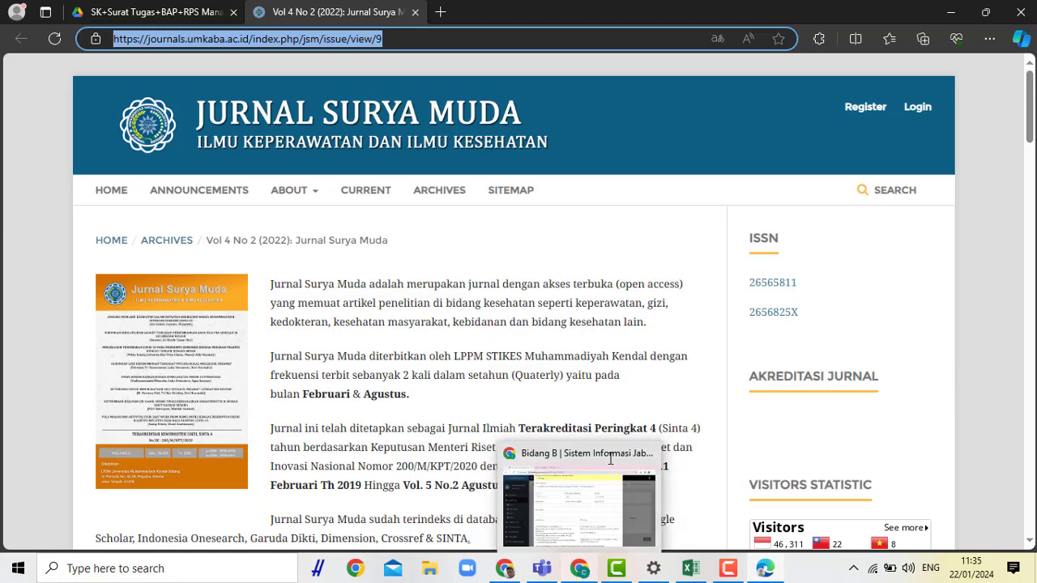
click(578, 502)
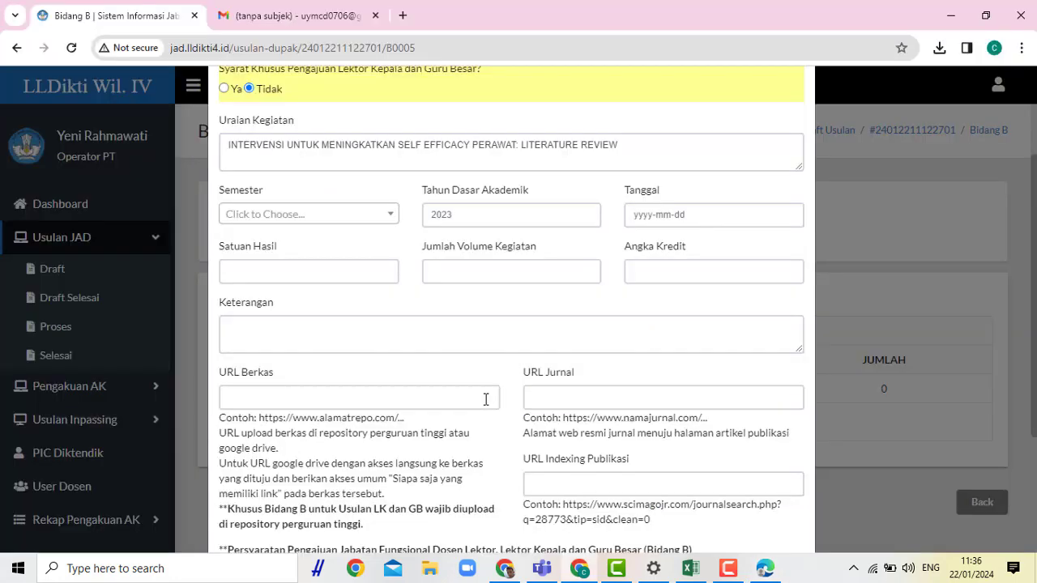
click(609, 399)
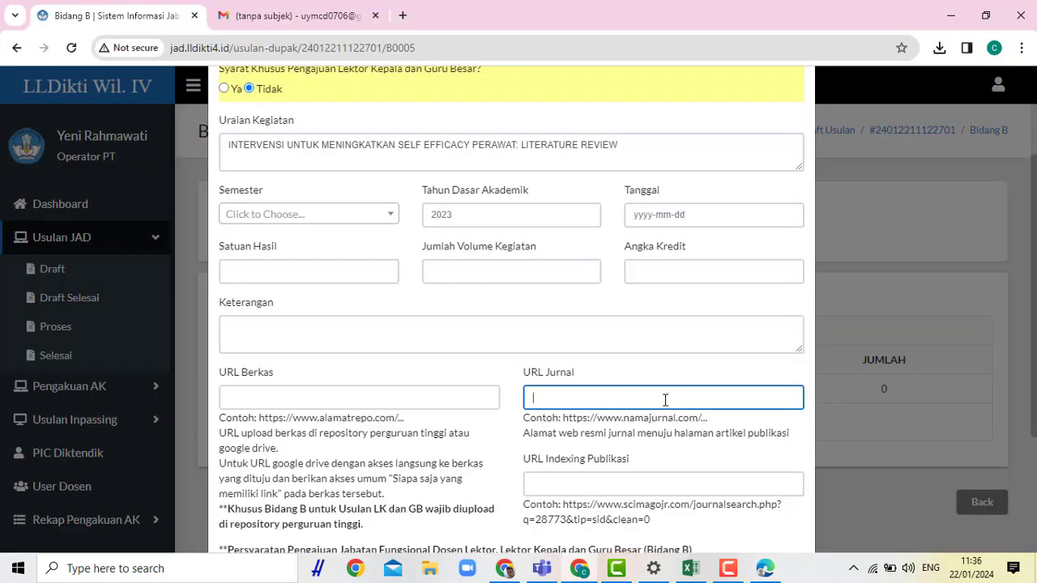
click(694, 485)
click(615, 397)
Step: Switch to the Persiapan JAD workbook in Excel, bring column B into view and open the first article's page link in C25
mouse_move(689, 571)
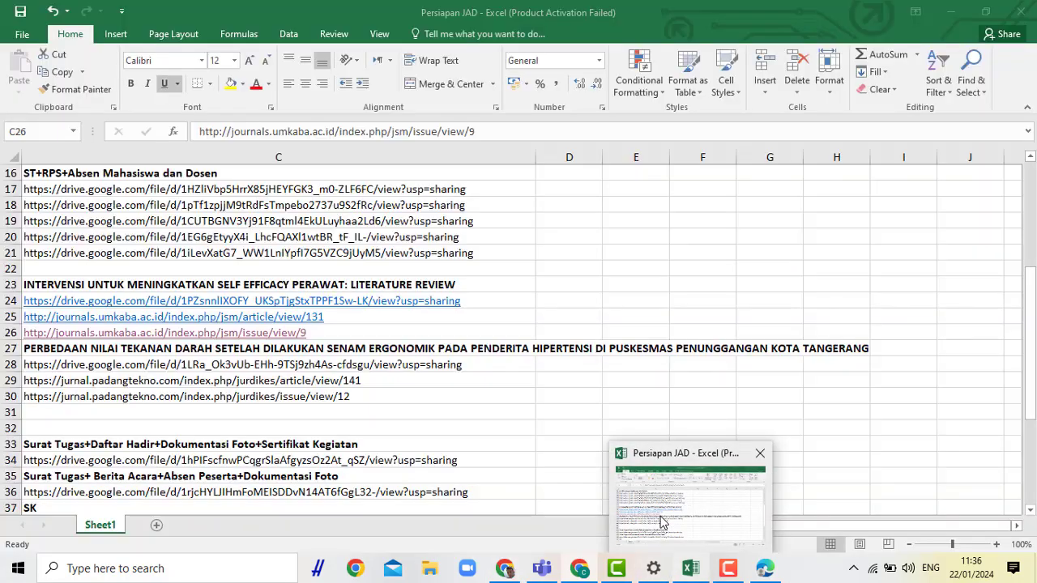
click(660, 523)
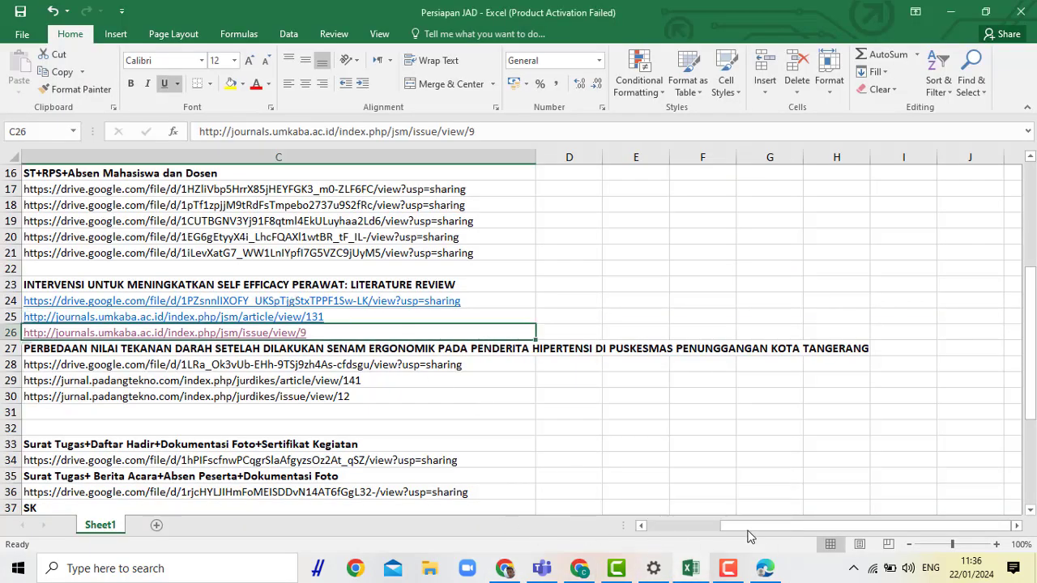
drag(753, 528, 678, 531)
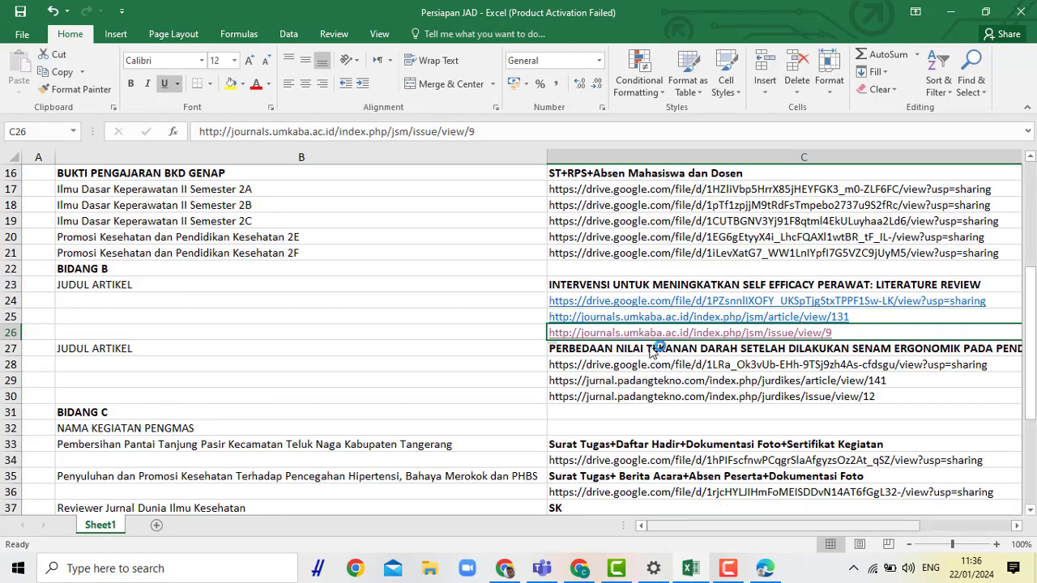
click(662, 319)
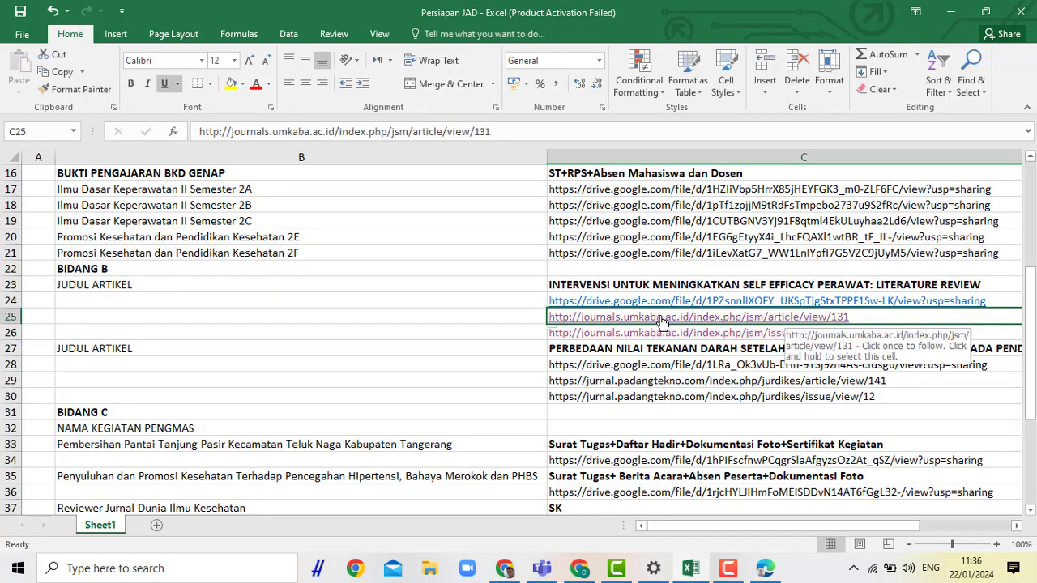
click(662, 320)
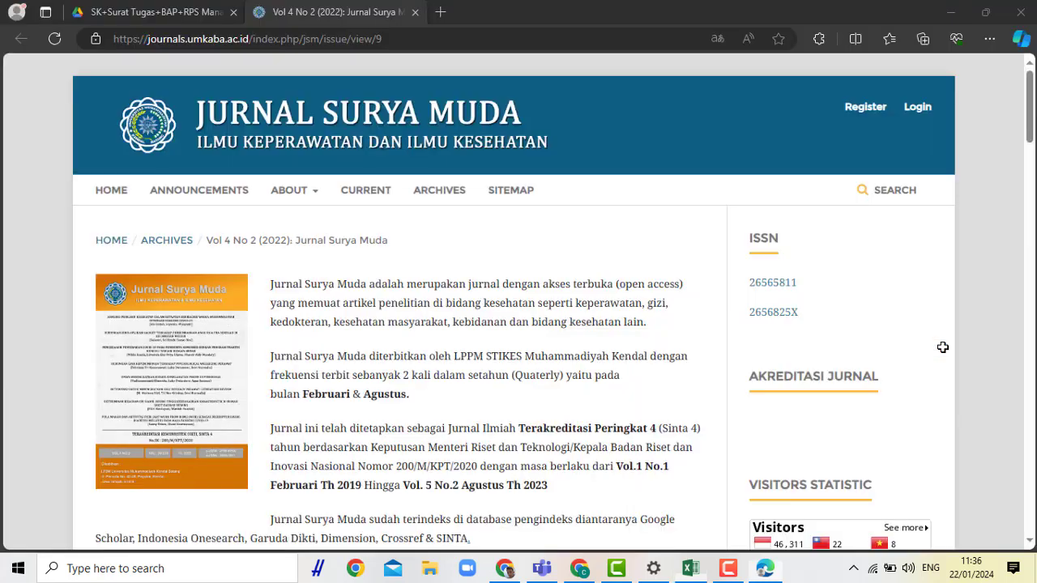
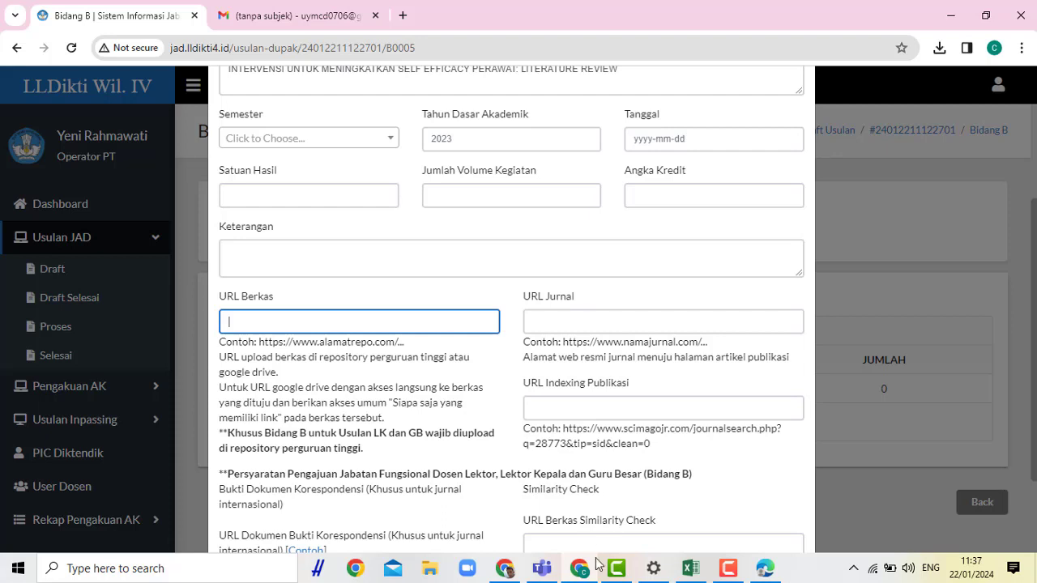
Step: Open the first article's Google Drive link from C24 of the Persiapan JAD workbook, and close its browser tab
mouse_move(581, 576)
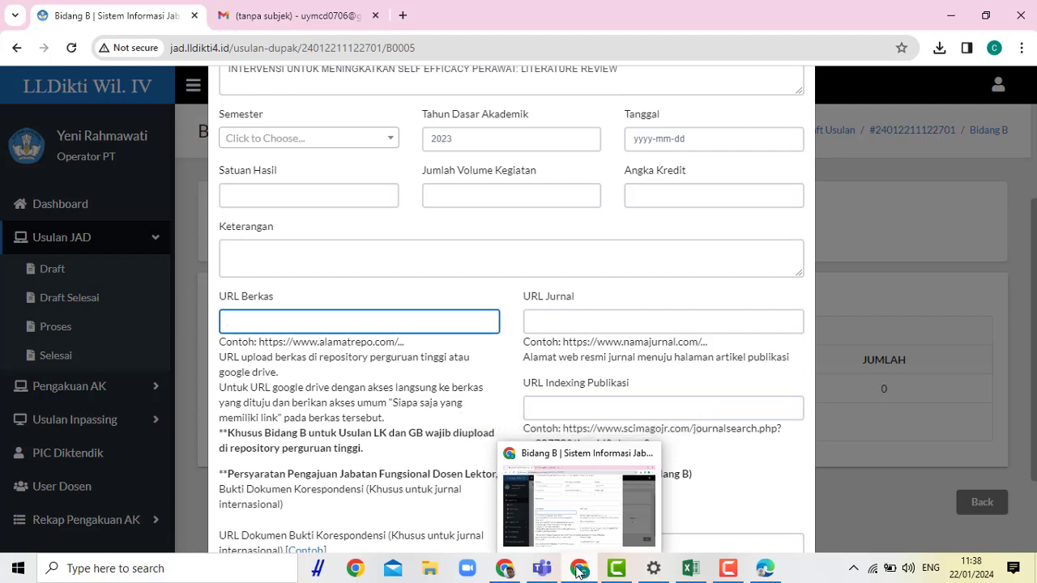
click(672, 403)
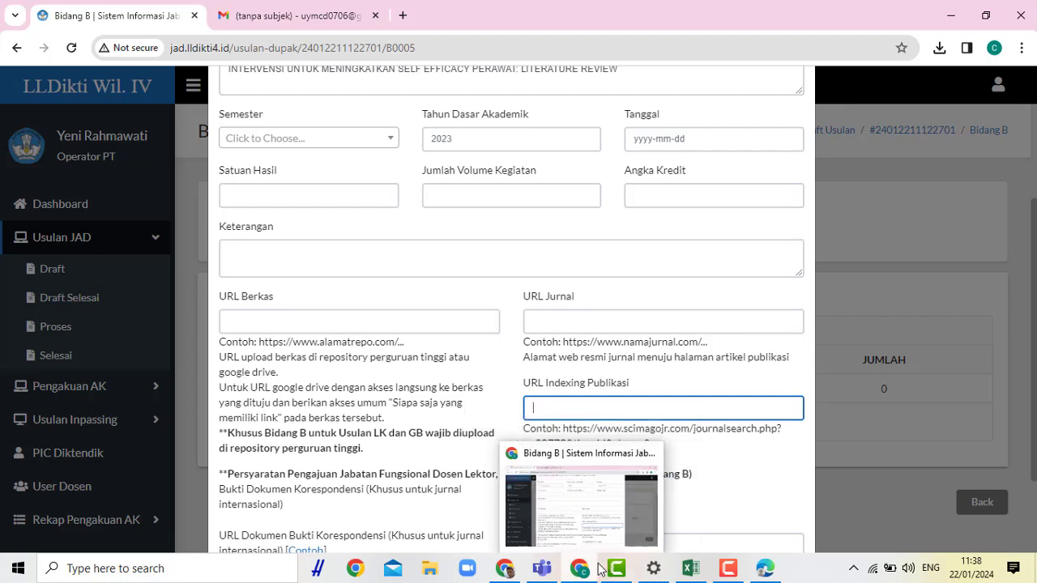
click(687, 572)
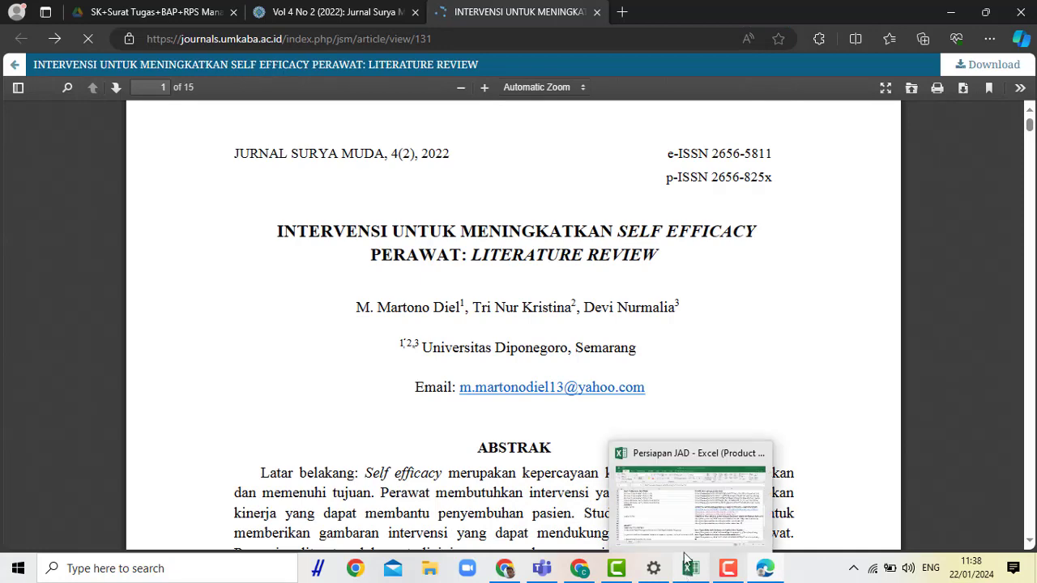
click(687, 571)
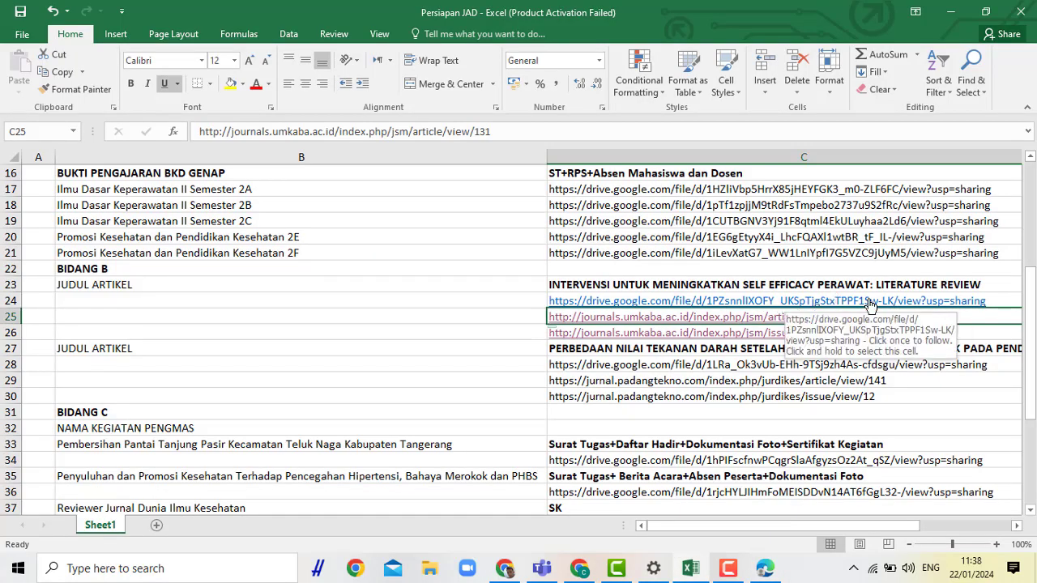
click(871, 305)
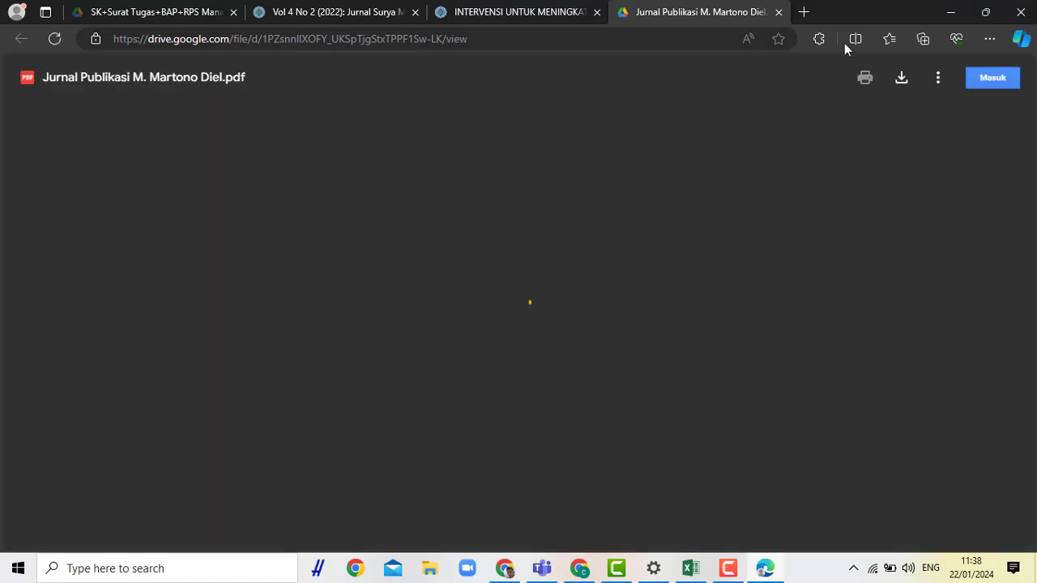
click(779, 13)
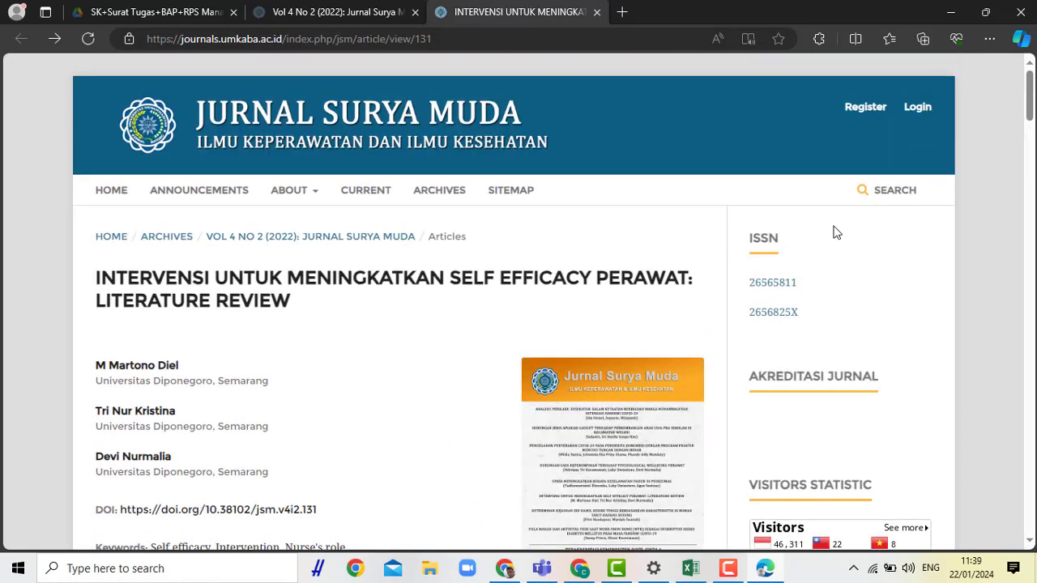
Step: Look through the article page for the journal's indexing, open its Crossref link and select the opened page's address
scroll(840, 269, down, 10)
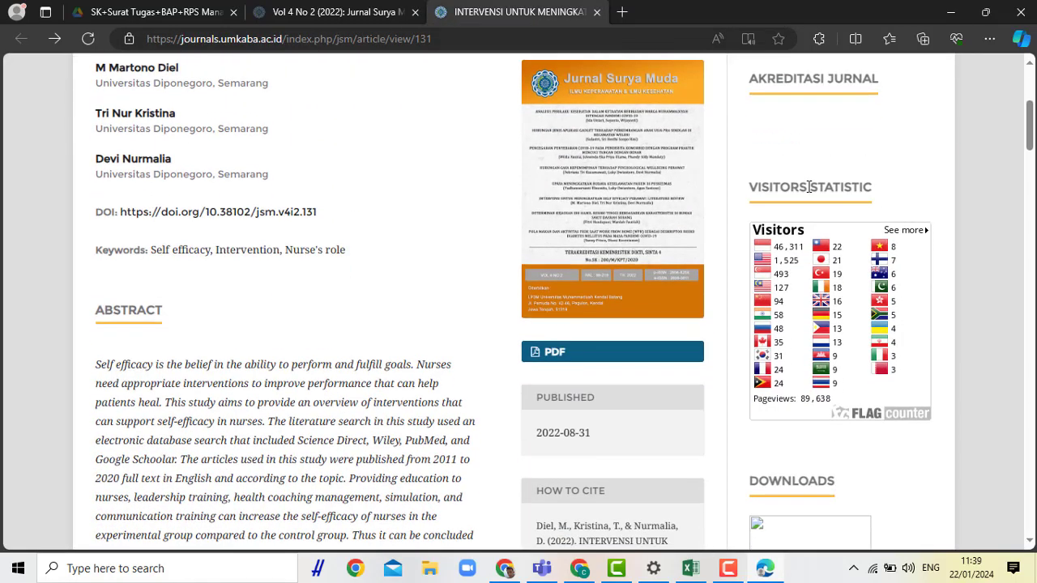
scroll(816, 280, down, 12)
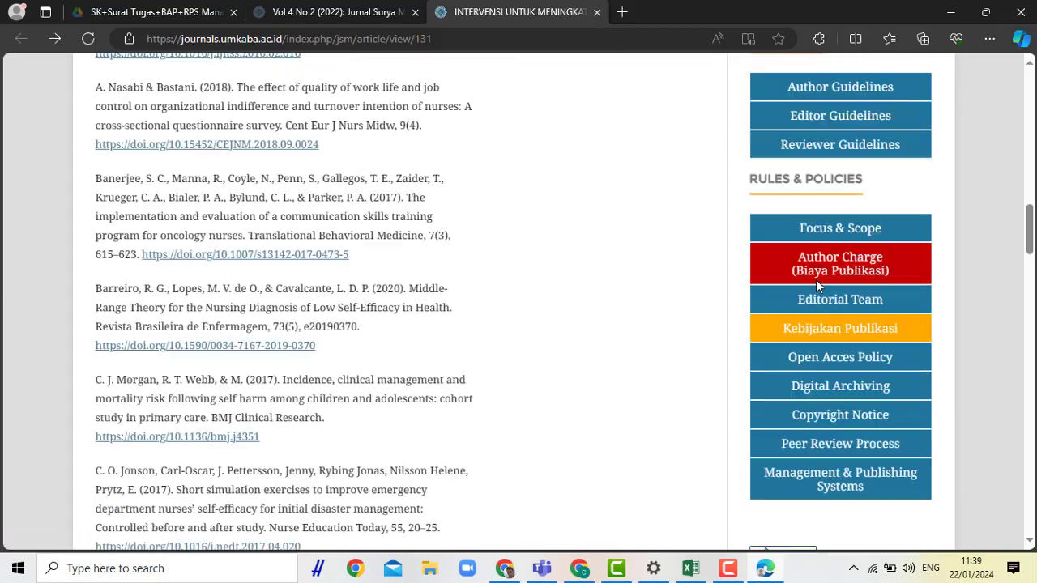
scroll(804, 297, down, 20)
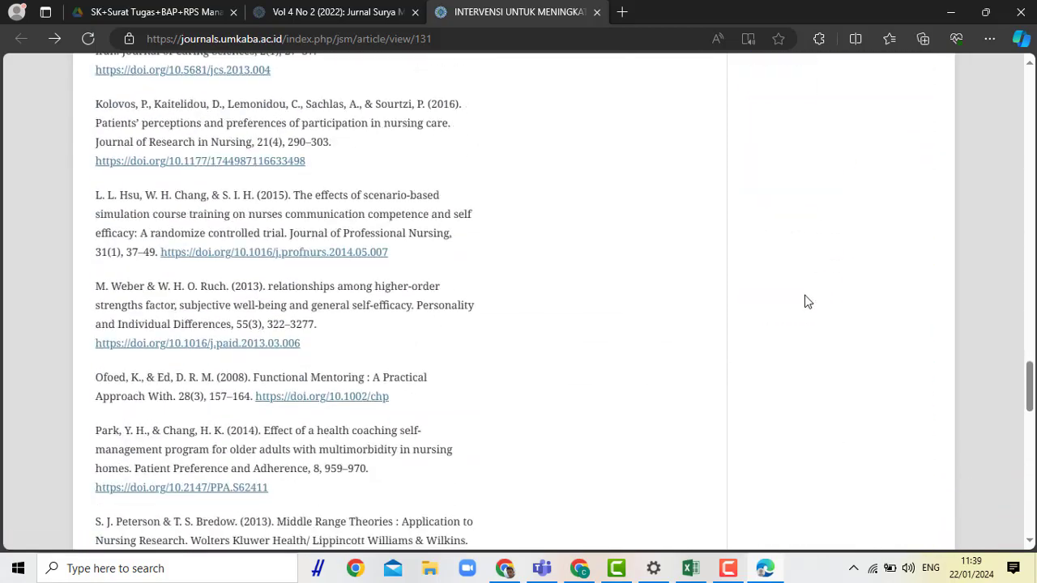
scroll(805, 297, up, 20)
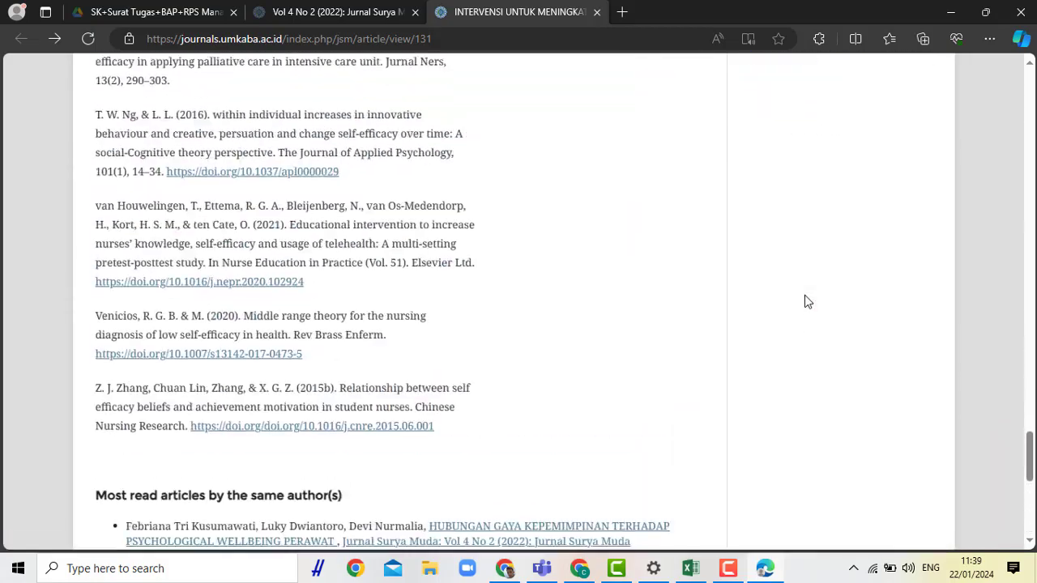
scroll(805, 296, up, 4)
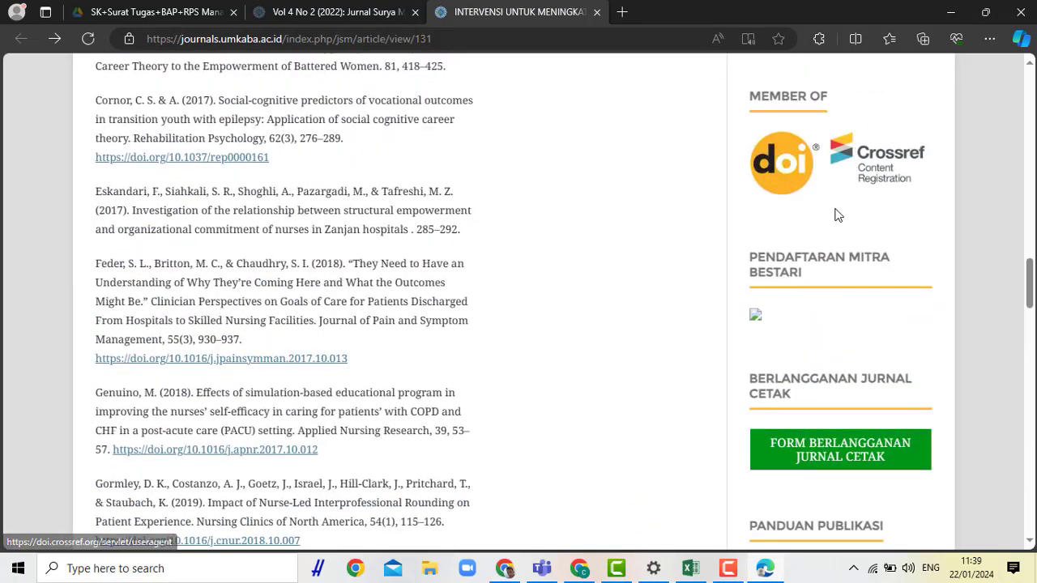
click(894, 171)
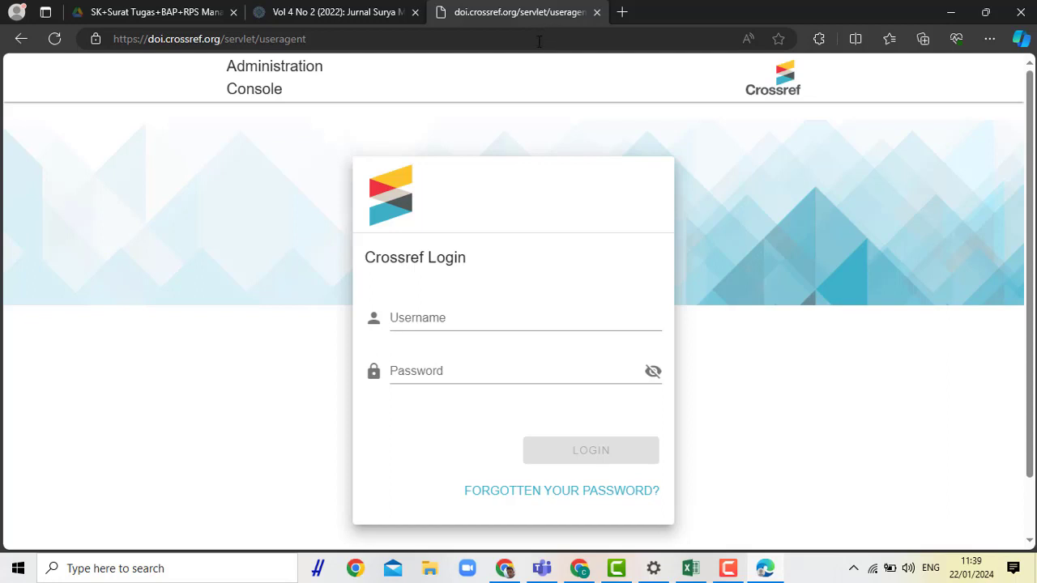
click(391, 38)
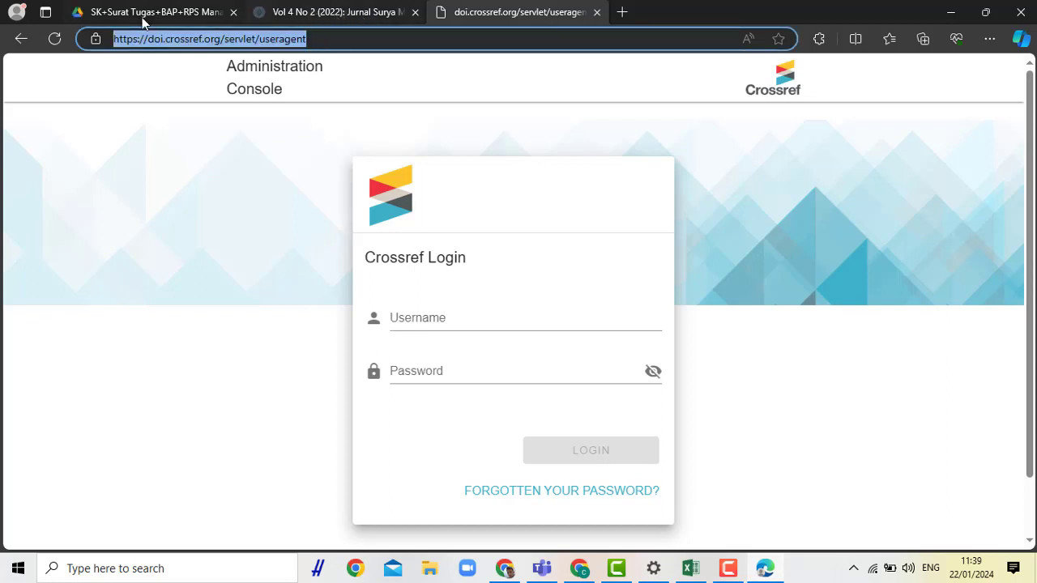
Step: Return to the Bidang B entry form's URL Indexing Publikasi field in the LLDikti IV site and close the form without saving
click(579, 567)
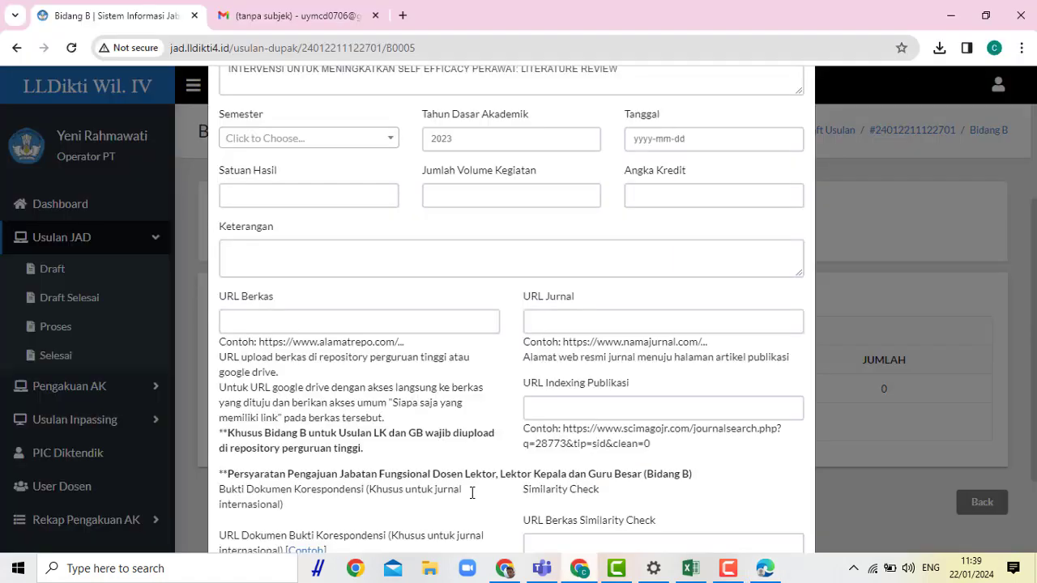
click(551, 408)
scroll(576, 405, down, 2)
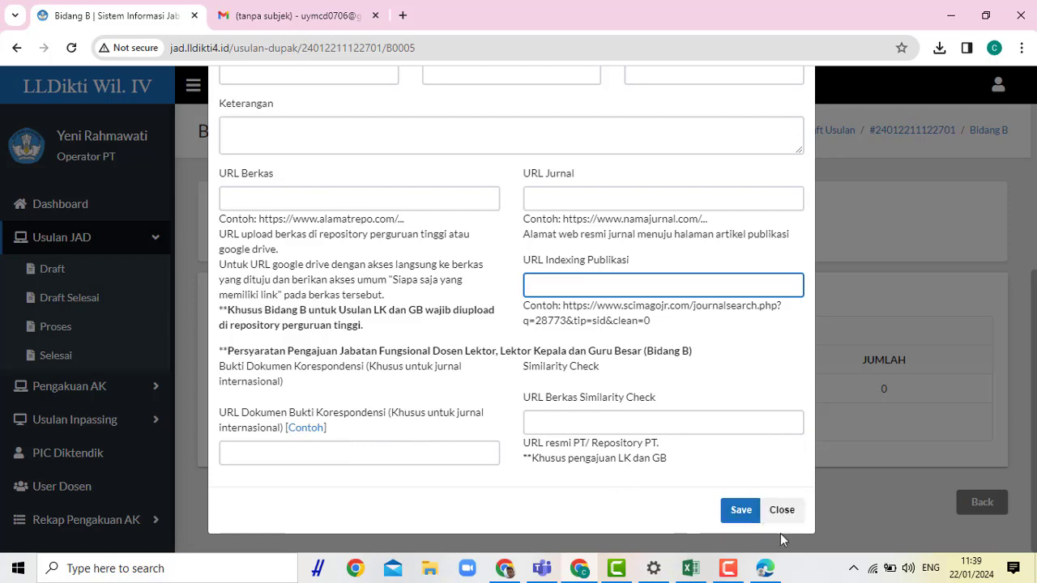
click(782, 509)
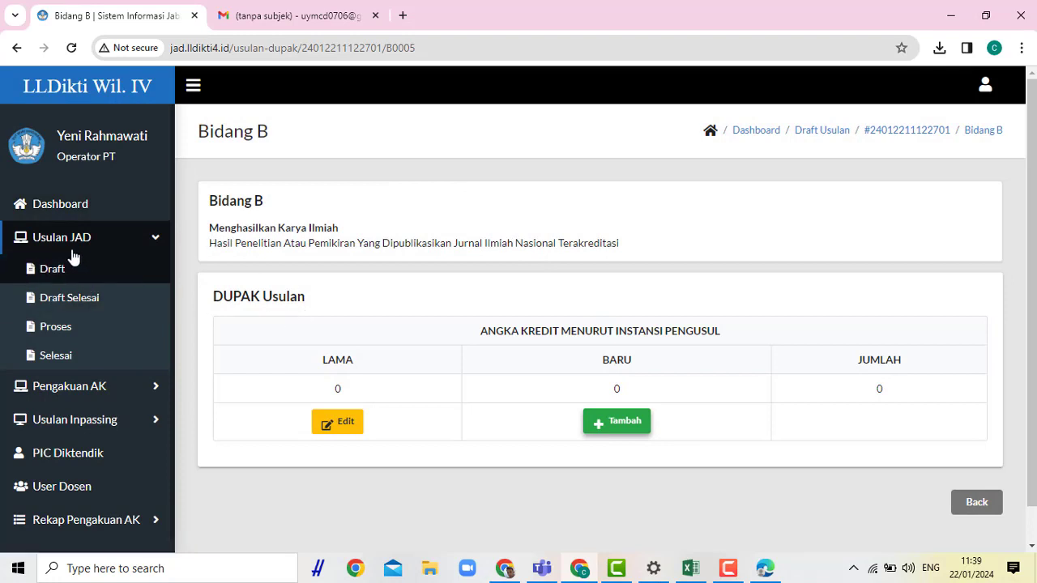
Step: Go back to the draft's Bidang B activity list and look through its journal, seminar and unpublished research items
click(16, 48)
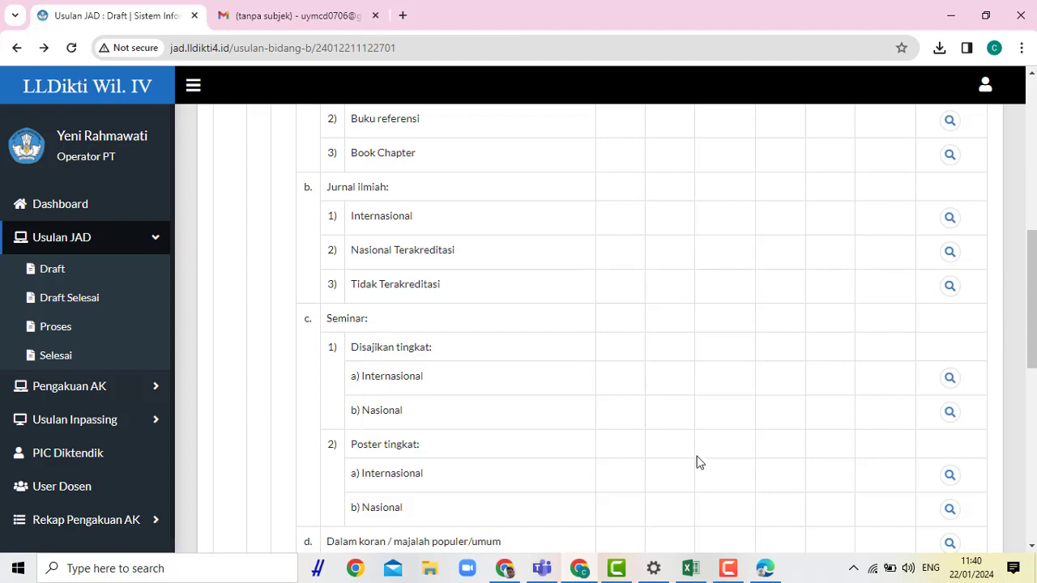
scroll(705, 451, up, 1)
scroll(703, 451, down, 3)
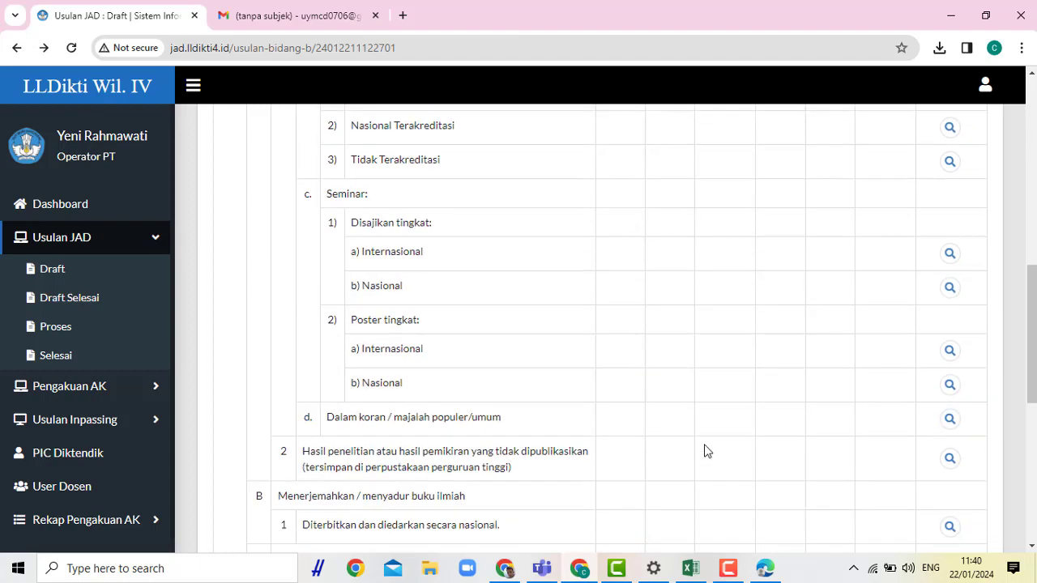
scroll(703, 450, up, 10)
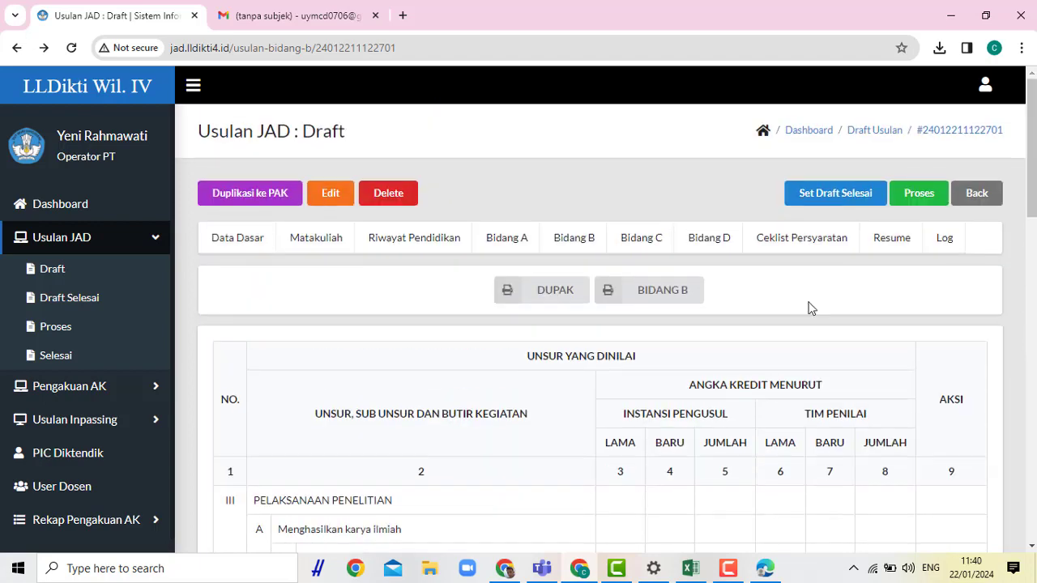
Step: Open the draft's Resume and examine the required and proposed credit points for each Bidang
click(885, 245)
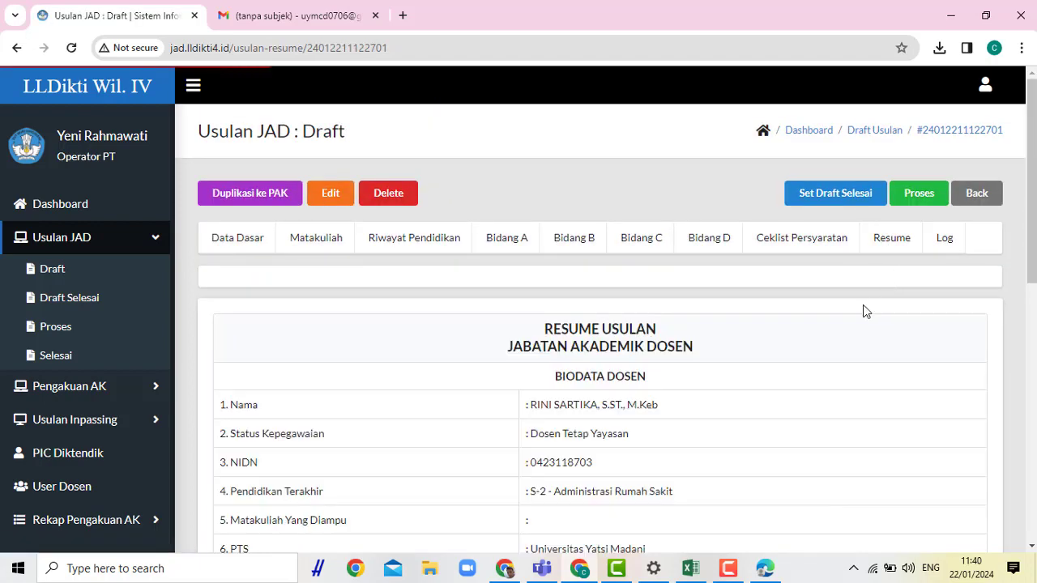
scroll(695, 426, down, 3)
scroll(694, 426, down, 4)
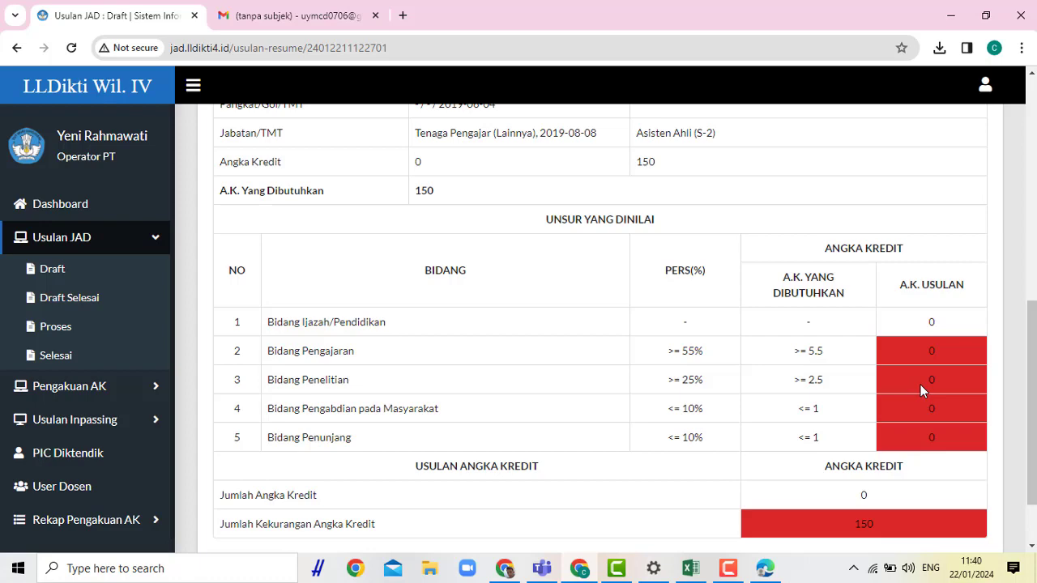
scroll(780, 449, up, 5)
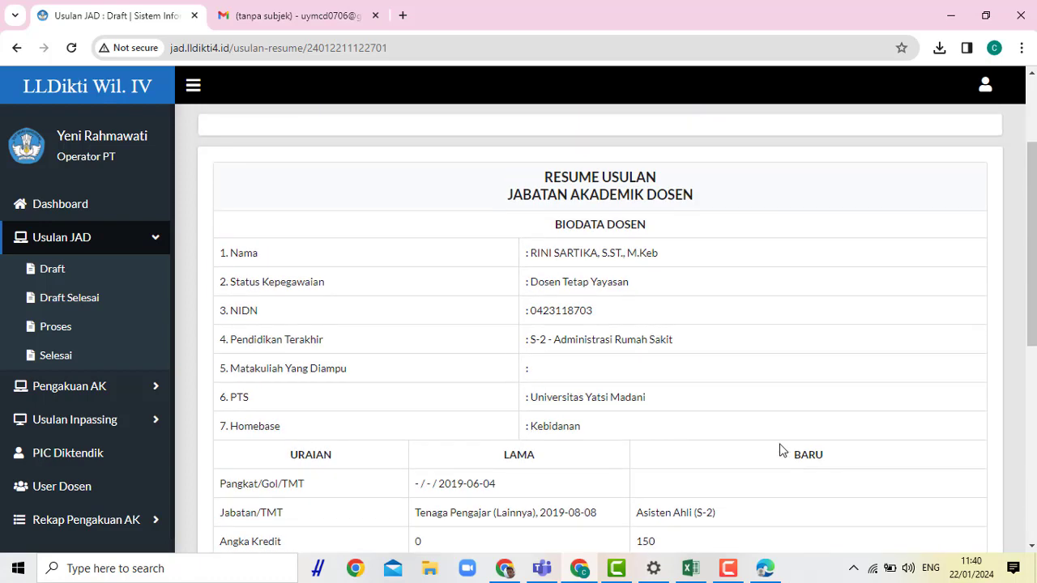
Step: Look through the draft's Resume again, from the lecturer biodata and position data down to the credit points for each Bidang
scroll(786, 451, down, 5)
scroll(883, 445, up, 5)
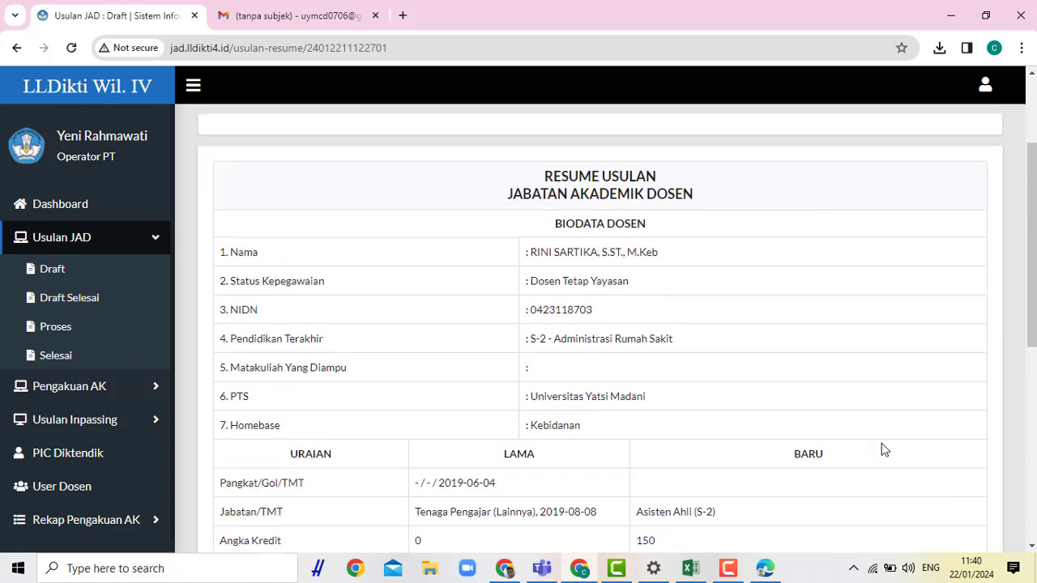
scroll(883, 450, up, 2)
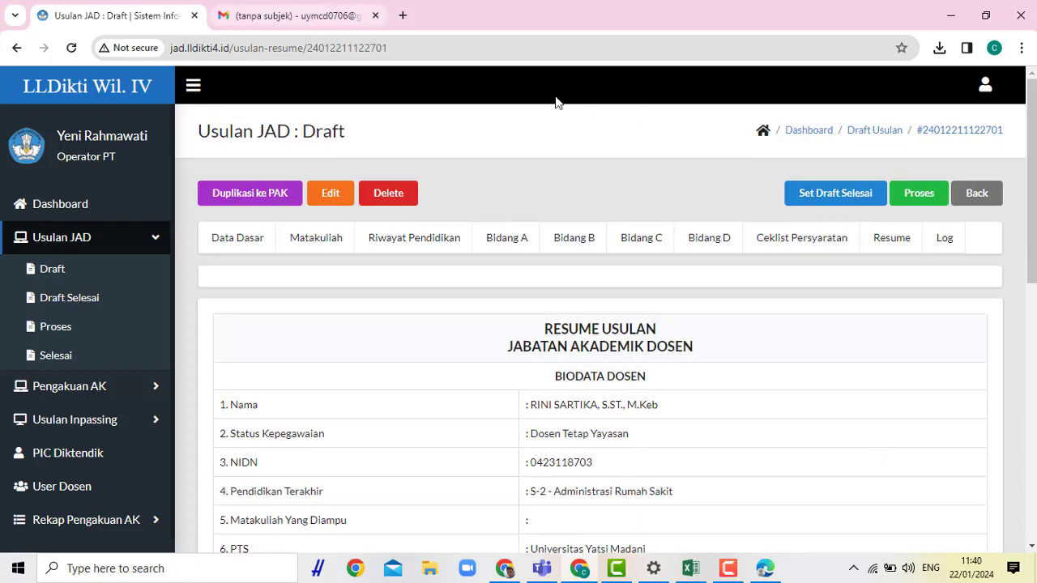
scroll(923, 430, down, 8)
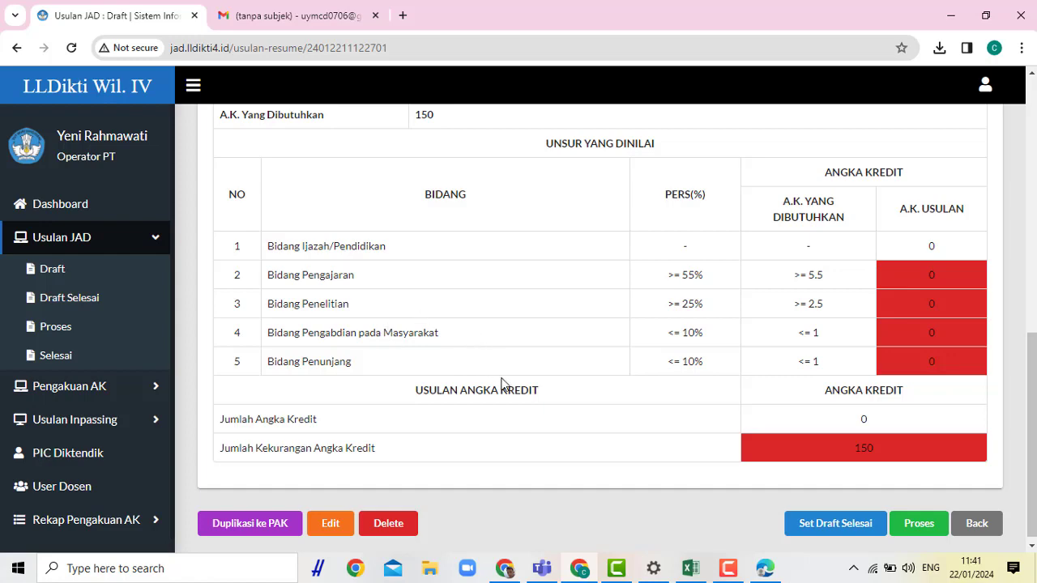
Step: Open the draft's Bidang C activity list and skim it down to the JUMLAH BIDANG C row
scroll(594, 458, up, 15)
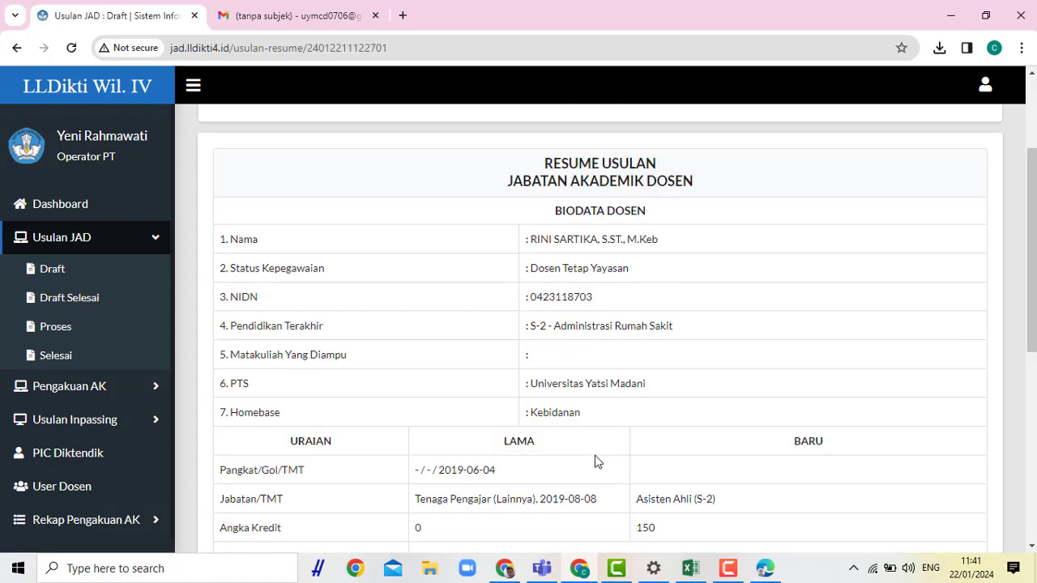
click(641, 242)
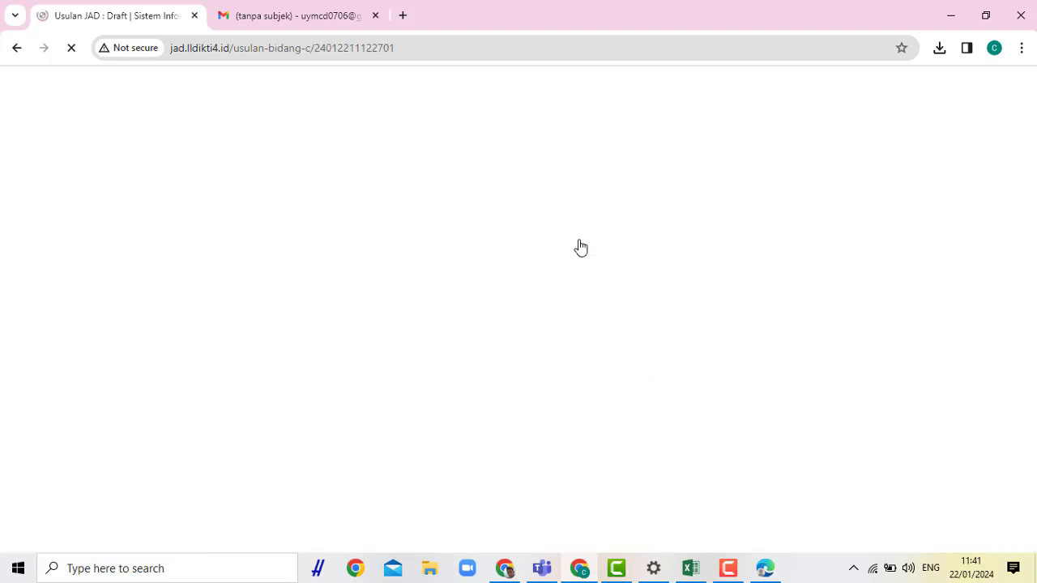
scroll(638, 413, down, 5)
scroll(639, 413, down, 10)
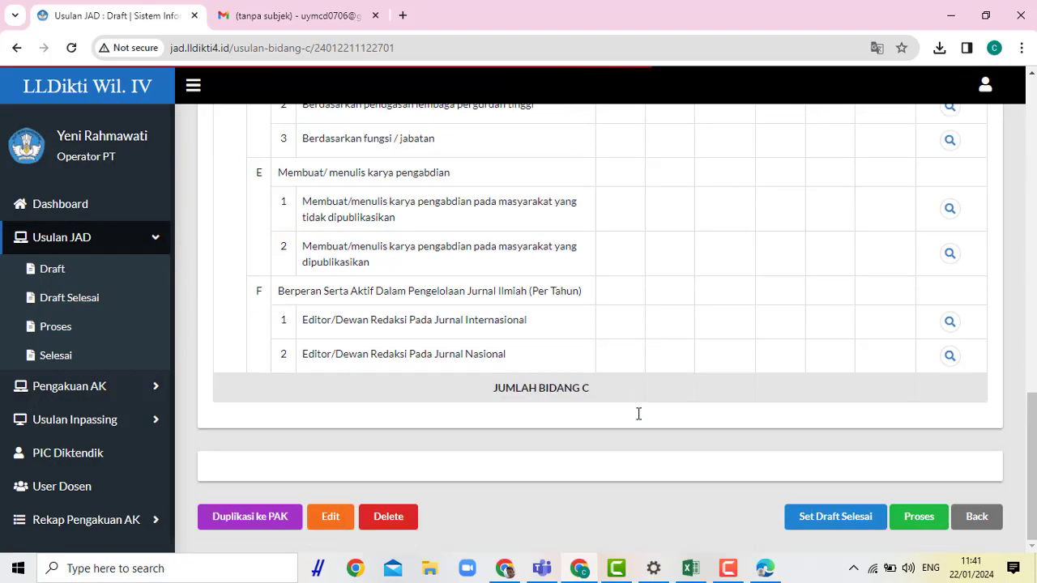
Step: Return to the draft's Bidang B list and look through its research, translation, editing, patent and art work items
scroll(623, 430, up, 15)
click(574, 237)
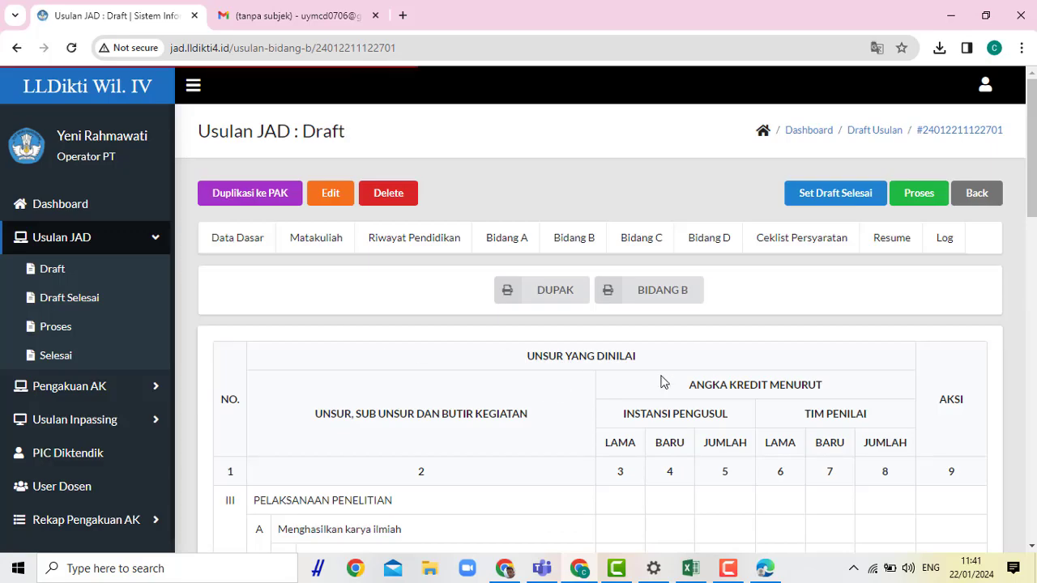
scroll(666, 390, down, 10)
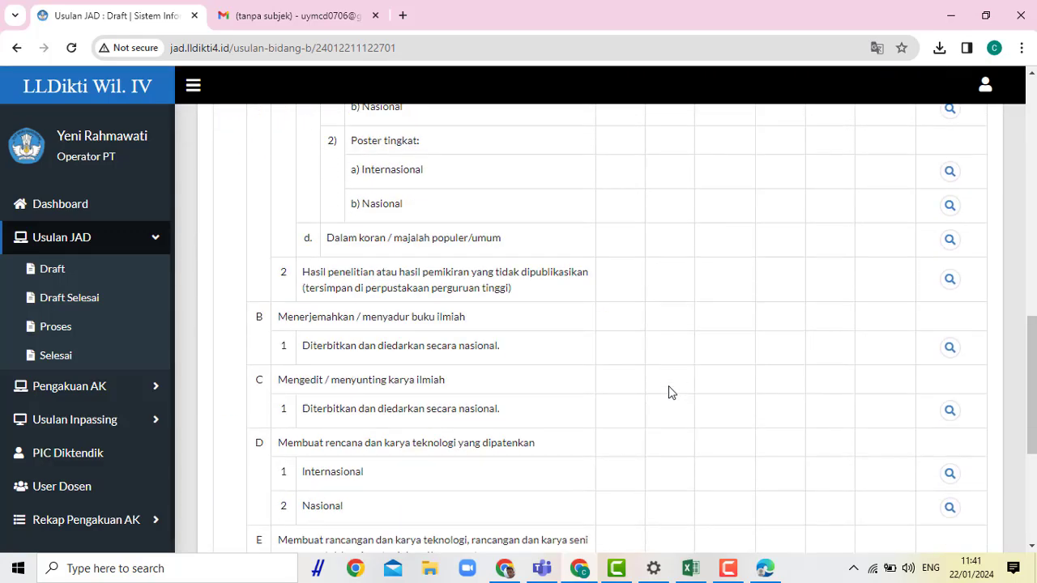
scroll(669, 392, down, 1)
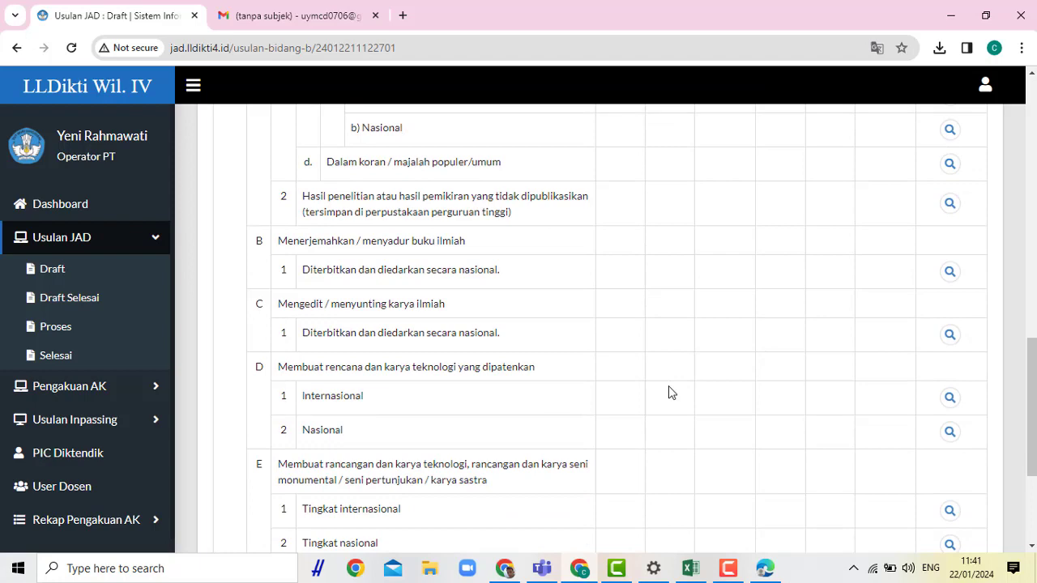
scroll(669, 392, down, 2)
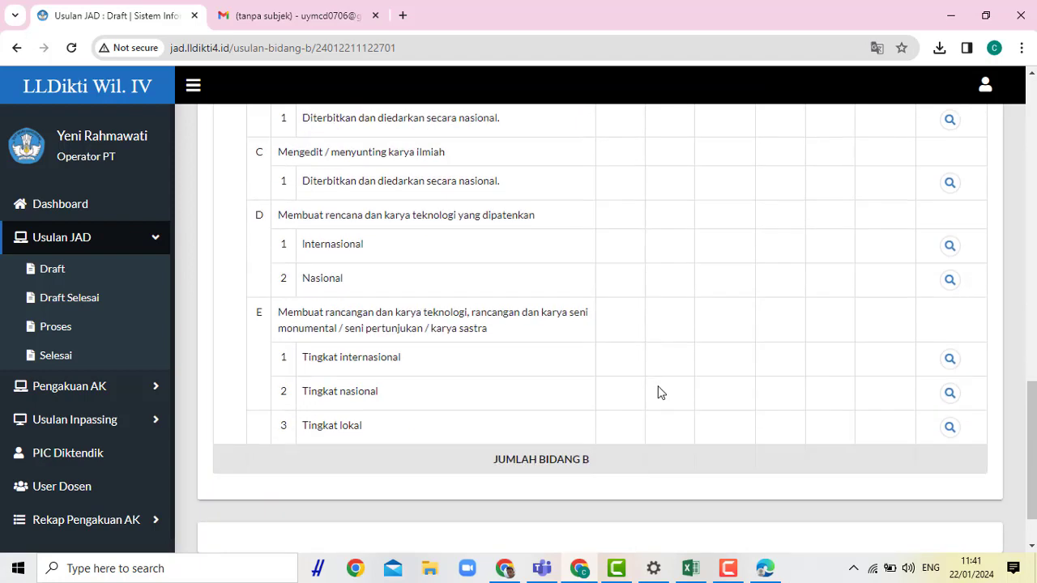
Step: Reopen the Bidang C list and examine its community training, public service, written work and journal management items
scroll(658, 393, up, 15)
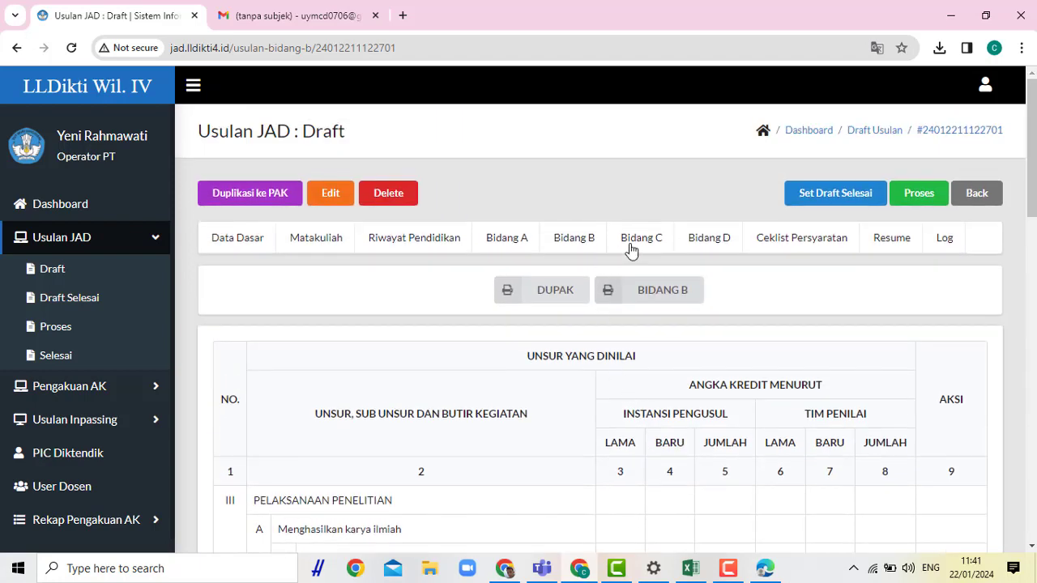
click(640, 243)
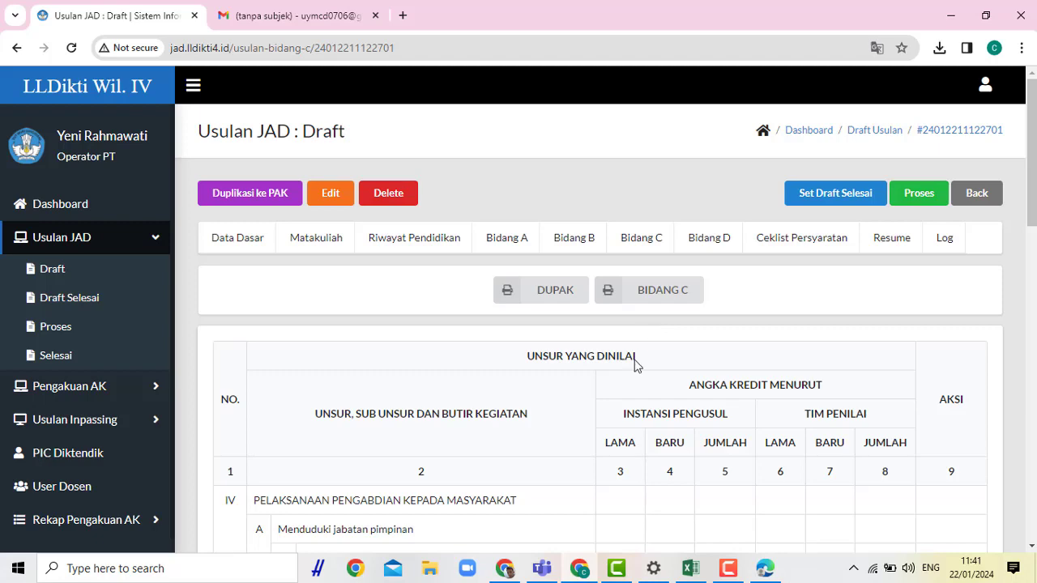
scroll(634, 370, down, 7)
scroll(634, 390, down, 1)
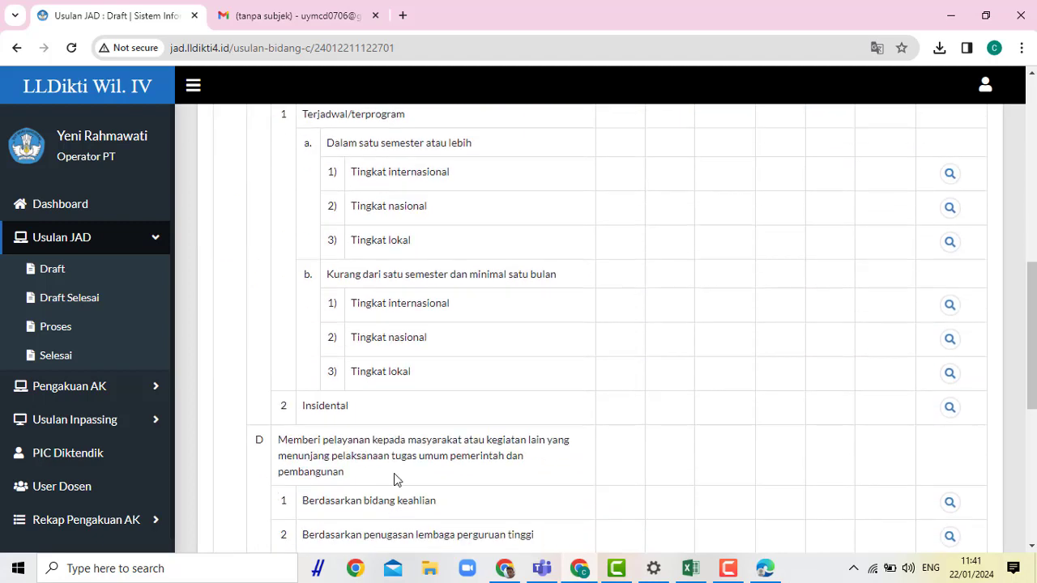
scroll(397, 478, down, 2)
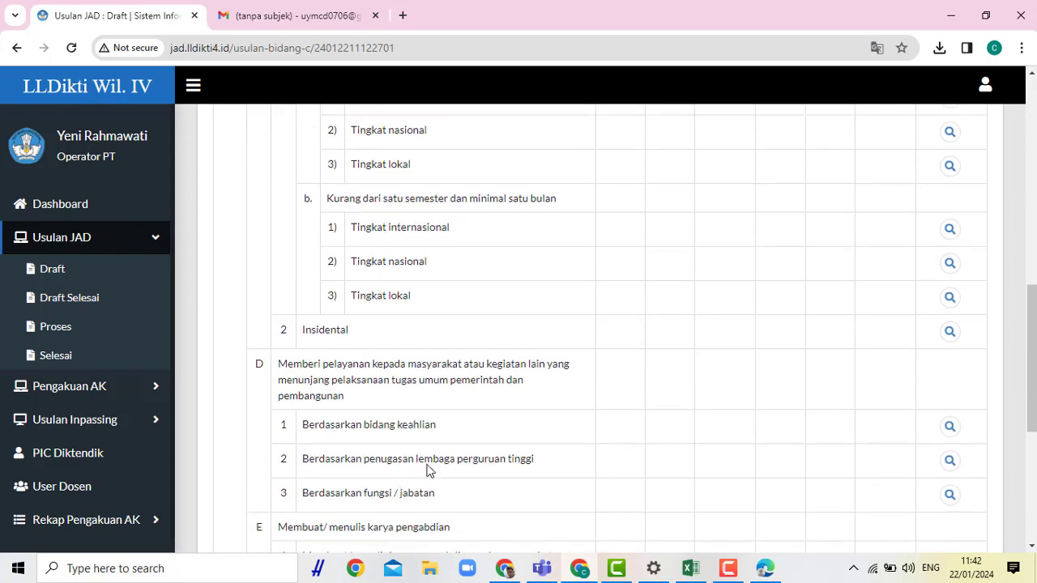
scroll(458, 467, down, 2)
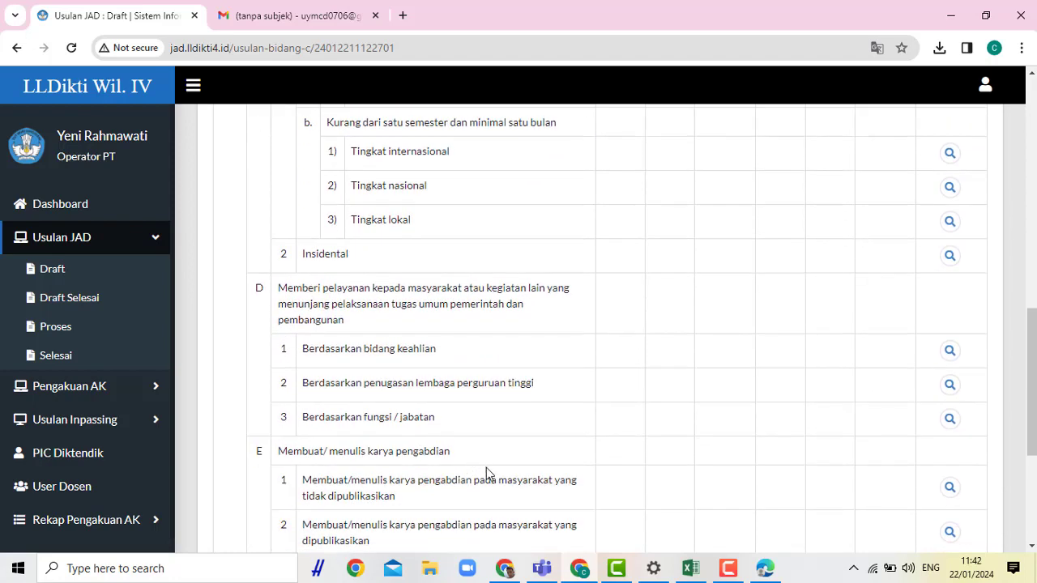
scroll(486, 473, down, 2)
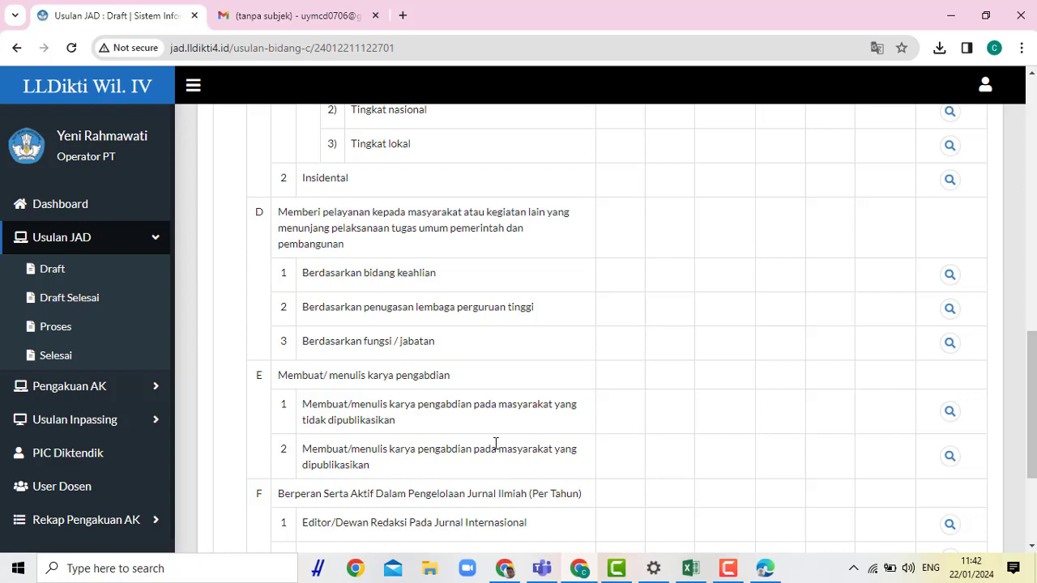
scroll(495, 444, down, 4)
scroll(495, 443, up, 4)
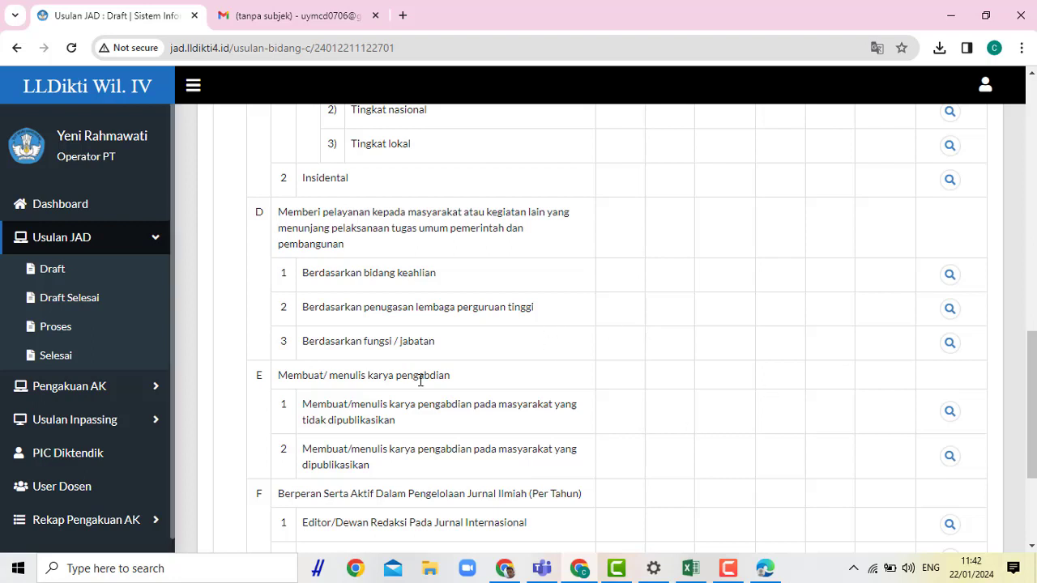
Step: Review the Bidang C items from the start of the list again, down to the journal editor roles in section F
scroll(419, 381, up, 4)
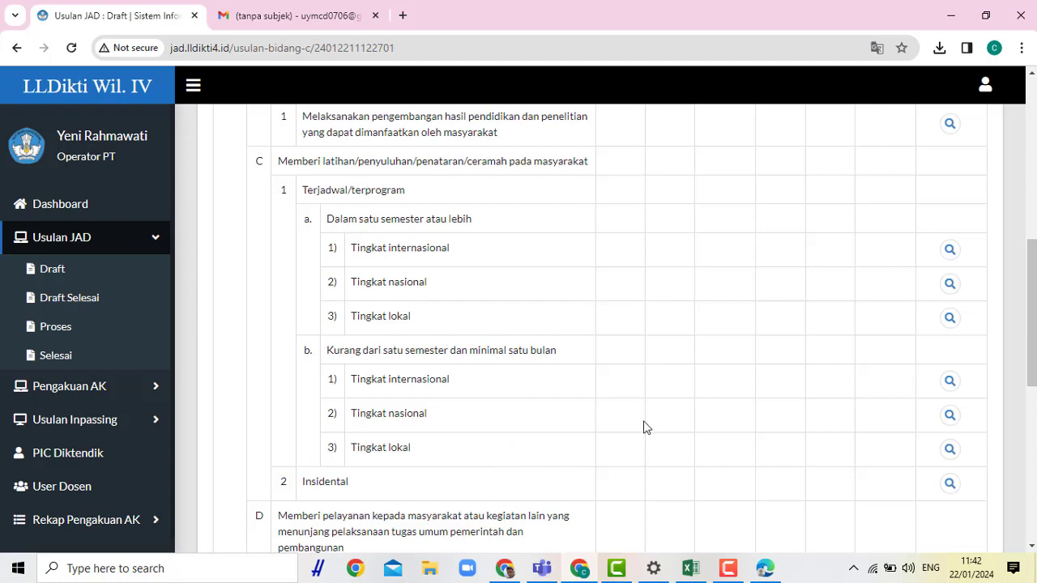
scroll(384, 394, up, 2)
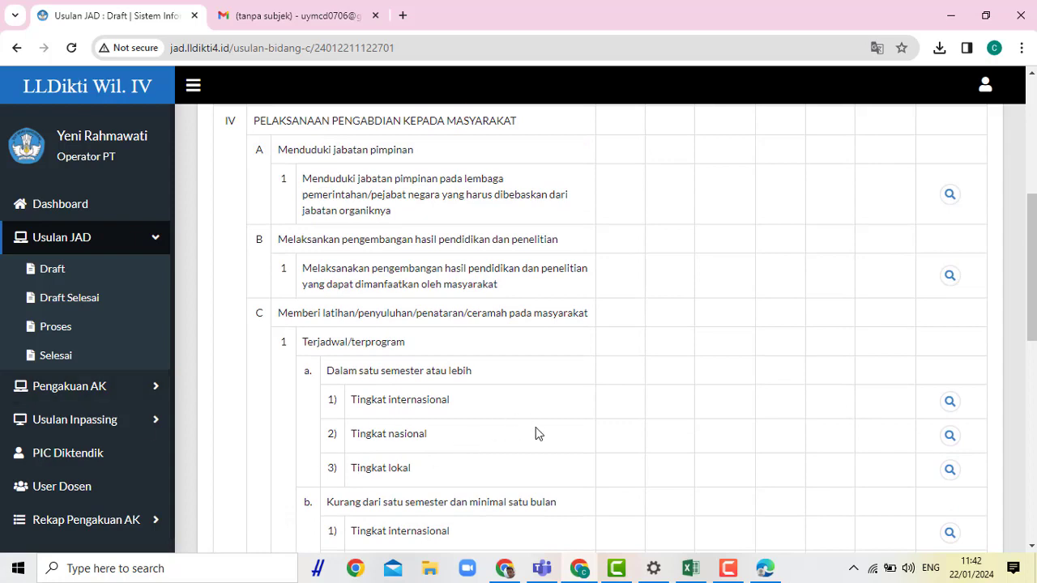
scroll(535, 432, down, 1)
scroll(584, 331, up, 4)
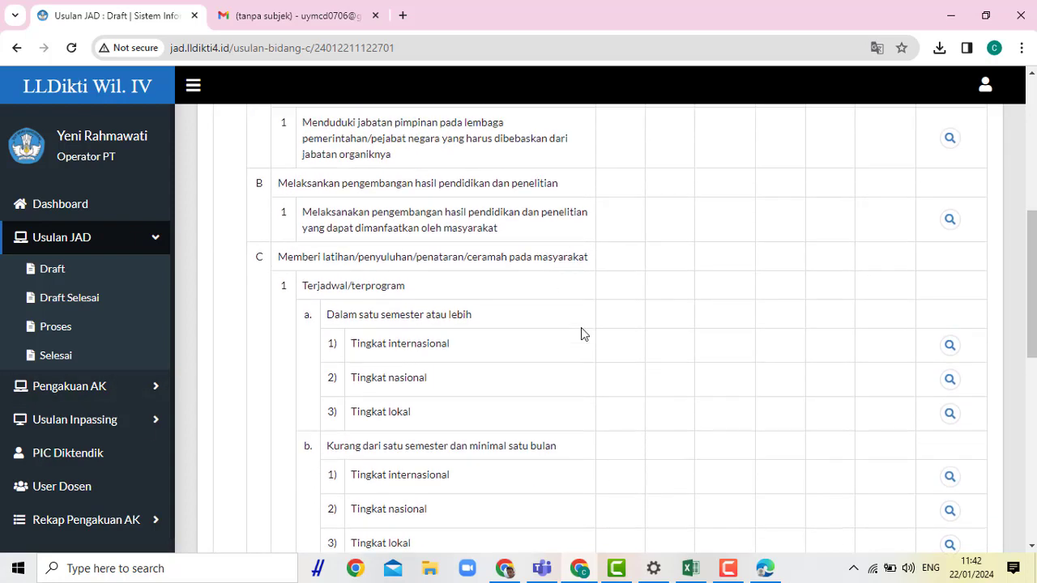
scroll(637, 298, up, 2)
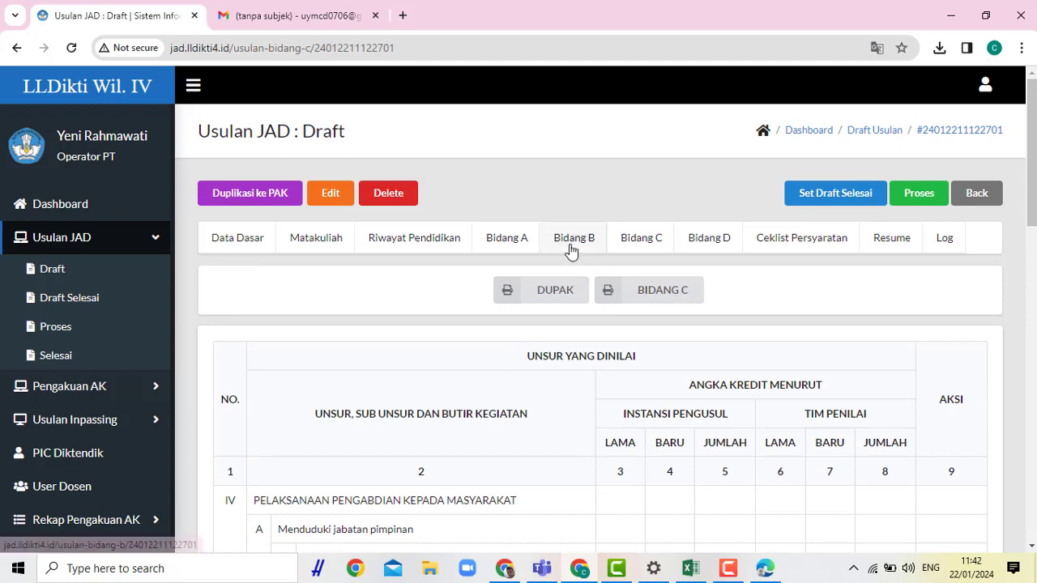
scroll(551, 421, down, 10)
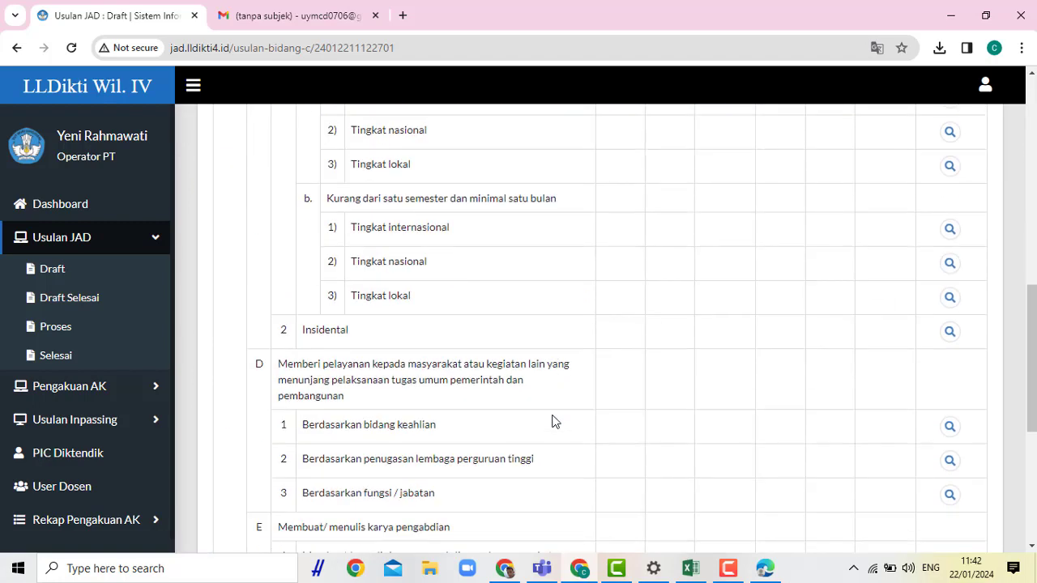
scroll(551, 421, down, 4)
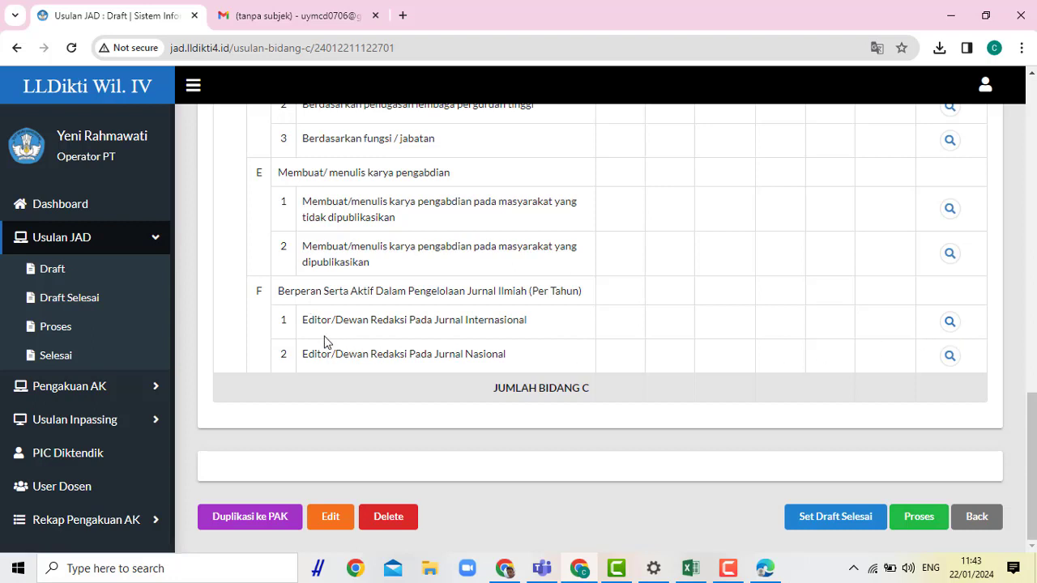
Step: Open a new entry form for Editor/Dewan Redaksi Pada Jurnal Internasional, examine its fields and return to the Bidang C list without saving
click(951, 323)
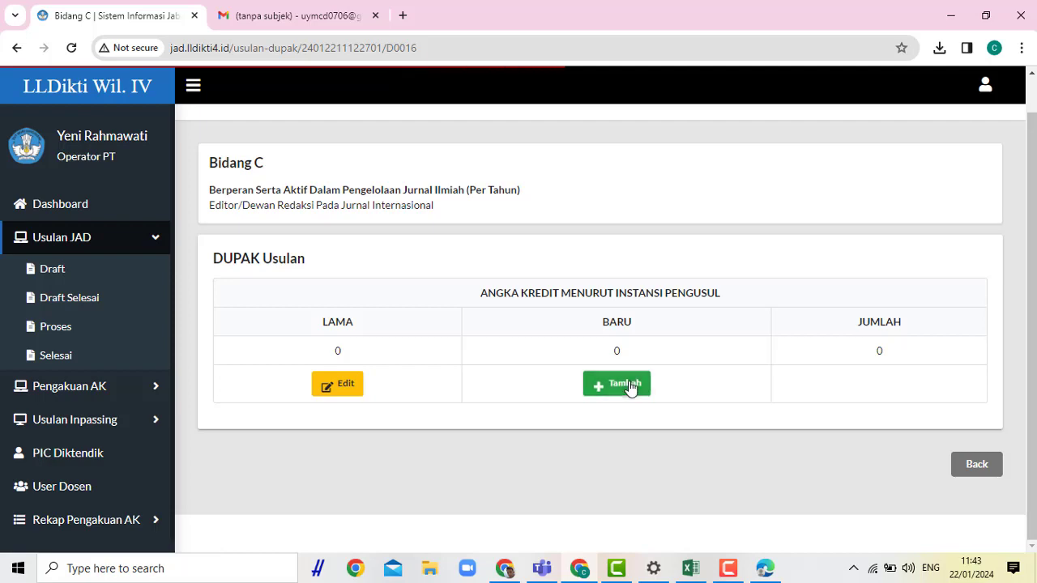
click(628, 382)
scroll(579, 402, down, 3)
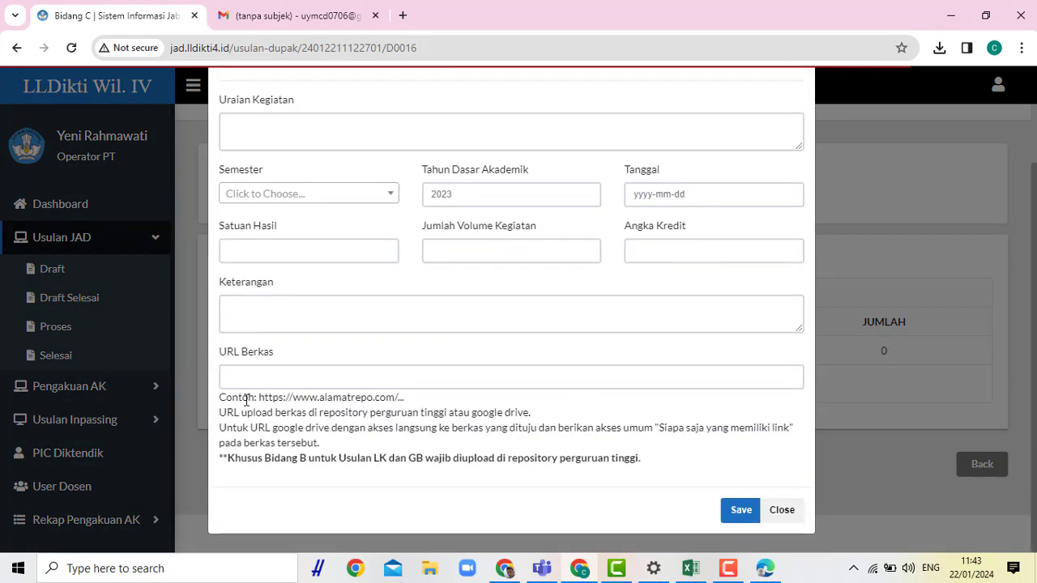
scroll(557, 431, up, 3)
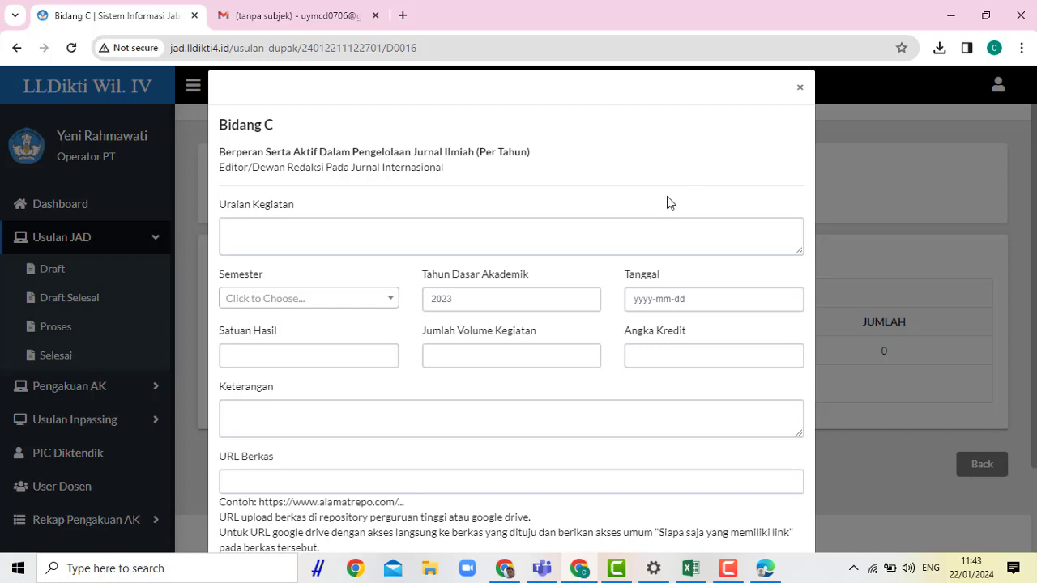
key(alt+Left)
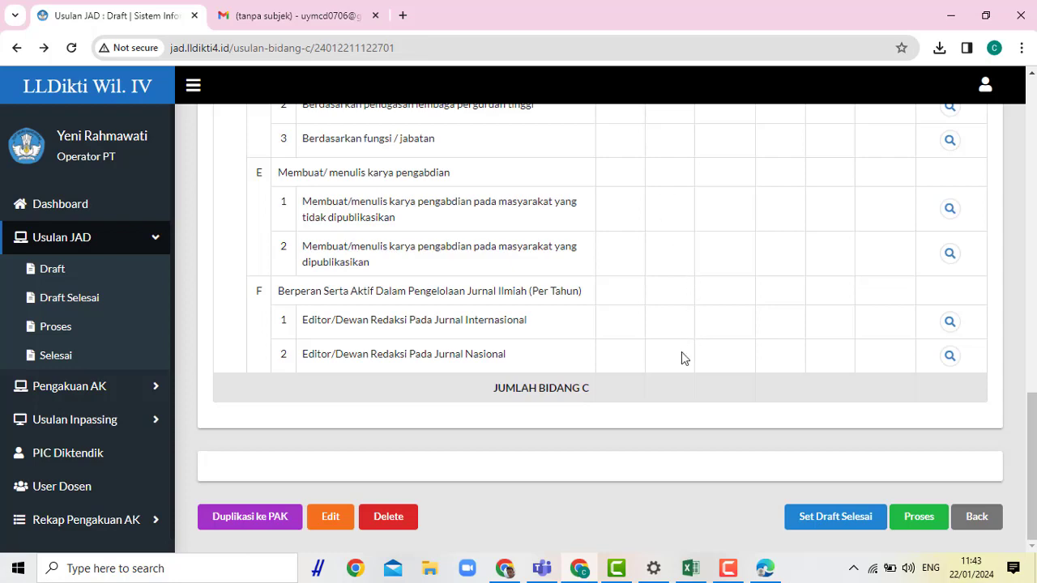
Step: Open the draft's Bidang D list and look through its college committee, government committee and professional organisation membership items
scroll(684, 334, up, 10)
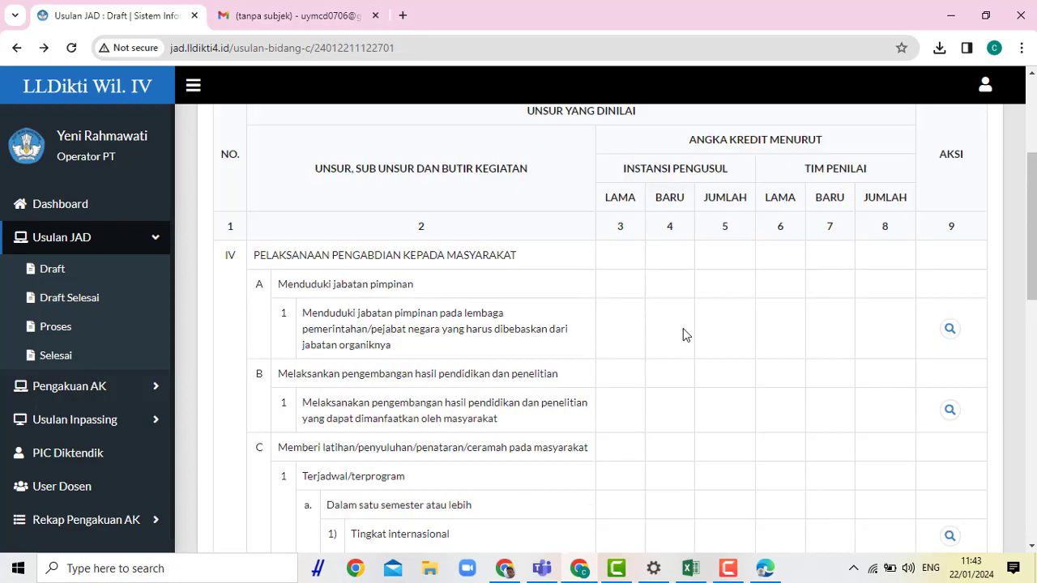
scroll(683, 328, up, 3)
click(711, 238)
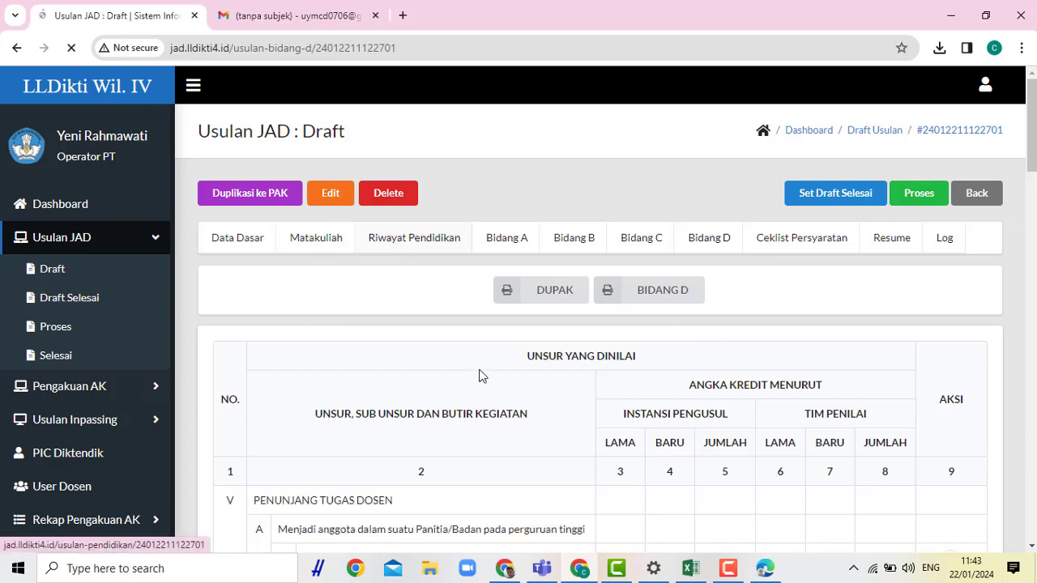
scroll(490, 452, down, 1)
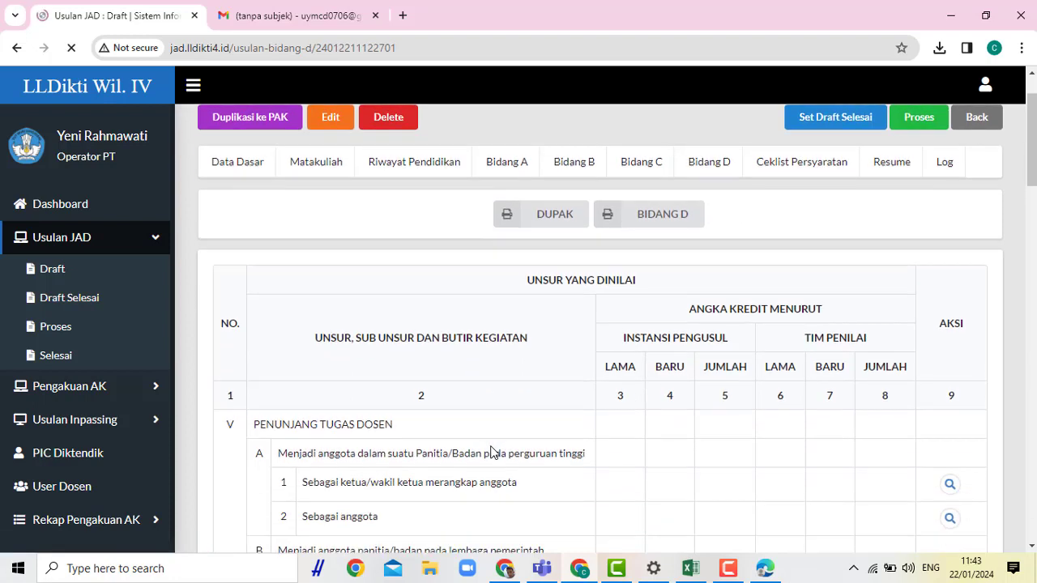
scroll(490, 452, down, 1)
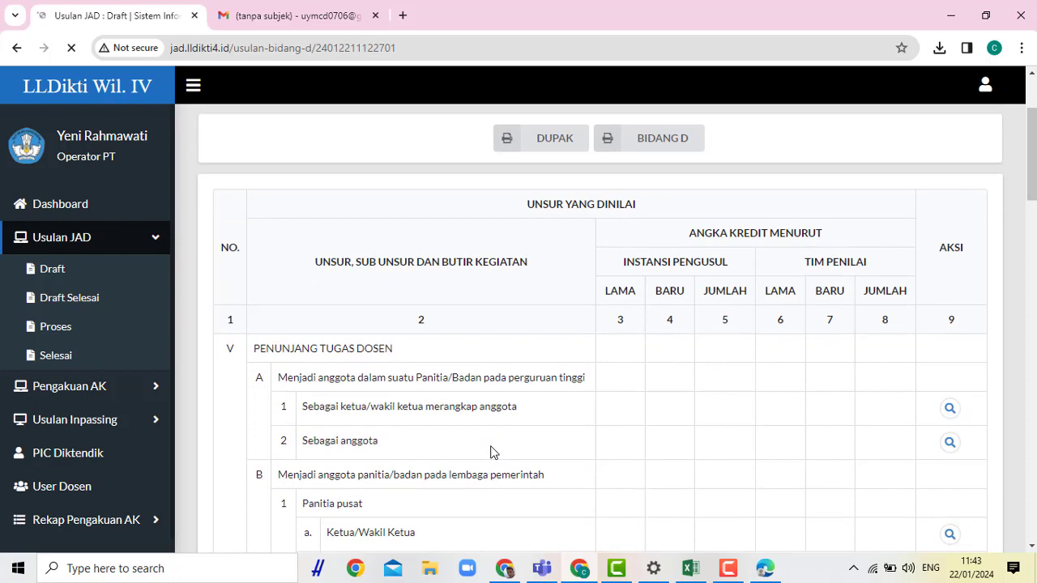
scroll(490, 452, down, 1)
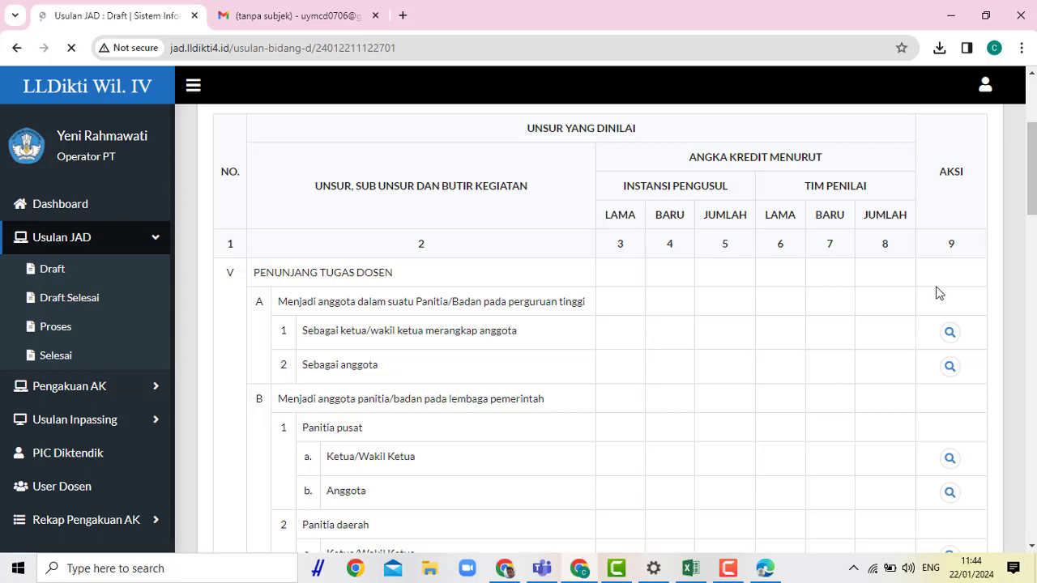
scroll(938, 293, down, 2)
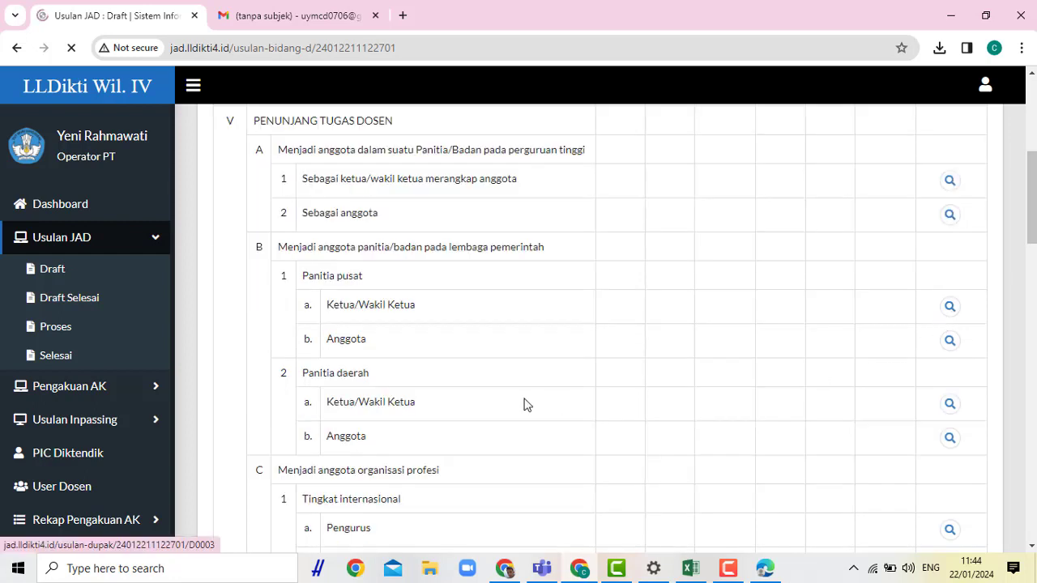
scroll(509, 405, down, 2)
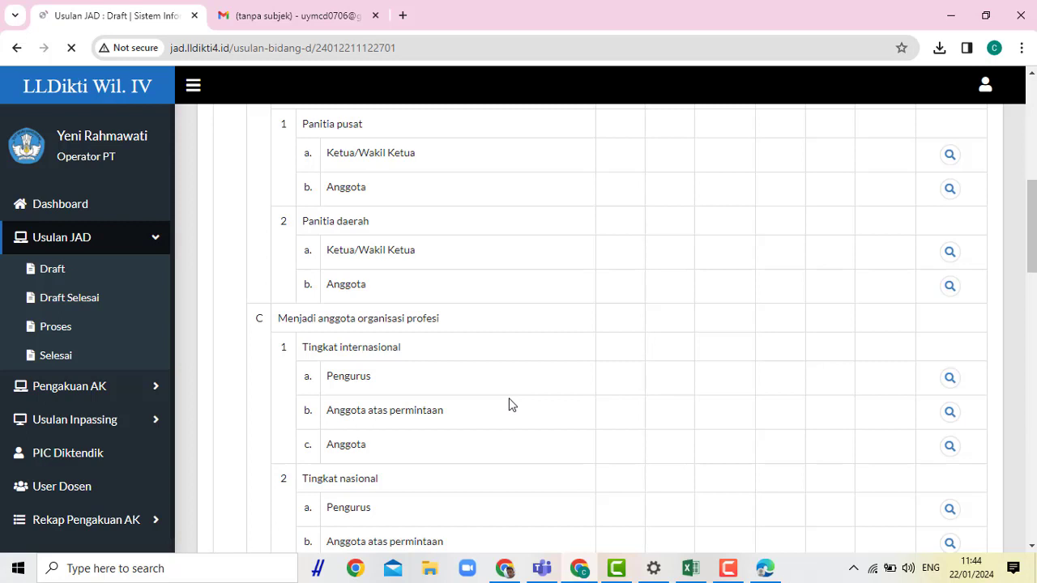
scroll(510, 403, down, 1)
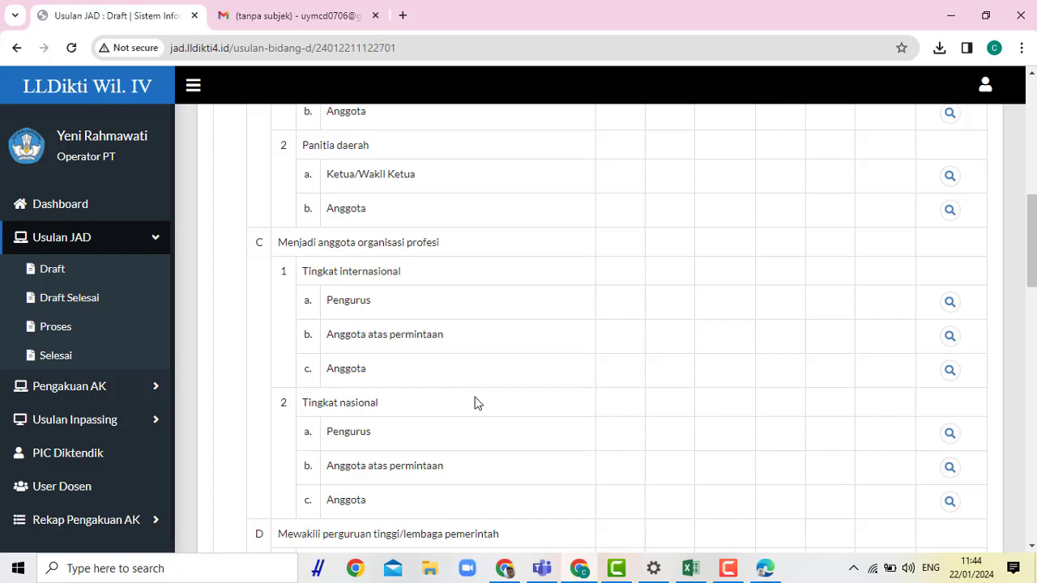
Step: Open a new entry form for national-level Anggota under Menjadi Anggota Organisasi Profesi, examine its fields and return to the Bidang D list without saving
scroll(476, 403, down, 1)
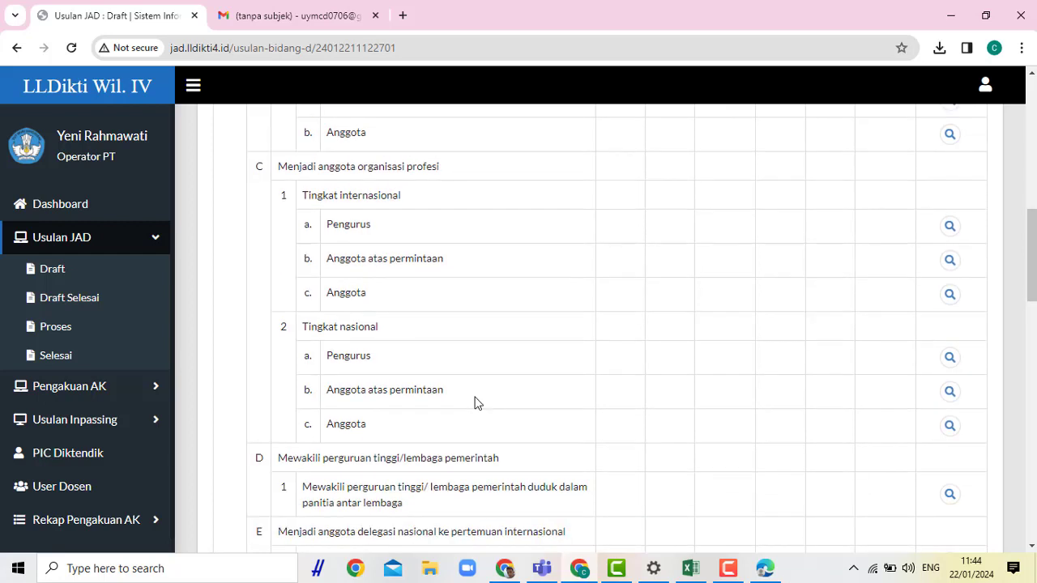
click(954, 429)
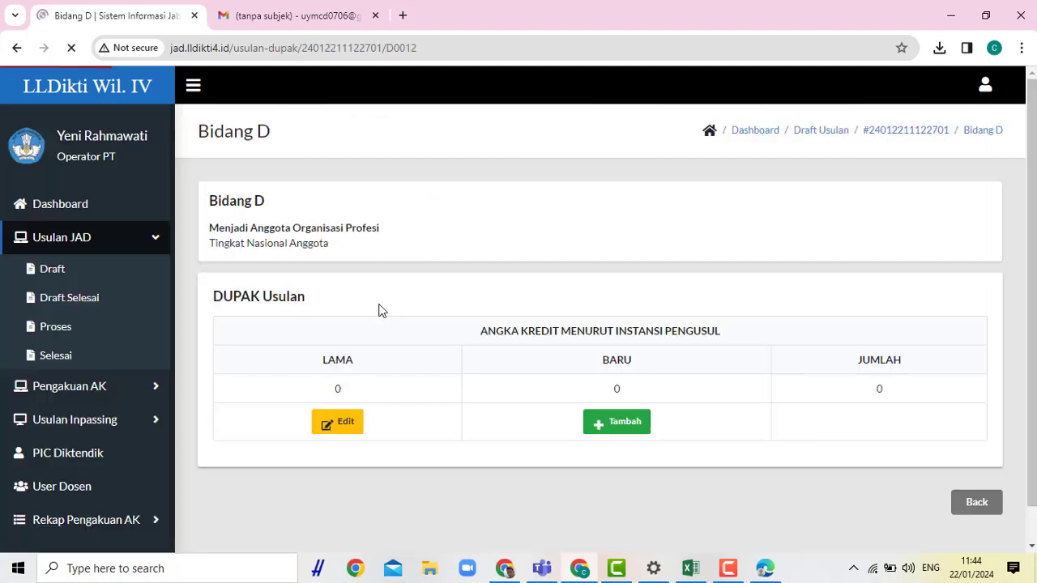
click(606, 423)
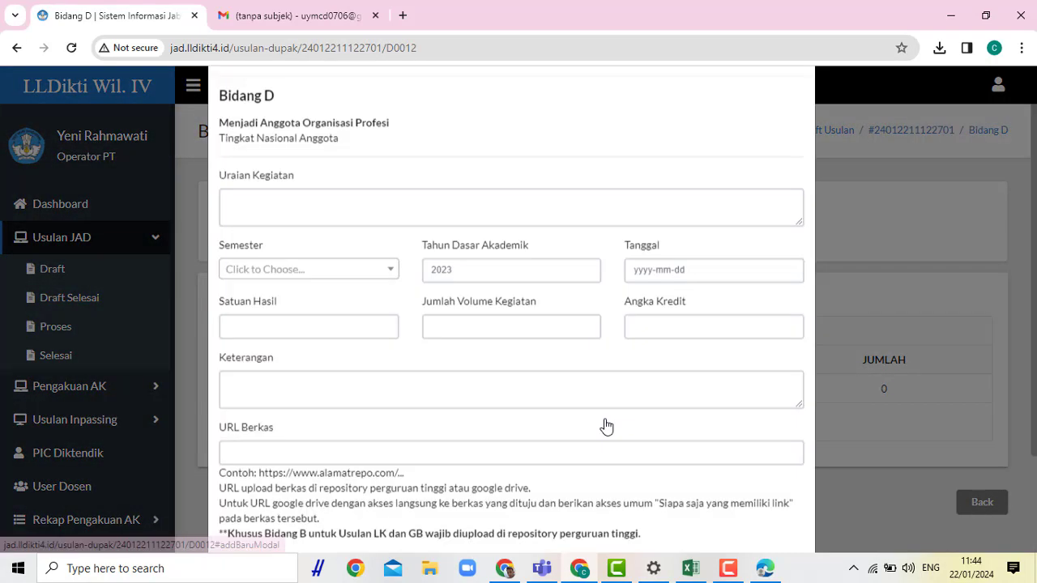
click(333, 260)
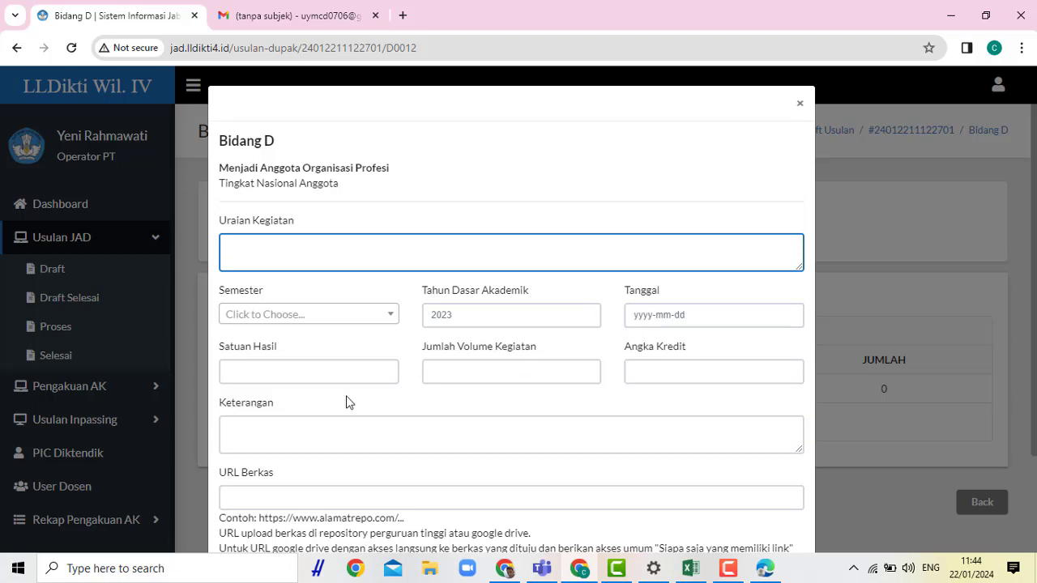
click(307, 367)
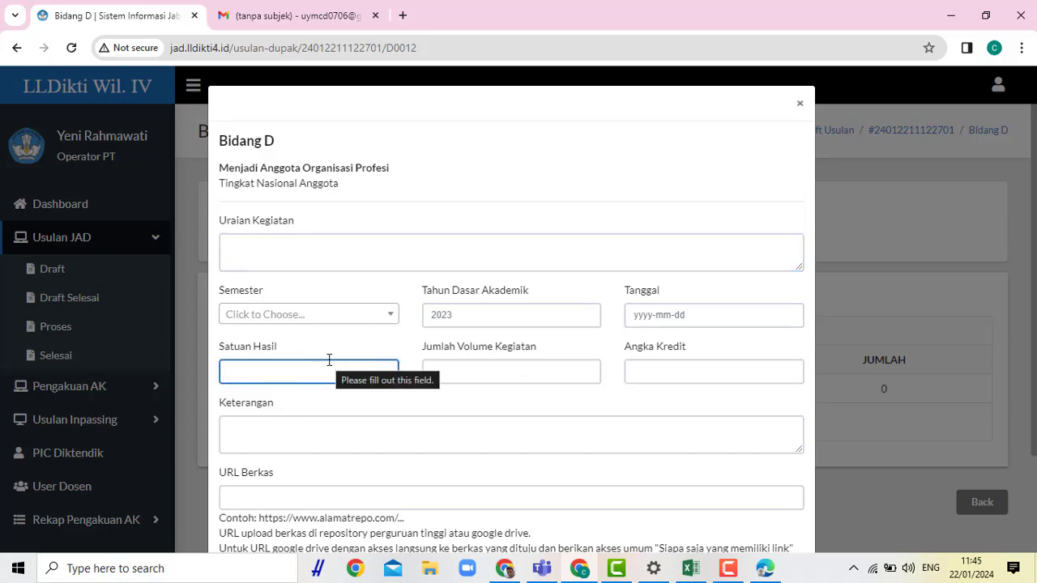
click(638, 371)
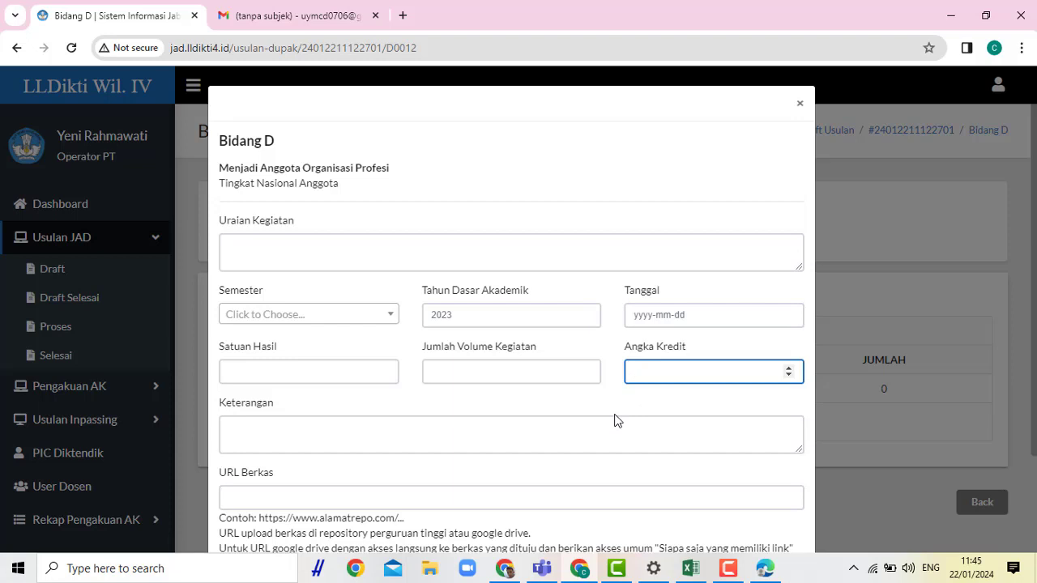
scroll(616, 412, down, 1)
click(230, 421)
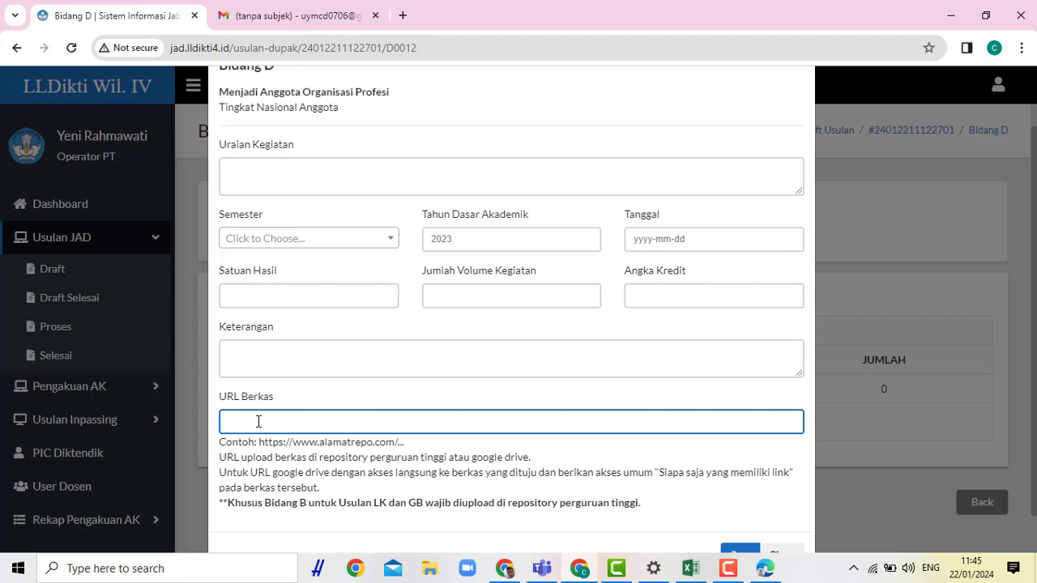
scroll(759, 519, down, 1)
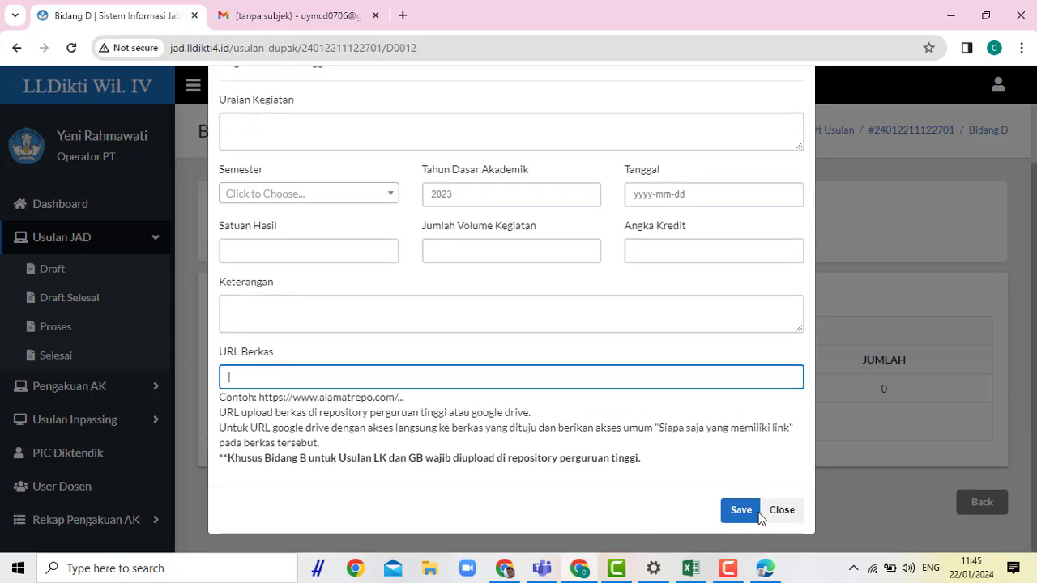
click(771, 512)
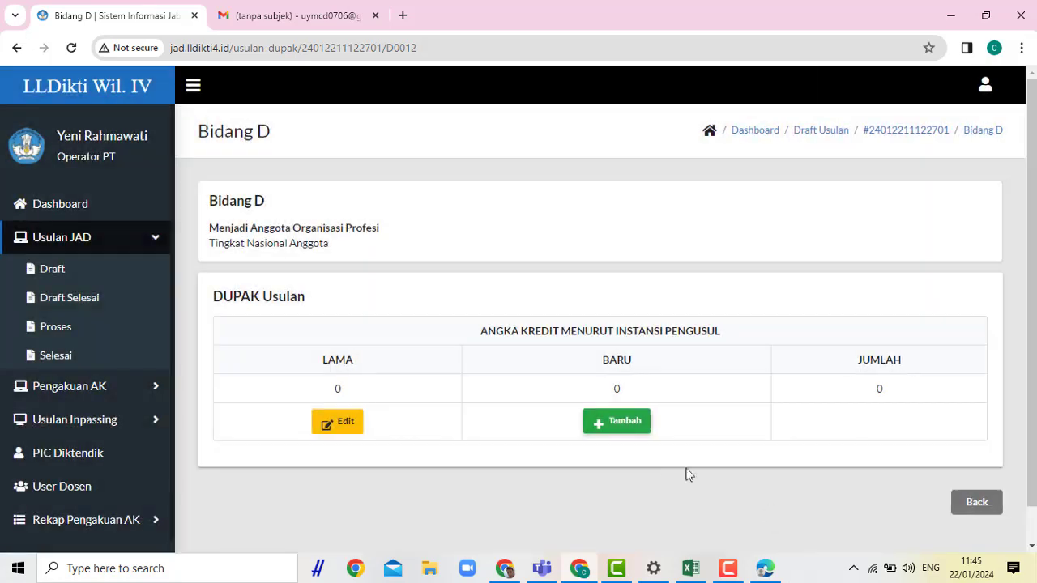
key(alt+Left)
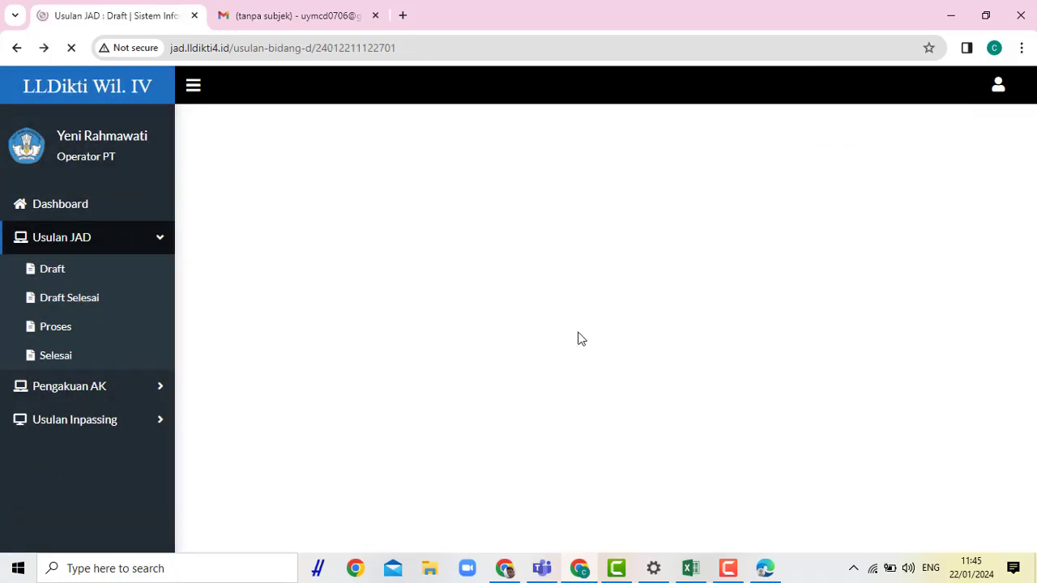
Step: Look through the remaining Bidang D items, from section D on representing the institution to the assessor roles in section K
scroll(604, 392, down, 2)
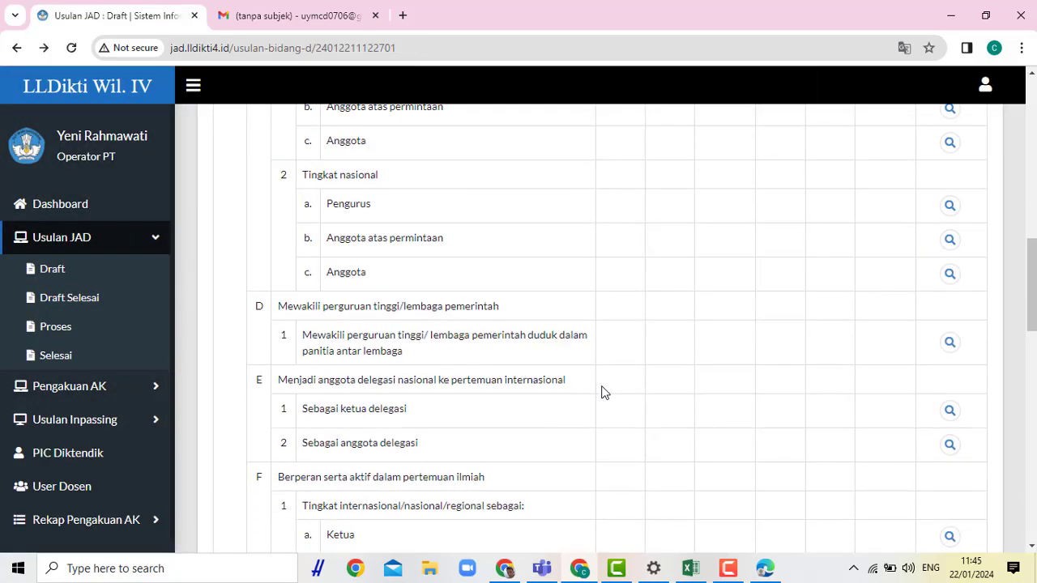
scroll(603, 392, down, 2)
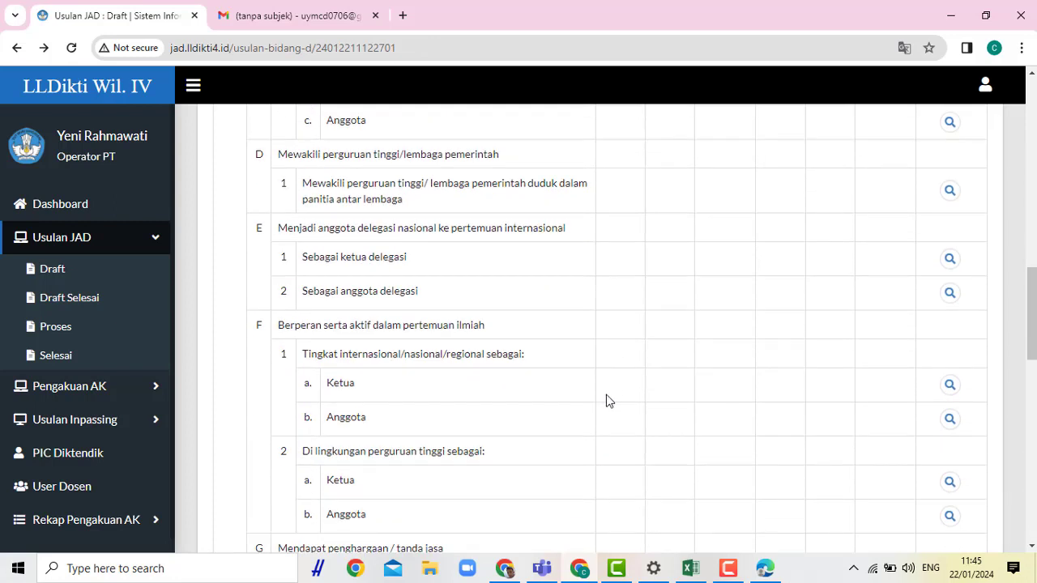
scroll(603, 407, down, 1)
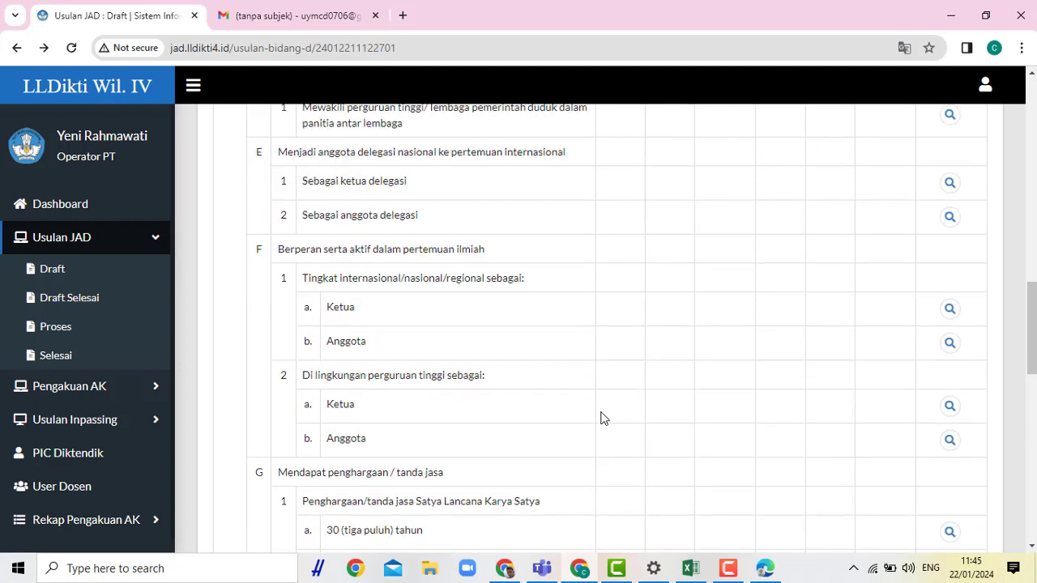
scroll(602, 424, down, 2)
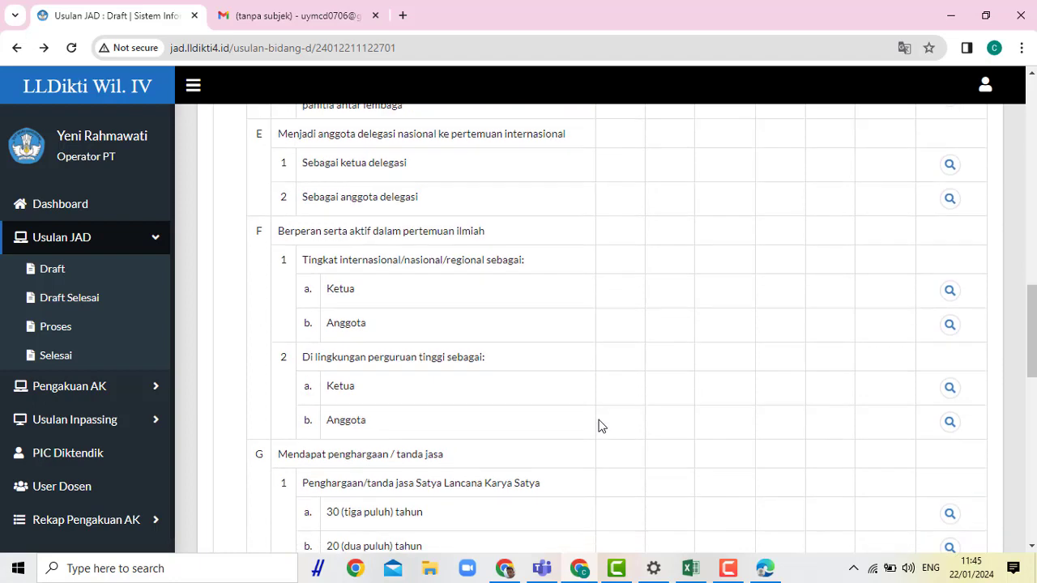
scroll(601, 426, down, 3)
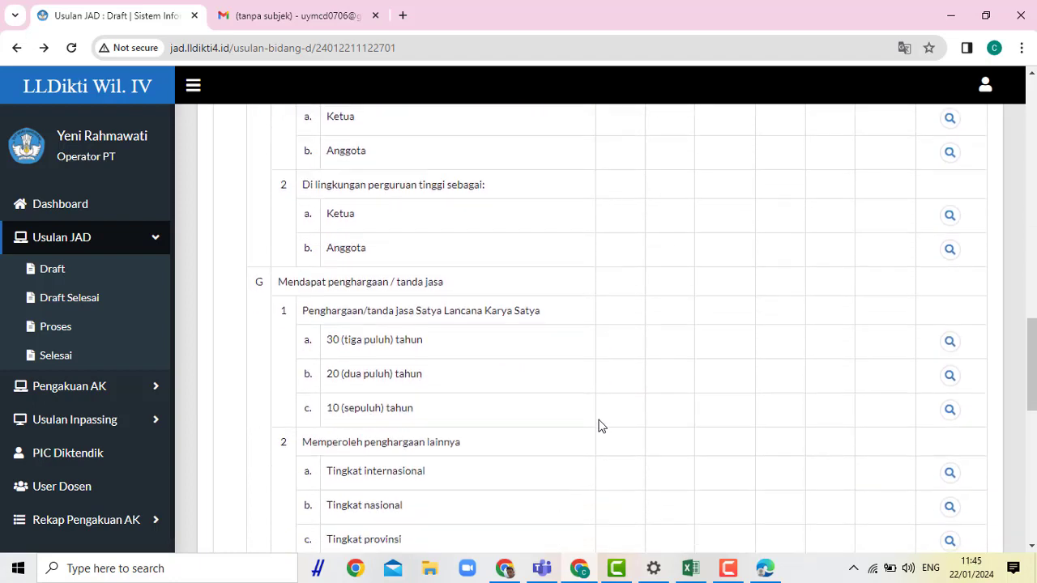
scroll(602, 427, down, 1)
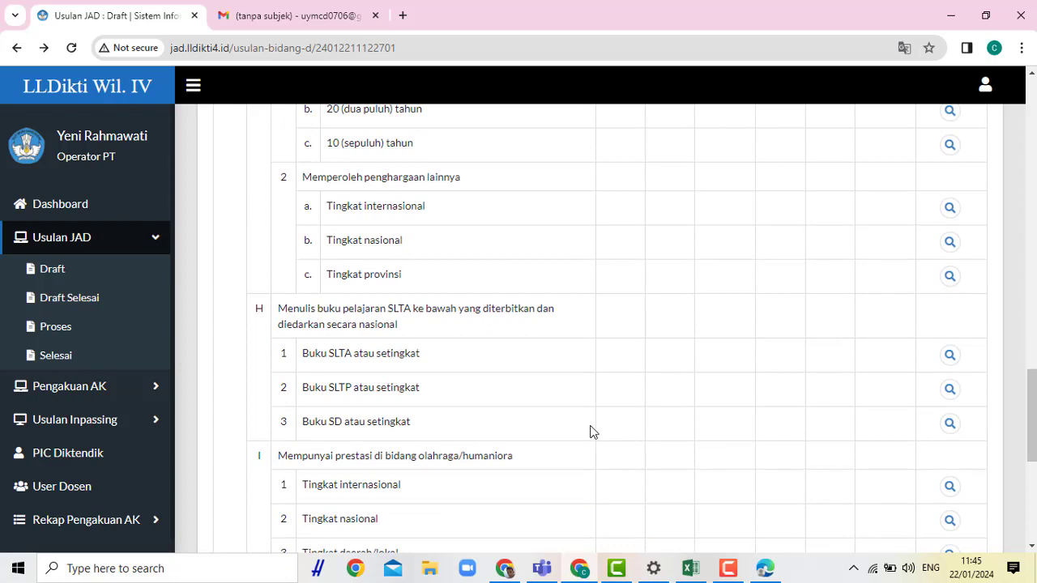
scroll(591, 431, down, 2)
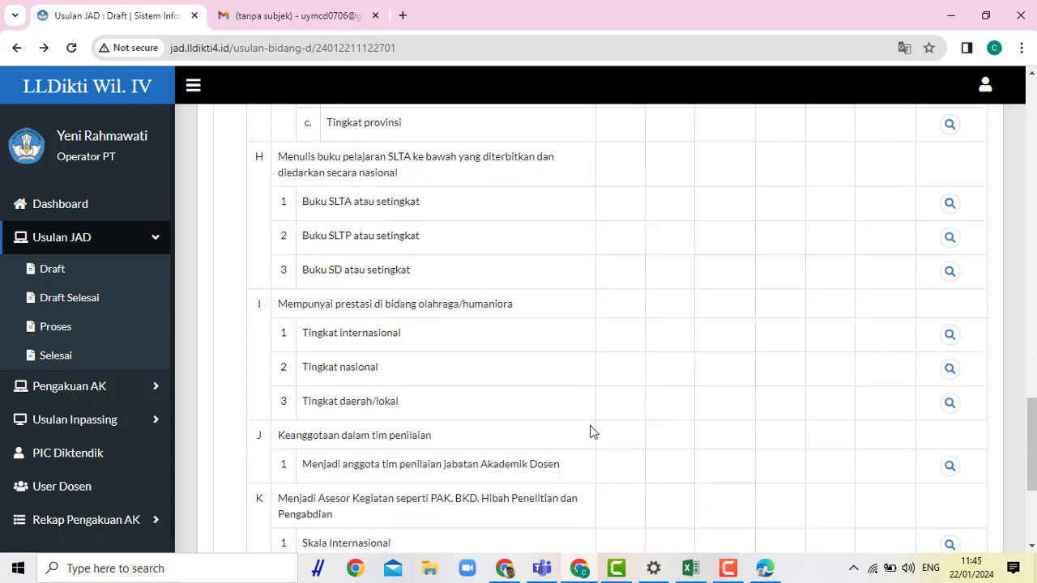
scroll(591, 432, down, 2)
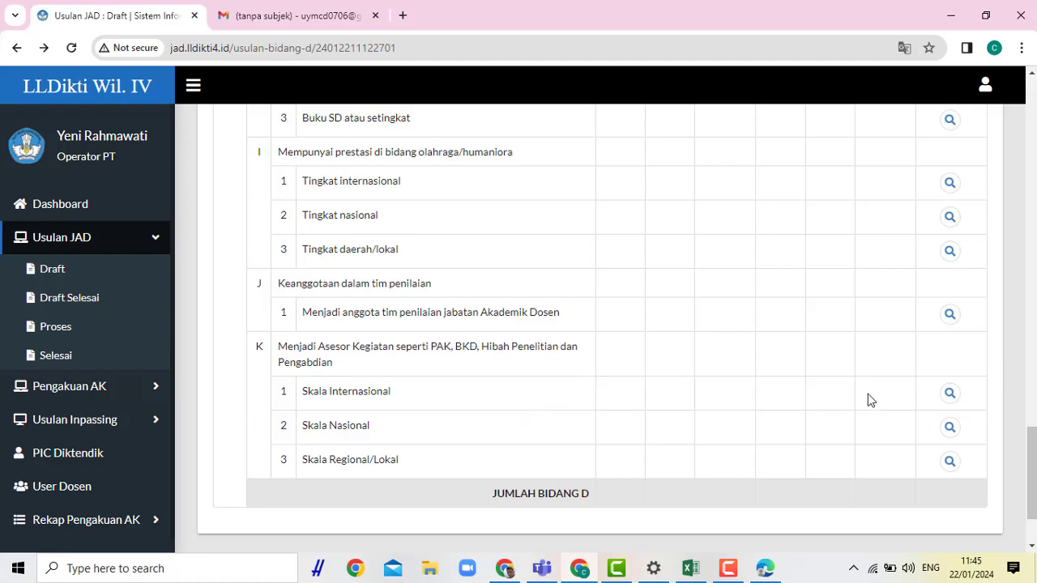
scroll(868, 397, up, 18)
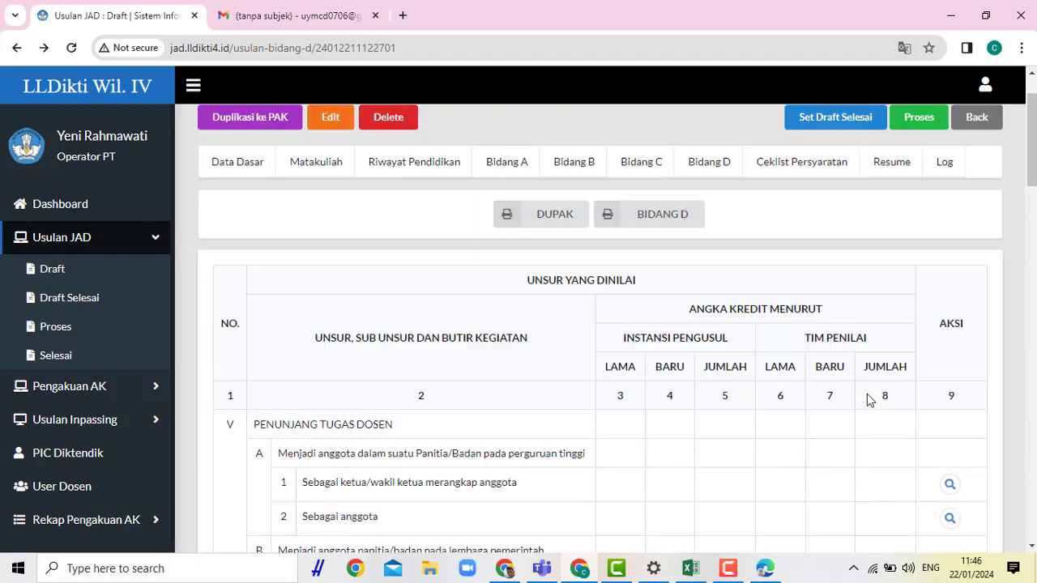
Step: Open the draft's Ceklist Persyaratan in edit mode and bring up its list of required documents
scroll(867, 396, up, 1)
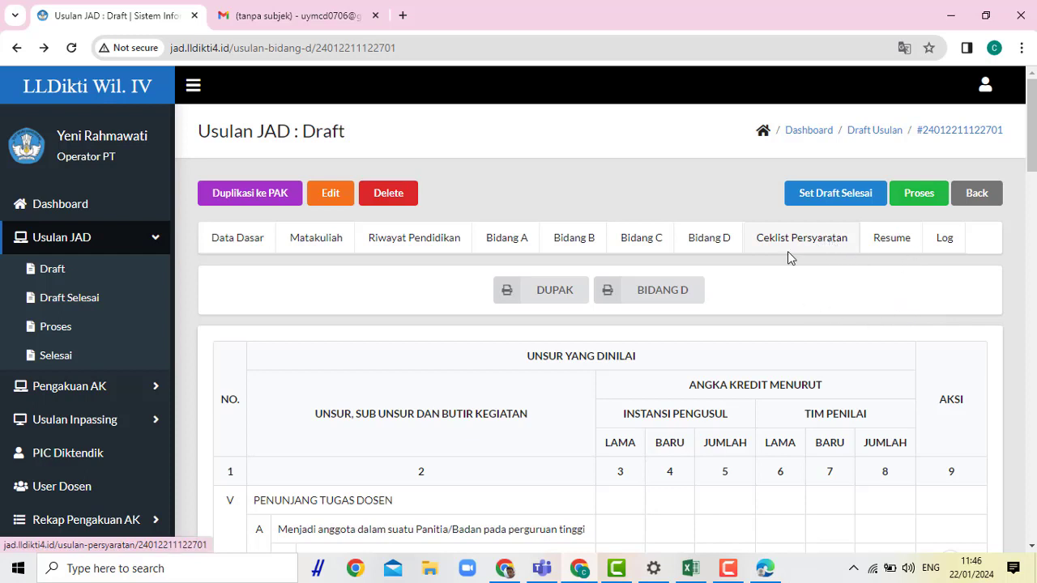
click(814, 245)
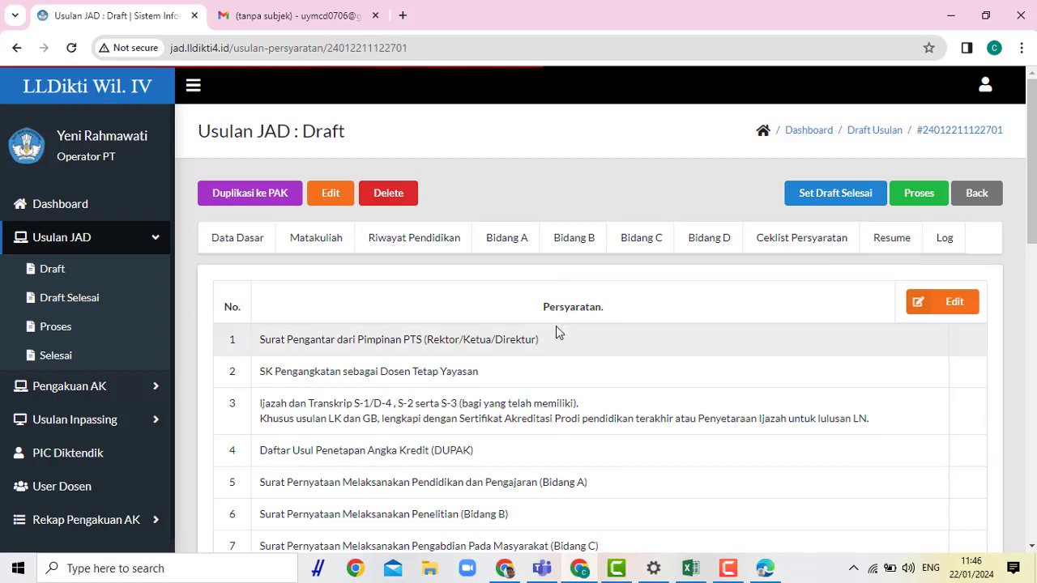
scroll(692, 379, down, 2)
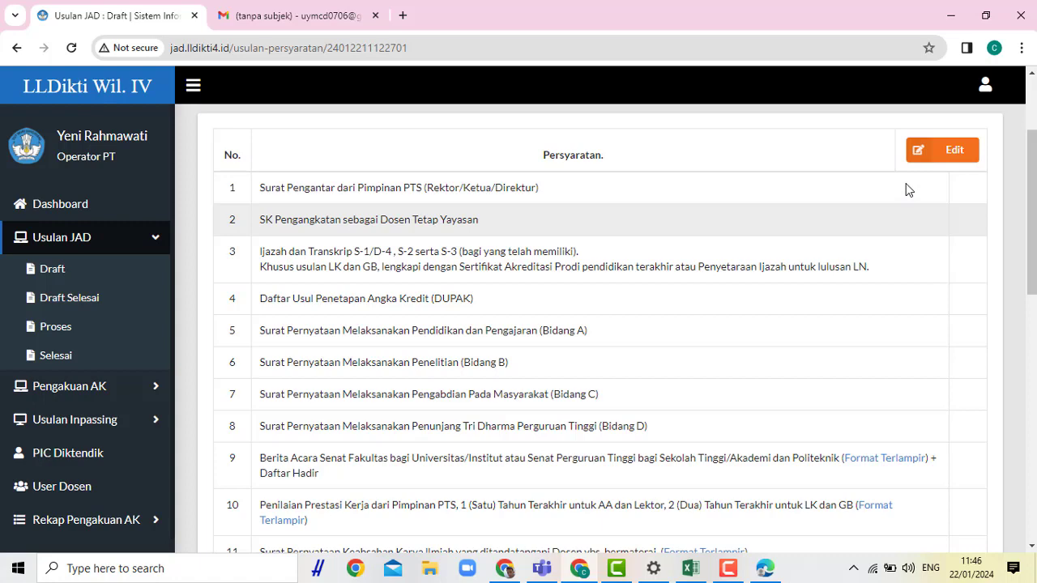
click(943, 160)
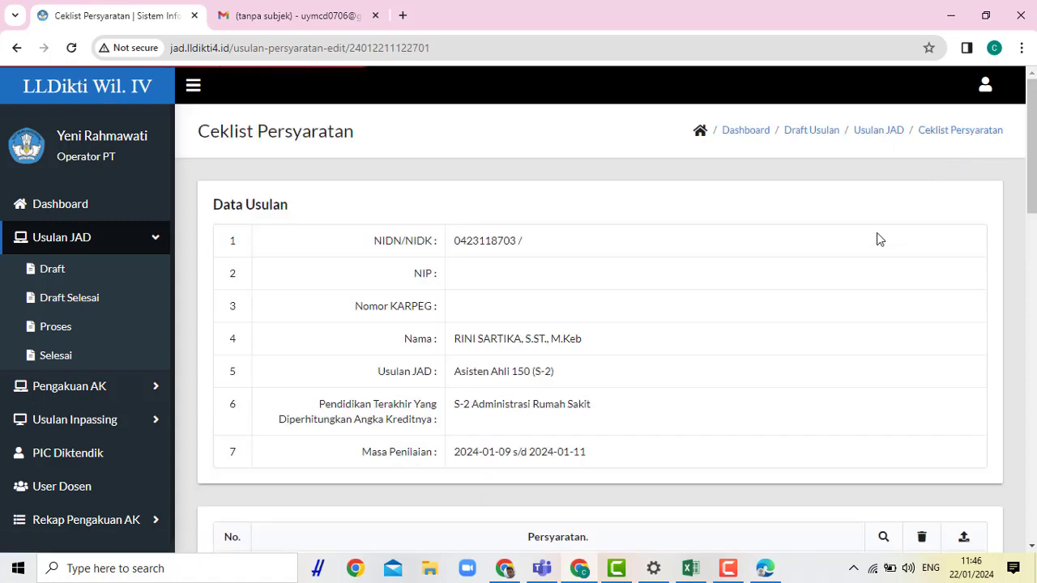
scroll(840, 340, down, 4)
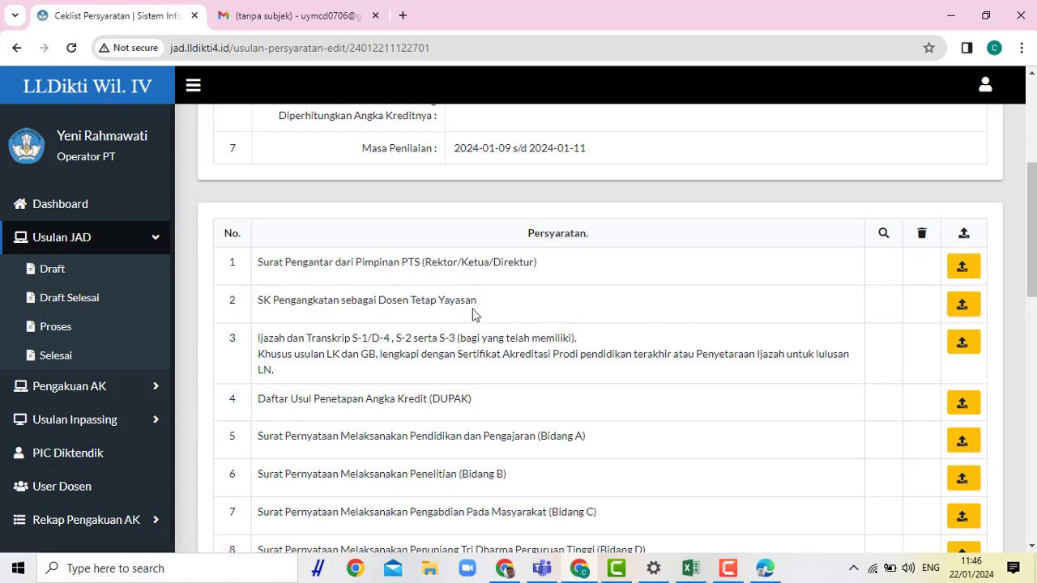
Step: Open the upload form for SK Pengangkatan sebagai Dosen Tetap Yayasan, examine its file option and close it without uploading anything
click(960, 311)
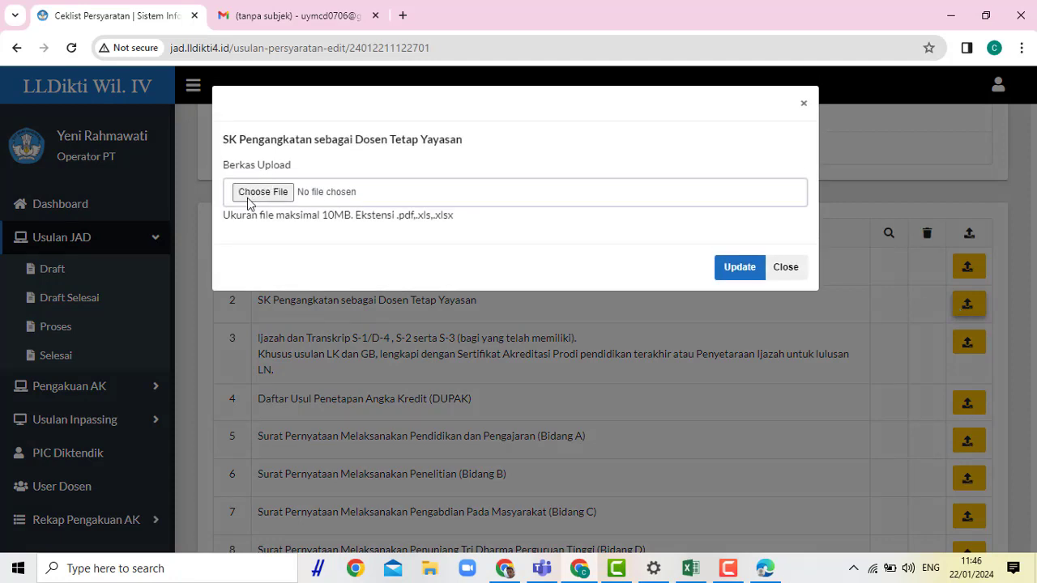
click(743, 271)
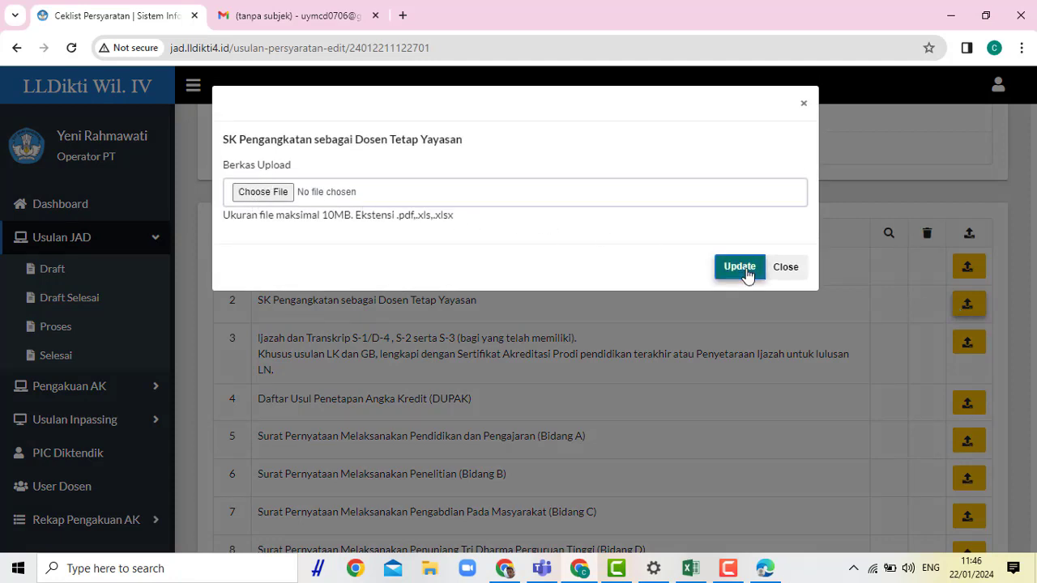
click(802, 268)
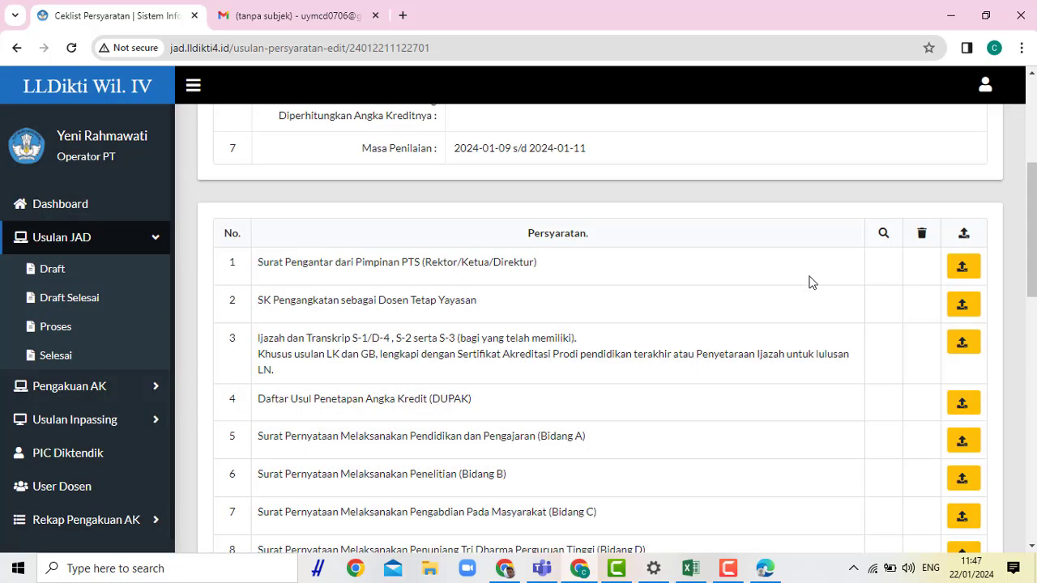
Step: Review the required documents in the checklist, from the cover letter through the Bidang A to D statements to the performance assessment
scroll(353, 387, down, 1)
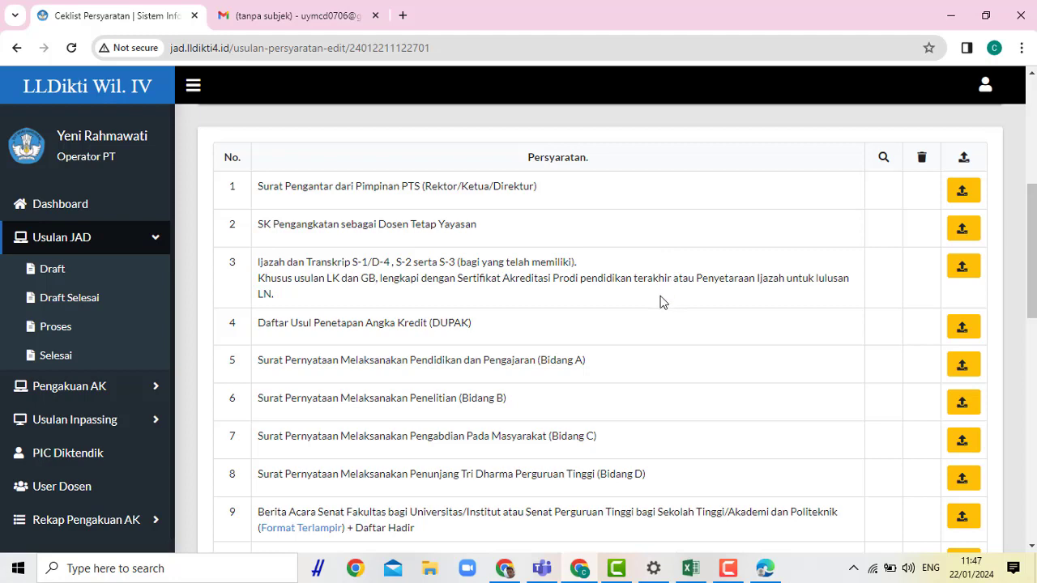
scroll(566, 325, down, 1)
scroll(565, 325, down, 1)
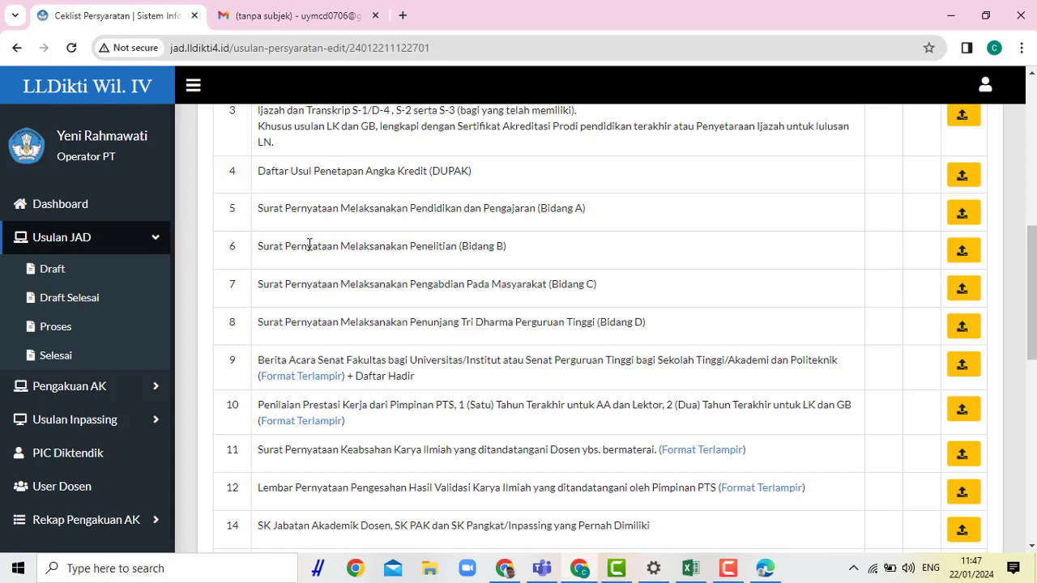
scroll(510, 303, up, 3)
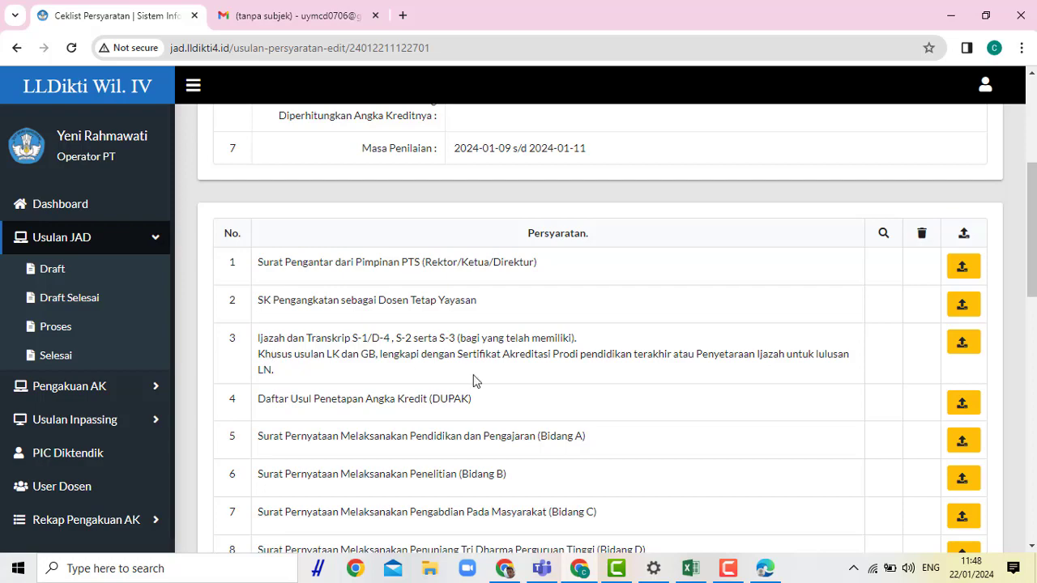
scroll(506, 389, down, 3)
scroll(510, 192, down, 1)
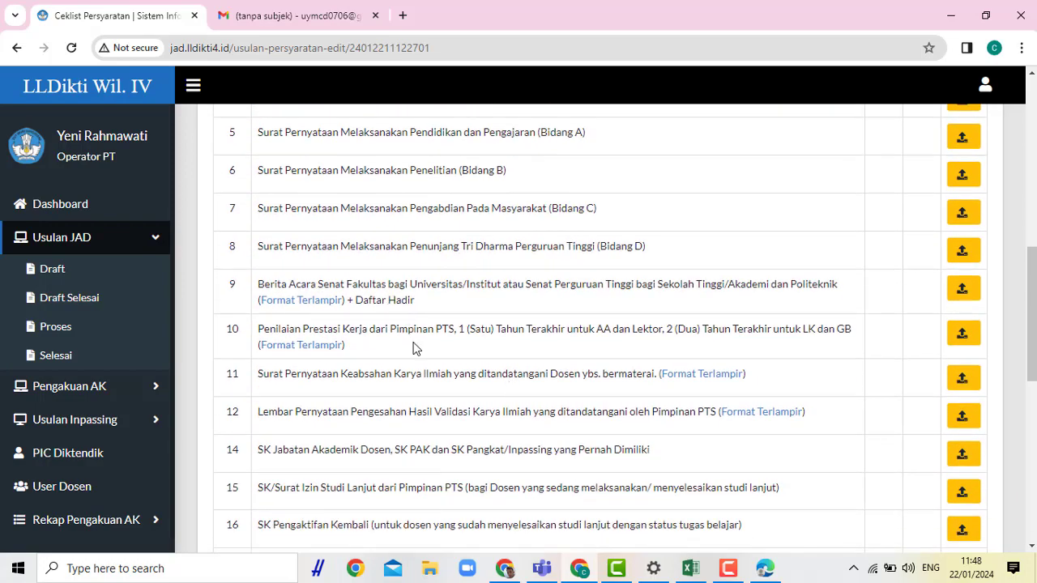
Step: Try to download the Format Terlampir template for Surat Pernyataan Keabsahan Karya Ilmiah and return to the remaining checklist items
scroll(412, 348, down, 1)
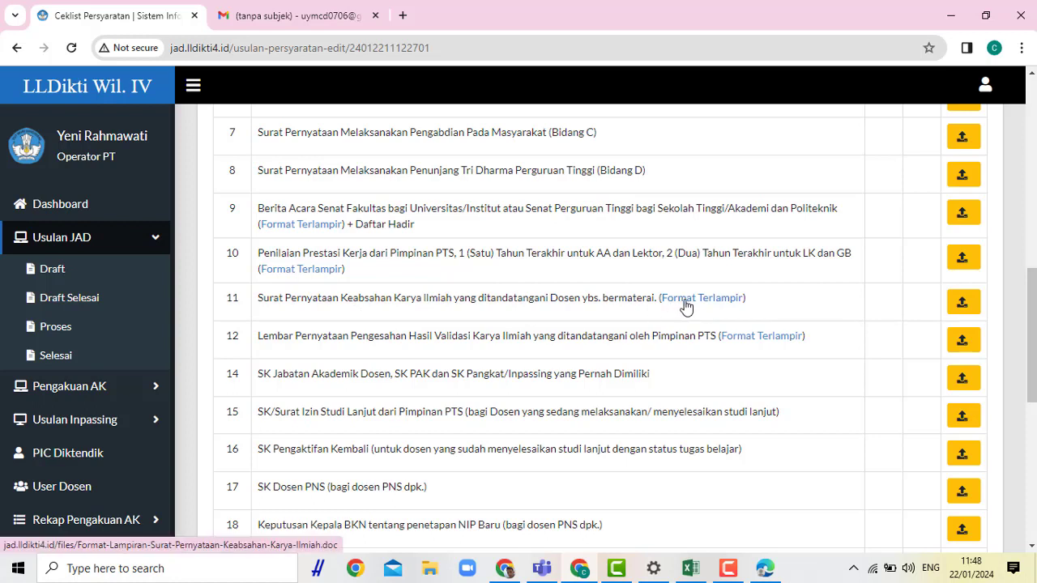
click(729, 300)
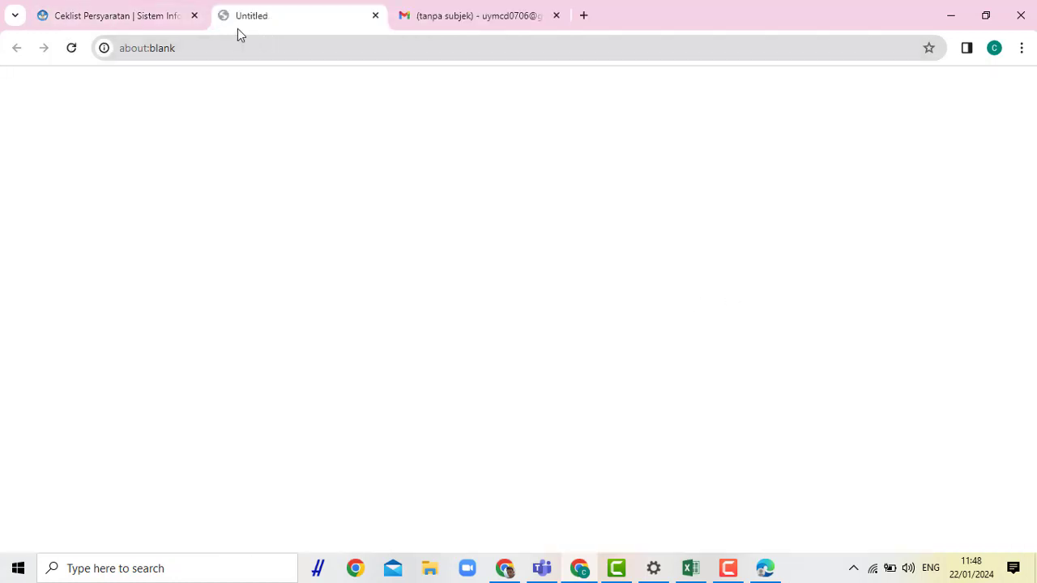
click(136, 18)
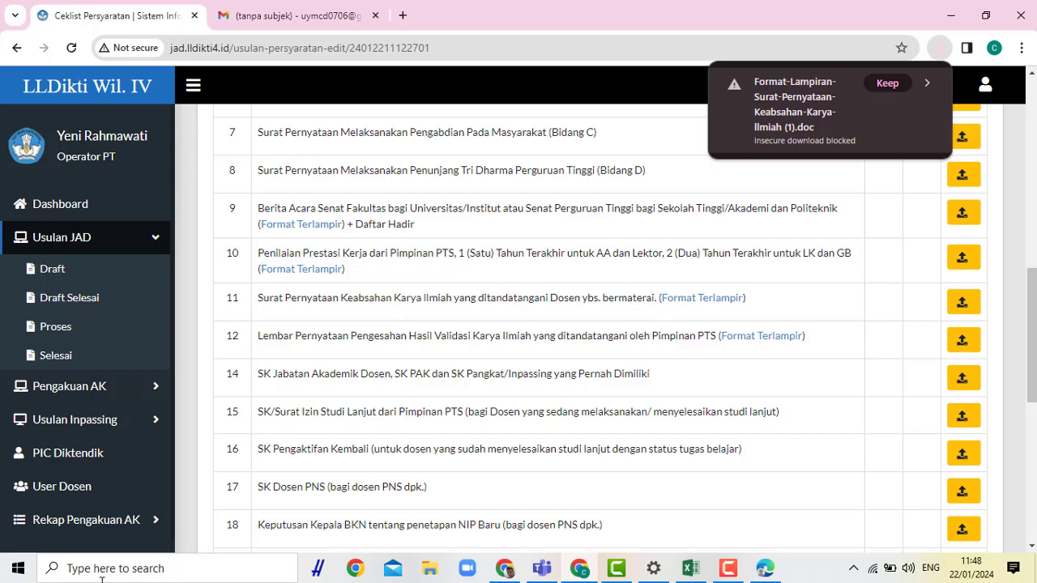
scroll(729, 324, down, 2)
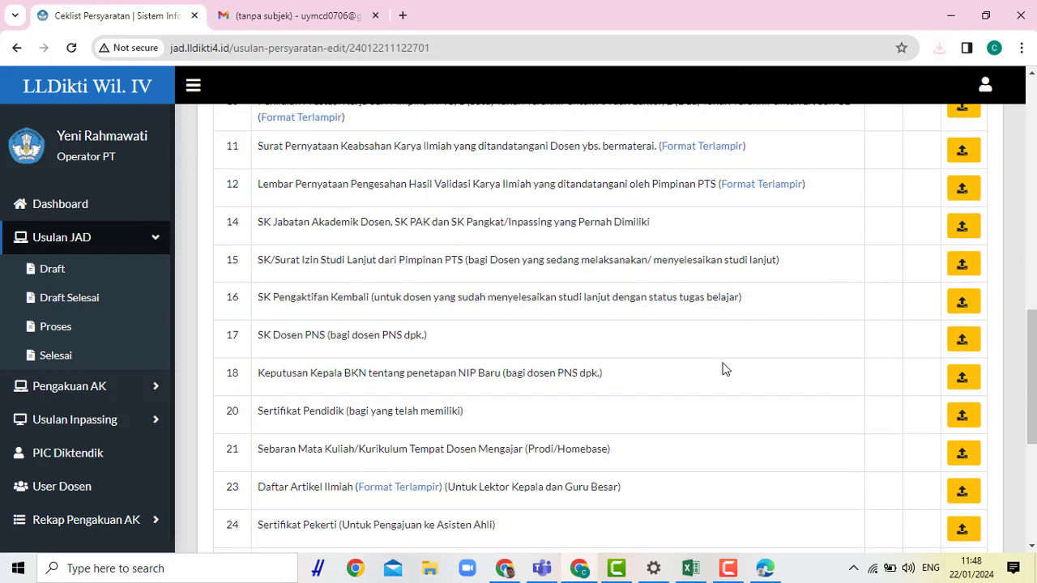
Step: Review the remaining required documents in the checklist, from the academic rank decrees through Sertifikat Pekerti to the additional Guru Besar requirements
scroll(725, 375, up, 1)
scroll(725, 375, up, 1)
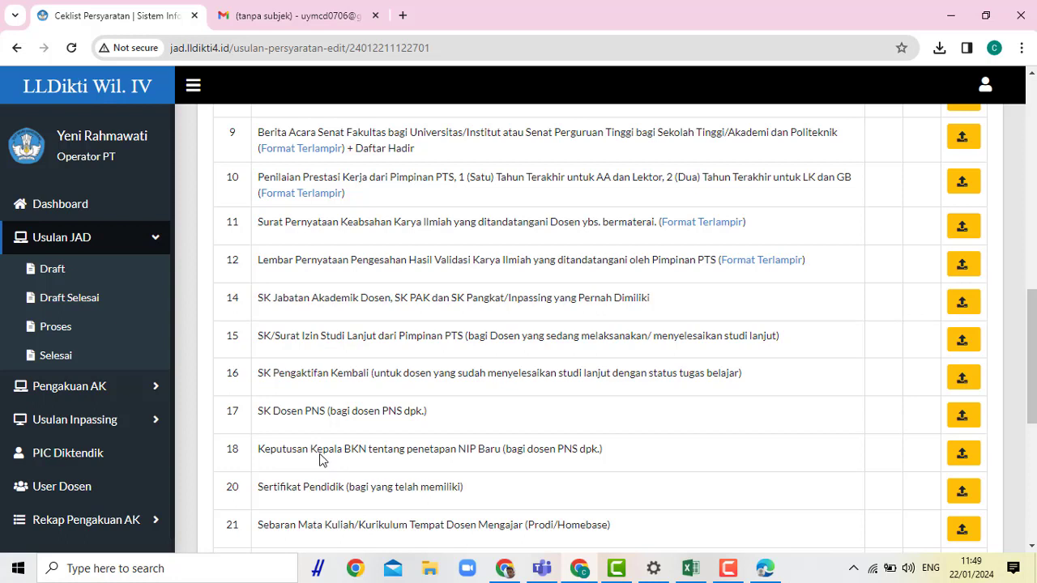
scroll(322, 459, down, 2)
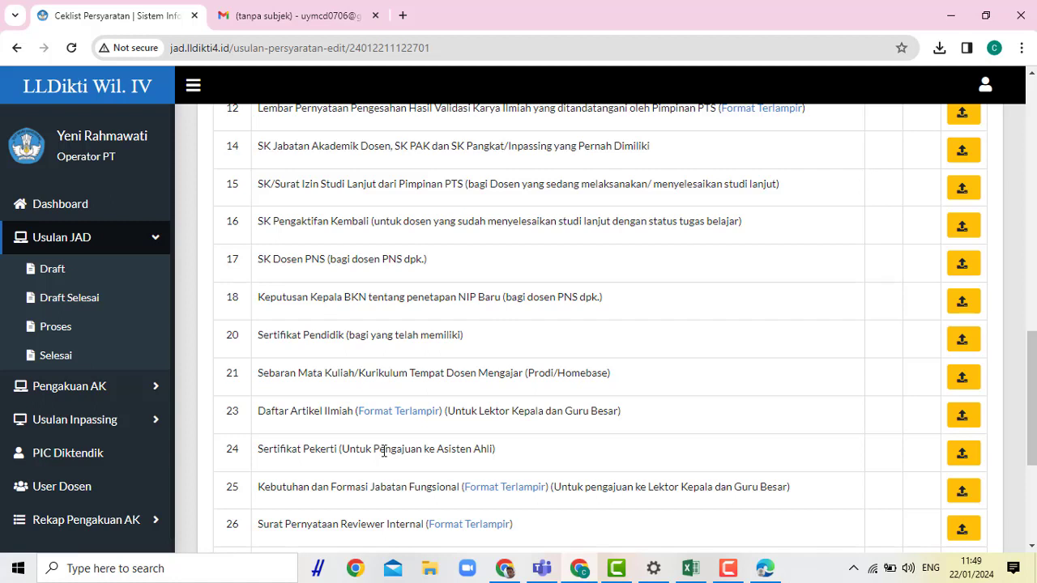
click(969, 462)
scroll(622, 486, down, 1)
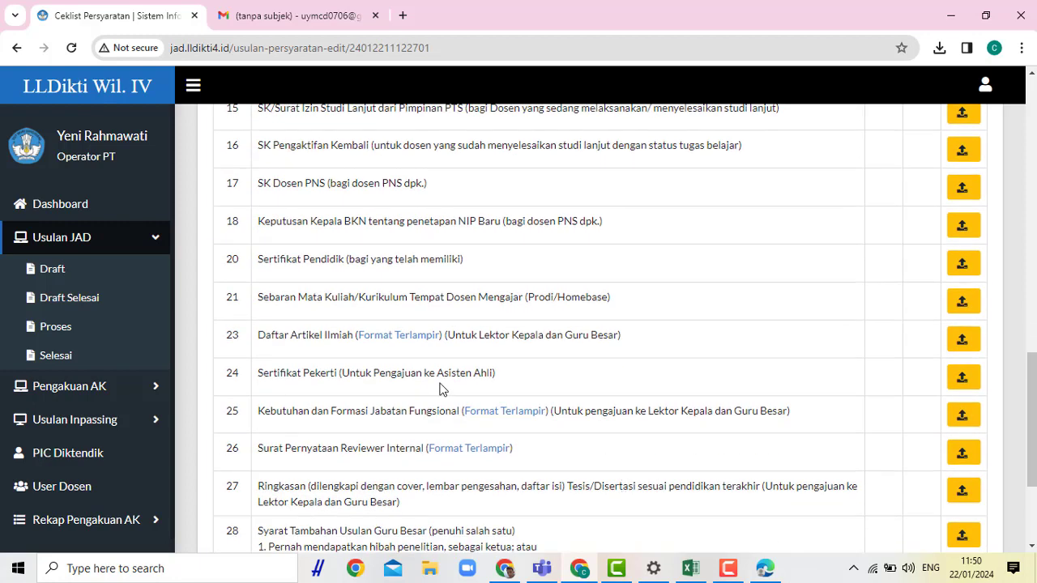
scroll(441, 392, down, 1)
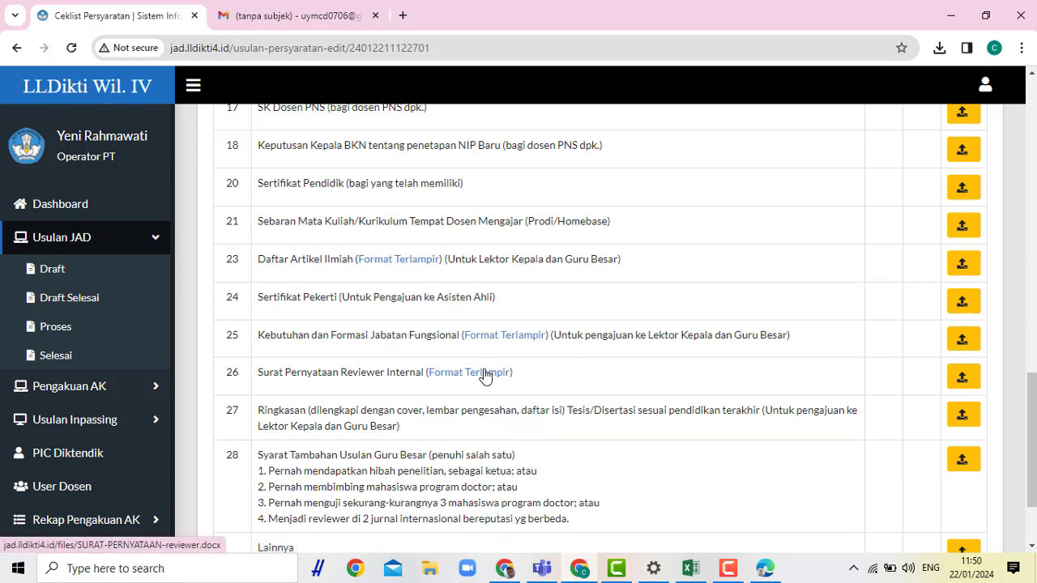
click(964, 376)
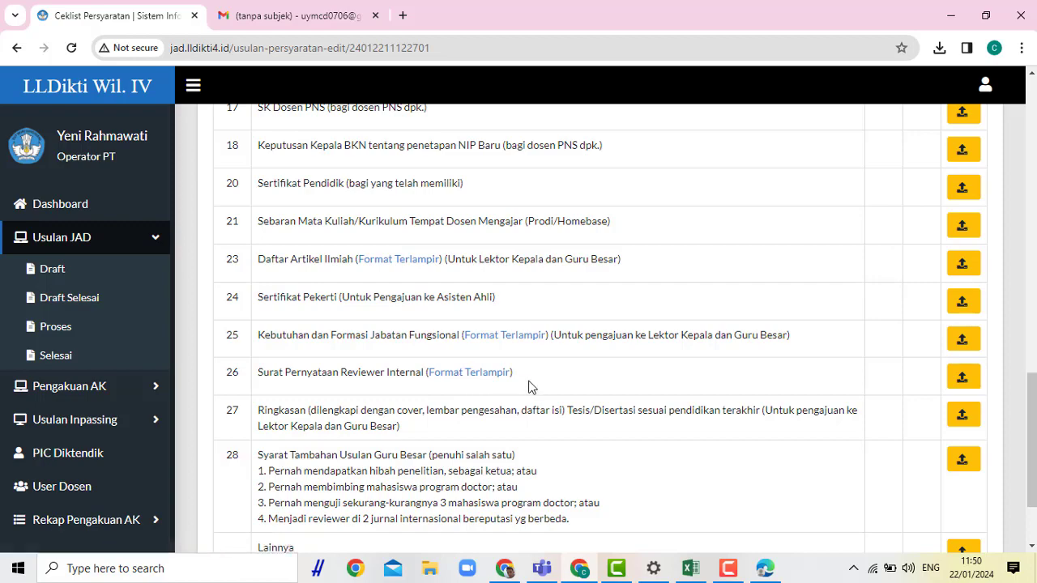
scroll(589, 387, down, 1)
scroll(604, 386, up, 4)
scroll(605, 380, up, 4)
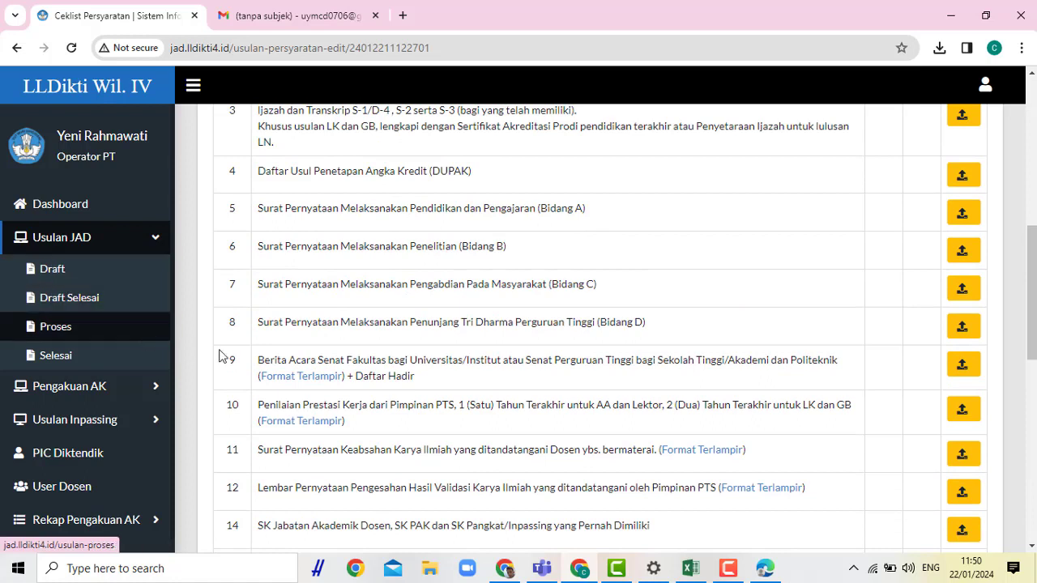
Step: Open the list of JAD proposals in process and examine the status of each submission
click(90, 327)
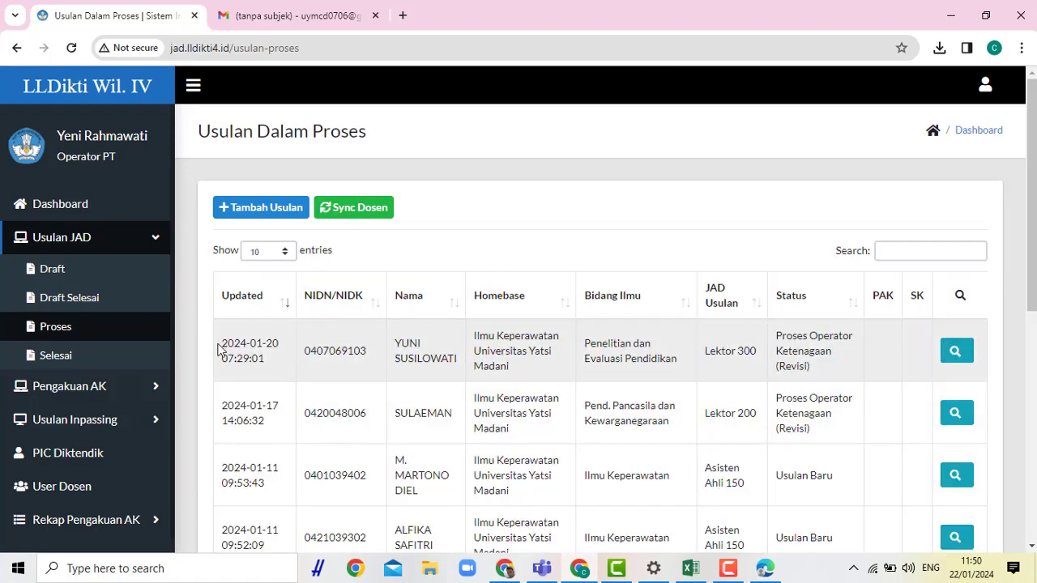
scroll(802, 397, down, 1)
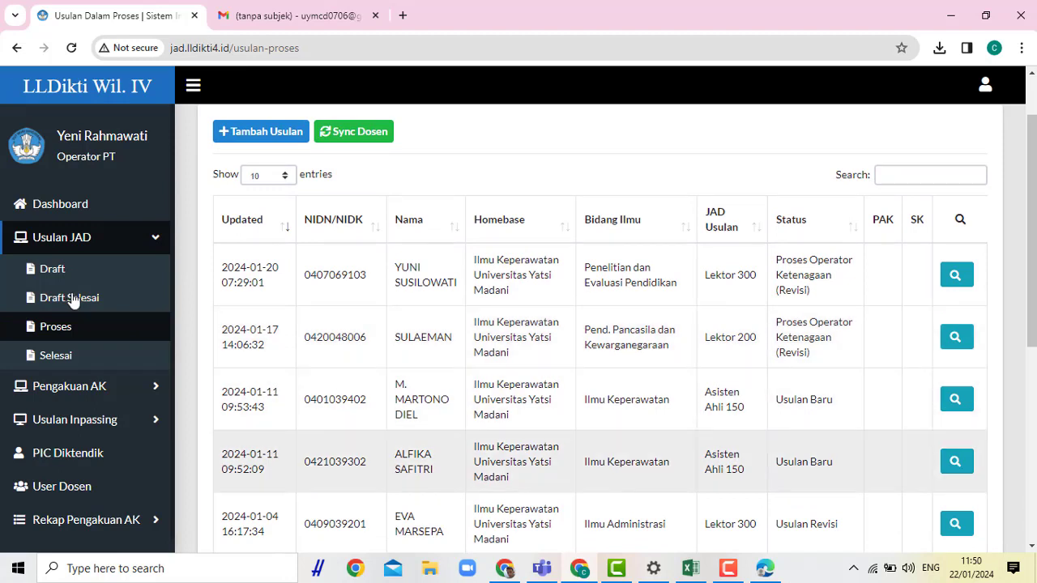
scroll(73, 300, down, 2)
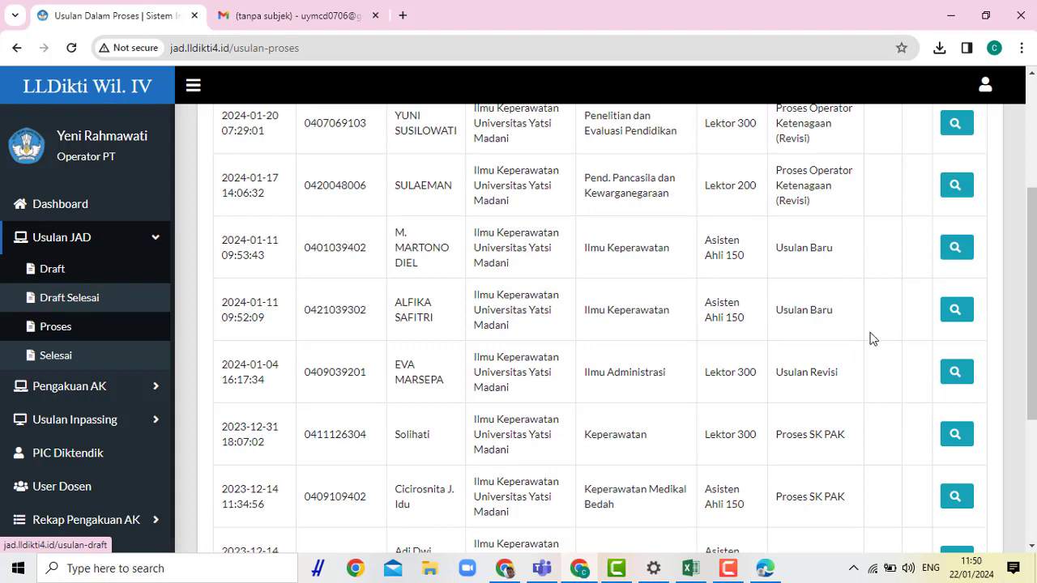
scroll(914, 417, down, 1)
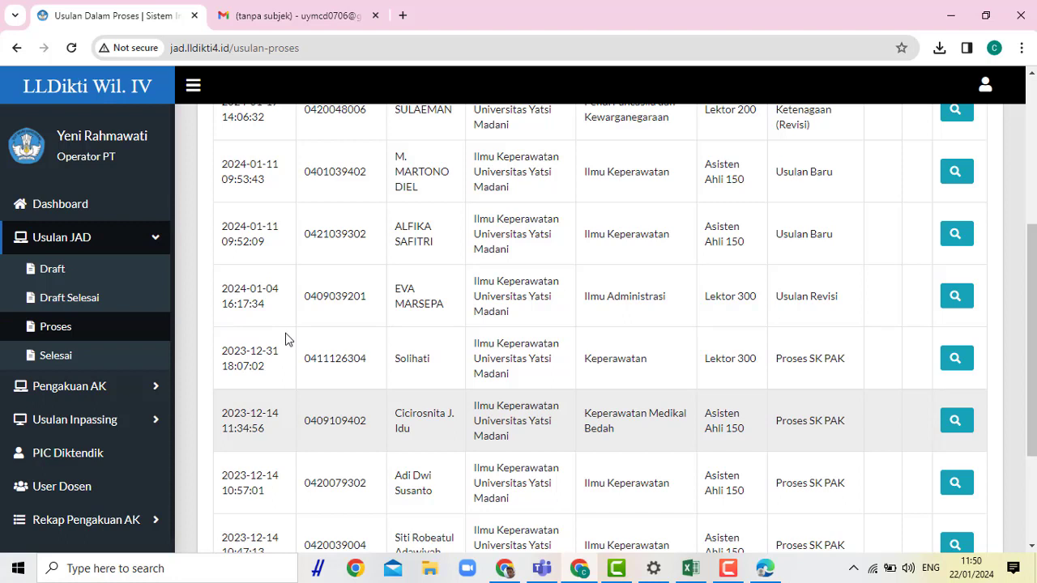
scroll(285, 338, down, 2)
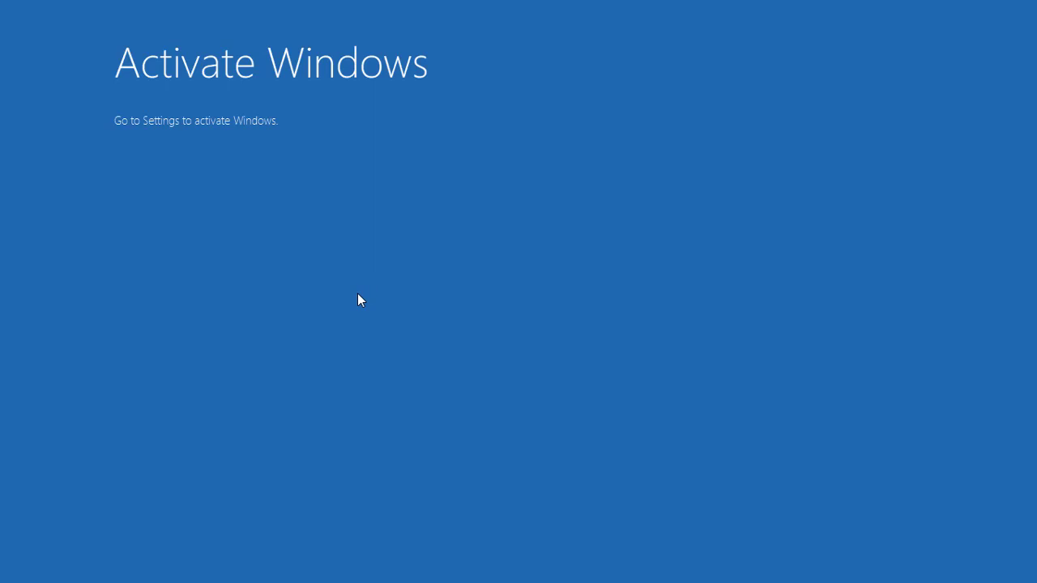
Step: Dismiss the Windows activation notice, close the Sound settings window and return to the proposals with Proses SK PAK status
click(380, 169)
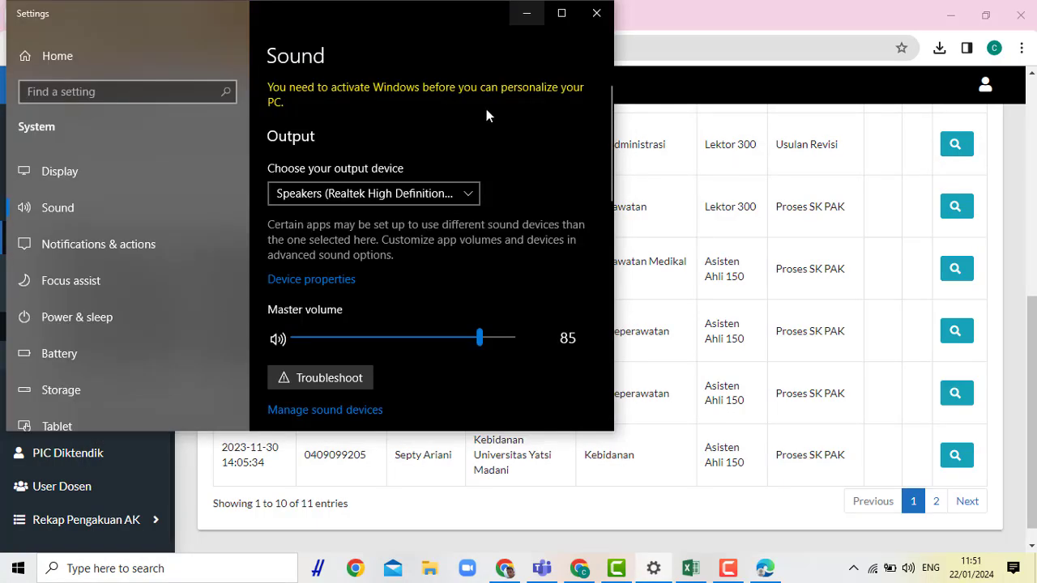
click(596, 14)
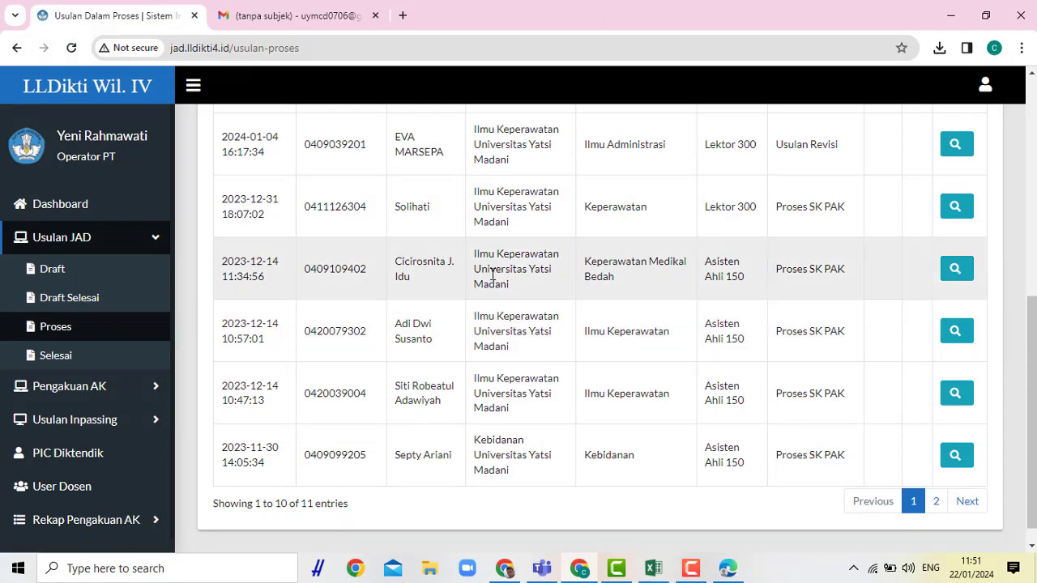
scroll(804, 413, up, 1)
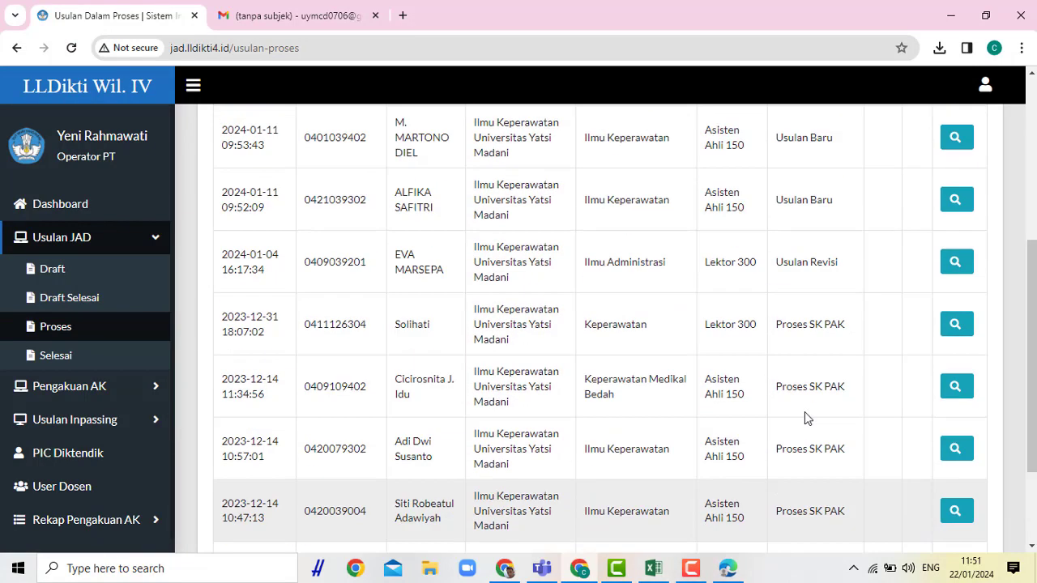
scroll(810, 415, down, 1)
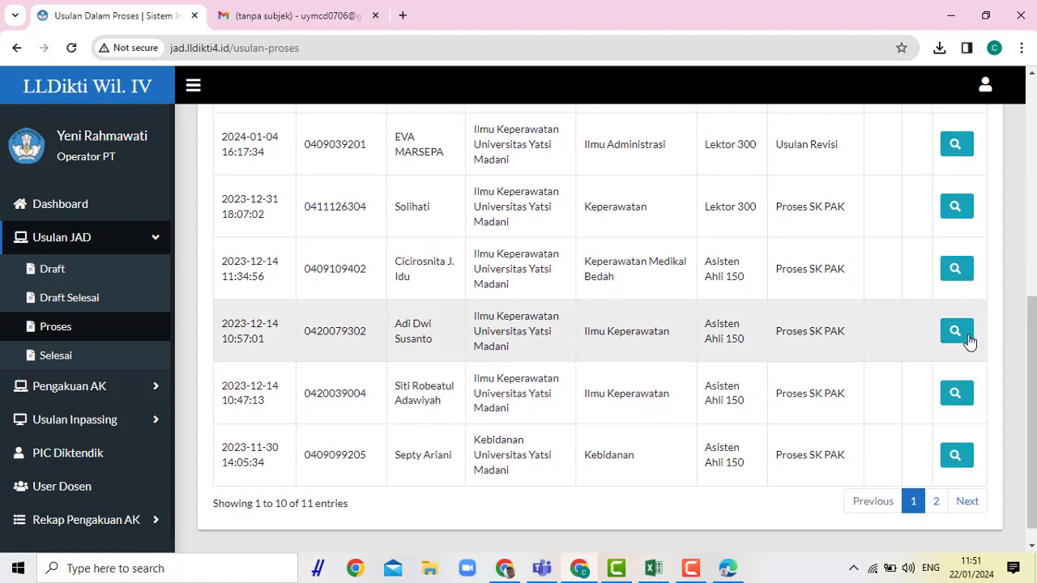
click(966, 337)
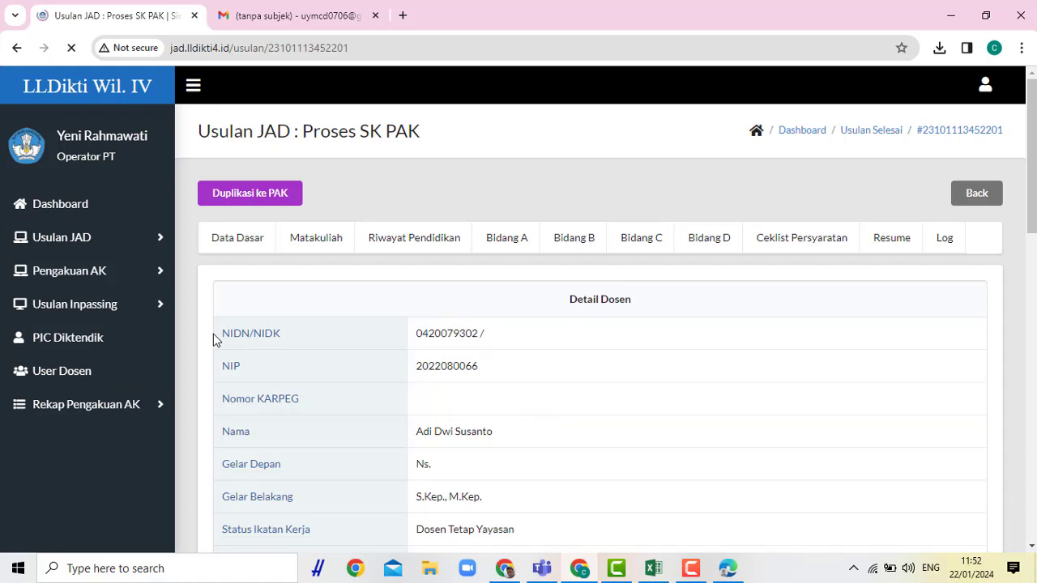
click(315, 242)
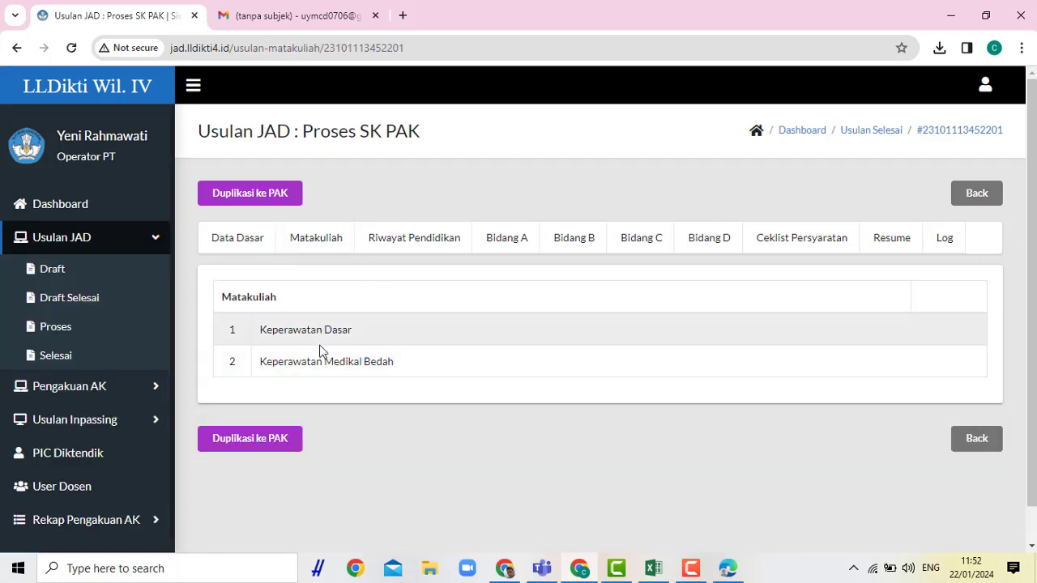
click(415, 246)
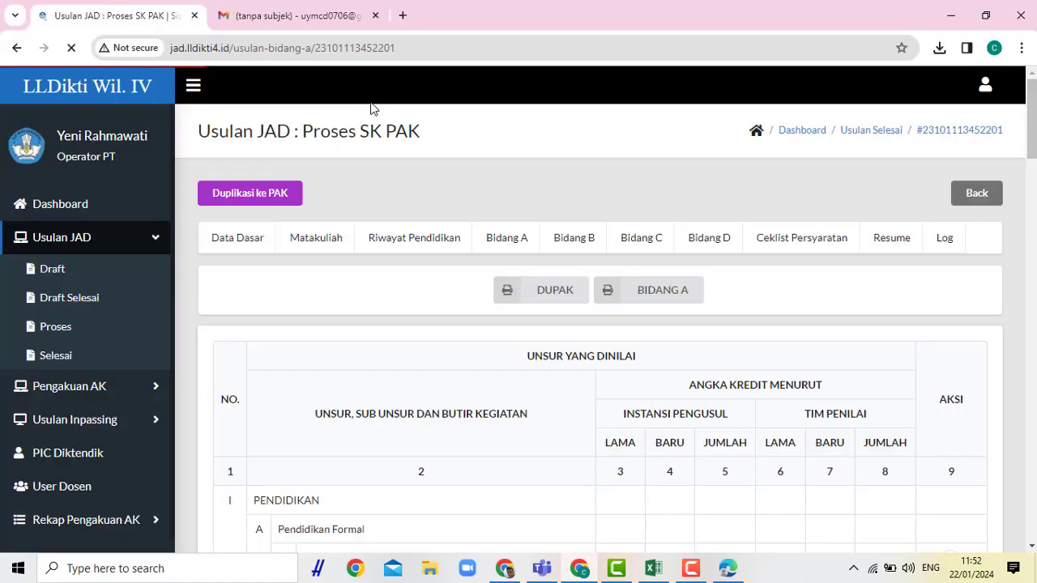
Step: Review the proposal's Bidang A credit table, from Pendidikan Formal through the Pelaksanaan Pendidikan activities
scroll(583, 429, down, 2)
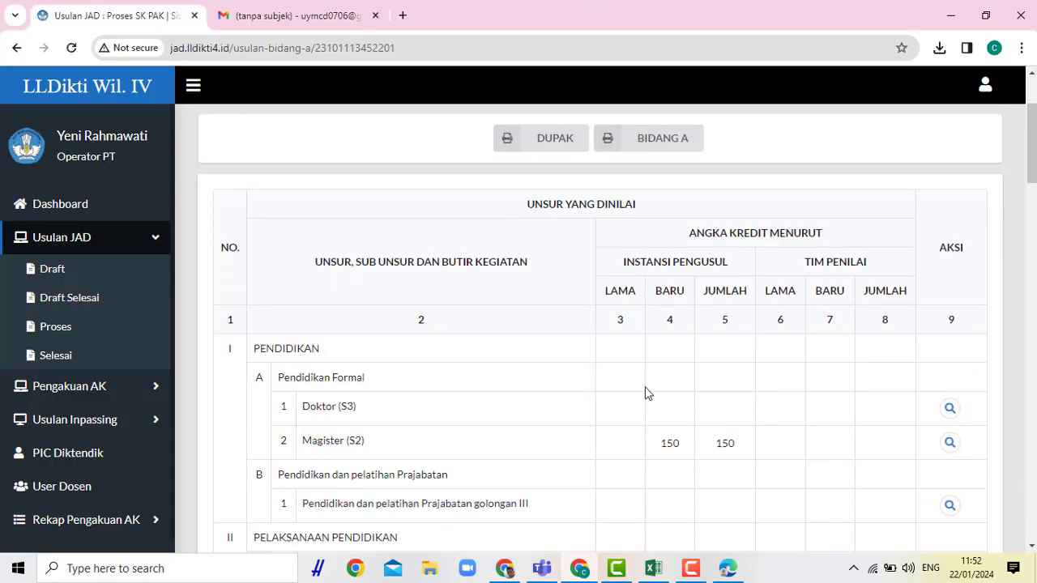
scroll(616, 393, down, 2)
scroll(583, 405, down, 1)
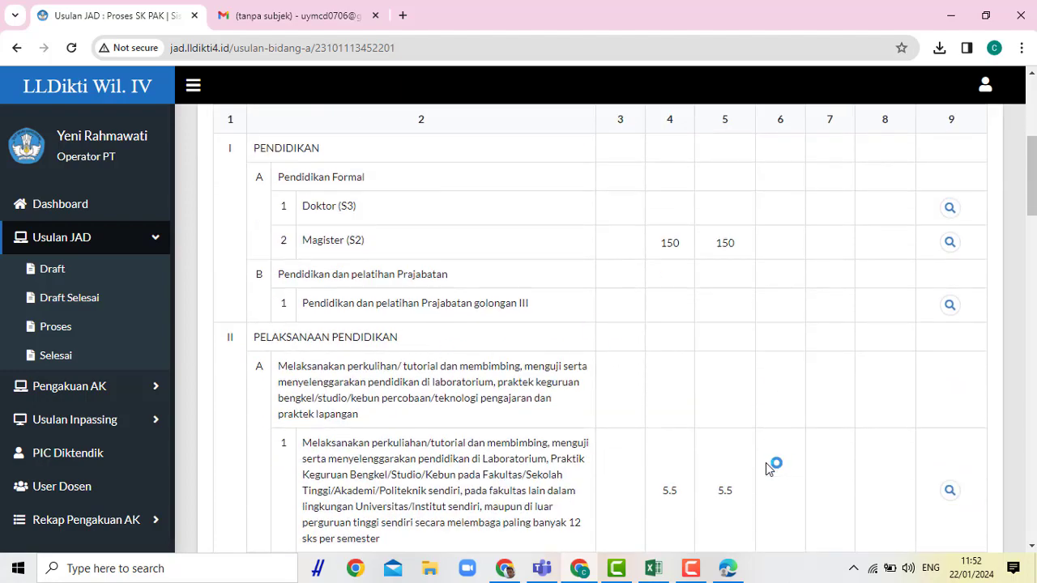
scroll(768, 468, down, 1)
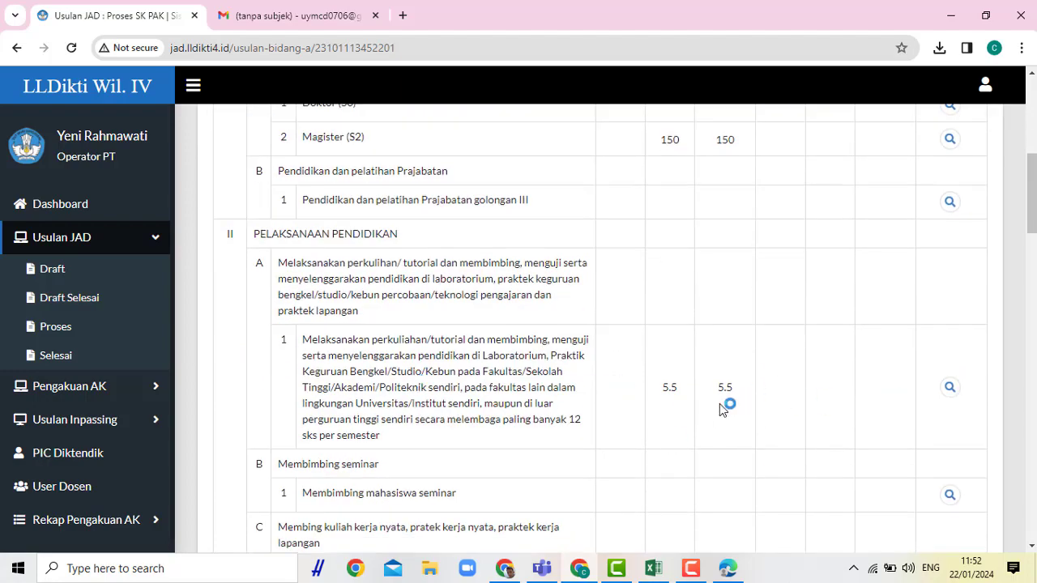
scroll(719, 403, down, 15)
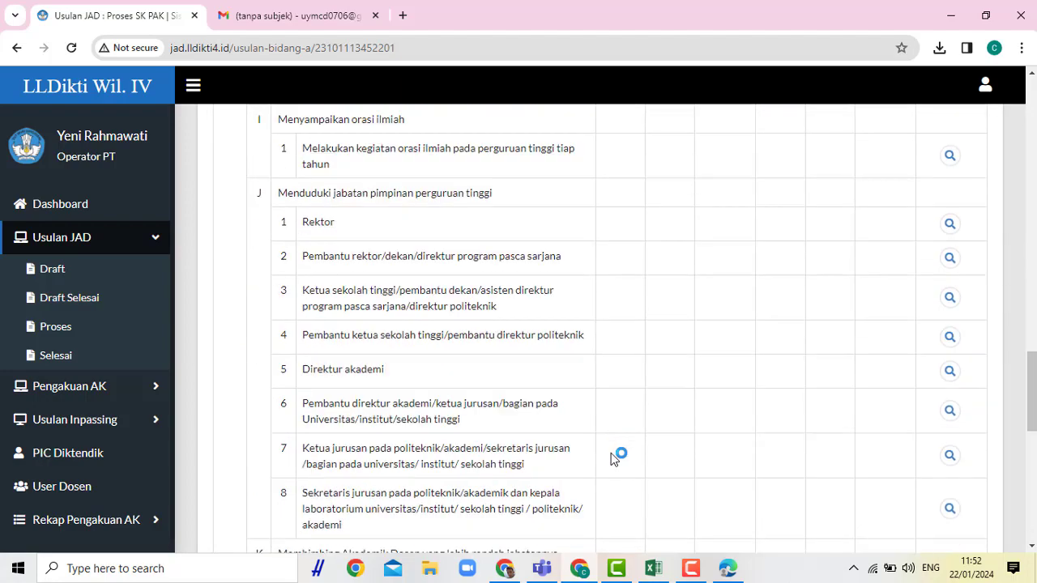
scroll(614, 459, down, 8)
scroll(613, 431, up, 15)
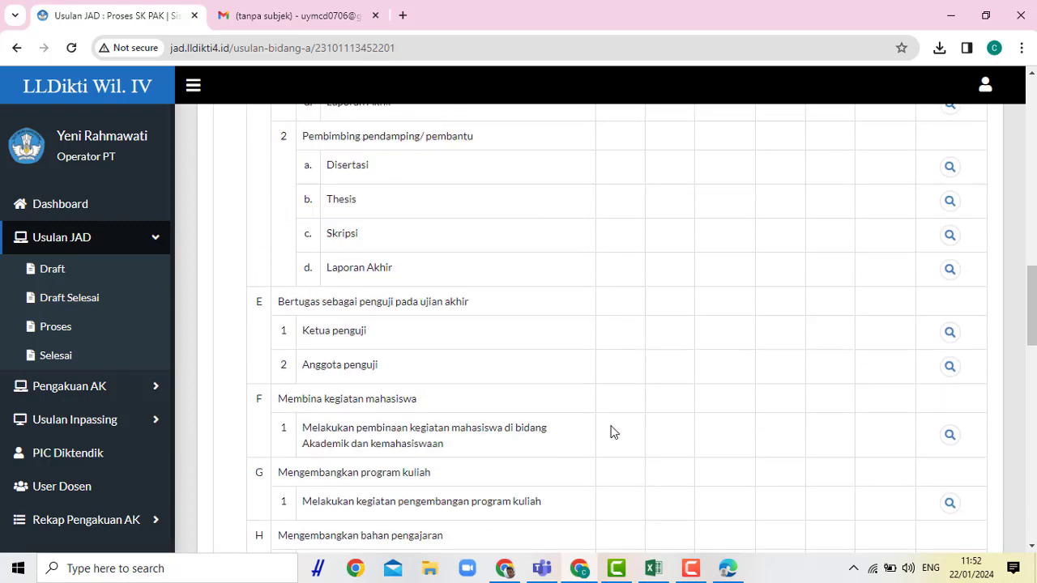
scroll(612, 432, up, 15)
scroll(940, 486, down, 3)
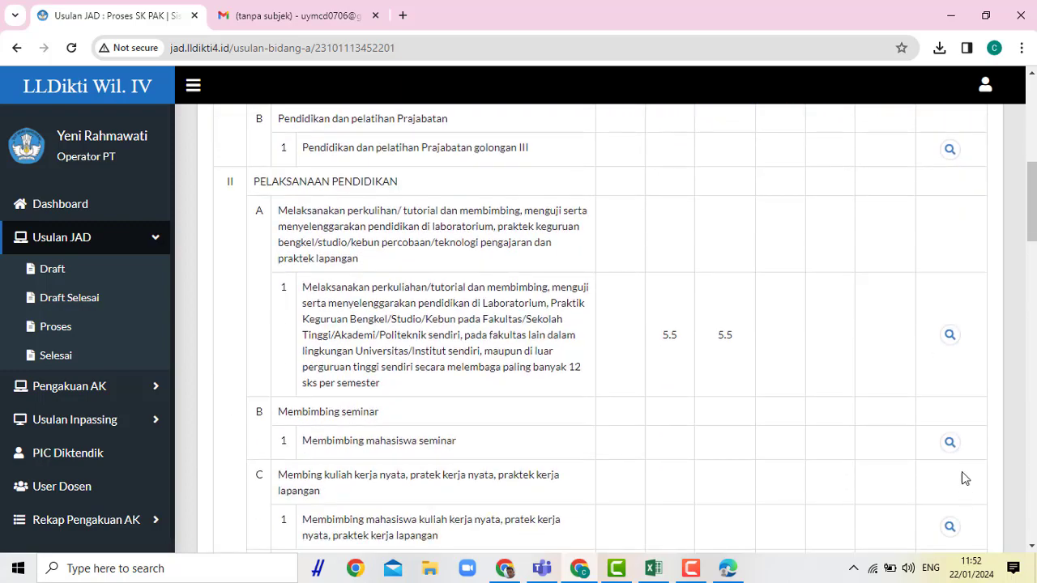
Step: Open the Bidang A teaching activity's details, read the operator and assessor notes for each course, and return to the table
click(951, 341)
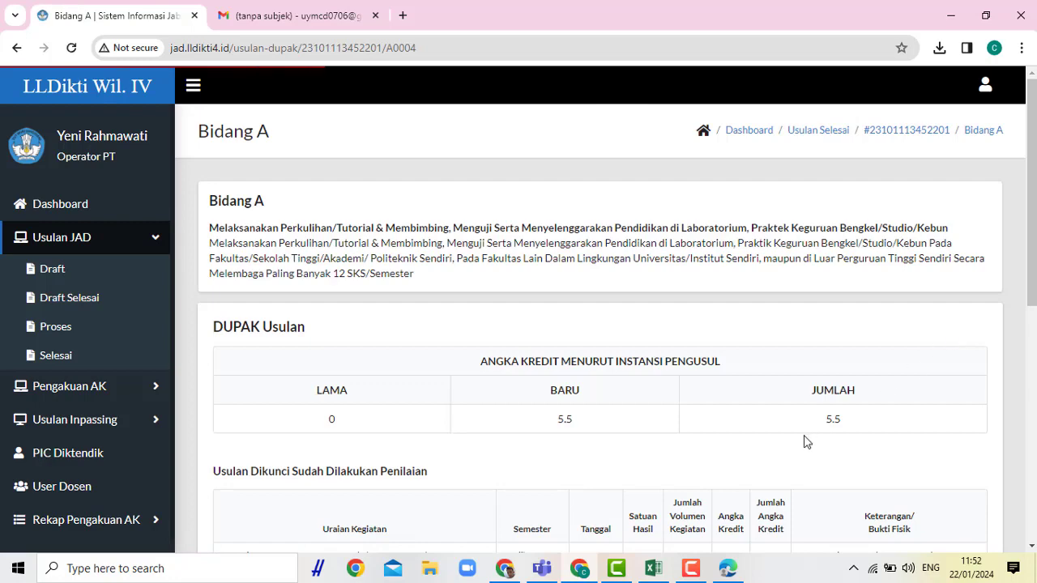
scroll(807, 441, down, 5)
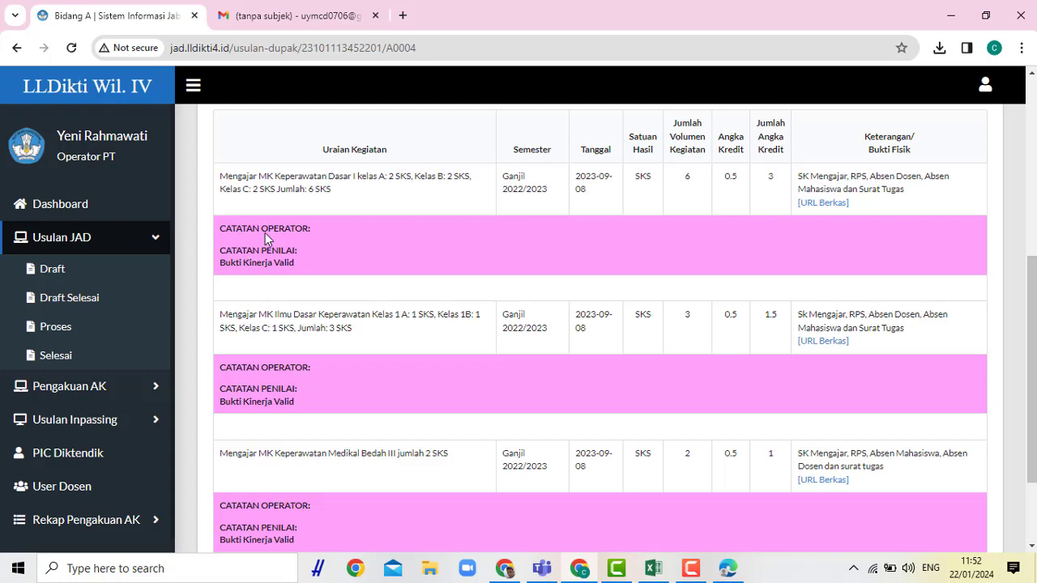
scroll(563, 365, down, 3)
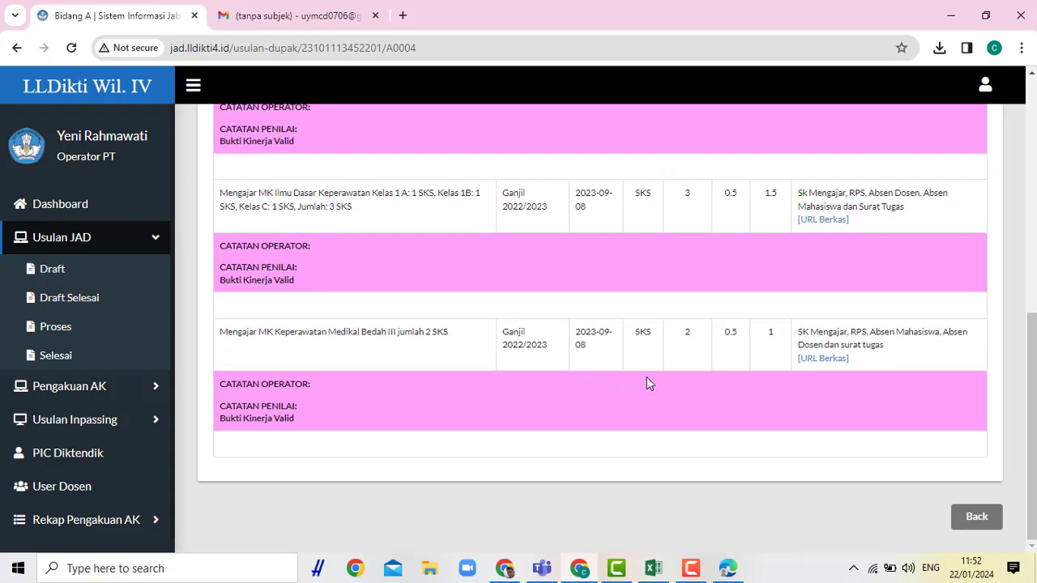
scroll(688, 419, up, 10)
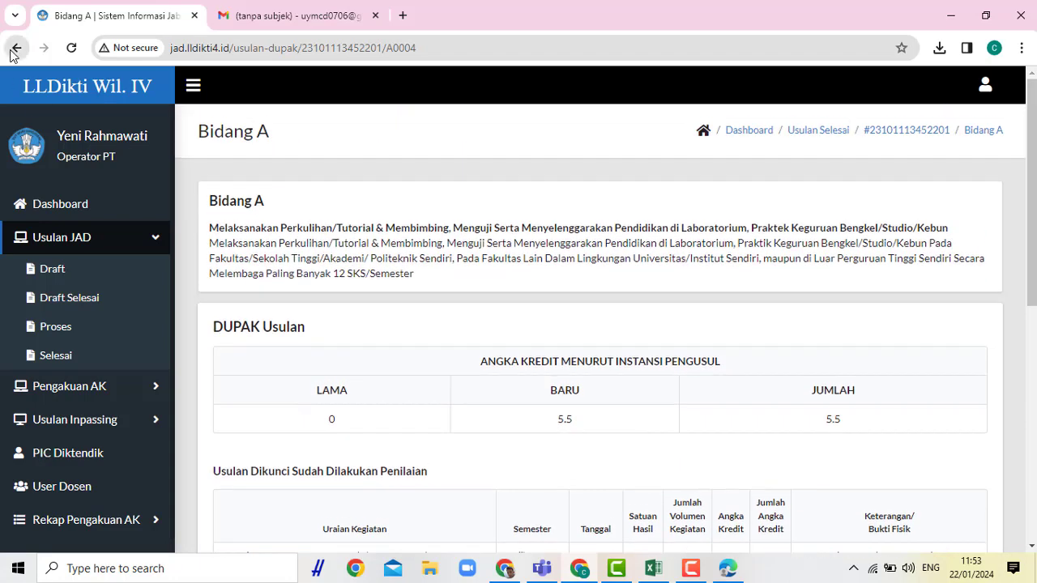
click(16, 48)
Step: Check the remaining Bidang A items and review the Bidang B research credit table
scroll(891, 429, down, 5)
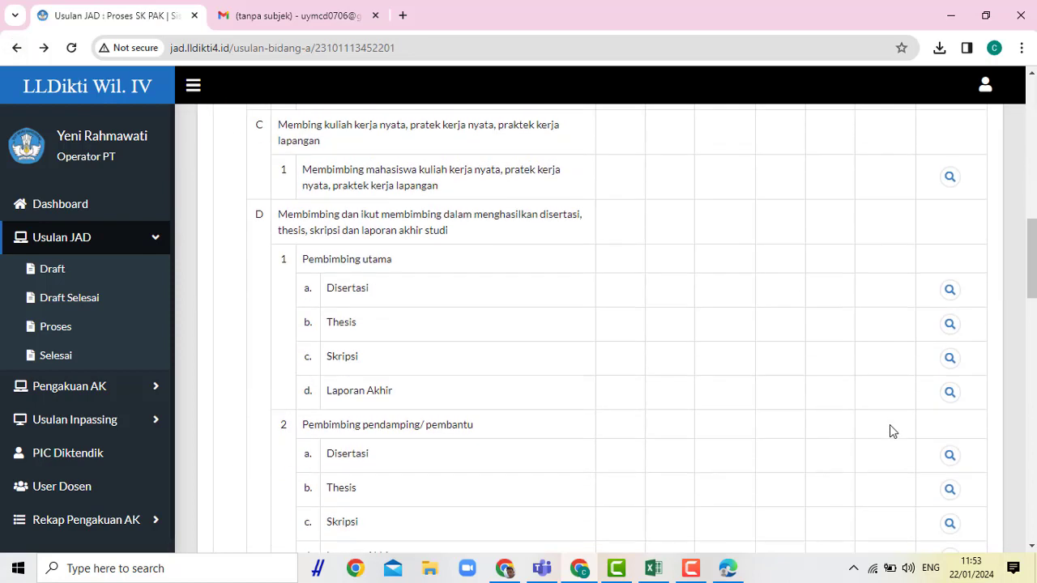
scroll(890, 424, down, 3)
scroll(827, 313, up, 3)
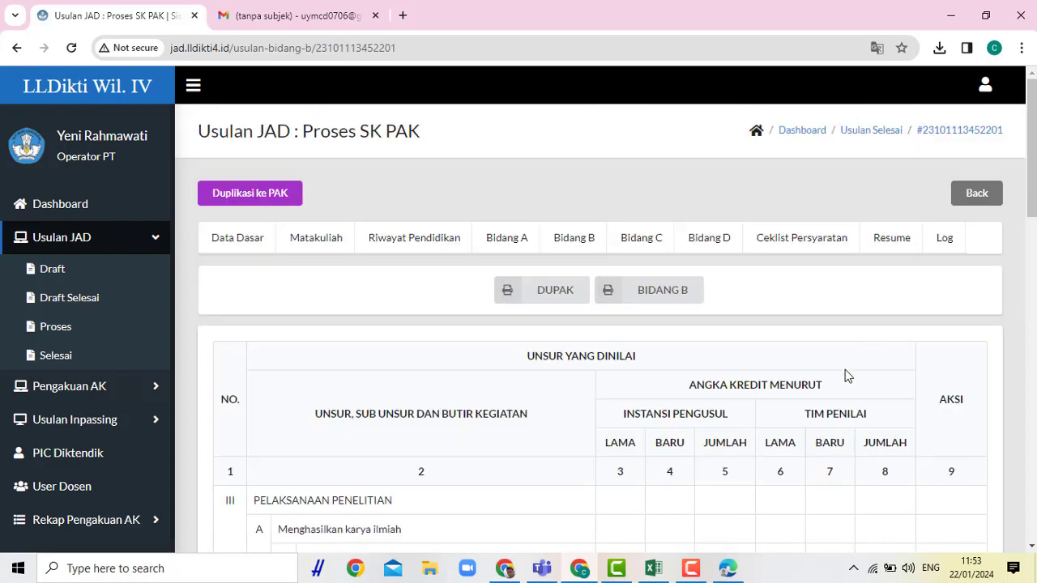
scroll(847, 375, down, 6)
scroll(793, 344, down, 10)
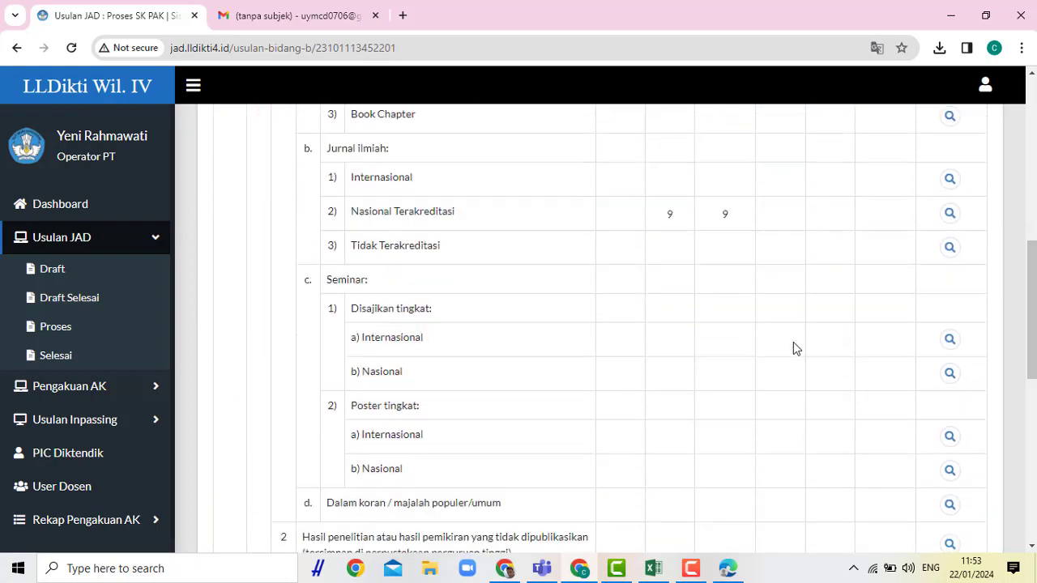
scroll(793, 353, up, 15)
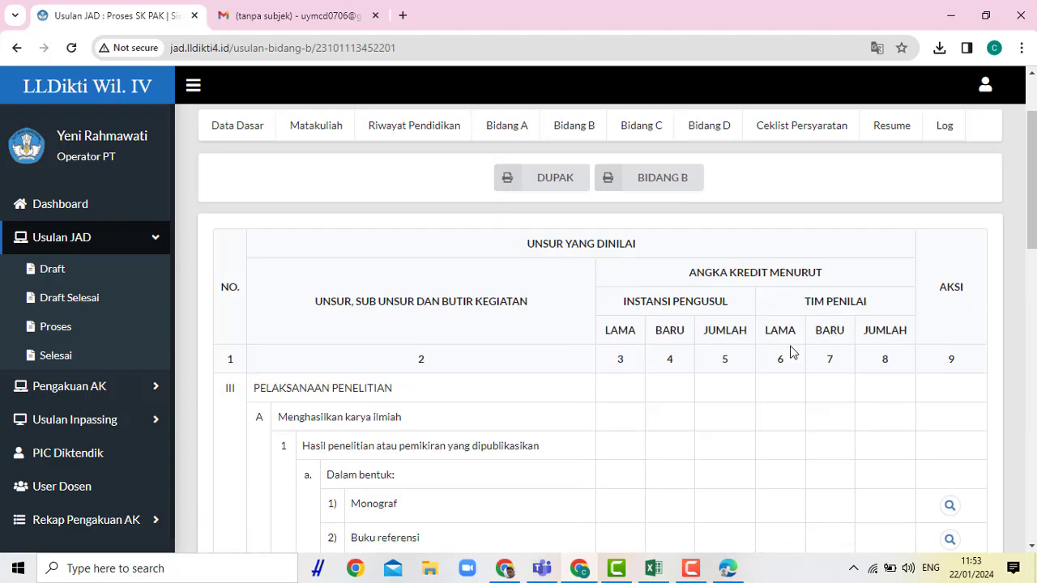
Step: Open the proposal's Bidang C section and look through its community service activities
click(653, 245)
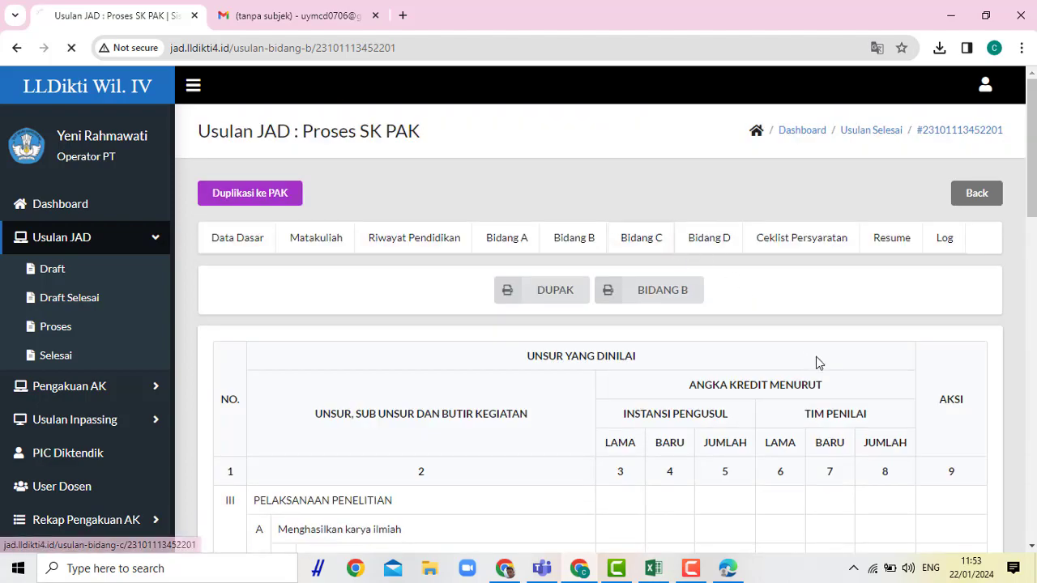
scroll(951, 397, down, 12)
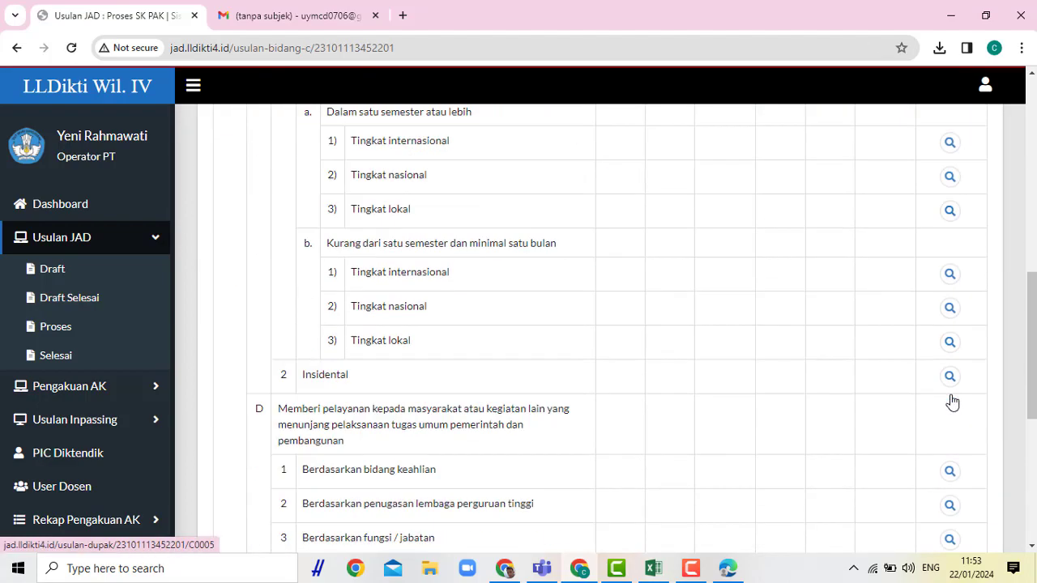
scroll(952, 401, up, 15)
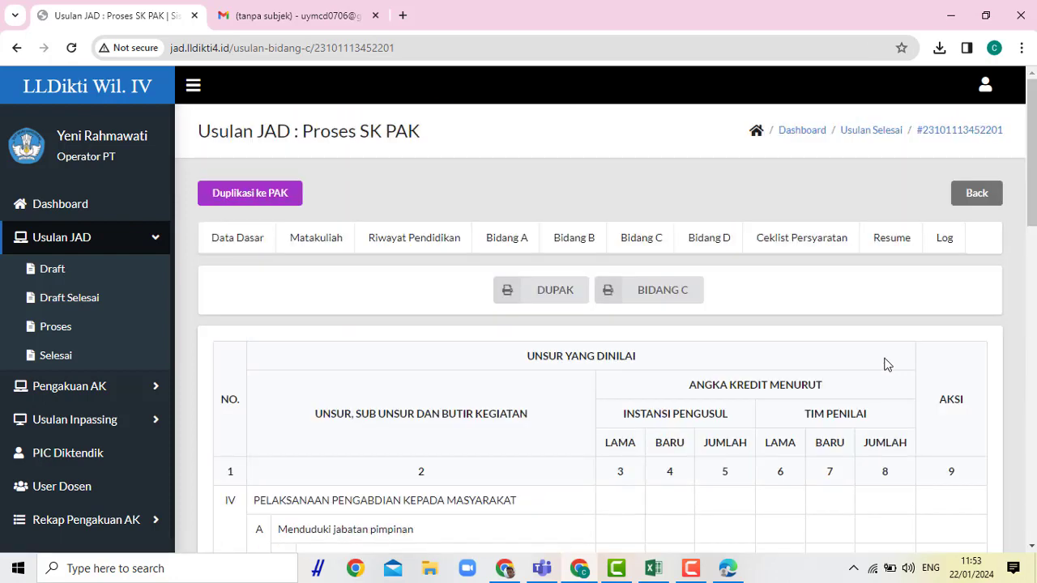
Step: Open the proposal's Bidang D section and look through its supporting activities down to the Bidang D total
click(701, 243)
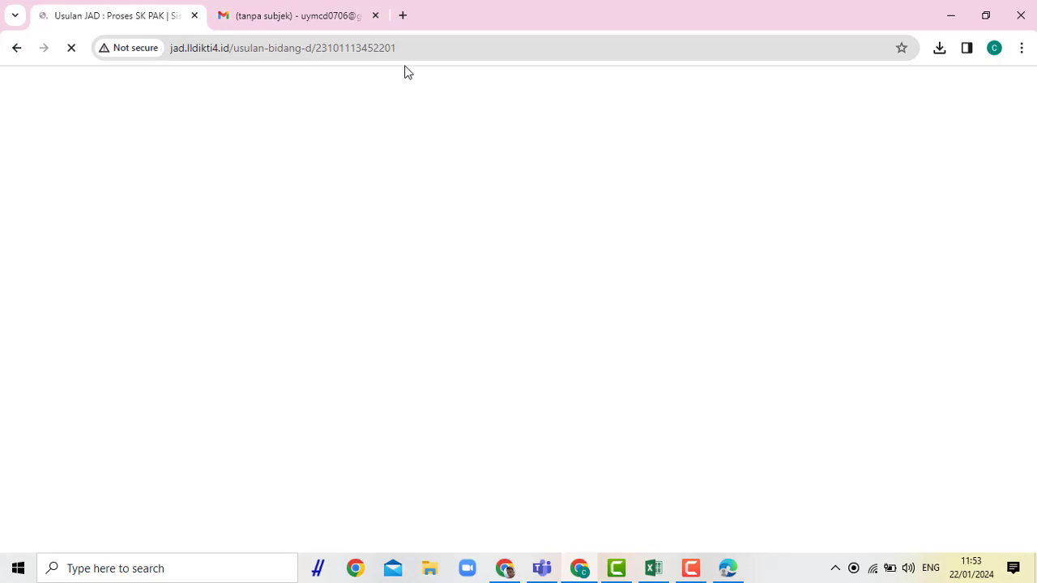
scroll(840, 350, down, 10)
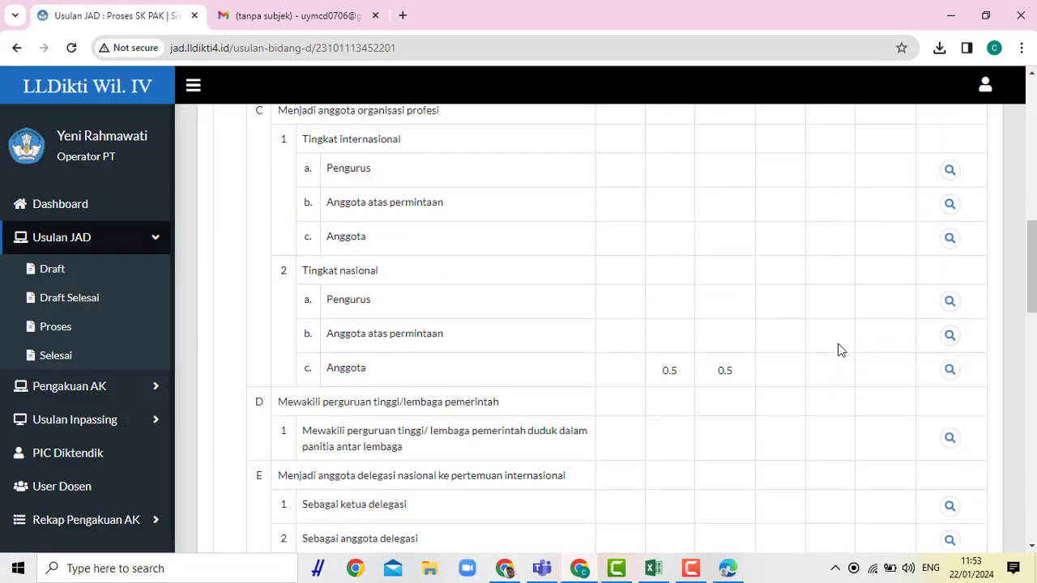
scroll(840, 350, down, 15)
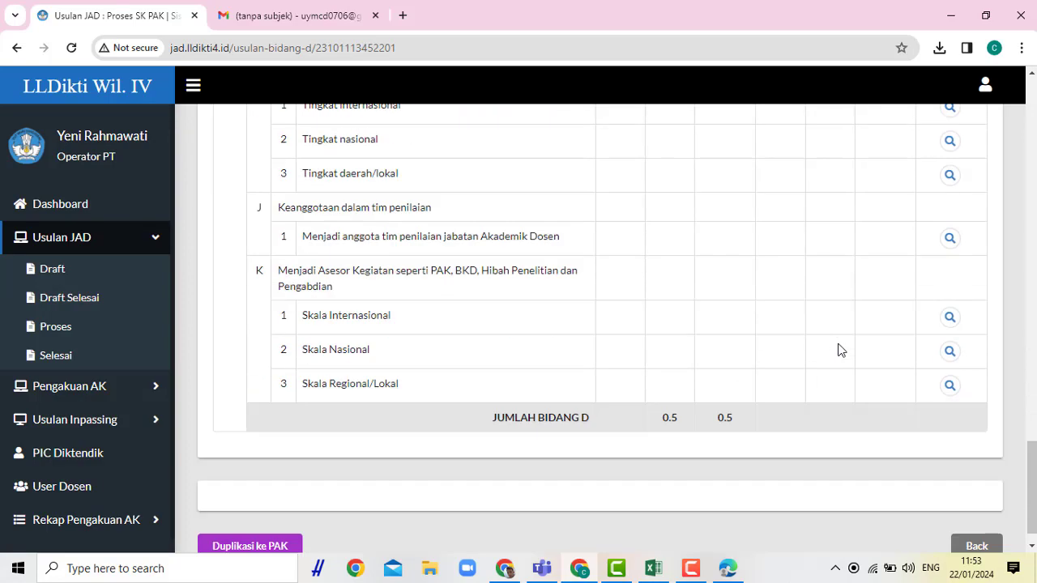
scroll(840, 350, up, 20)
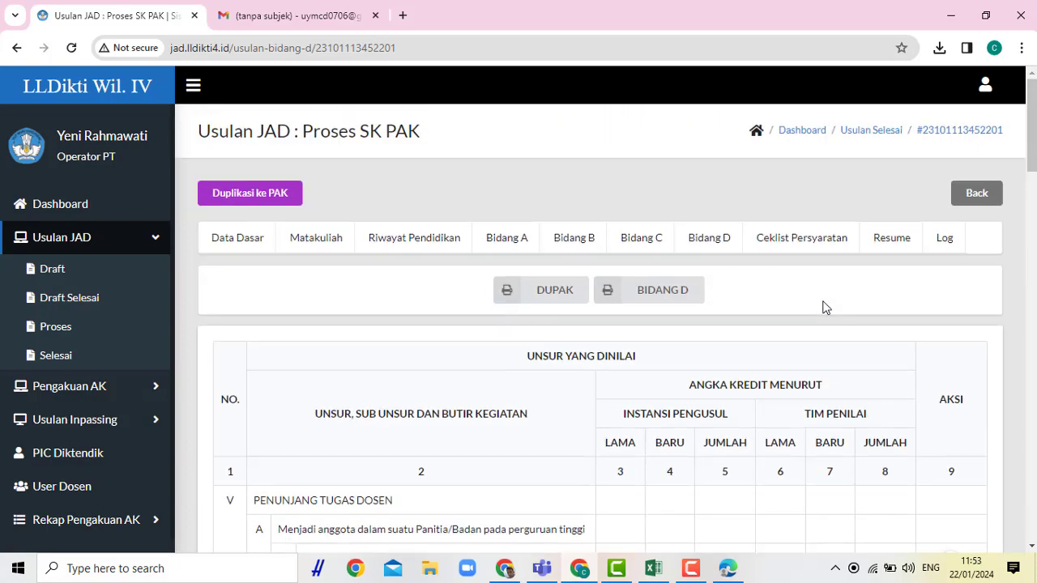
Step: Open the proposal's Resume and review the lecturer's biodata, required credits and proposed credits for each bidang
click(894, 247)
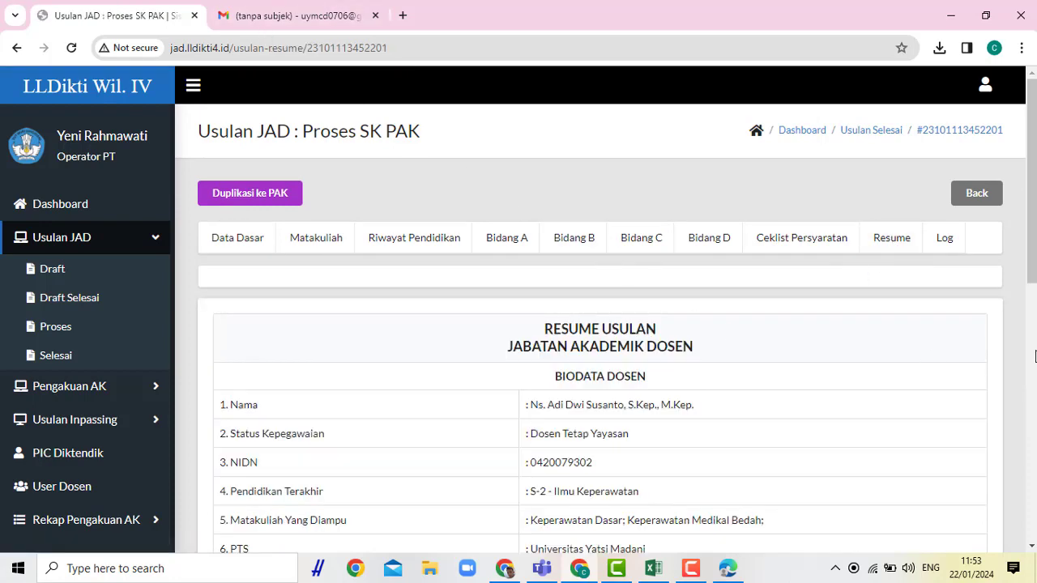
scroll(1034, 356, down, 3)
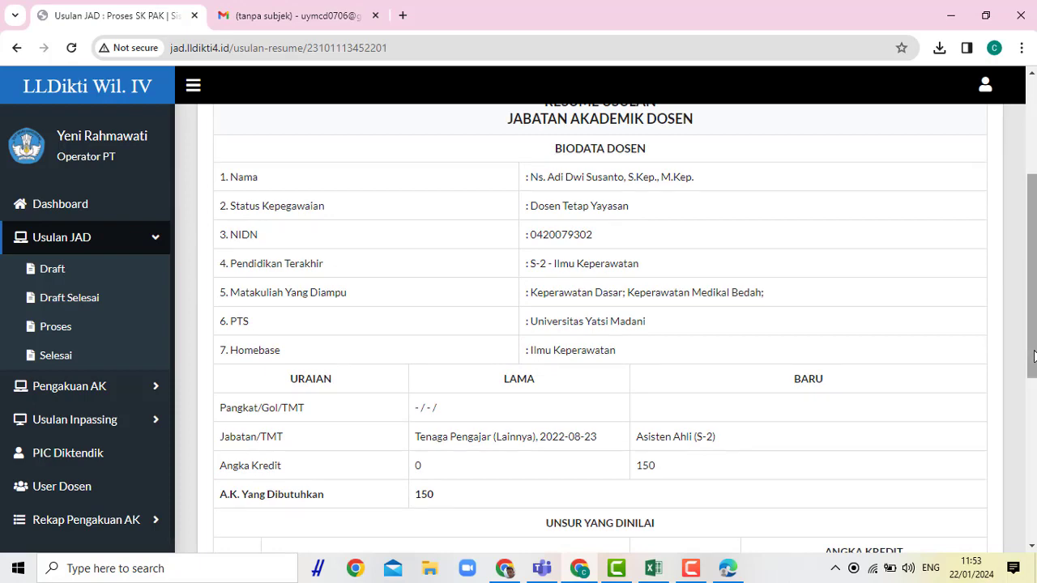
scroll(838, 312, down, 4)
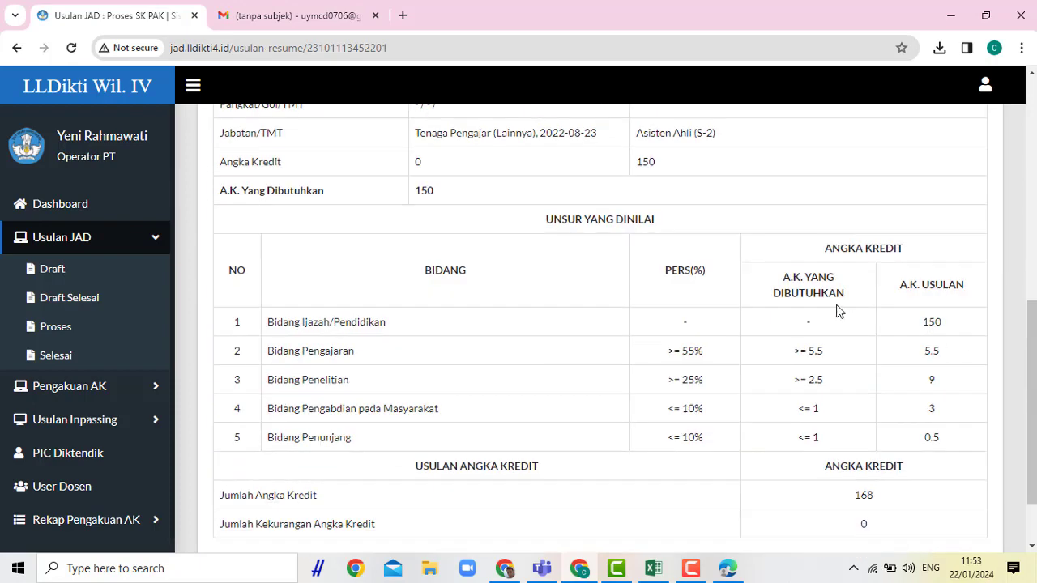
scroll(838, 312, down, 1)
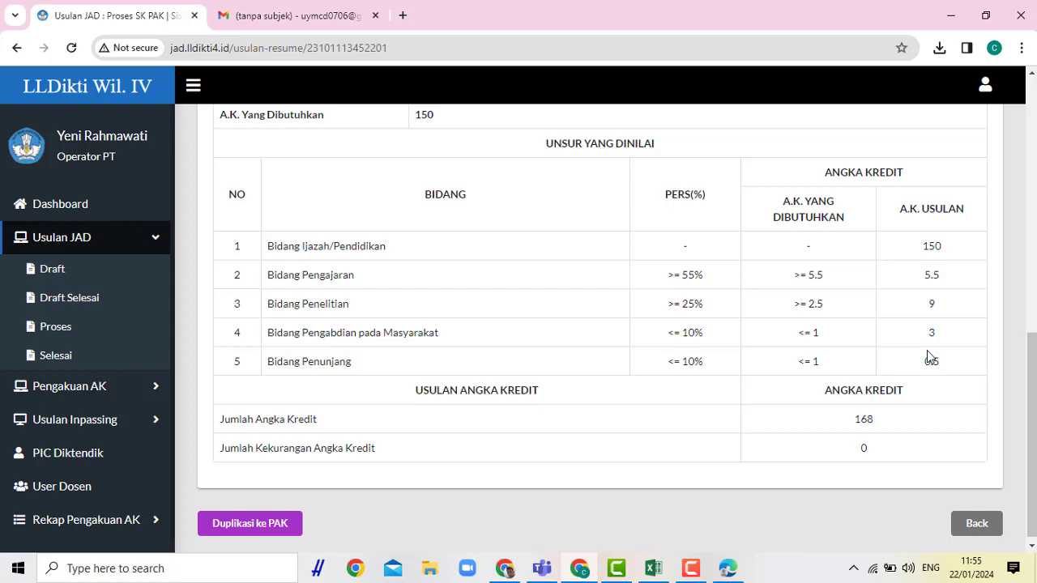
scroll(692, 363, up, 1)
scroll(743, 410, up, 8)
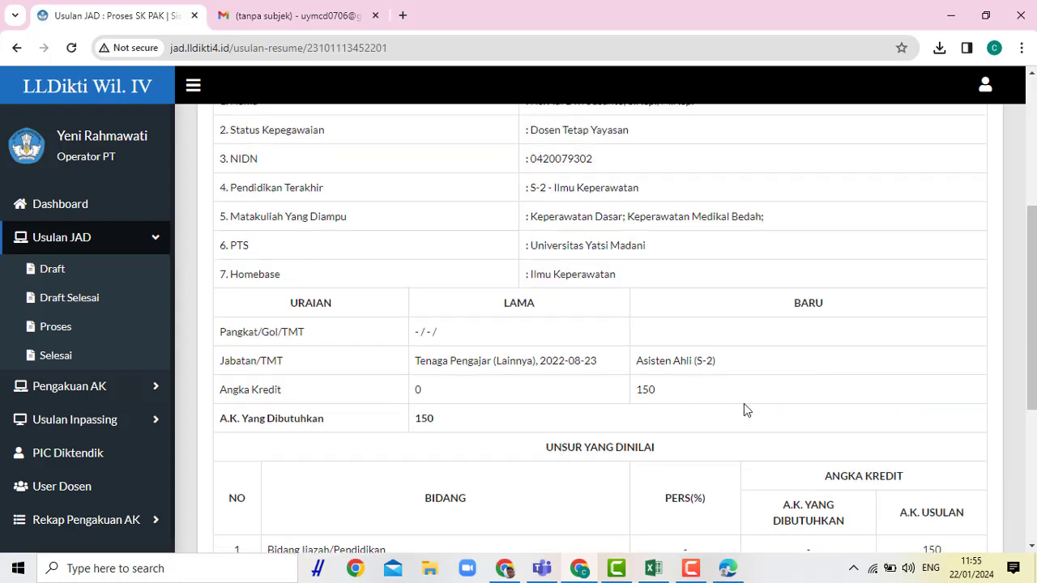
Step: Open the proposal's Ceklist Persyaratan and look through the list of required documents and their uploaded files
click(798, 239)
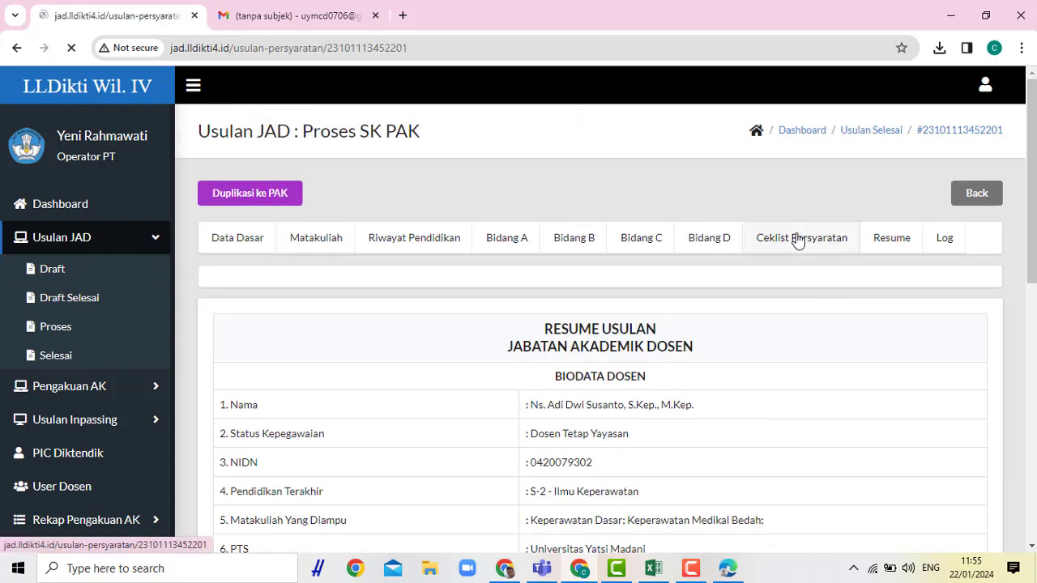
scroll(954, 354, down, 1)
scroll(954, 354, down, 3)
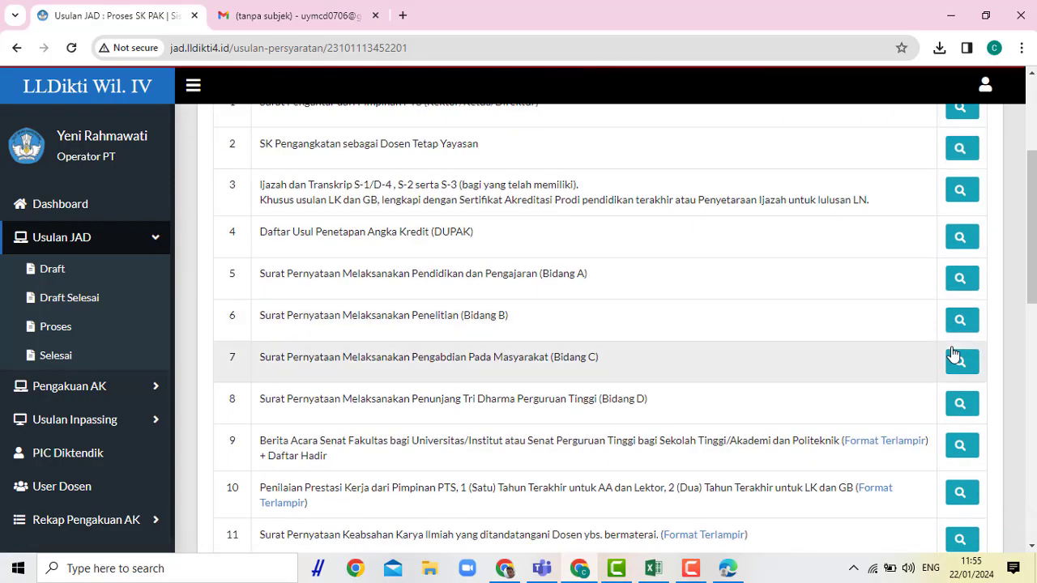
scroll(986, 326, down, 5)
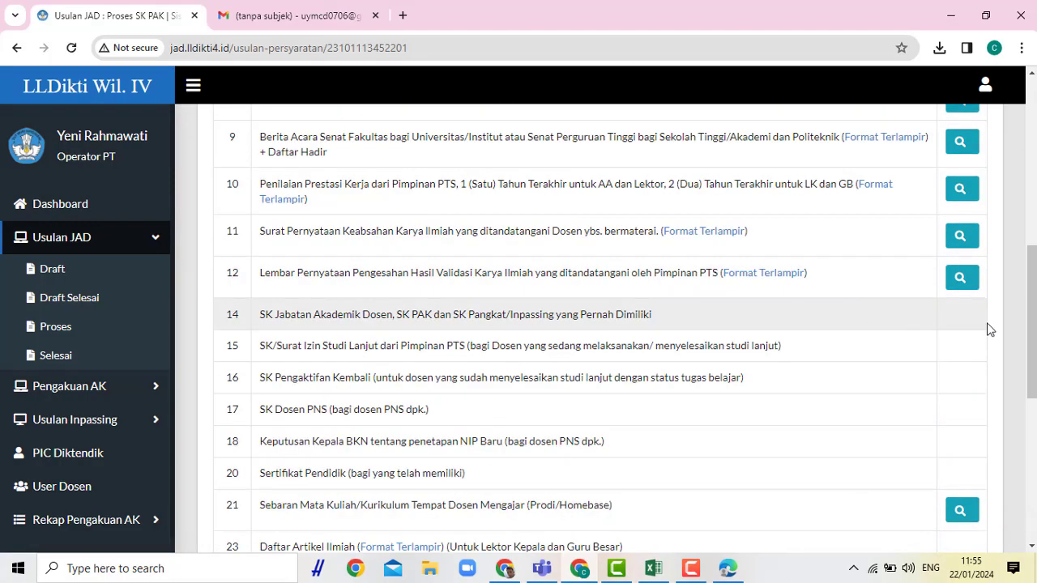
scroll(960, 329, up, 6)
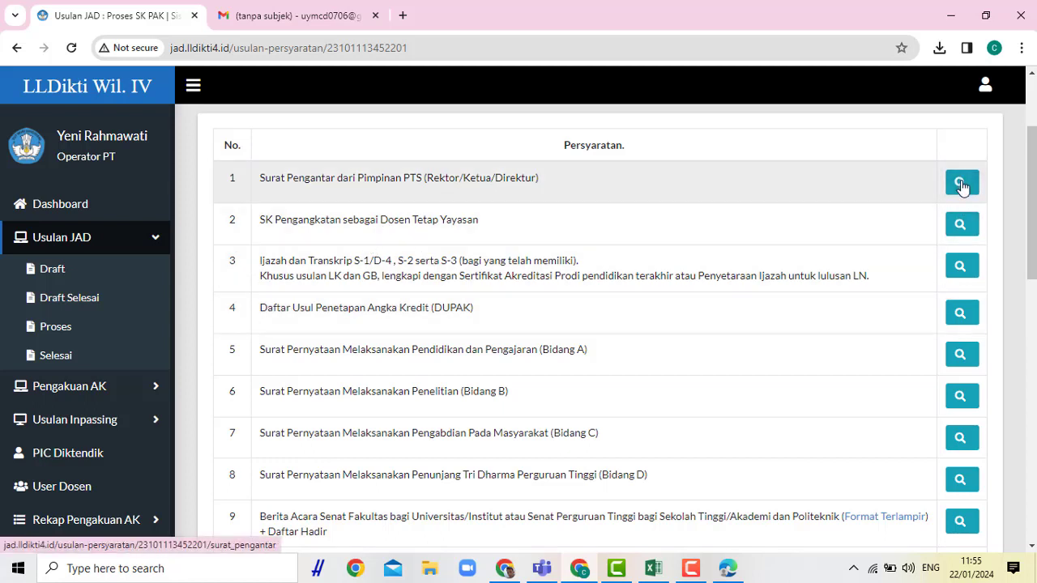
scroll(949, 341, down, 5)
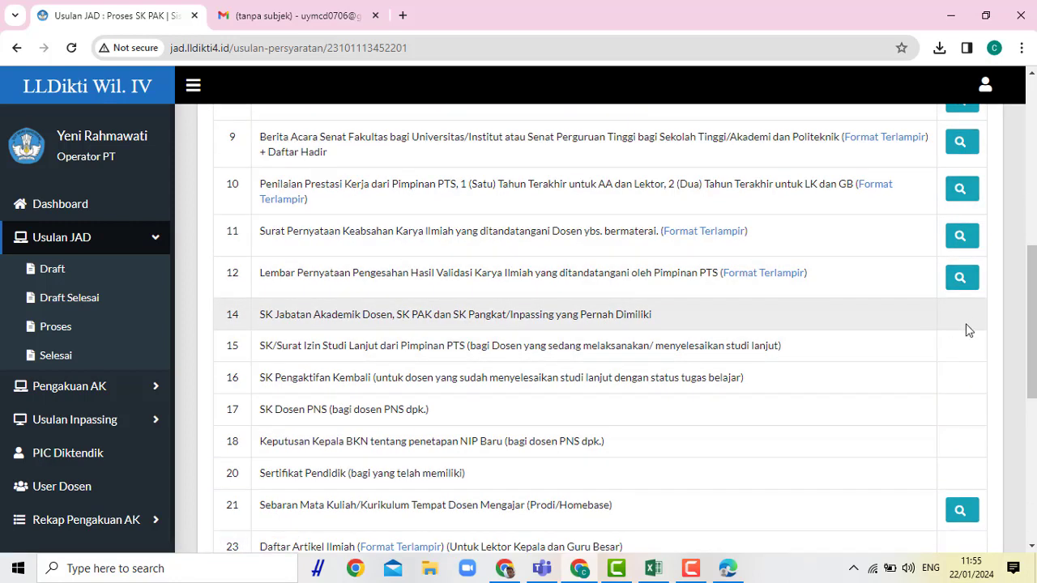
scroll(912, 385, up, 2)
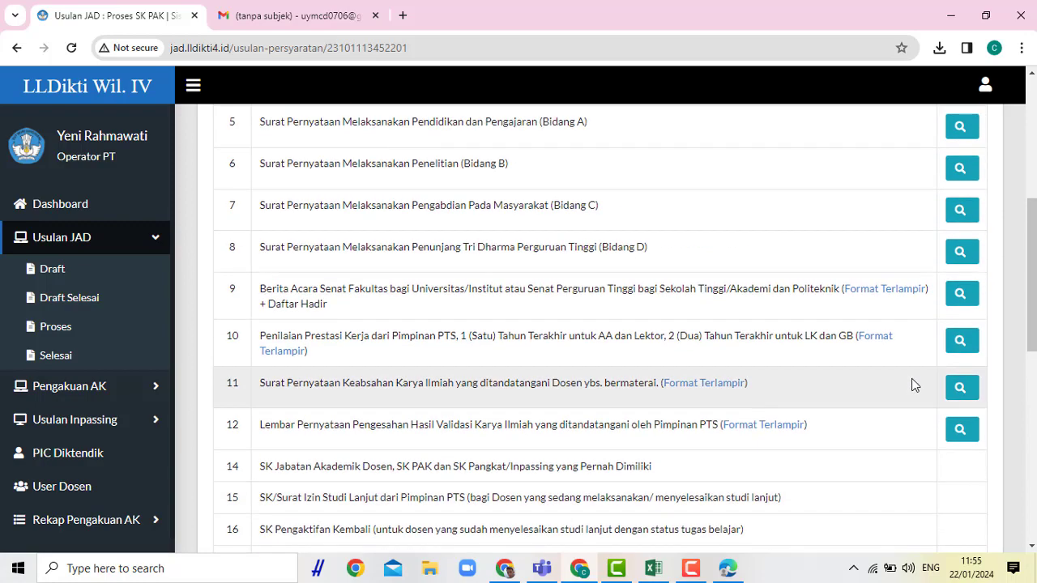
scroll(917, 257, up, 1)
scroll(916, 258, up, 4)
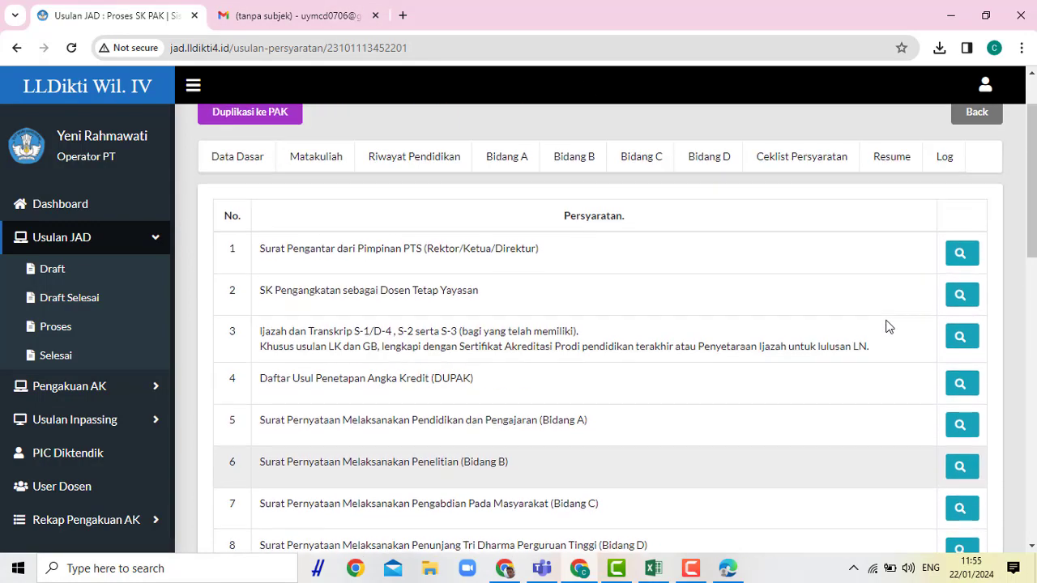
scroll(888, 338, down, 4)
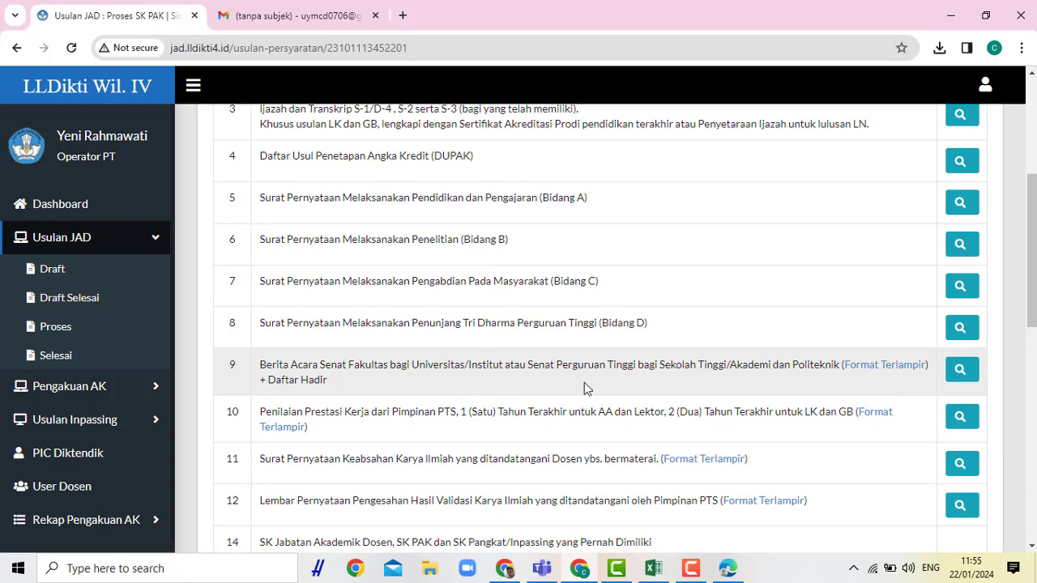
Step: View the uploaded Surat Pernyataan Keabsahan Karya Ilmiah, read through to its stamped signature, and close the document
scroll(613, 388, down, 1)
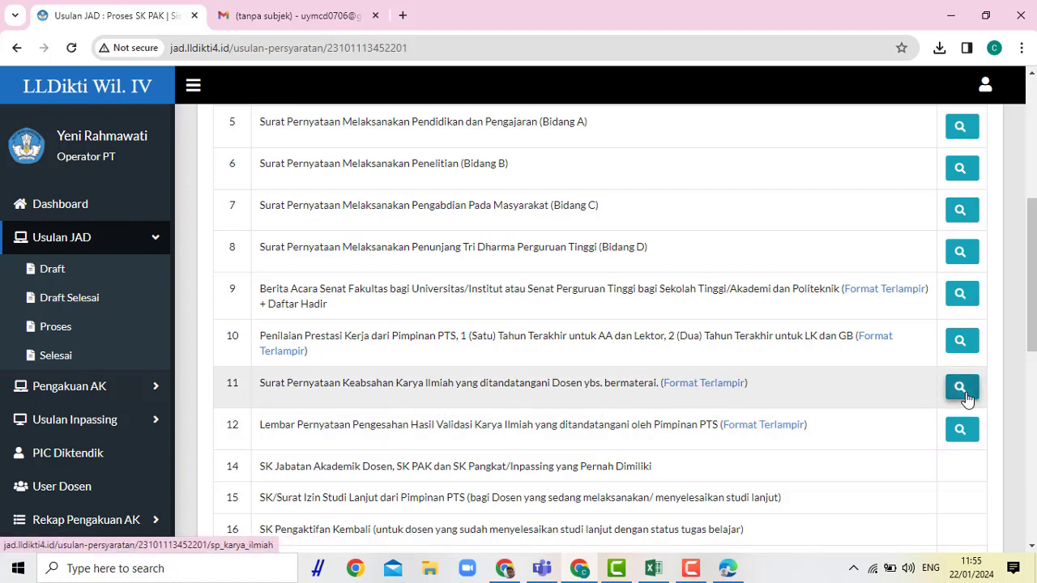
click(669, 381)
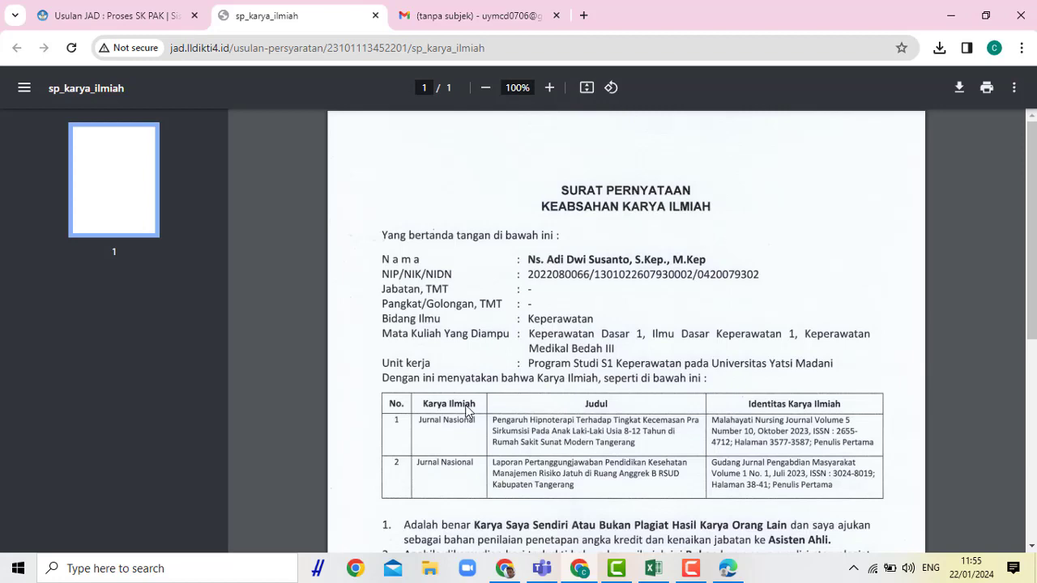
scroll(589, 412, down, 4)
scroll(589, 411, up, 1)
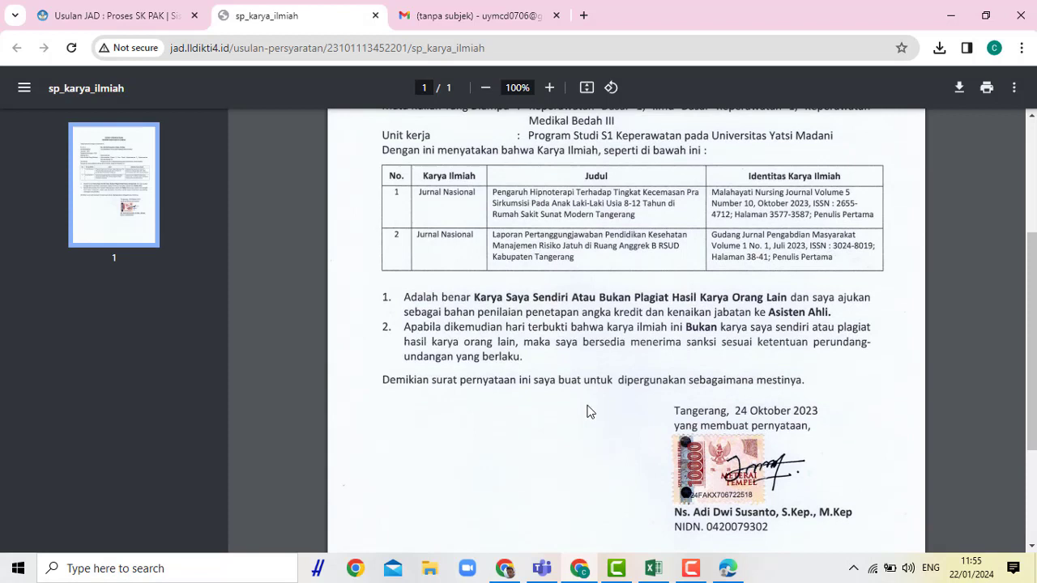
scroll(601, 383, up, 1)
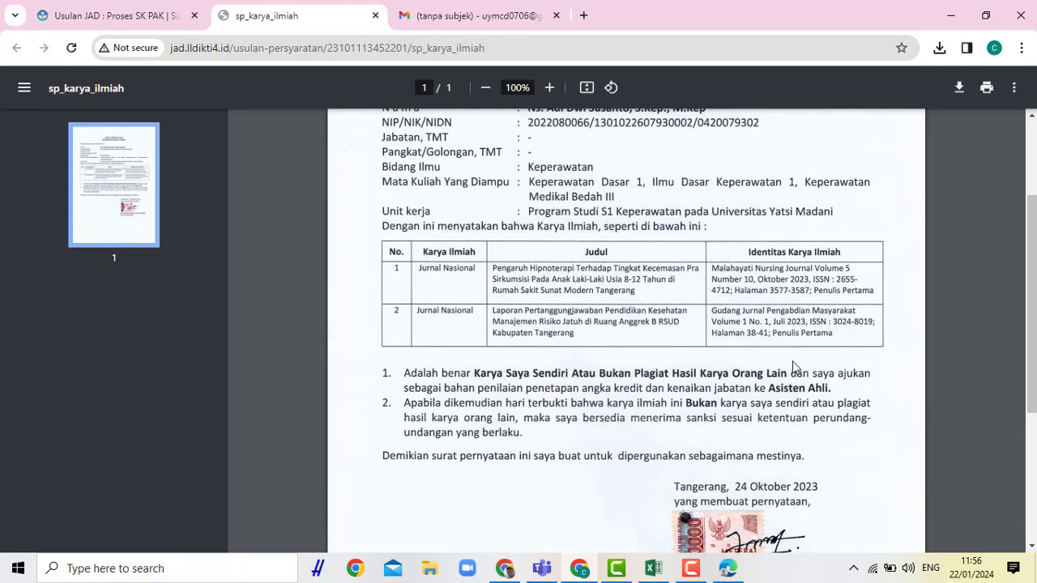
scroll(796, 373, down, 2)
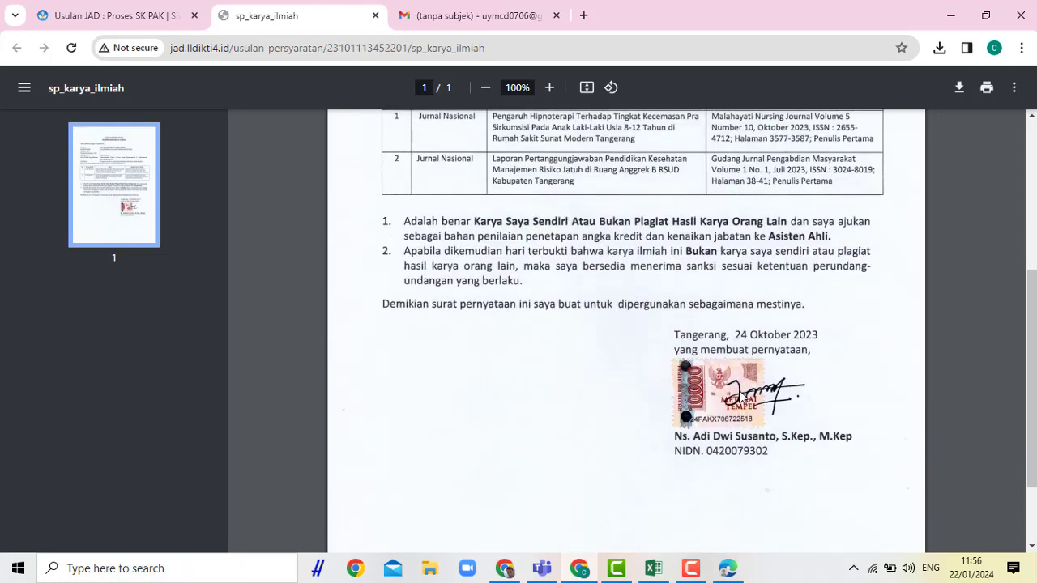
scroll(730, 447, up, 3)
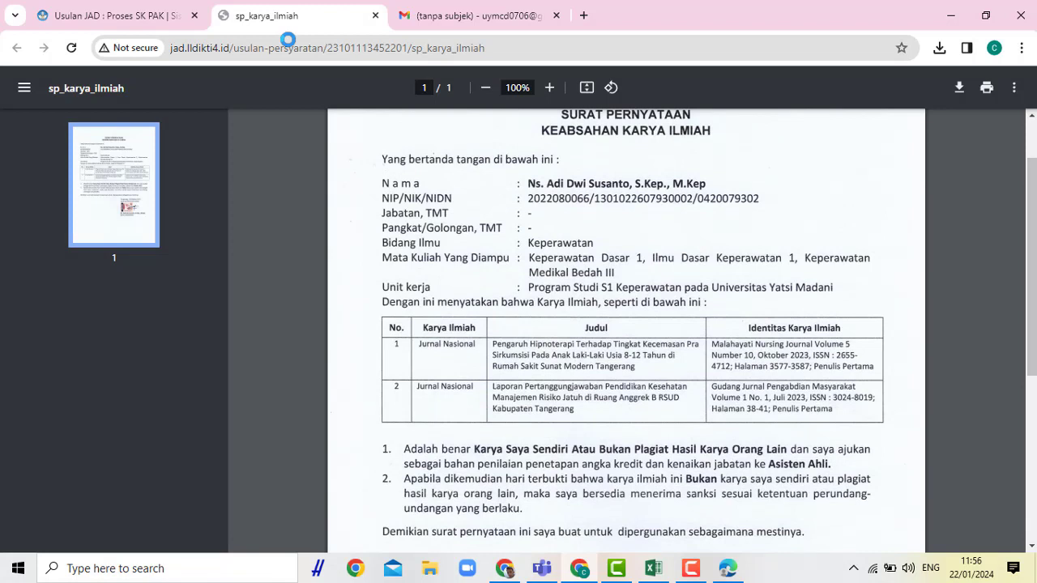
key(ctrl+w)
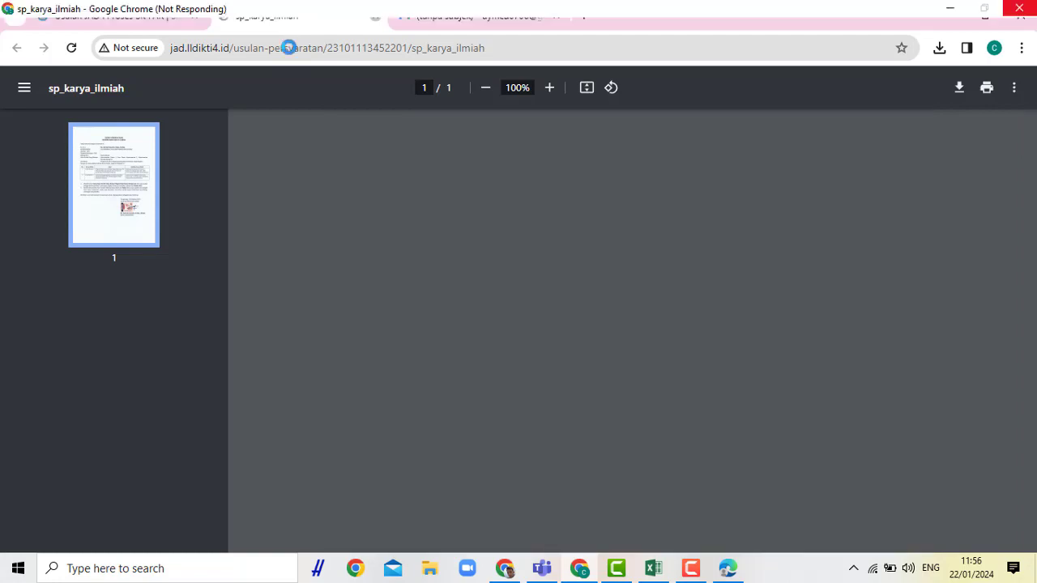
Step: Review the remaining checklist requirements, from Lembar Pernyataan Pengesahan Hasil Validasi to Sertifikat Pekerti and the Kebutuhan dan Formasi Jabatan Fungsional
scroll(840, 444, up, 1)
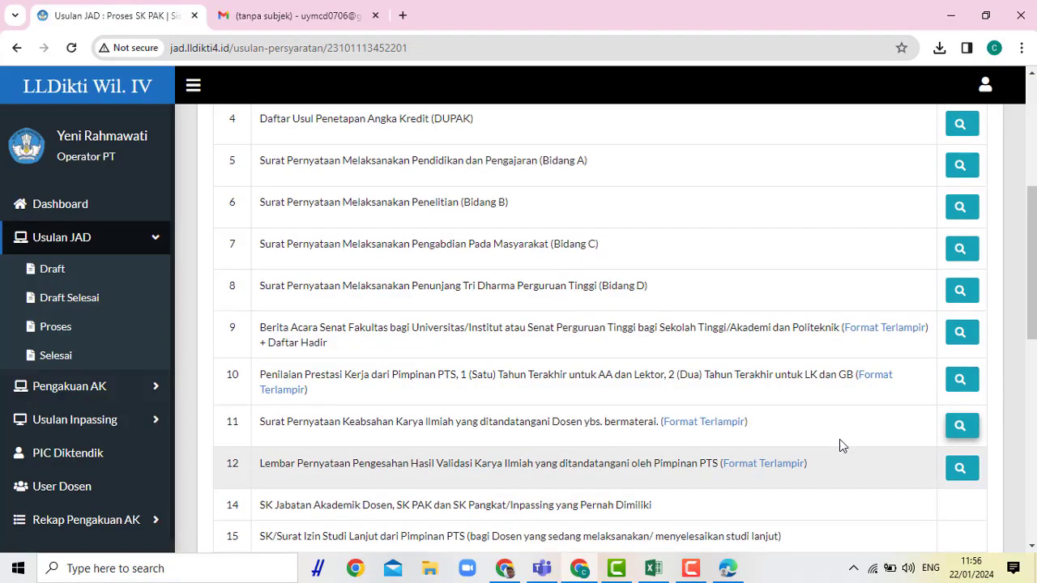
scroll(839, 443, down, 3)
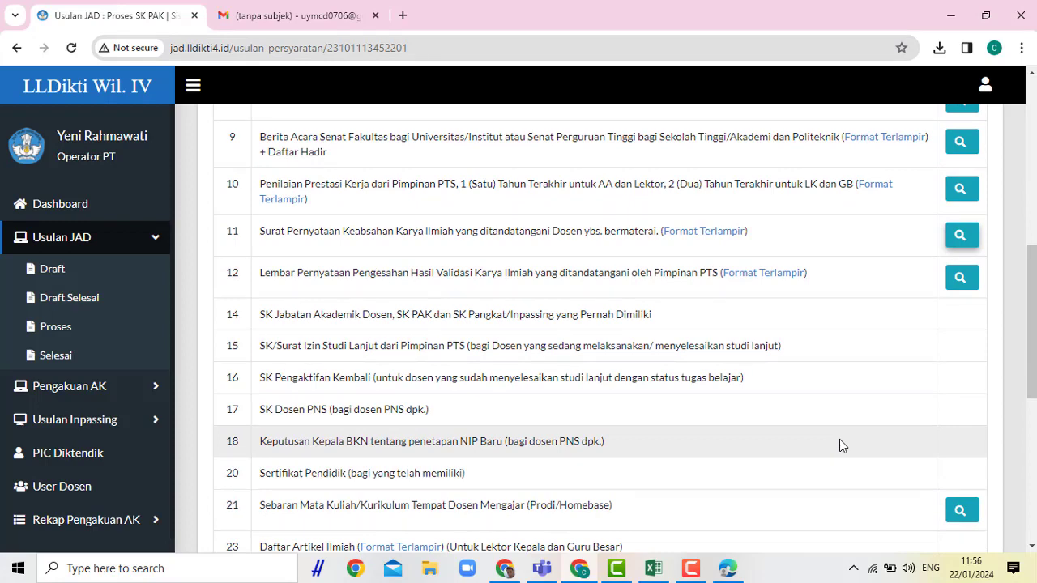
scroll(840, 445, down, 1)
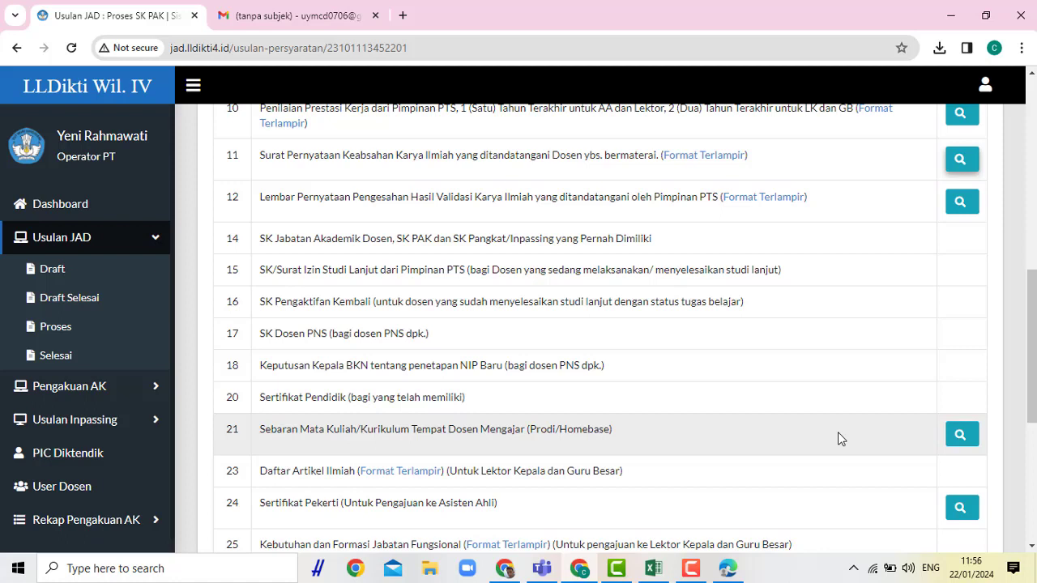
scroll(838, 438, up, 1)
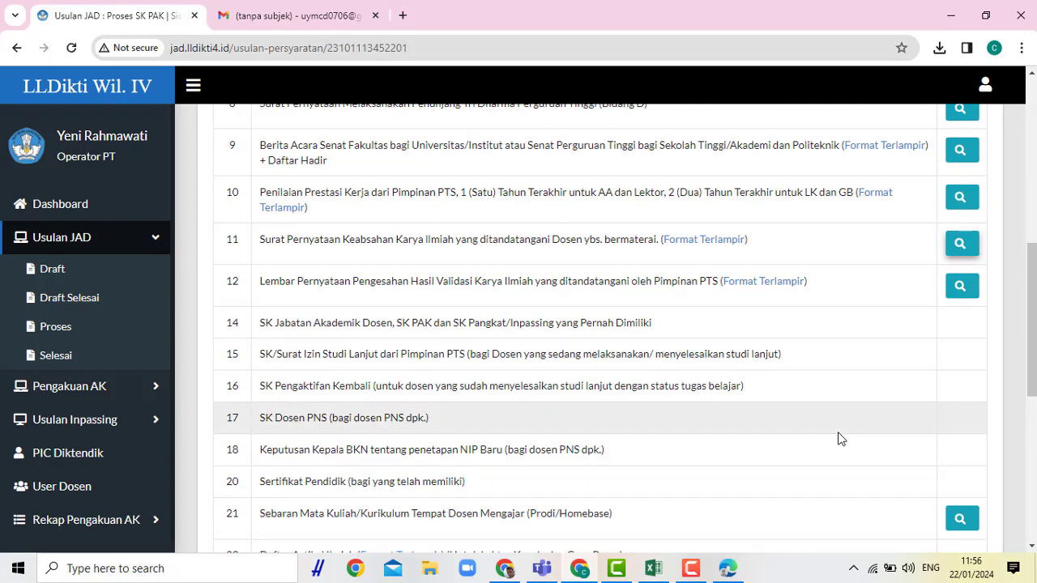
scroll(839, 439, up, 5)
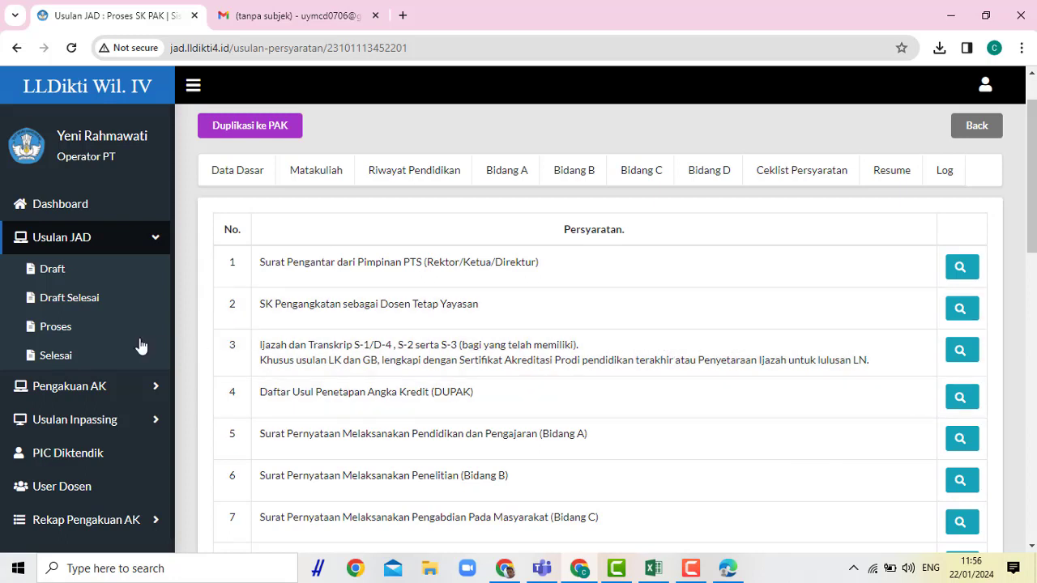
Step: Open the list of JAD proposals in process and check the status of each entry on the first page
click(93, 332)
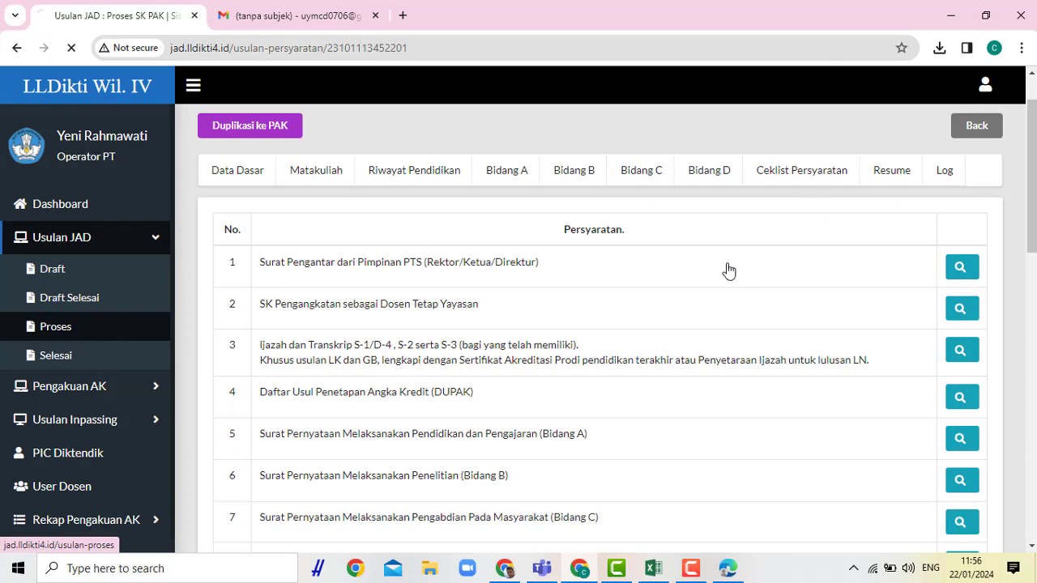
click(100, 326)
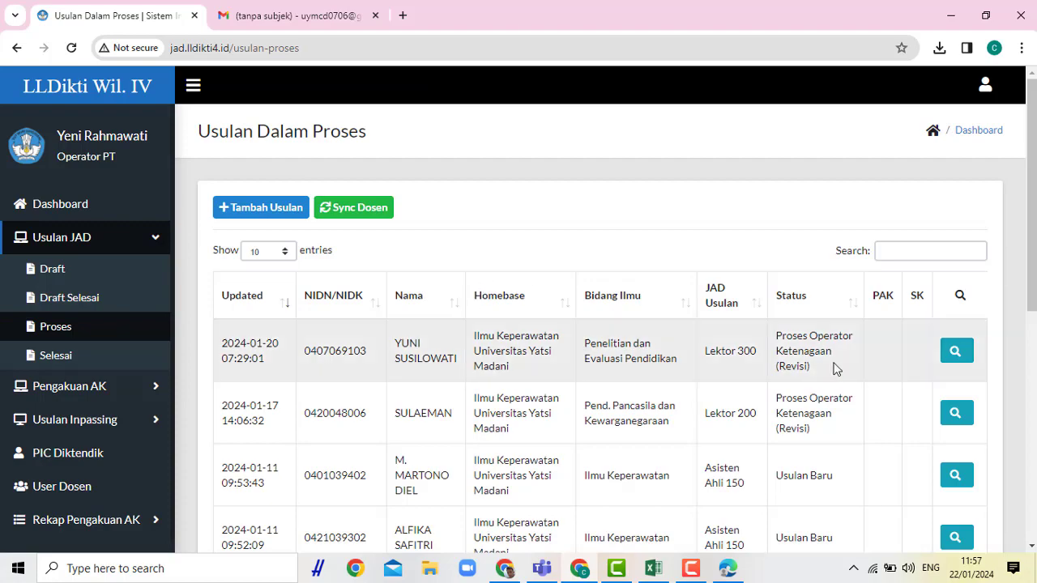
scroll(846, 430, down, 5)
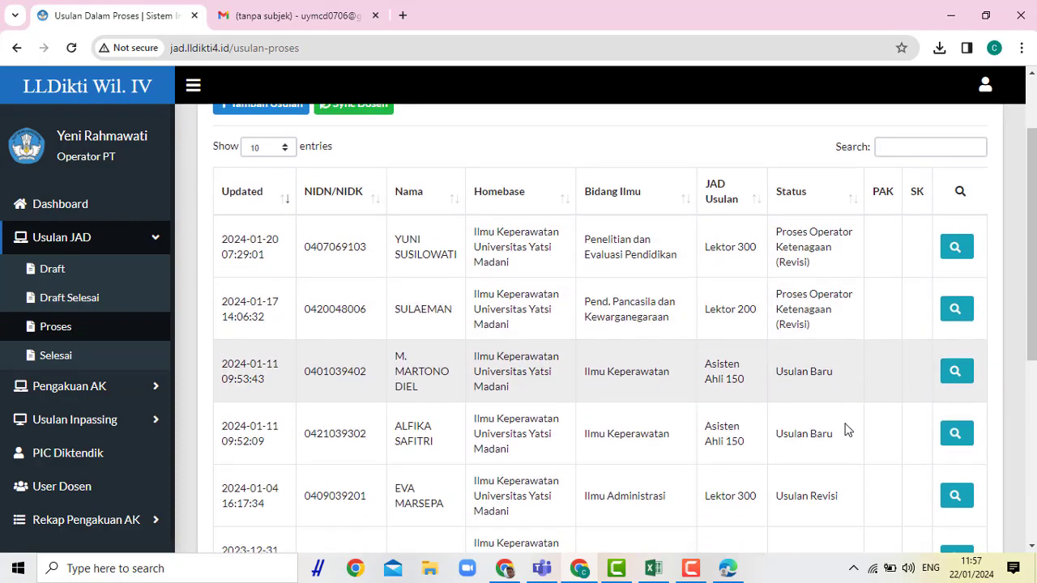
scroll(846, 429, down, 1)
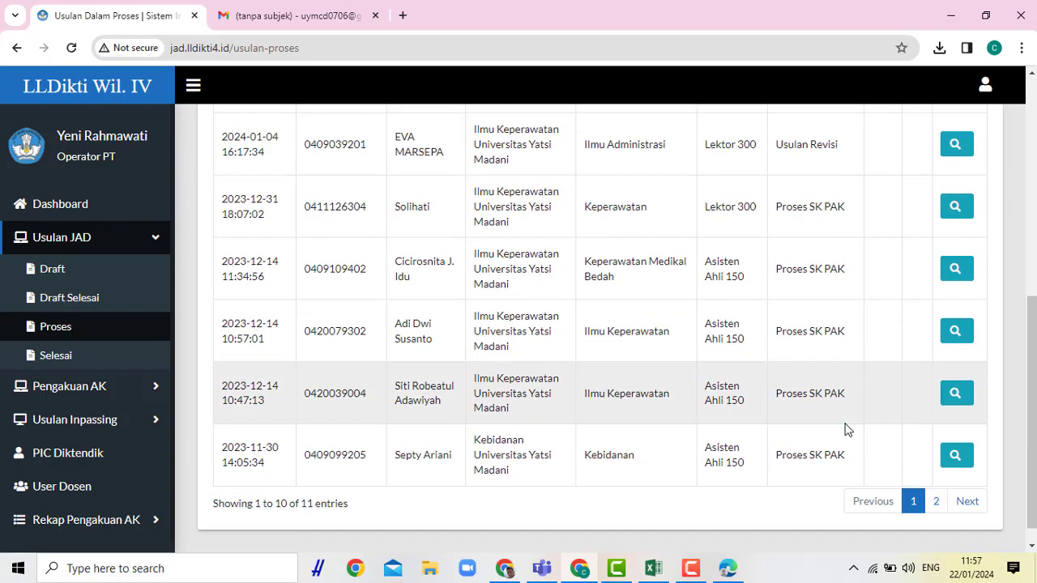
scroll(912, 386, up, 5)
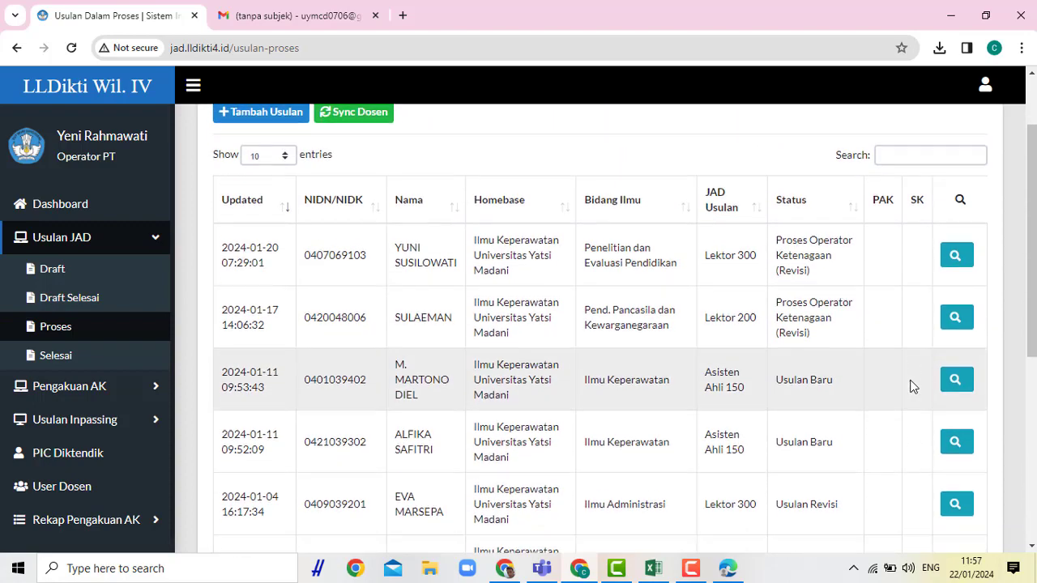
scroll(911, 386, down, 5)
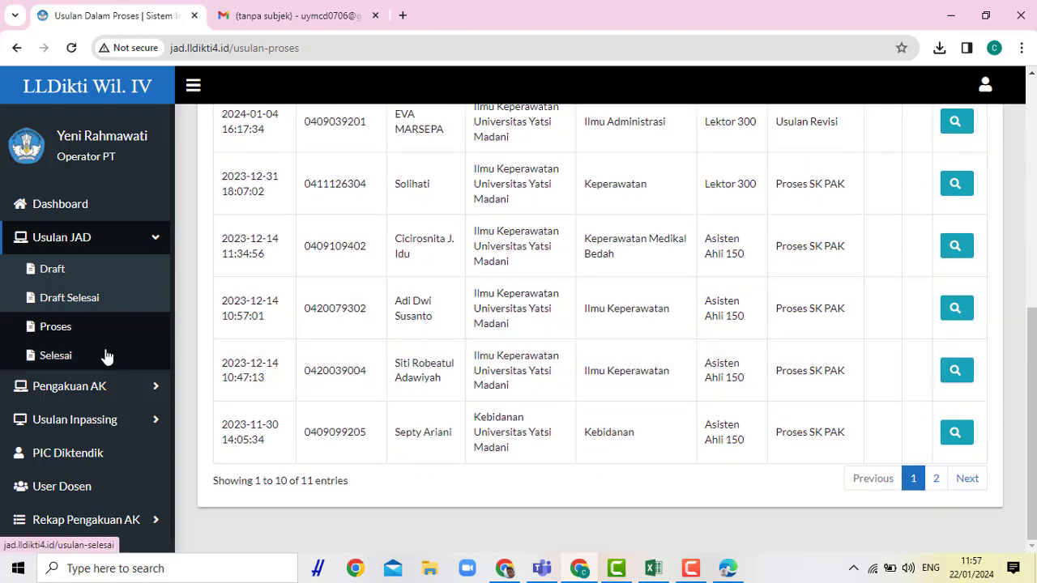
click(106, 356)
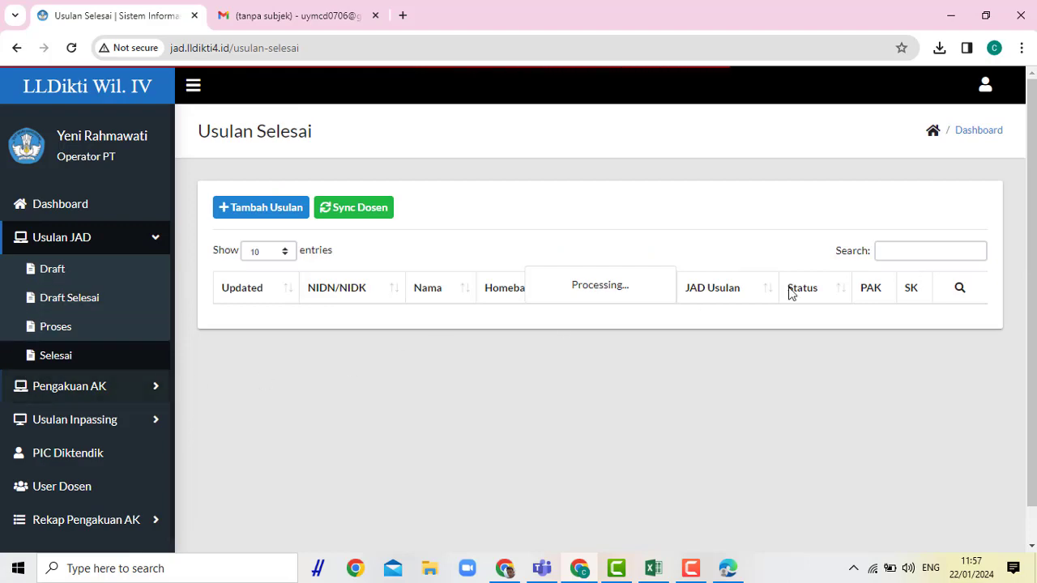
scroll(924, 335, down, 3)
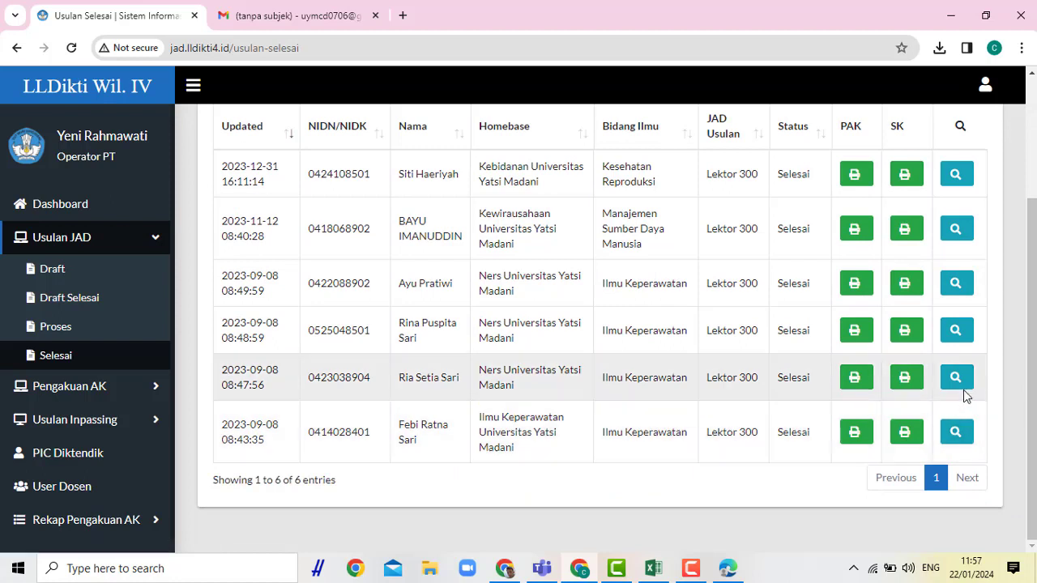
click(957, 378)
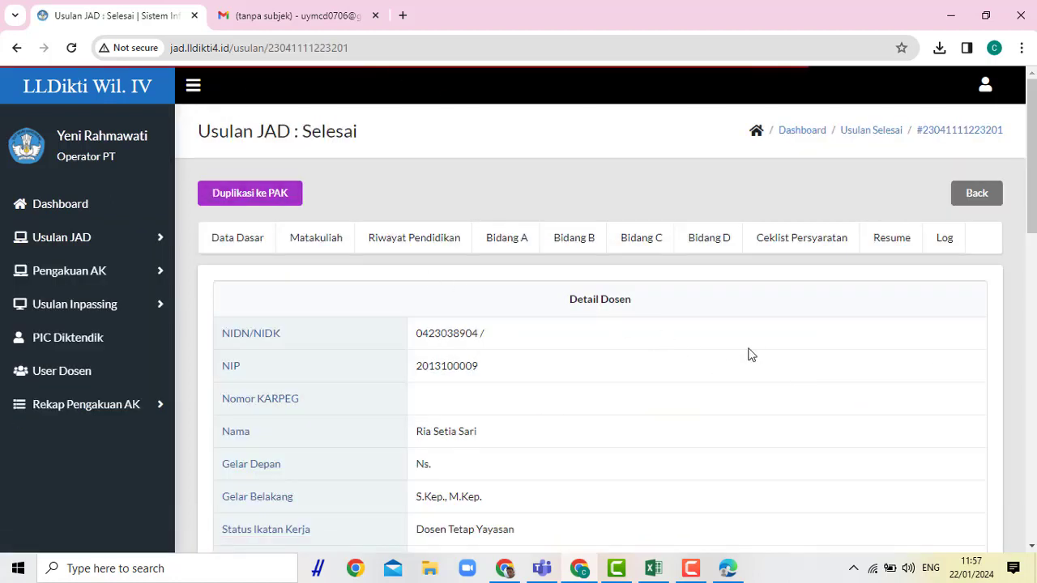
Step: Review the completed proposal's Log Riwayat Usulan from Draft through to Selesai, and return to the list of completed proposals
click(943, 239)
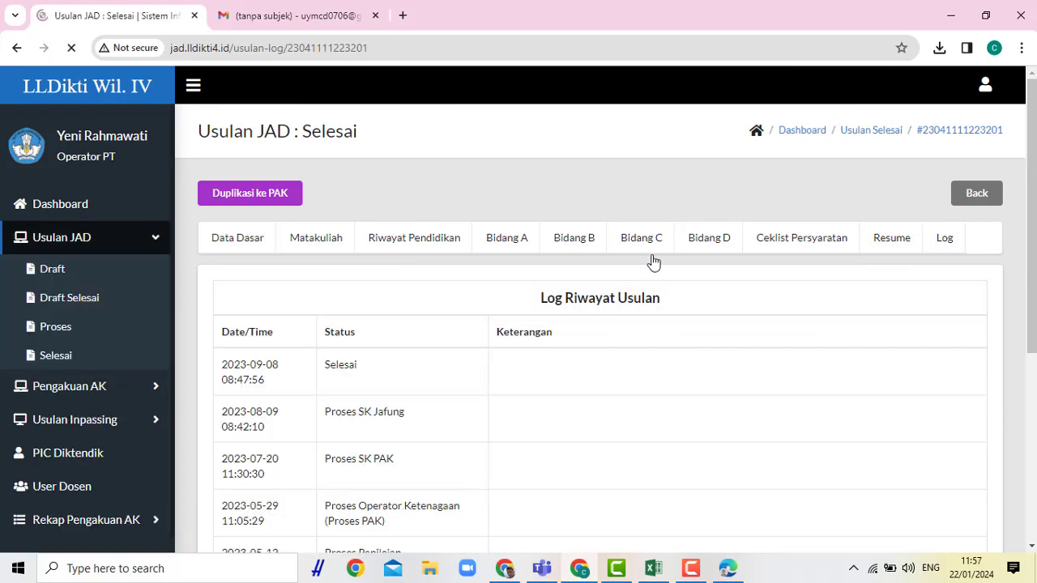
scroll(613, 414, down, 4)
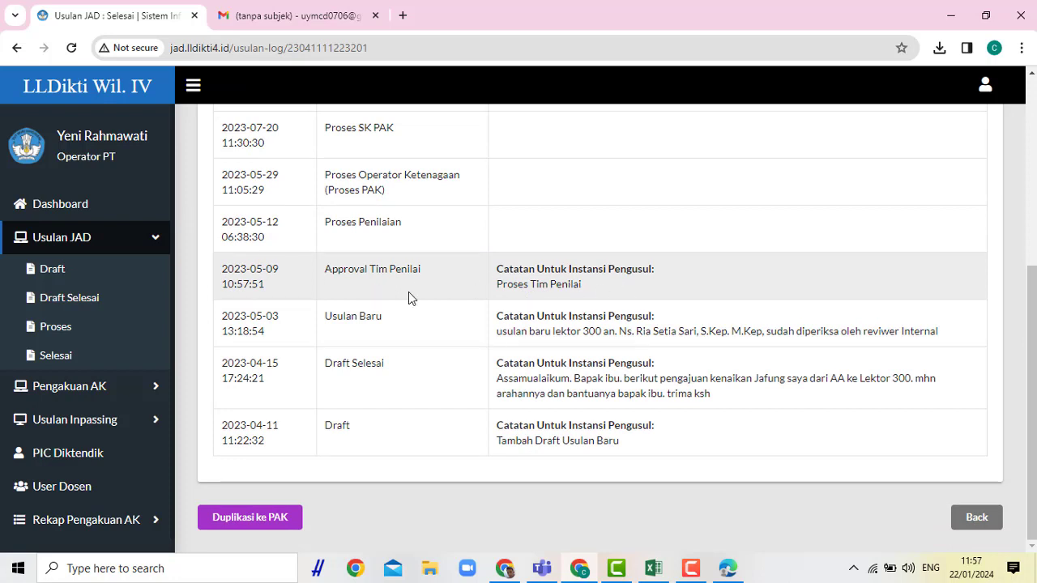
scroll(410, 297, up, 1)
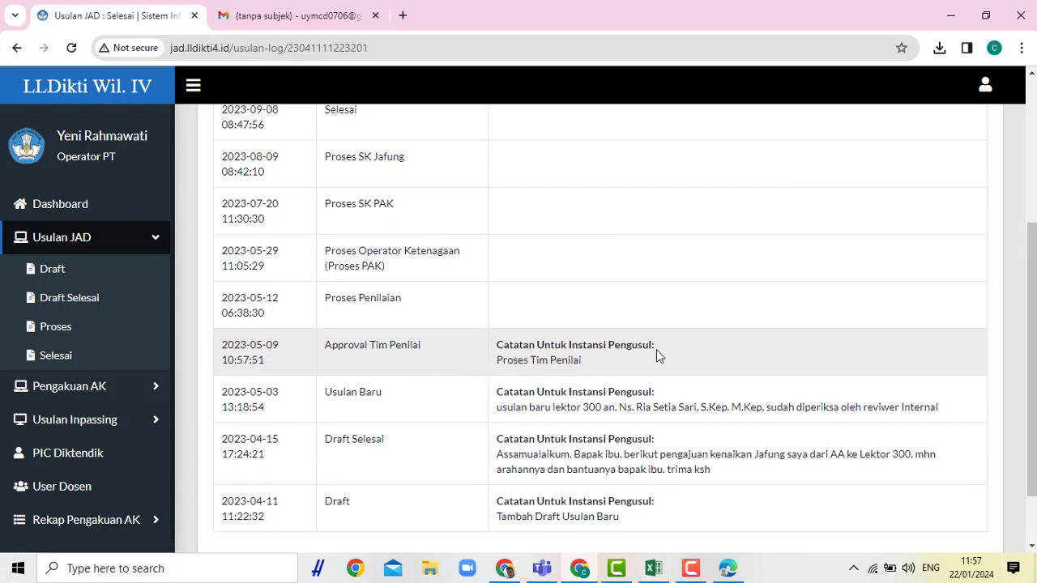
scroll(375, 332, up, 1)
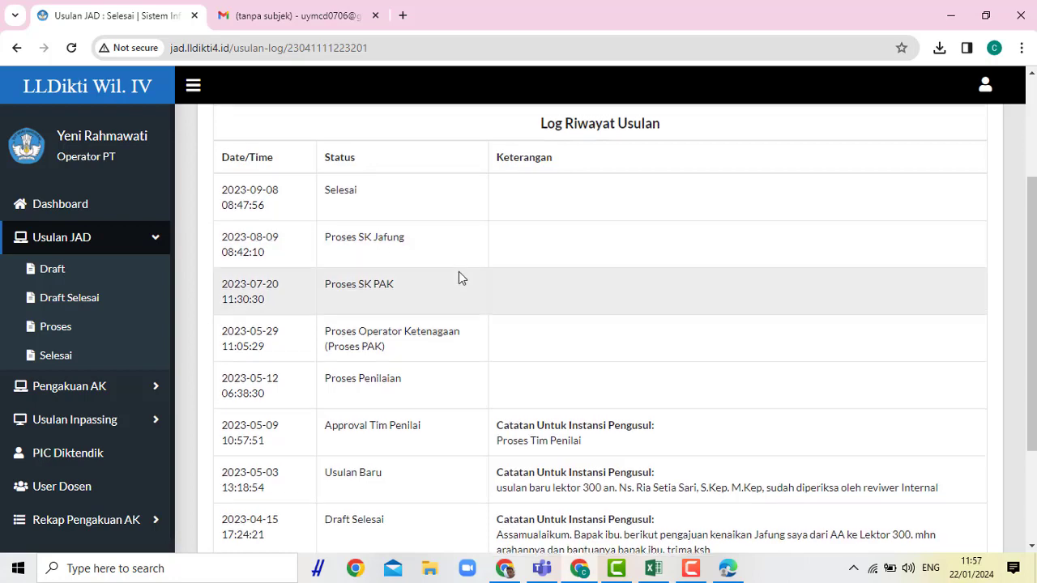
scroll(458, 276, up, 3)
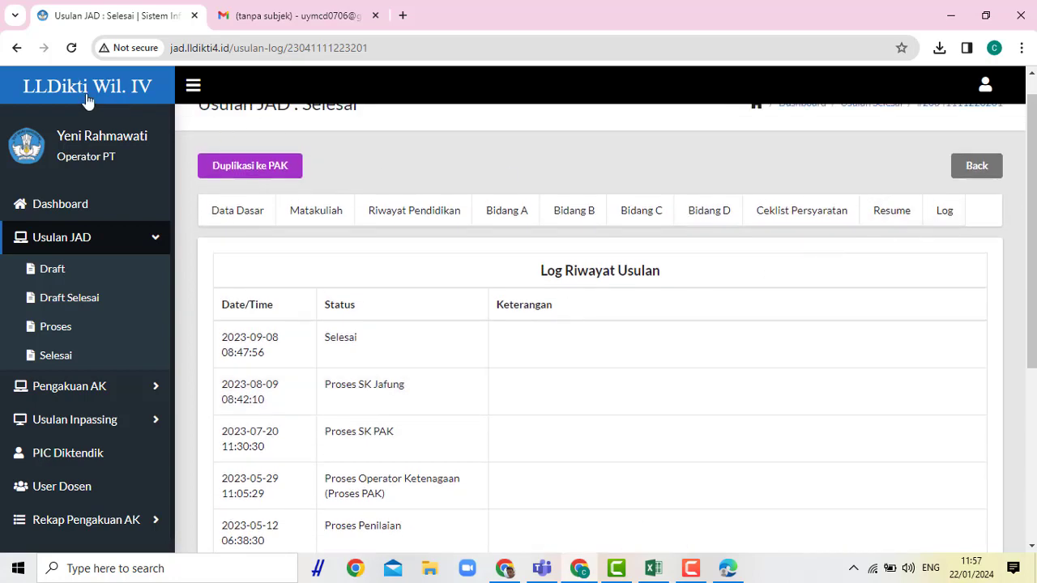
click(15, 50)
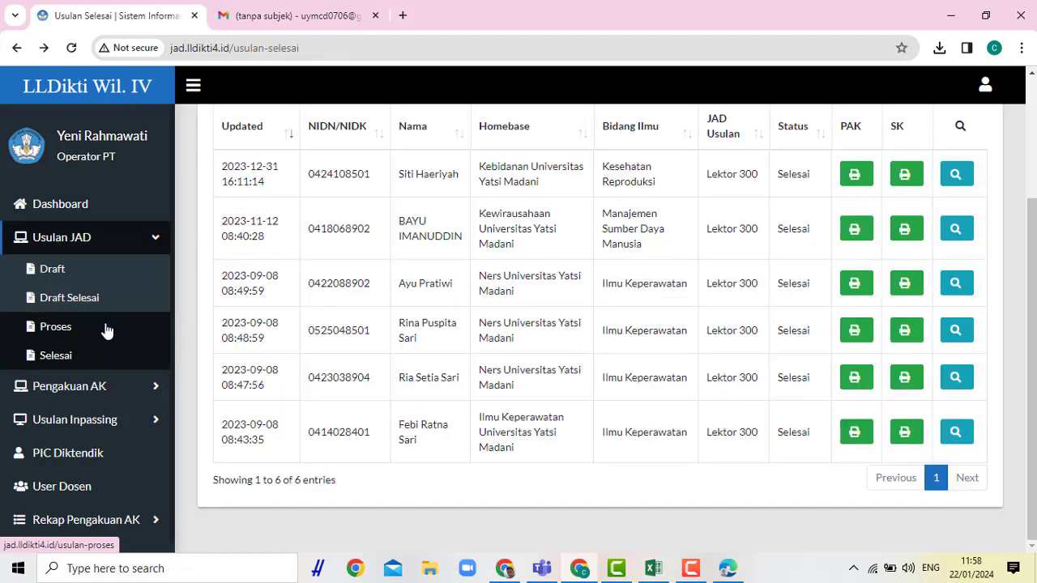
Step: Return to the Usulan Dalam Proses list and look over the status of the proposals still in process
click(106, 328)
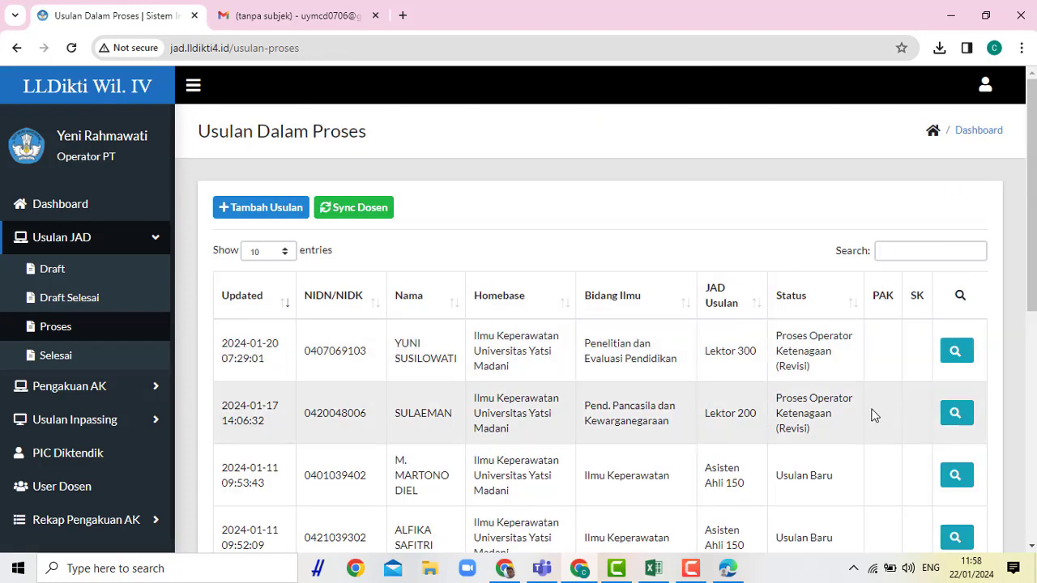
scroll(873, 415, down, 2)
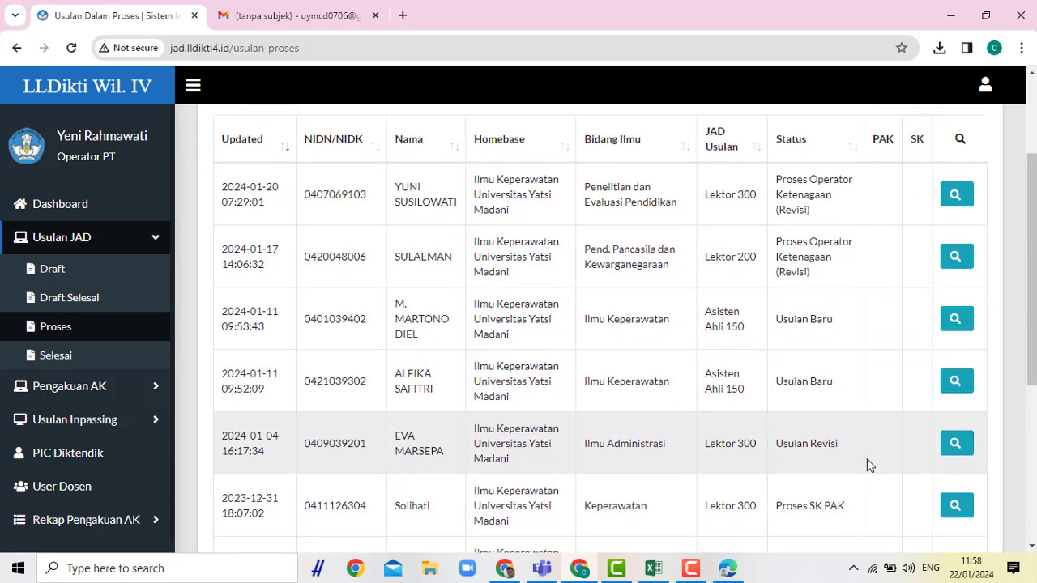
scroll(866, 459, down, 2)
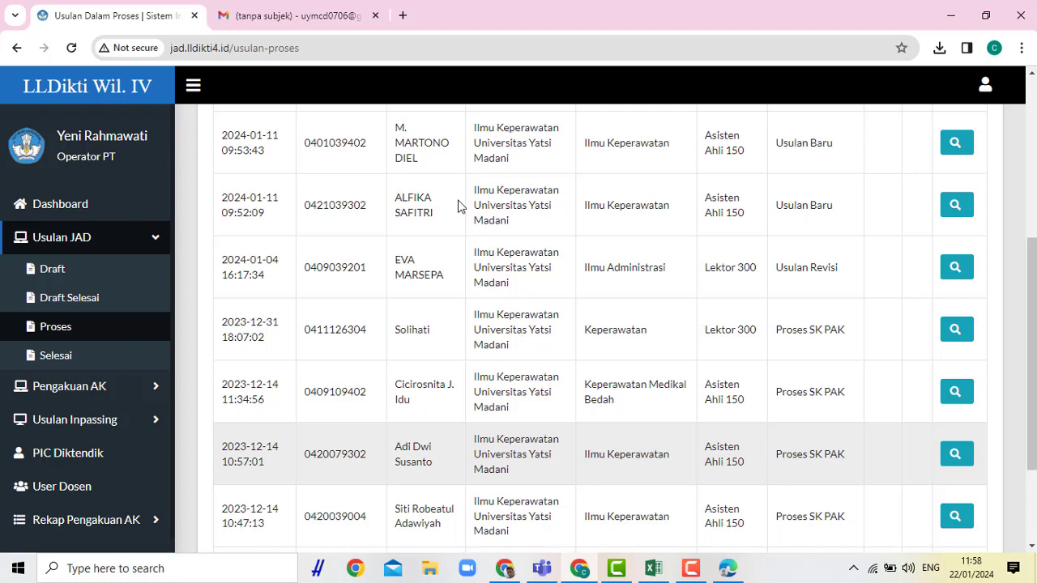
scroll(458, 206, up, 4)
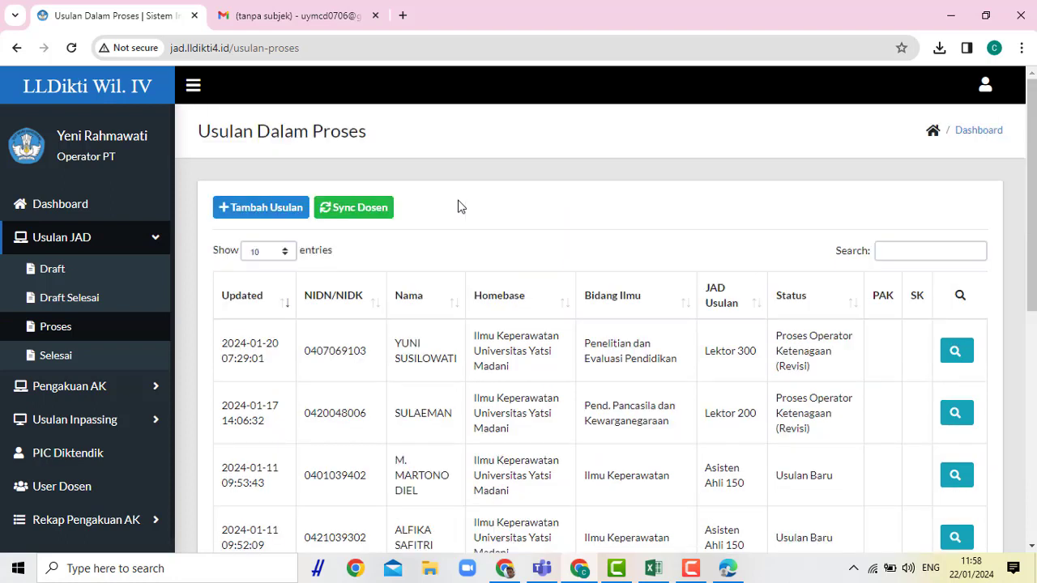